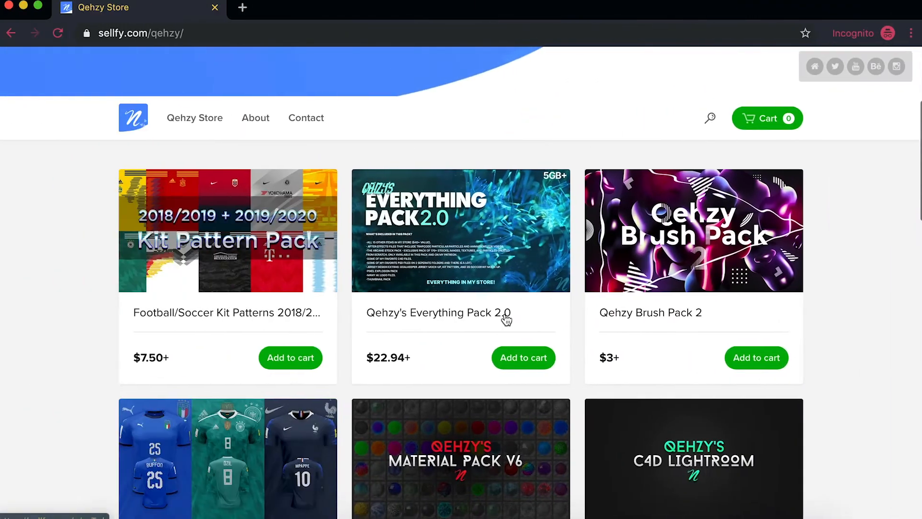
Step: Browse the product catalogue of the Qehzy Store down to the page footer and back up
{"action": "scroll", "coordinate": [505, 318], "scroll_direction": "down", "scroll_amount": 4}
{"action": "scroll", "coordinate": [506, 319], "scroll_direction": "down", "scroll_amount": 14}
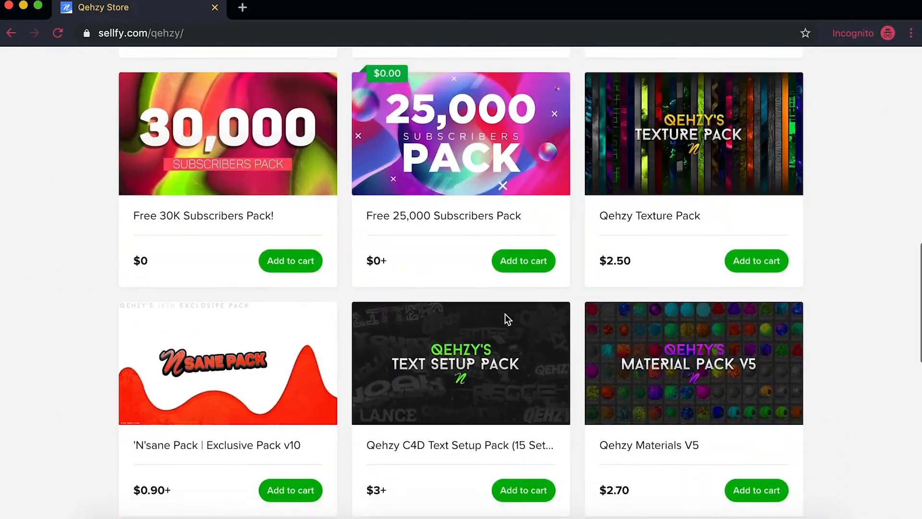
{"action": "scroll", "coordinate": [506, 319], "scroll_direction": "down", "scroll_amount": 7}
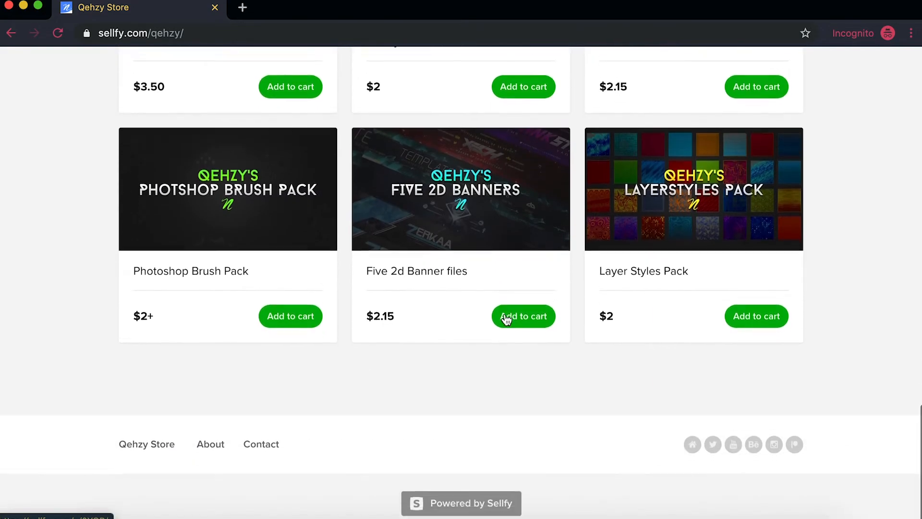
{"action": "scroll", "coordinate": [506, 318], "scroll_direction": "up", "scroll_amount": 15}
{"action": "scroll", "coordinate": [507, 319], "scroll_direction": "down", "scroll_amount": 5}
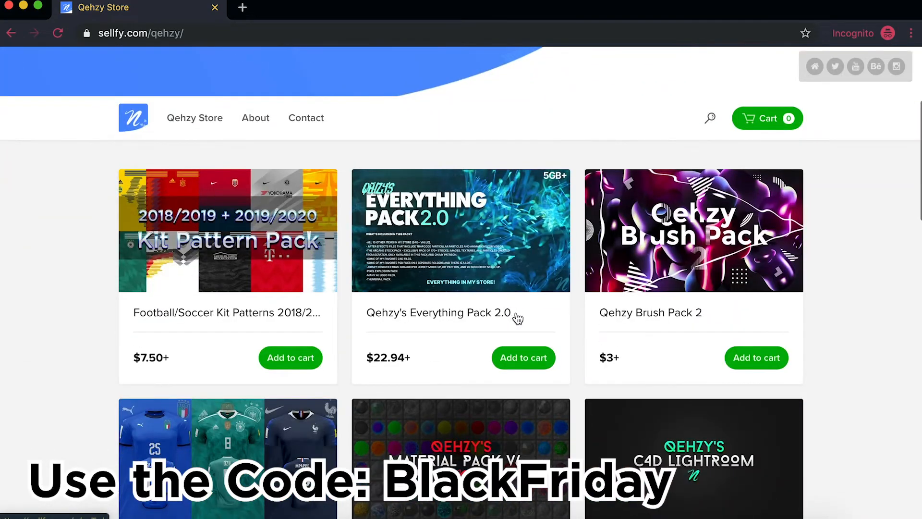
{"action": "scroll", "coordinate": [521, 318], "scroll_direction": "up", "scroll_amount": 1}
{"action": "scroll", "coordinate": [521, 318], "scroll_direction": "up", "scroll_amount": 1}
{"action": "scroll", "coordinate": [521, 318], "scroll_direction": "down", "scroll_amount": 12}
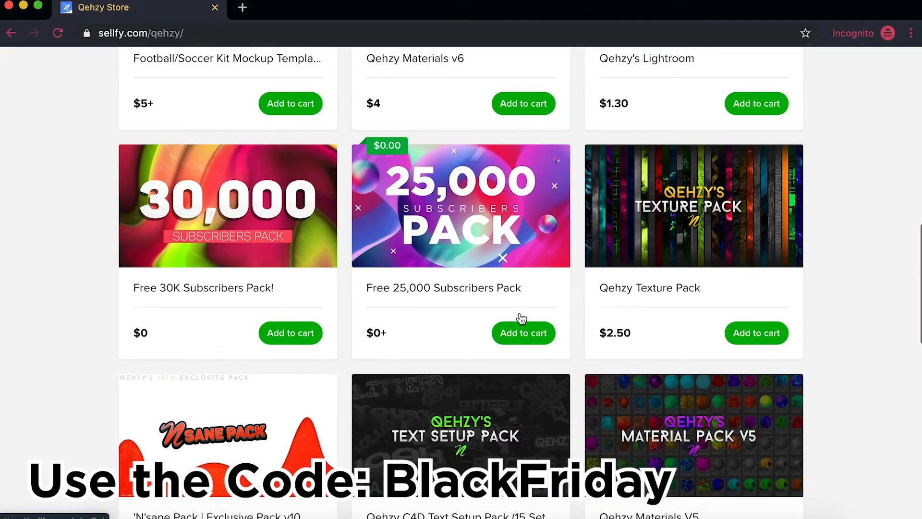
{"action": "scroll", "coordinate": [521, 318], "scroll_direction": "up", "scroll_amount": 10}
Step: Take Qehzy's Everything Pack 2.0 to checkout and apply the coupon code BlackFriday
{"action": "left_click", "coordinate": [526, 368]}
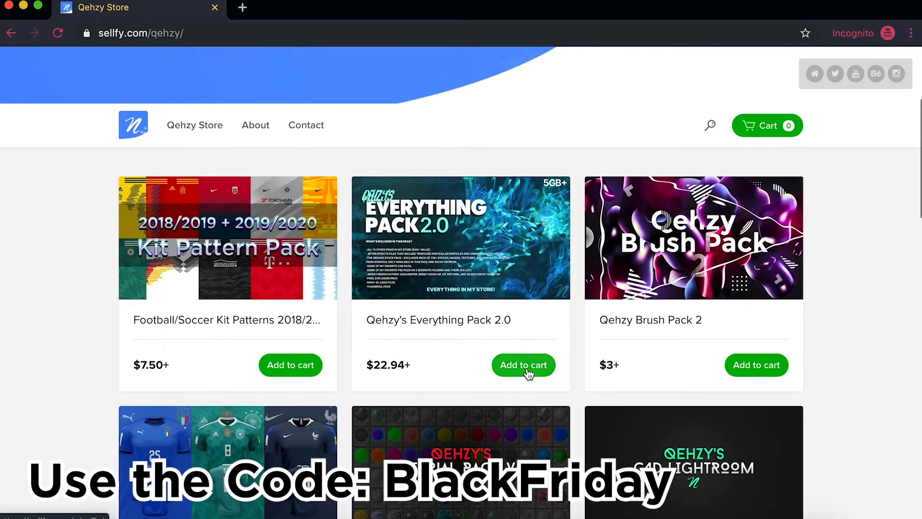
{"action": "left_click", "coordinate": [750, 283]}
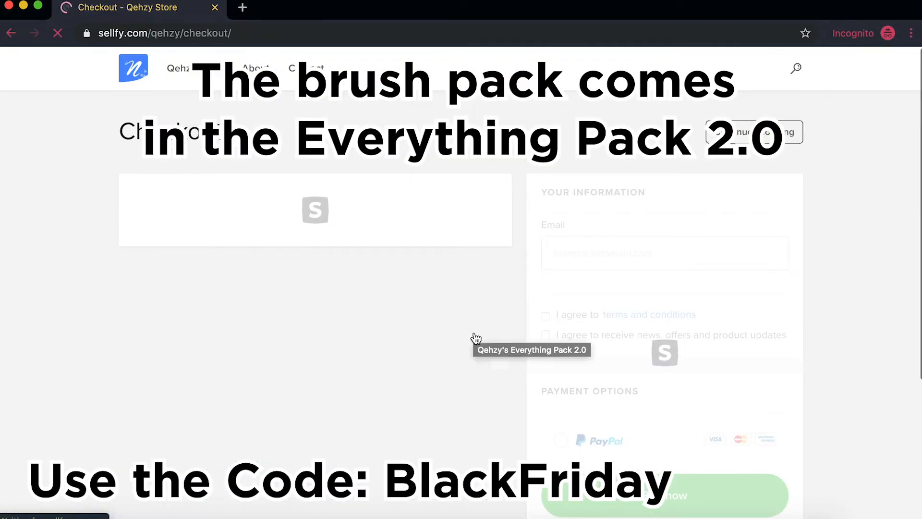
{"action": "scroll", "coordinate": [474, 335], "scroll_direction": "down", "scroll_amount": 1}
{"action": "left_click", "coordinate": [415, 265]}
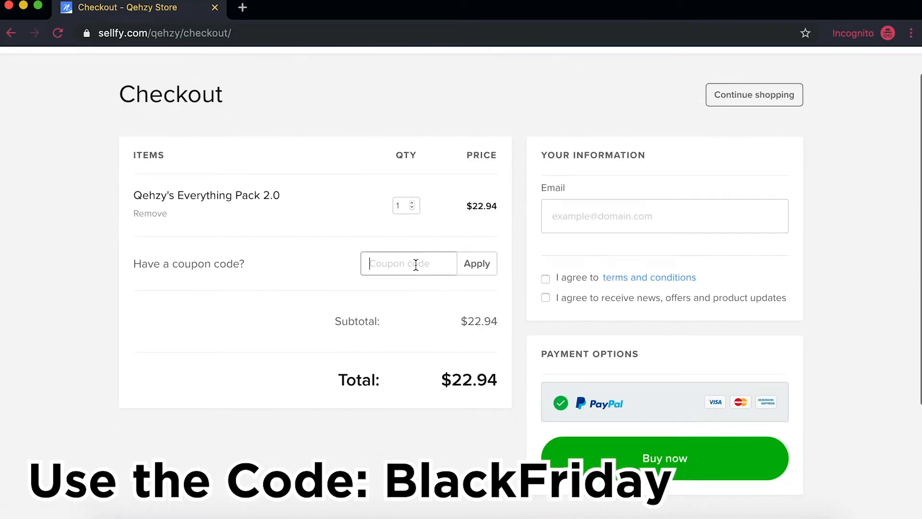
{"action": "type", "text": "BlackFriday"}
{"action": "left_click", "coordinate": [478, 265]}
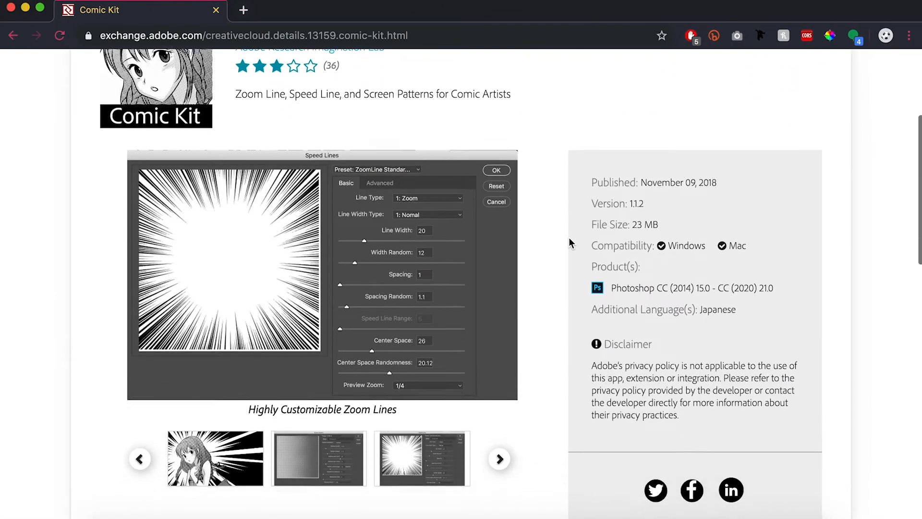
Step: Look through the Comic Kit plugin's sample images on Adobe Exchange and read its product information
{"action": "scroll", "coordinate": [570, 242], "scroll_direction": "down", "scroll_amount": 1}
{"action": "left_click", "coordinate": [209, 404]}
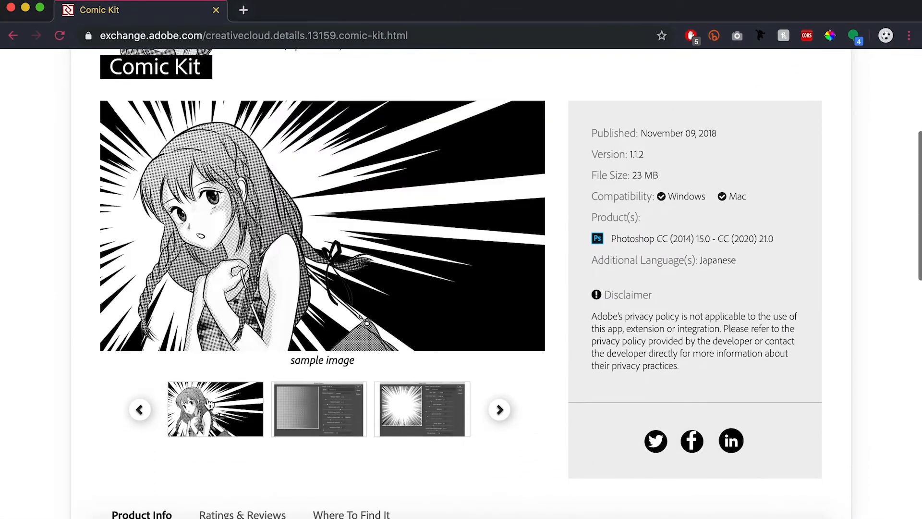
{"action": "left_click", "coordinate": [309, 410]}
{"action": "left_click", "coordinate": [387, 414]}
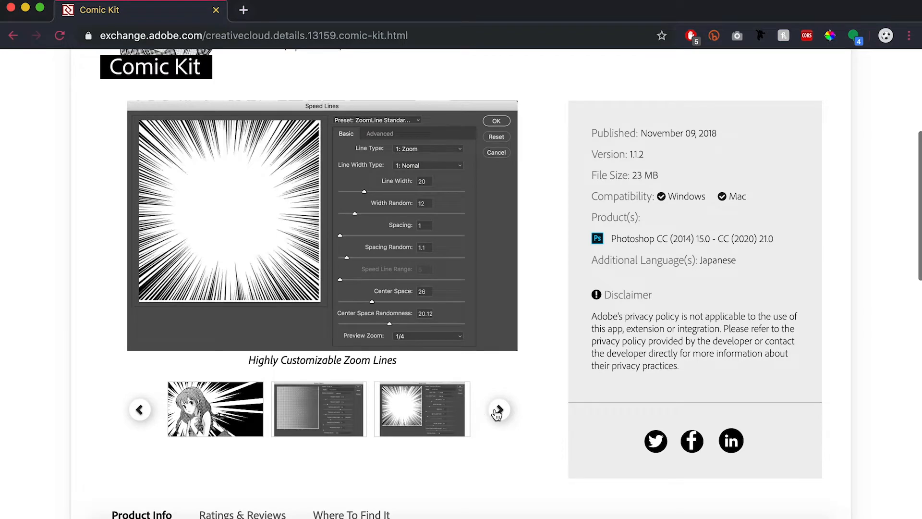
{"action": "left_click", "coordinate": [498, 411]}
{"action": "left_click", "coordinate": [437, 414]}
{"action": "left_click", "coordinate": [498, 411]}
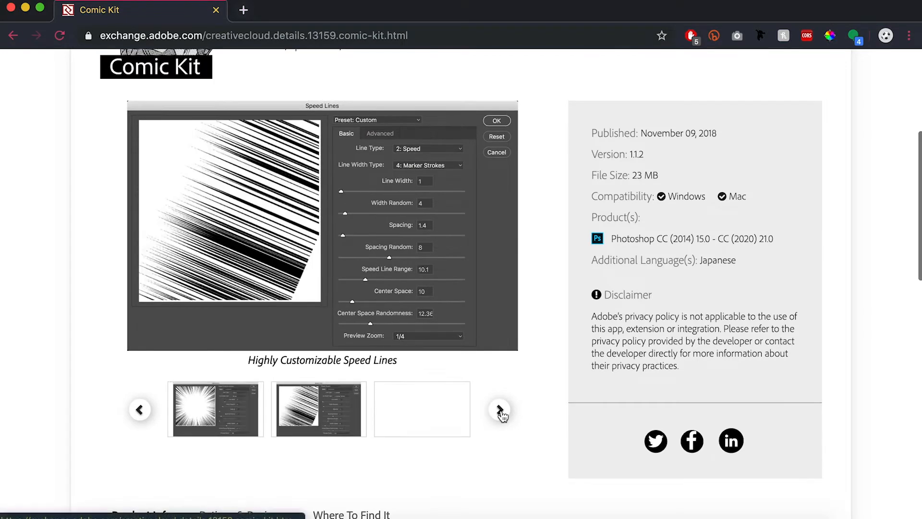
{"action": "left_click", "coordinate": [433, 418]}
{"action": "left_click", "coordinate": [492, 416]}
{"action": "left_click", "coordinate": [436, 416]}
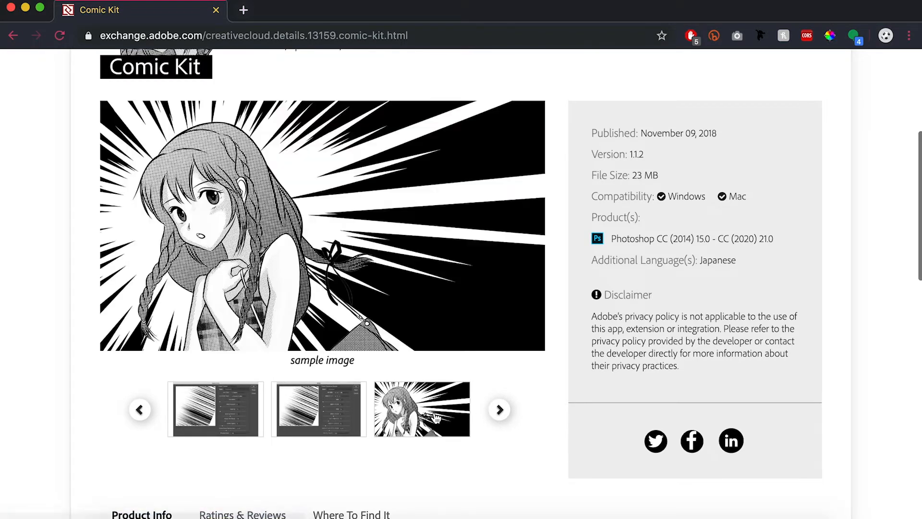
{"action": "scroll", "coordinate": [525, 376], "scroll_direction": "down", "scroll_amount": 5}
{"action": "scroll", "coordinate": [525, 376], "scroll_direction": "down", "scroll_amount": 5}
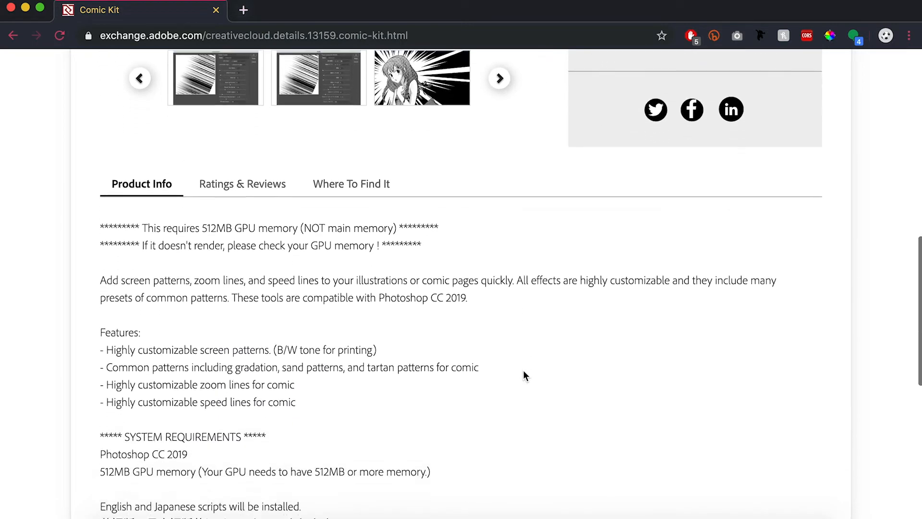
{"action": "scroll", "coordinate": [525, 376], "scroll_direction": "down", "scroll_amount": 3}
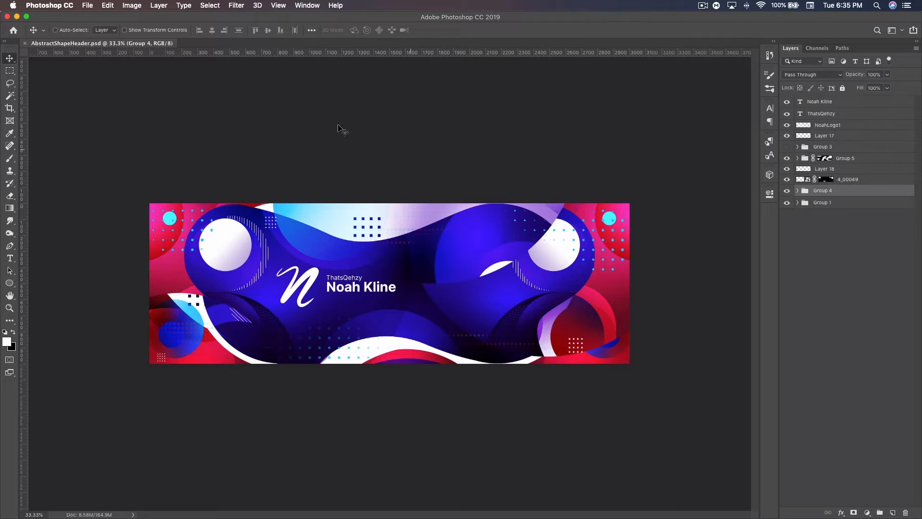
Step: Create a 3000 × 1000 px RGB document at 300 pixels/inch with a white background in Photoshop, and close AbstractShapeHeader.psd
{"action": "left_click", "coordinate": [88, 5]}
{"action": "left_click", "coordinate": [95, 16]}
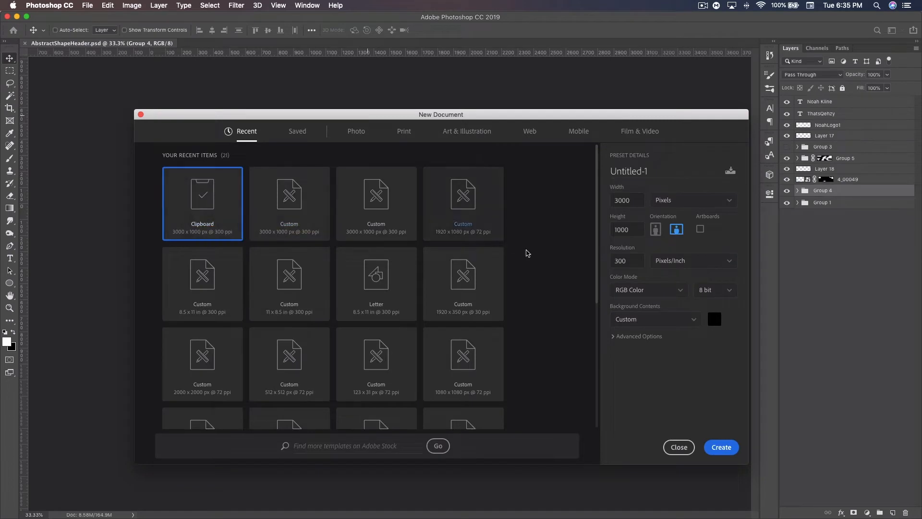
{"action": "left_click", "coordinate": [626, 260]}
{"action": "left_click", "coordinate": [714, 319]}
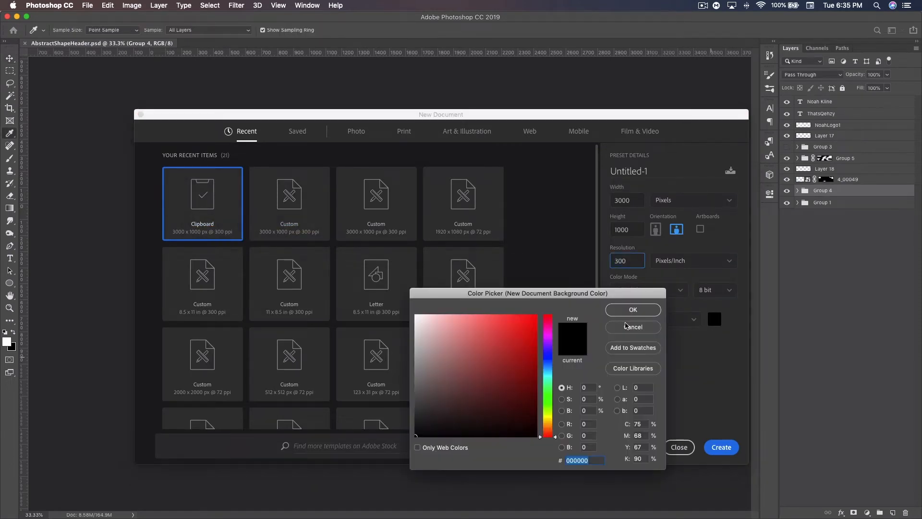
{"action": "left_click", "coordinate": [643, 309]}
{"action": "left_click", "coordinate": [727, 446]}
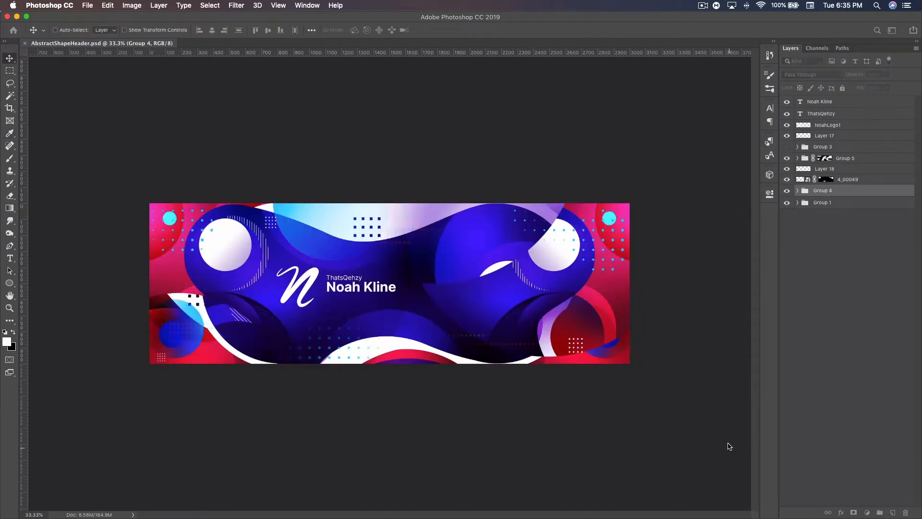
{"action": "left_click", "coordinate": [26, 44]}
{"action": "left_click", "coordinate": [25, 43]}
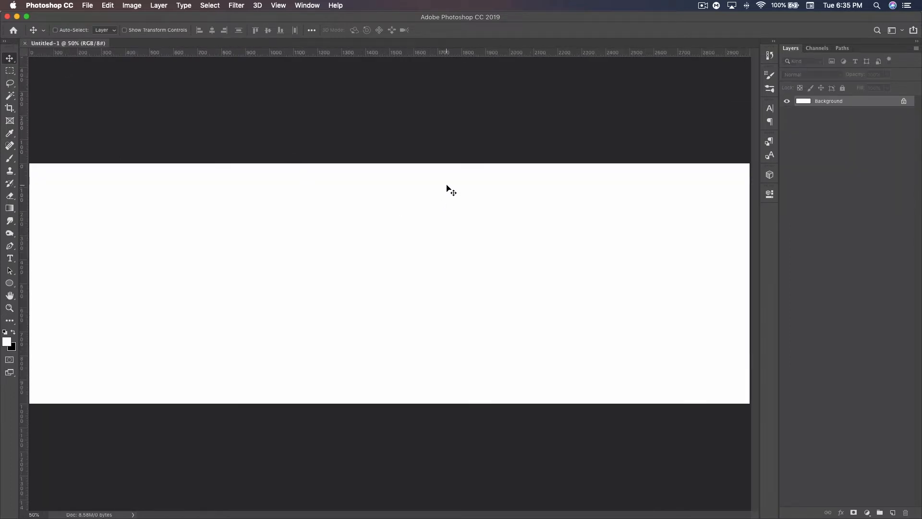
Step: Choose the Ellipse tool and set the foreground colour to dark purple 2e014e
{"action": "key", "text": "super+minus"}
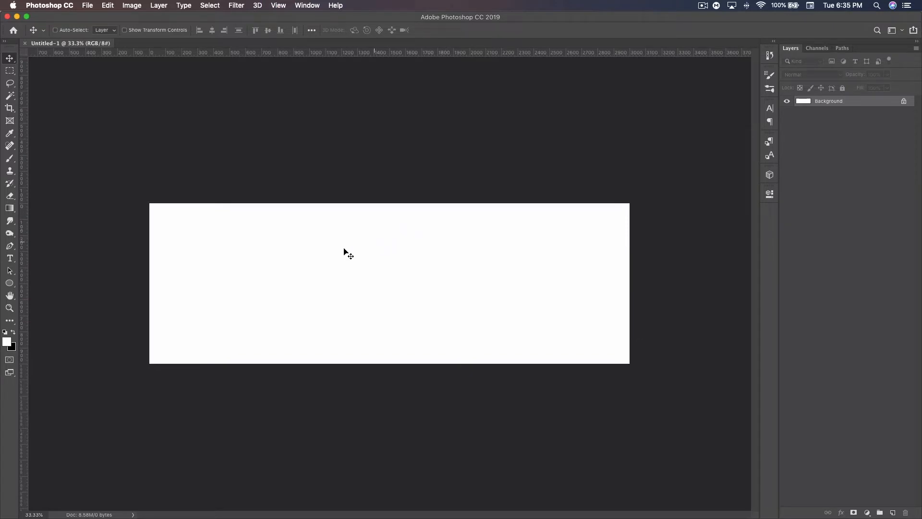
{"action": "left_click", "coordinate": [10, 285]}
{"action": "left_click", "coordinate": [14, 332]}
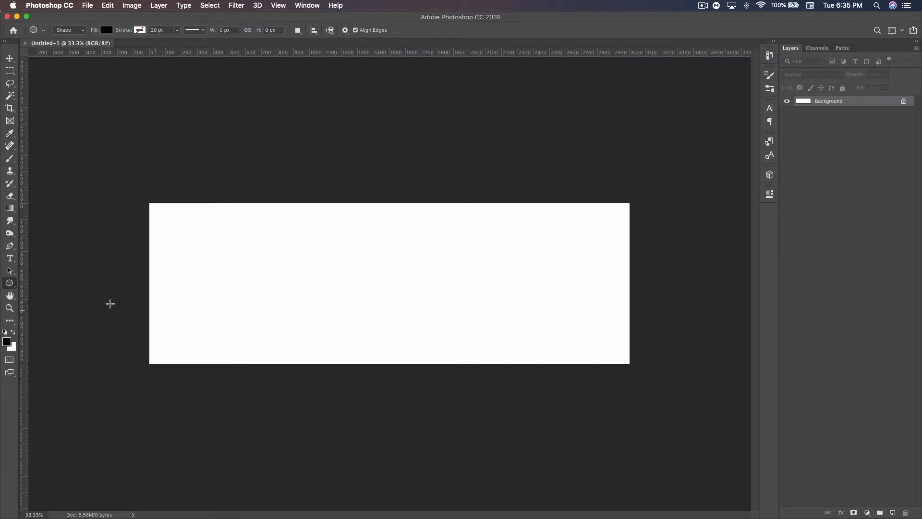
{"action": "left_click", "coordinate": [8, 287]}
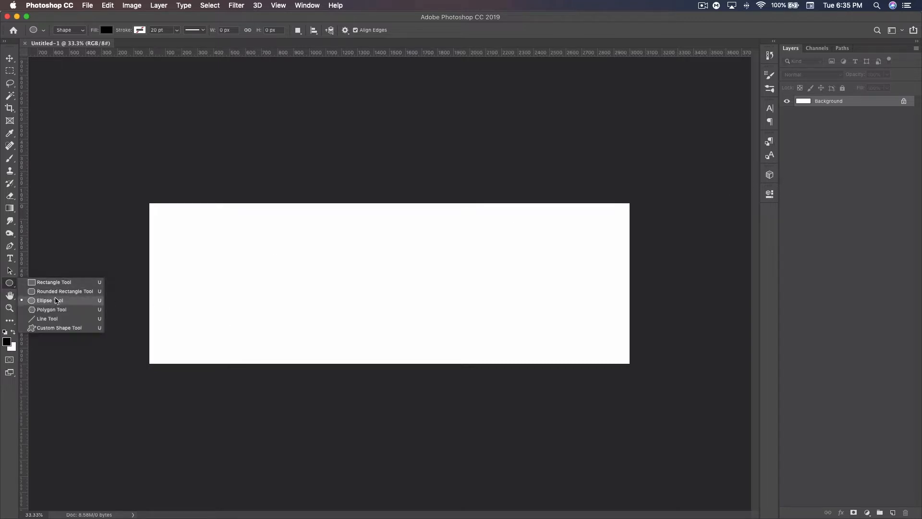
{"action": "left_click", "coordinate": [9, 287]}
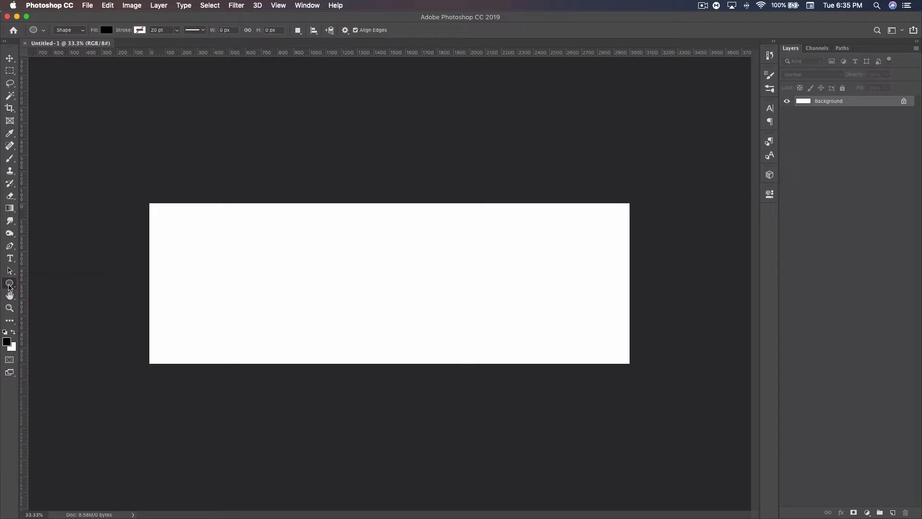
{"action": "left_click", "coordinate": [6, 342]}
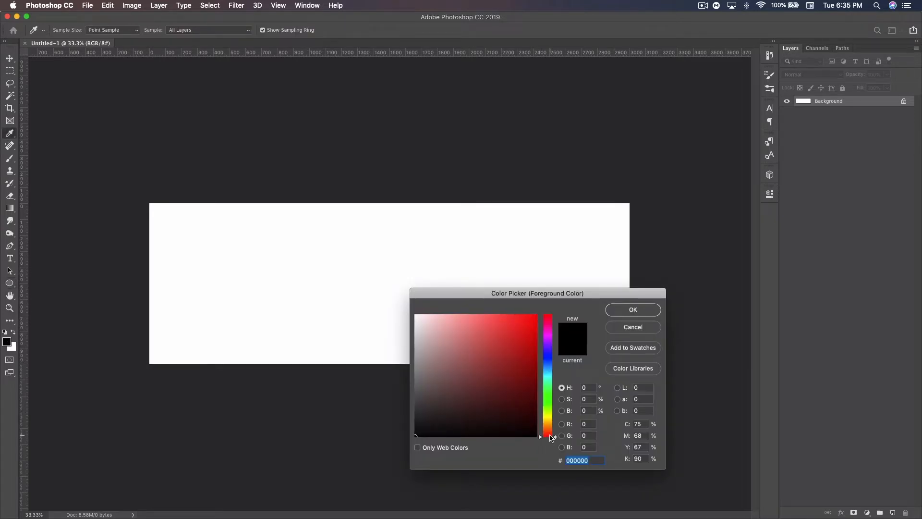
{"action": "type", "text": "2e014e"}
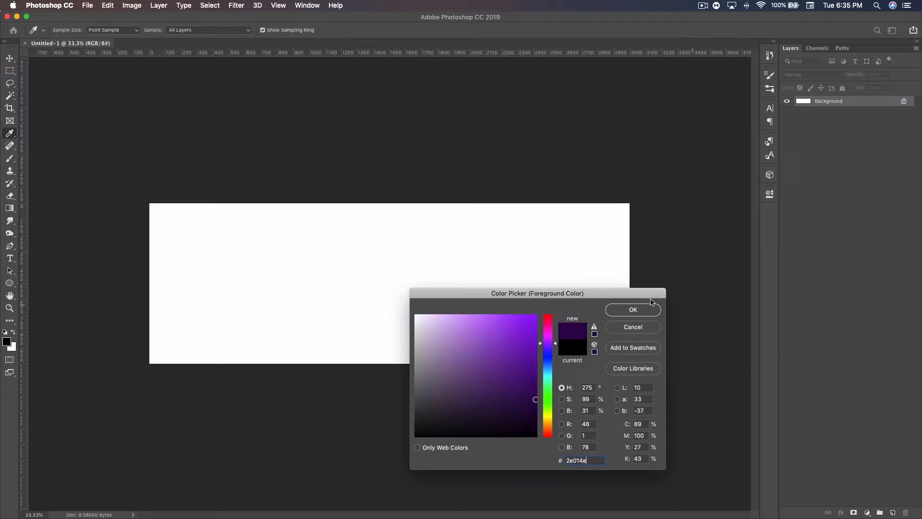
{"action": "left_click", "coordinate": [633, 309]}
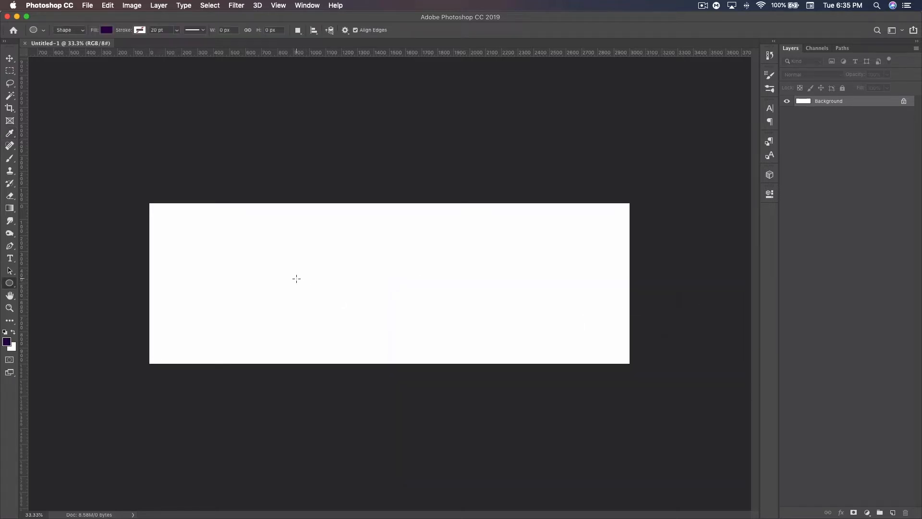
Step: Draw a filled circle about 986 px in diameter left of the canvas centre, nearly filling the canvas height
{"action": "left_click_drag", "start_coordinate": [303, 285], "coordinate": [378, 355]}
{"action": "left_click", "coordinate": [10, 58]}
{"action": "left_click_drag", "start_coordinate": [307, 239], "coordinate": [308, 240]}
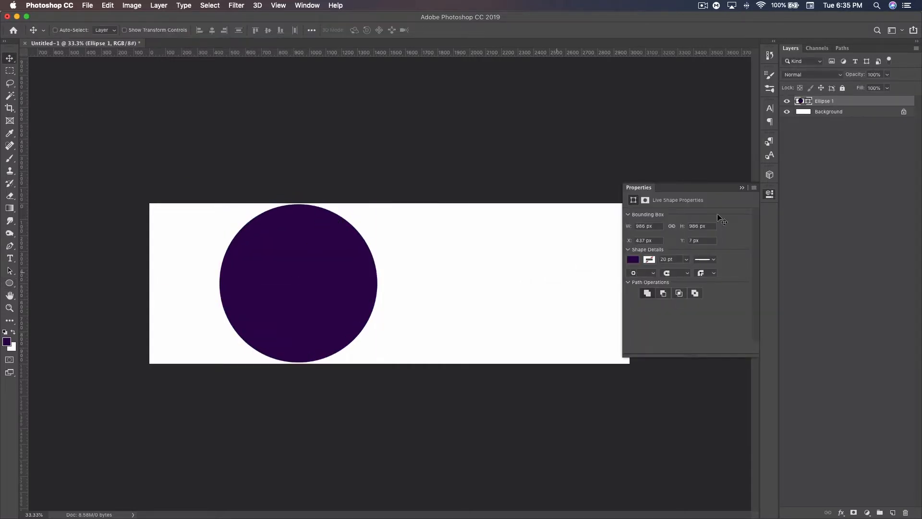
{"action": "left_click", "coordinate": [742, 188]}
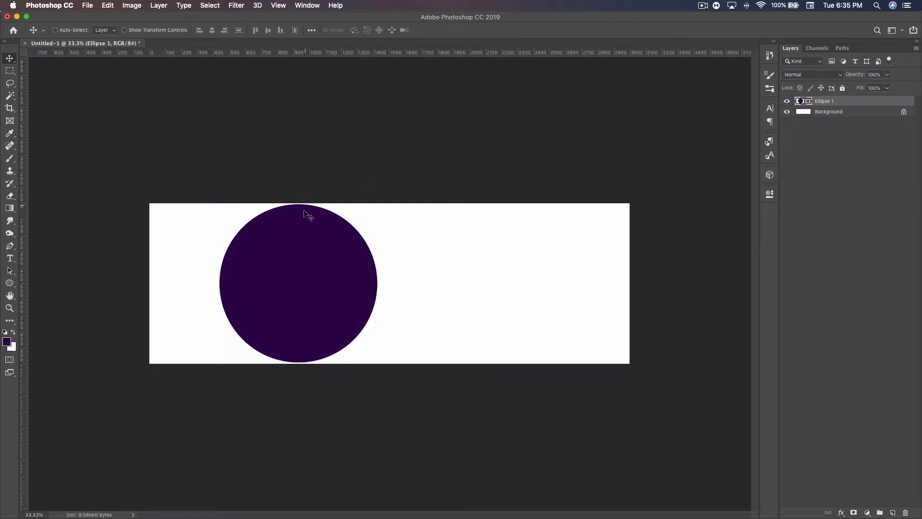
Step: Scale the circle to about 102% and centre it at about X 922 px, Y 532 px
{"action": "key", "text": "super+t"}
{"action": "left_click_drag", "start_coordinate": [377, 362], "coordinate": [381, 366]}
{"action": "left_click_drag", "start_coordinate": [340, 312], "coordinate": [336, 314]}
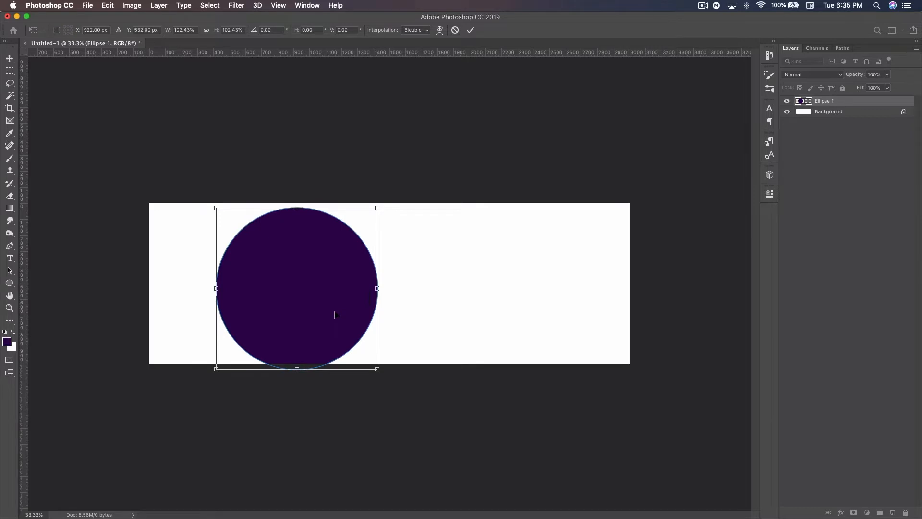
{"action": "key", "text": "Return"}
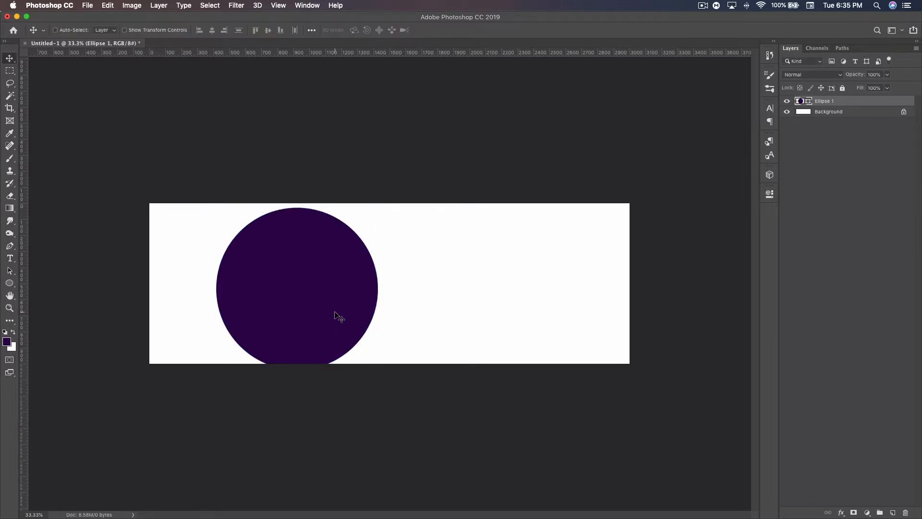
Step: Raise the large circle over the canvas's upper edge and add a copy at about 50% scale on the lower edge, right of centre
{"action": "left_click_drag", "start_coordinate": [329, 303], "coordinate": [496, 346]}
{"action": "key", "text": "super+j"}
{"action": "key", "text": "super+t"}
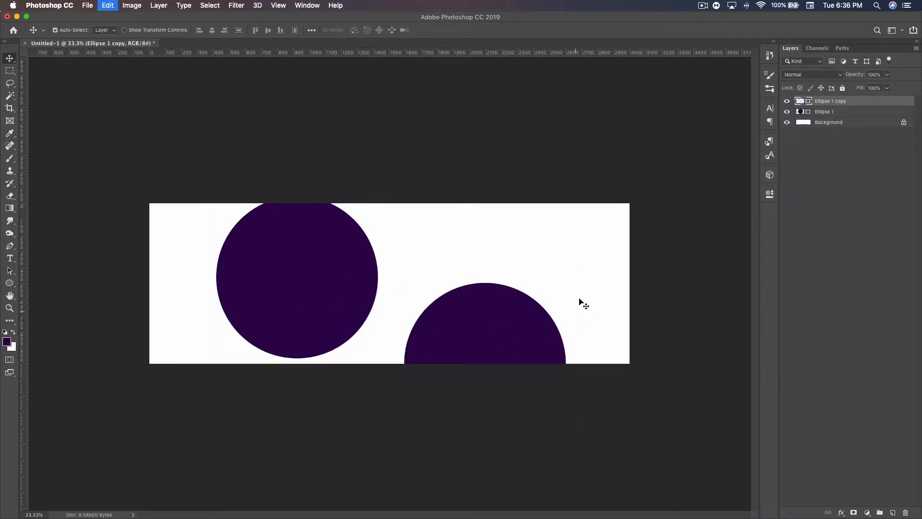
{"action": "left_click_drag", "start_coordinate": [566, 283], "coordinate": [526, 323]}
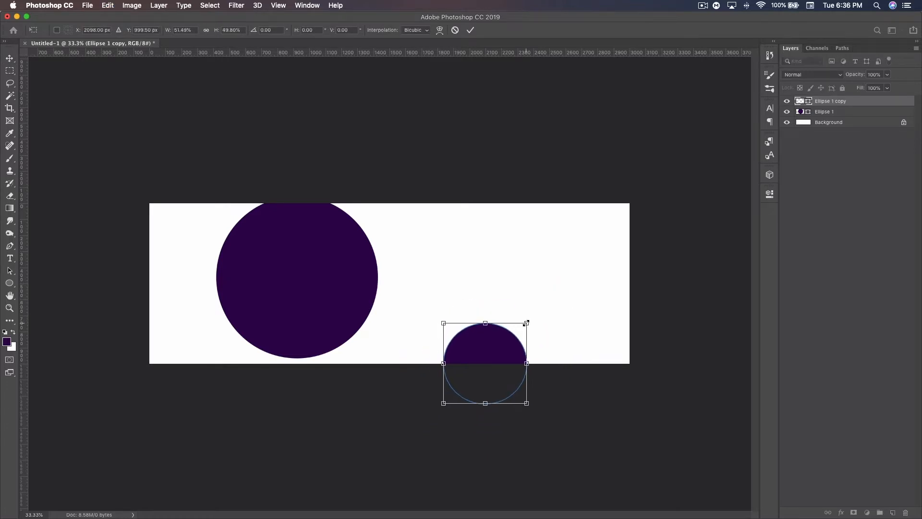
{"action": "key", "text": "Return"}
Step: Duplicate the small circle into the canvas's upper-right area, scaled to about 84% and centred near X 2551 px, Y 249 px
{"action": "key", "text": "super+j"}
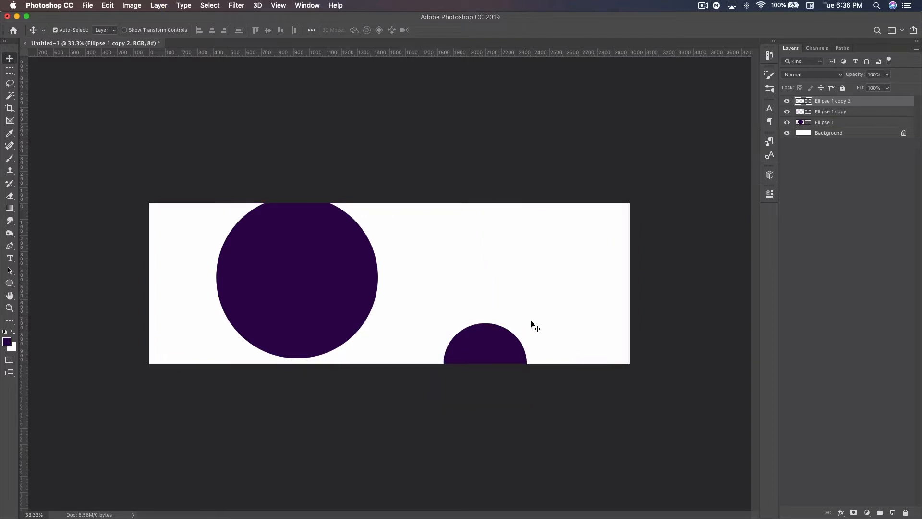
{"action": "left_click_drag", "start_coordinate": [497, 345], "coordinate": [593, 211]}
{"action": "key", "text": "super+t"}
{"action": "left_click_drag", "start_coordinate": [571, 251], "coordinate": [571, 249]}
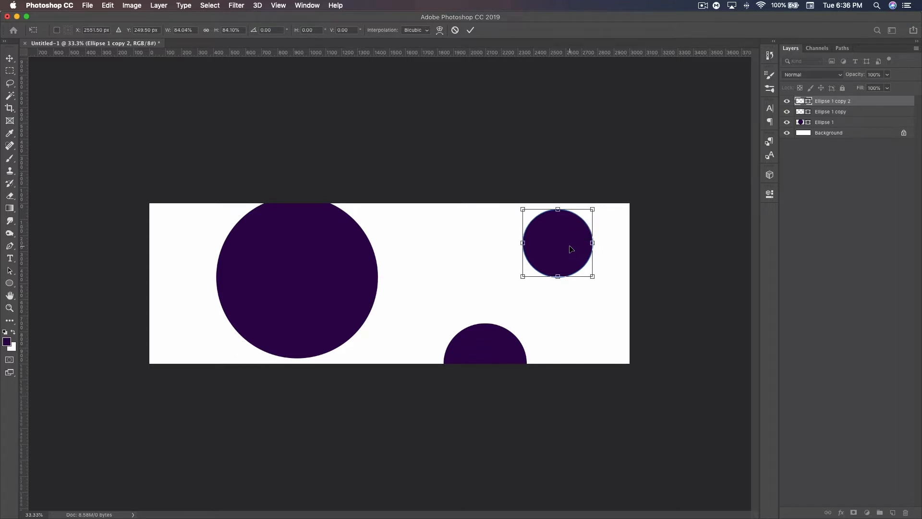
{"action": "key", "text": "Return"}
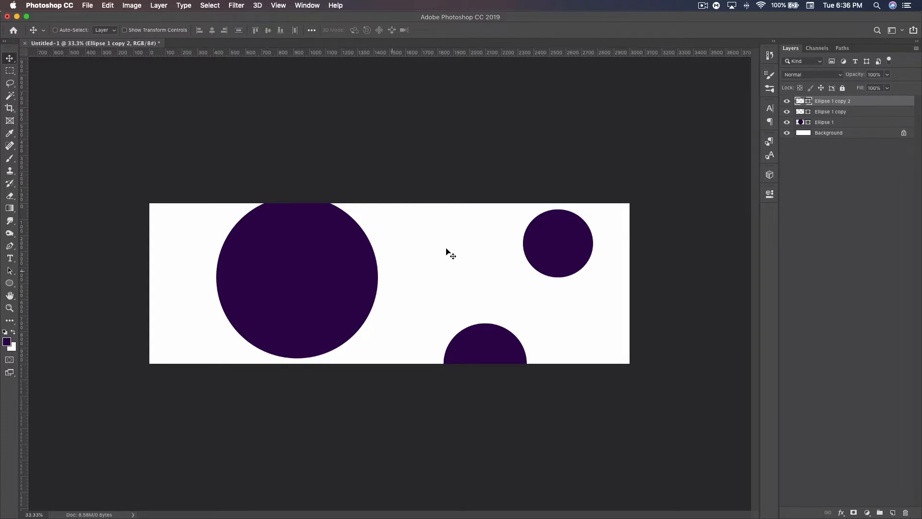
Step: Shift the large circle slightly to the left and add a new empty layer above all the ellipse layers
{"action": "left_click", "coordinate": [827, 123]}
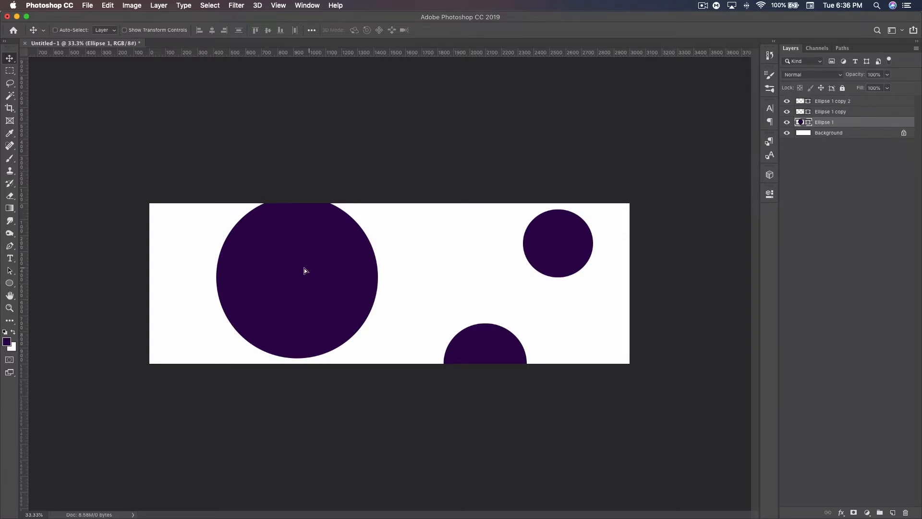
{"action": "left_click_drag", "start_coordinate": [304, 269], "coordinate": [294, 269]}
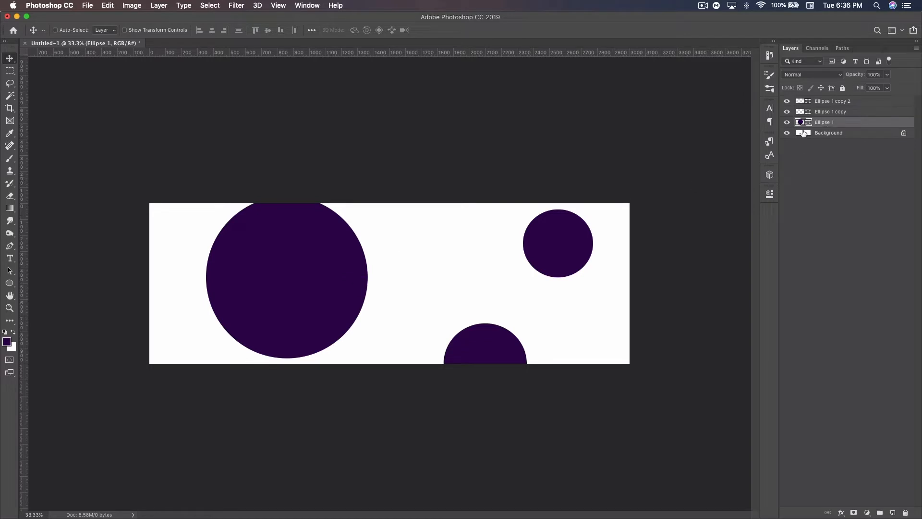
{"action": "left_click", "coordinate": [857, 105]}
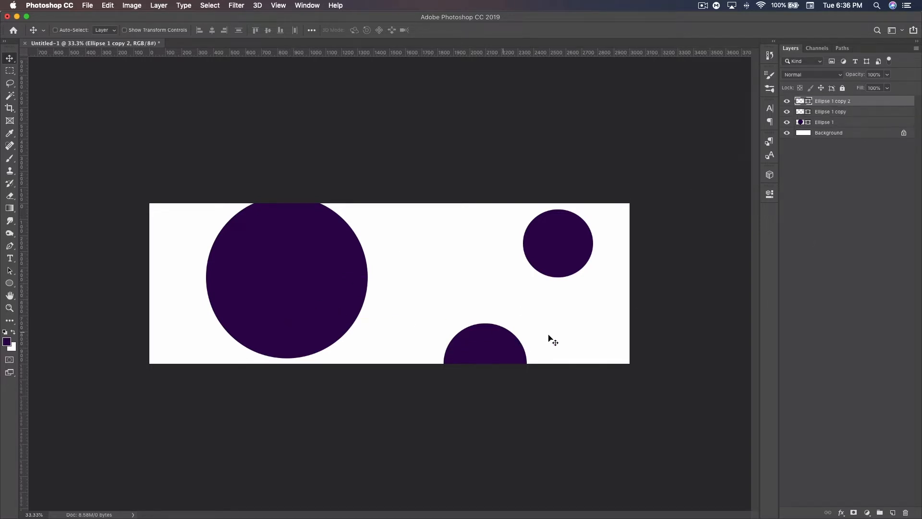
{"action": "left_click", "coordinate": [893, 512]}
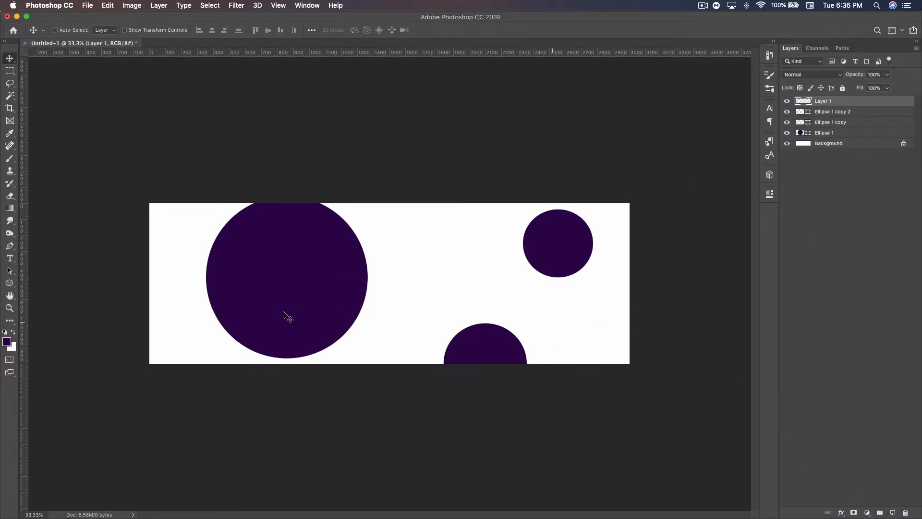
Step: Start a Pen path at the large circle's bottom, curving to the lower circle's left edge and running just below the canvas
{"action": "left_click", "coordinate": [10, 245]}
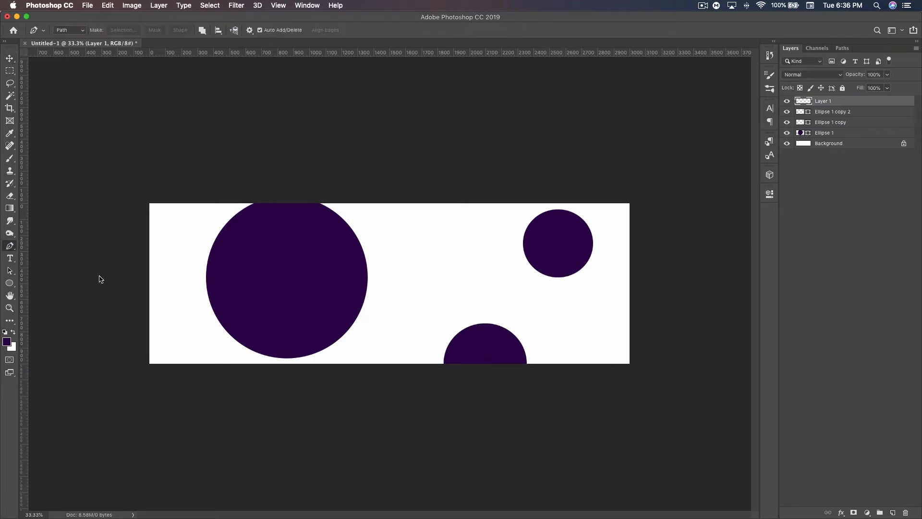
{"action": "left_click", "coordinate": [286, 359]}
{"action": "left_click_drag", "start_coordinate": [380, 343], "coordinate": [427, 328]}
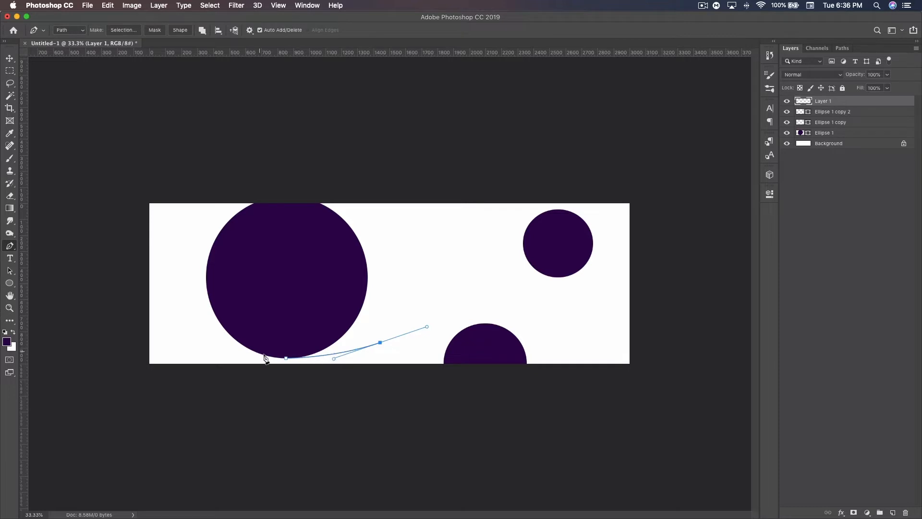
{"action": "left_click", "coordinate": [444, 364]}
{"action": "left_click", "coordinate": [515, 375]}
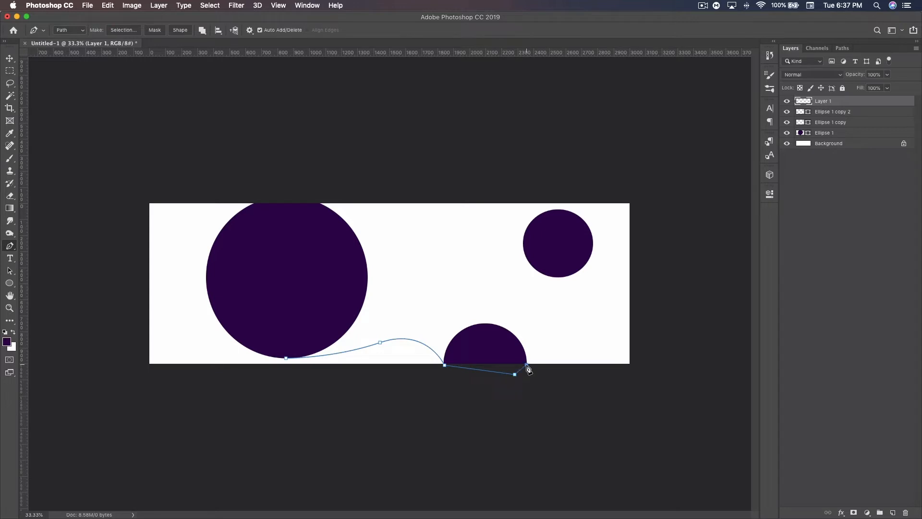
{"action": "left_click_drag", "start_coordinate": [542, 309], "coordinate": [536, 279]}
{"action": "key", "text": "super+z"}
{"action": "left_click_drag", "start_coordinate": [540, 319], "coordinate": [530, 302]}
{"action": "key", "text": "super+z"}
{"action": "left_click_drag", "start_coordinate": [524, 306], "coordinate": [516, 282]}
Step: Continue the path from the lower circle up to the upper-right circle's right edge, through its interior and to its top
{"action": "left_click_drag", "start_coordinate": [531, 324], "coordinate": [530, 296]}
{"action": "left_click_drag", "start_coordinate": [590, 256], "coordinate": [597, 233]}
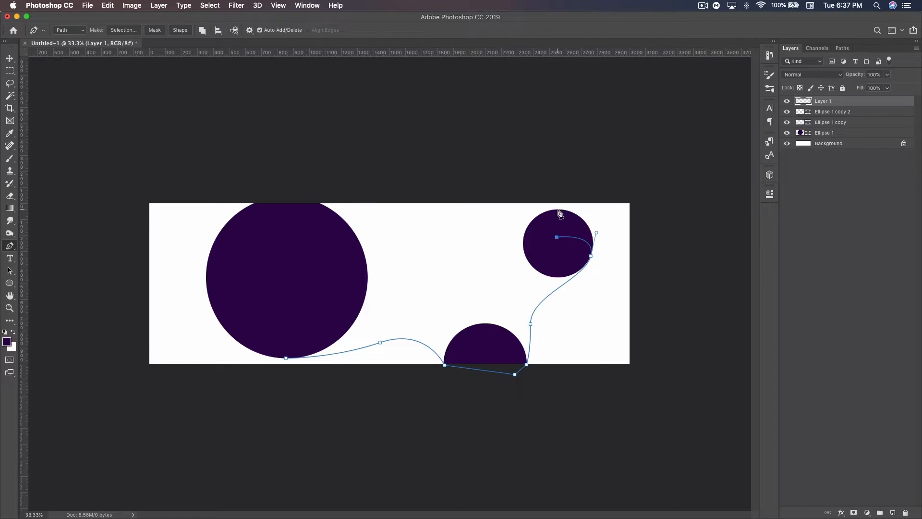
{"action": "left_click", "coordinate": [558, 210]}
Step: Curve the path back along the upper side to the large circle's top and close it at the starting point
{"action": "left_click_drag", "start_coordinate": [455, 234], "coordinate": [408, 249]}
{"action": "left_click_drag", "start_coordinate": [307, 198], "coordinate": [282, 196]}
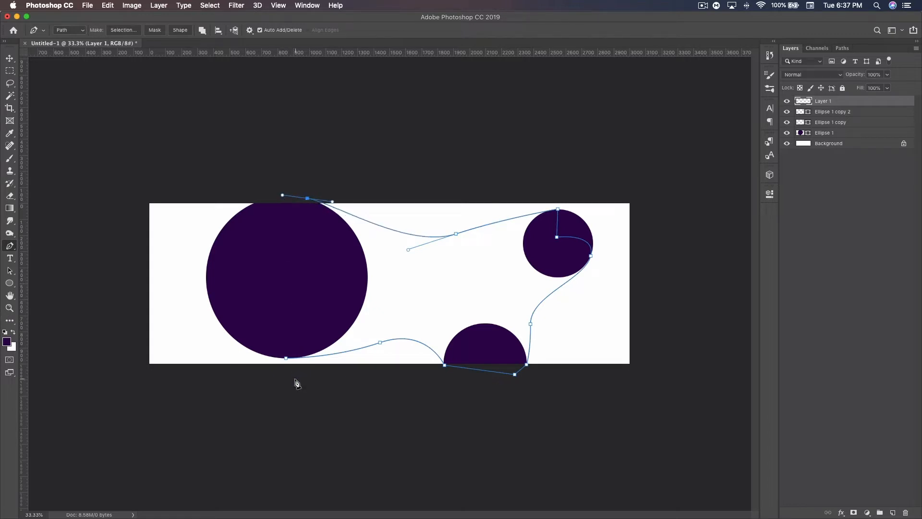
{"action": "left_click", "coordinate": [286, 358]}
{"action": "key", "text": "Escape"}
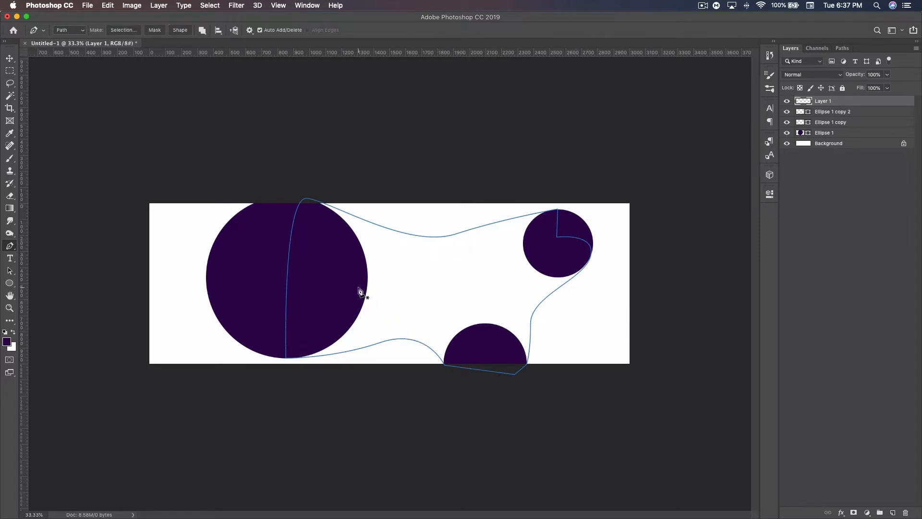
Step: Refine the dip of the upper curve by moving its middle anchor slightly left and adjusting its handle
{"action": "left_click", "coordinate": [439, 238], "text": "super"}
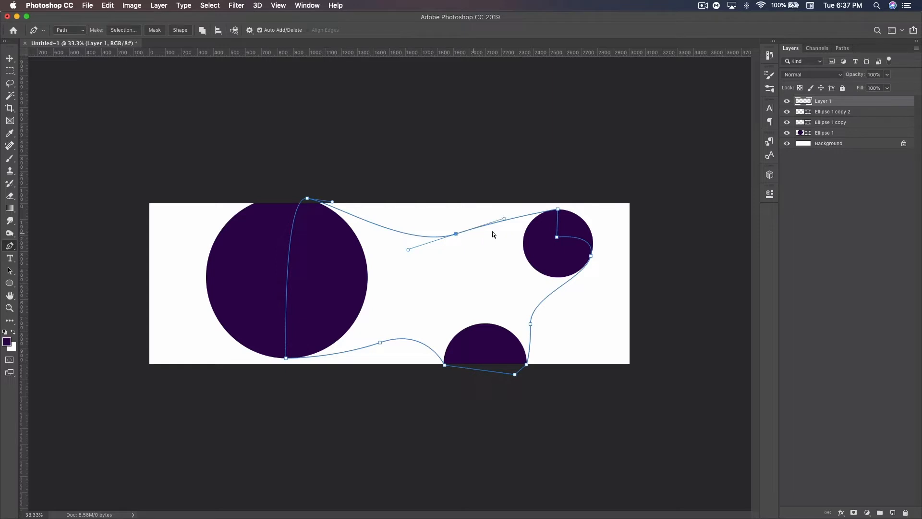
{"action": "left_click_drag", "start_coordinate": [505, 221], "coordinate": [483, 221]}
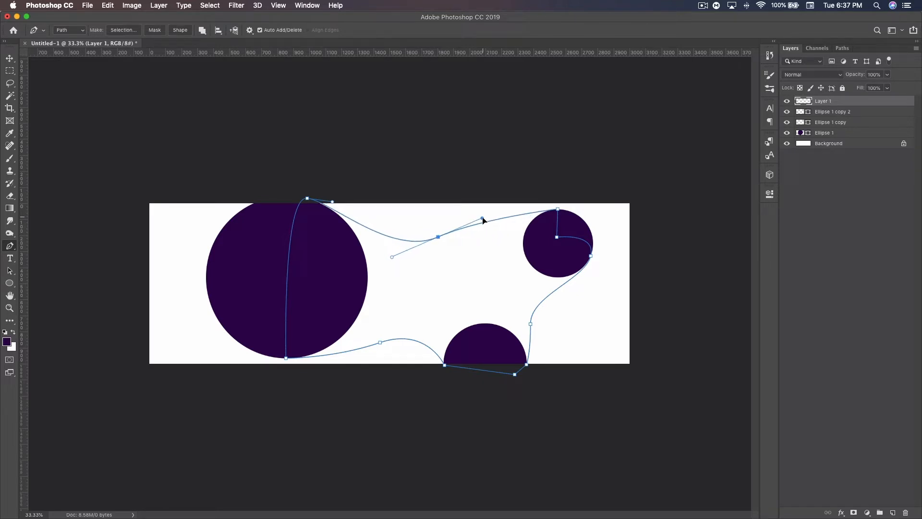
{"action": "left_click", "coordinate": [676, 332], "text": "ctrl"}
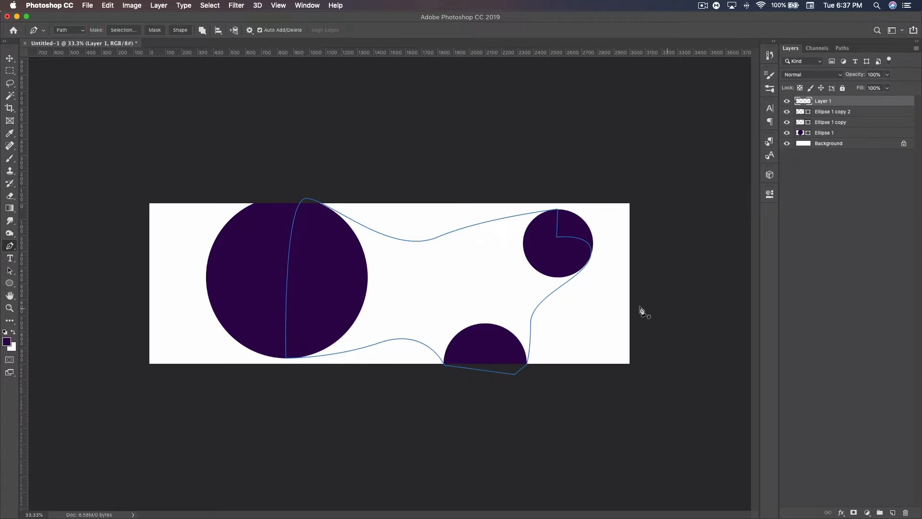
Step: Fill the closed path with the circles' dark purple as a custom colour at 100% opacity, and delete the path
{"action": "right_click", "coordinate": [476, 265]}
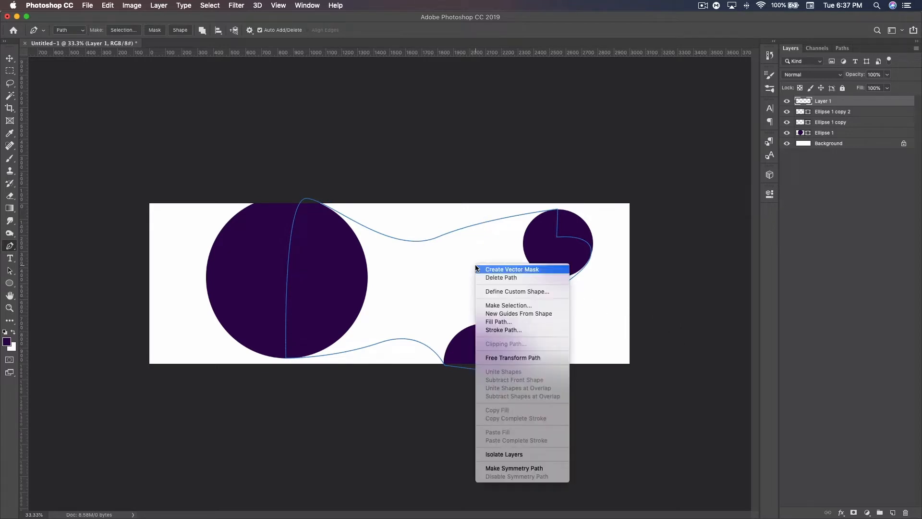
{"action": "left_click", "coordinate": [500, 321]}
{"action": "left_click", "coordinate": [432, 192]}
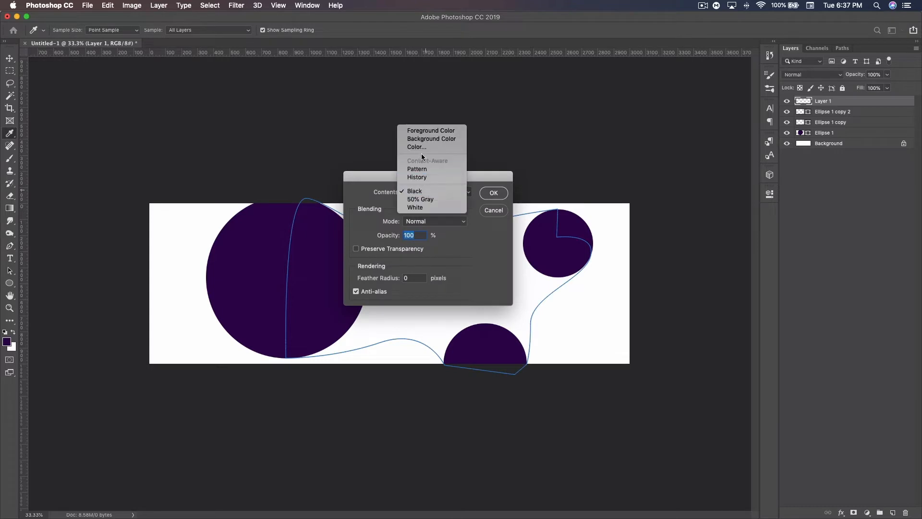
{"action": "key", "text": "Return"}
{"action": "left_click", "coordinate": [646, 310]}
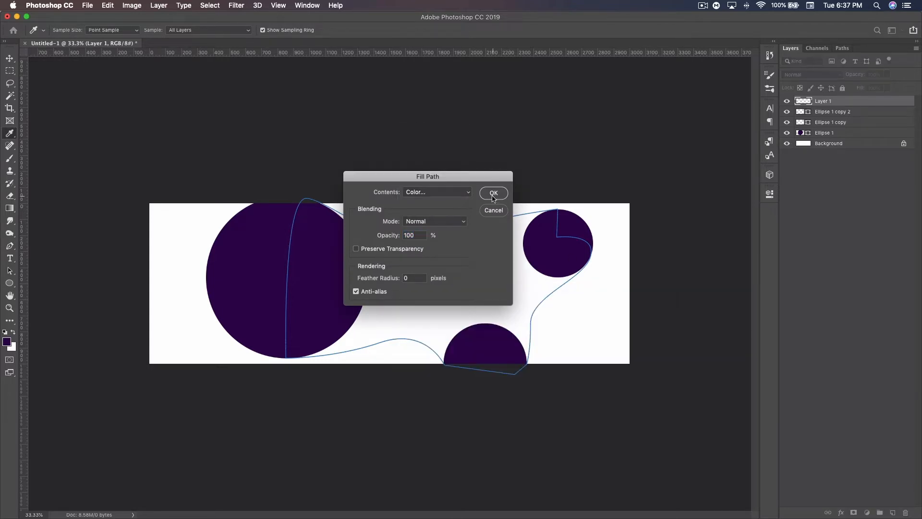
{"action": "left_click", "coordinate": [494, 193]}
{"action": "right_click", "coordinate": [505, 269]}
{"action": "left_click", "coordinate": [522, 283]}
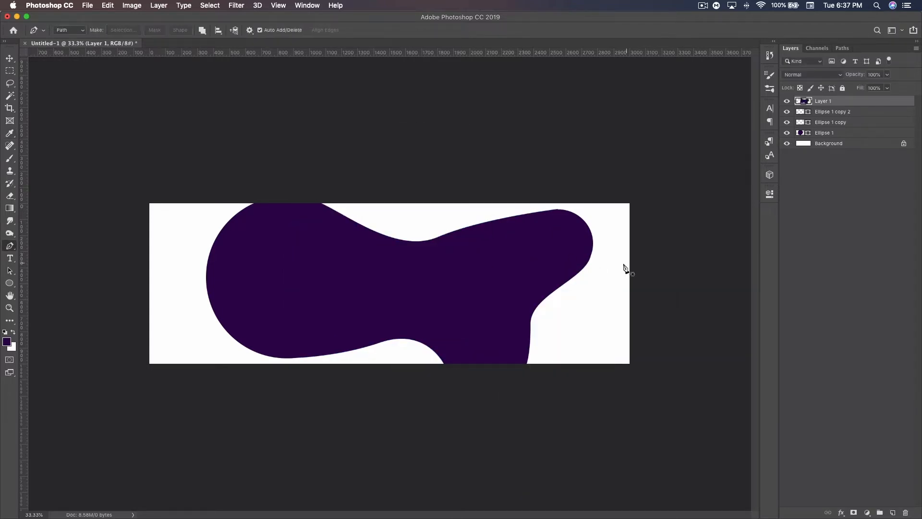
Step: Group Layer 1 with the three ellipse layers and rename the group p
{"action": "left_click", "coordinate": [13, 58]}
{"action": "left_click", "coordinate": [842, 133], "text": "shift"}
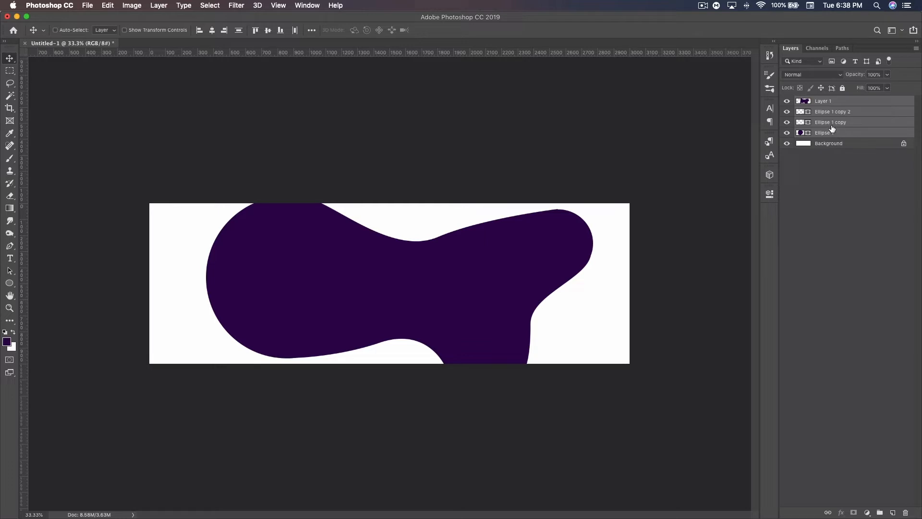
{"action": "key", "text": "super+g"}
{"action": "double_click", "coordinate": [822, 102]}
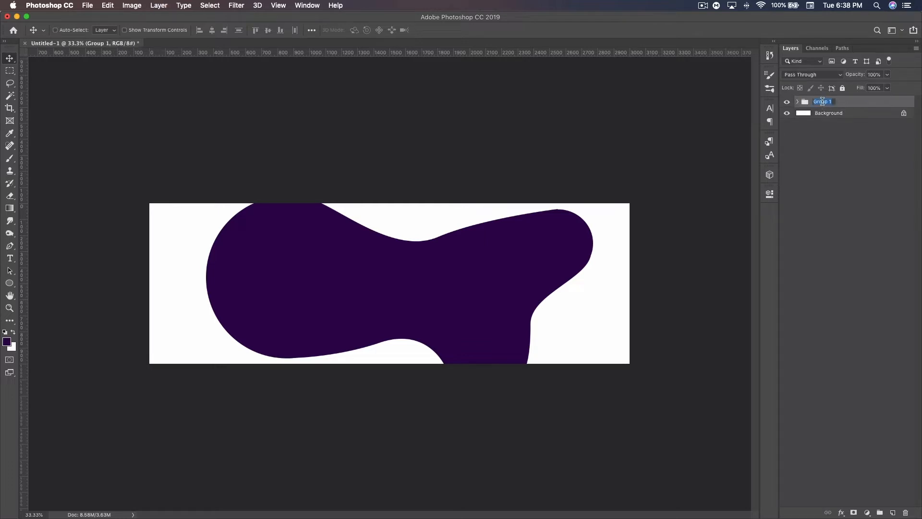
{"action": "type", "text": "D"}
{"action": "key", "text": "Return"}
Step: Draw a white circle about 1112 px in diameter over the blob's large left end and clip it to the group
{"action": "left_click", "coordinate": [10, 282]}
{"action": "left_click", "coordinate": [14, 332]}
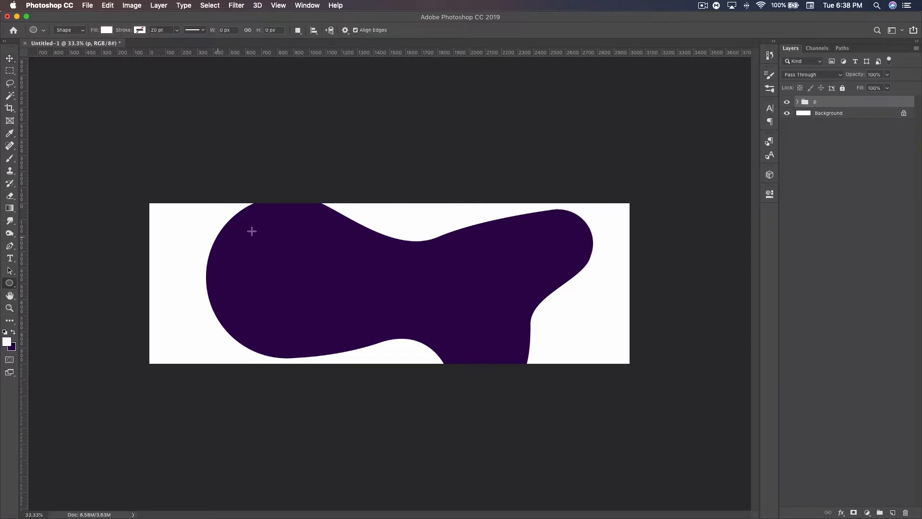
{"action": "left_click_drag", "start_coordinate": [259, 251], "coordinate": [398, 340]}
{"action": "left_click", "coordinate": [10, 58]}
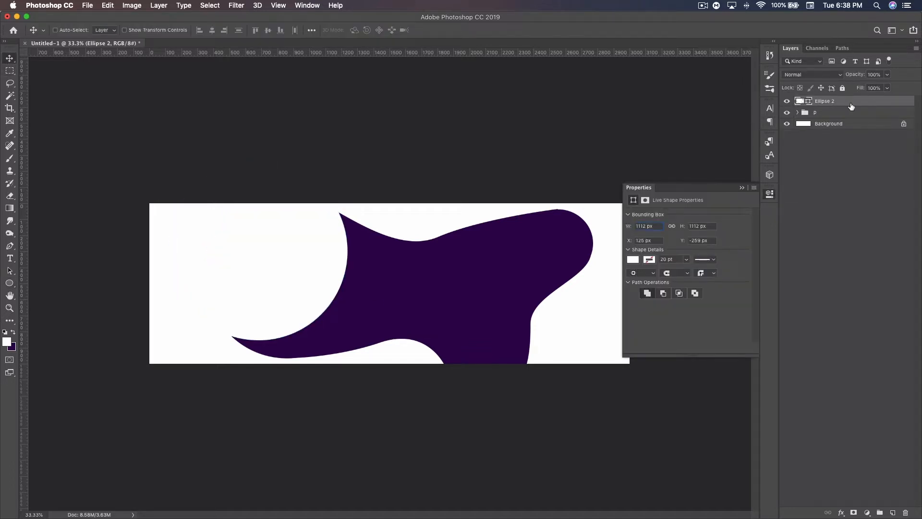
{"action": "key", "text": "super+alt+g"}
{"action": "left_click", "coordinate": [741, 188]}
Step: Set the white circle's blend mode to Overlay and nudge it slightly to the left
{"action": "left_click", "coordinate": [812, 74]}
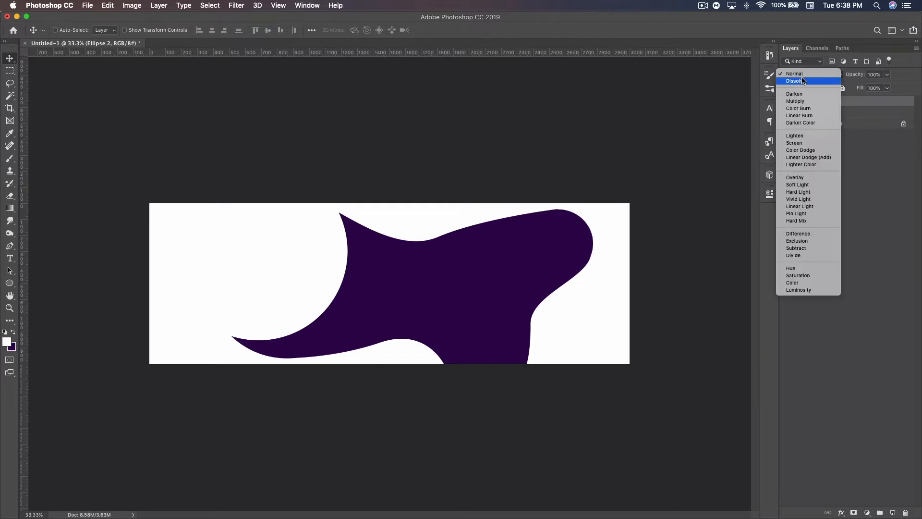
{"action": "left_click", "coordinate": [795, 177]}
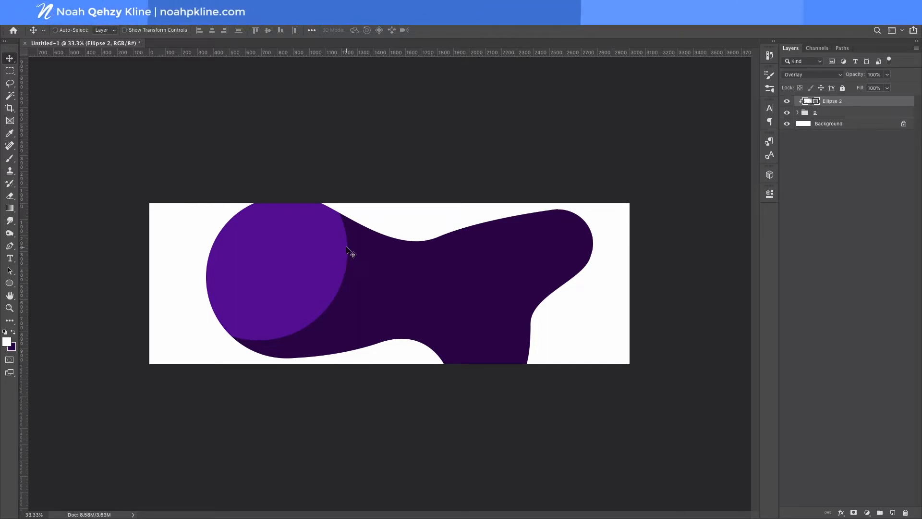
{"action": "left_click_drag", "start_coordinate": [347, 249], "coordinate": [340, 245]}
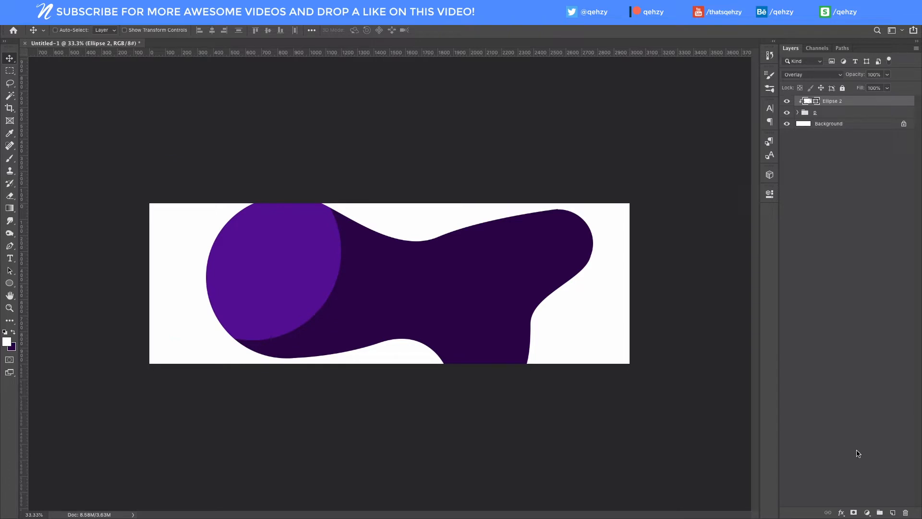
Step: Add a layer mask to Ellipse 2 and choose a soft round brush with black as the painting colour
{"action": "left_click", "coordinate": [858, 513]}
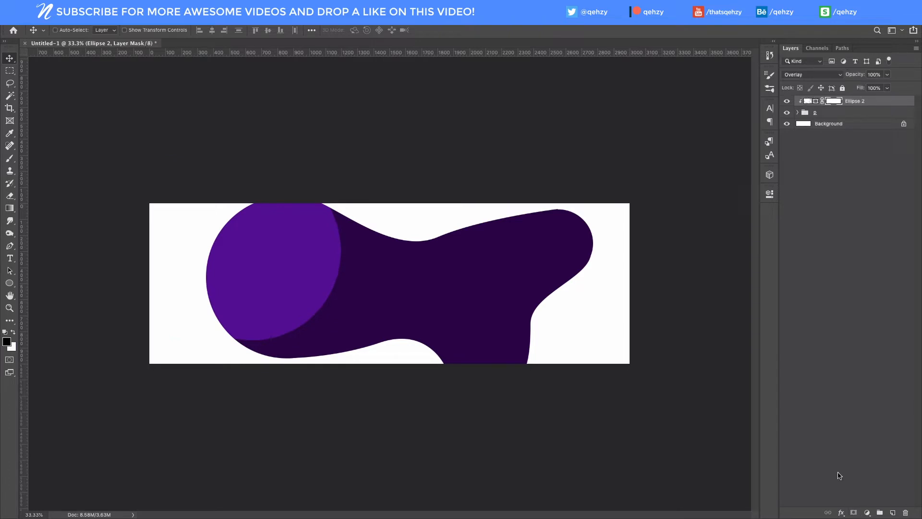
{"action": "key", "text": "x"}
{"action": "left_click", "coordinate": [10, 160]}
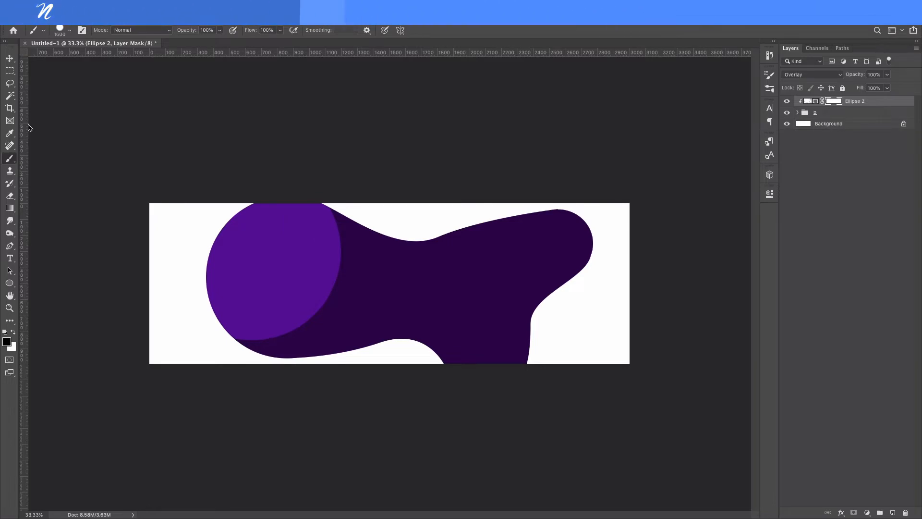
{"action": "right_click", "coordinate": [92, 115]}
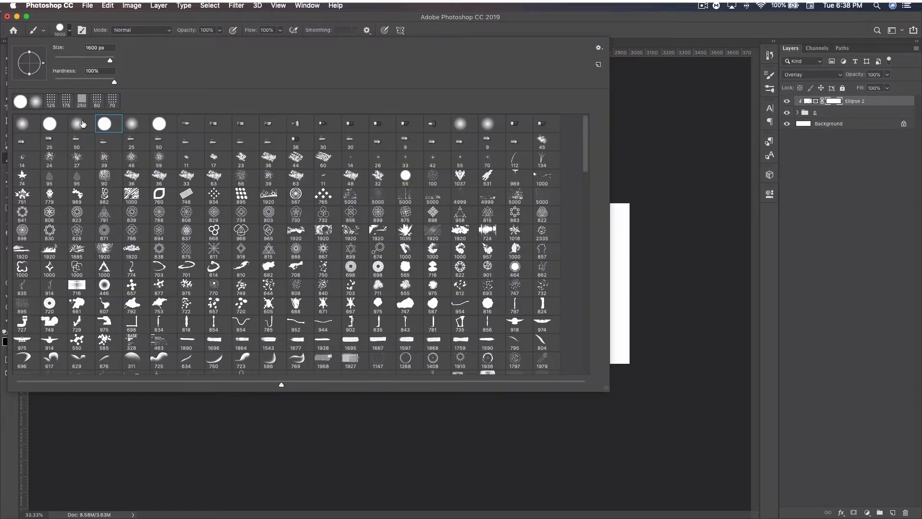
{"action": "left_click", "coordinate": [637, 21]}
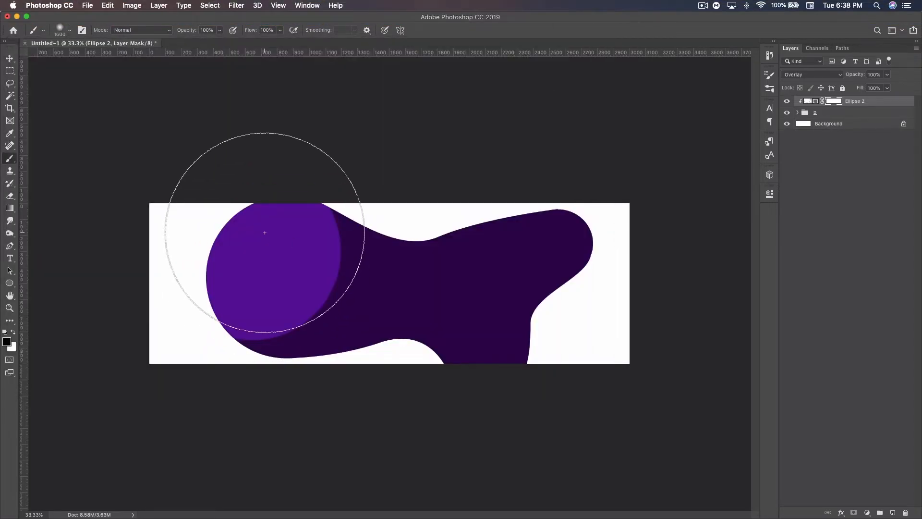
Step: Reduce the brush to 1200 px and paint black on the mask to fade the highlight circle's upper-left part
{"action": "key", "text": "bracketleft"}
{"action": "key", "text": "bracketleft"}
{"action": "key", "text": "bracketleft"}
{"action": "key", "text": "bracketleft"}
{"action": "key", "text": "bracketleft"}
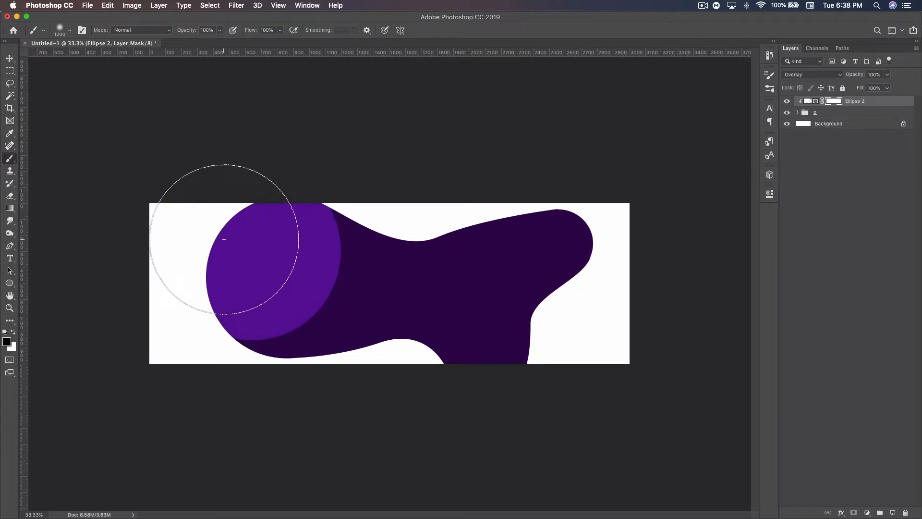
{"action": "left_click_drag", "start_coordinate": [224, 239], "coordinate": [272, 200]}
{"action": "left_click", "coordinate": [9, 58]}
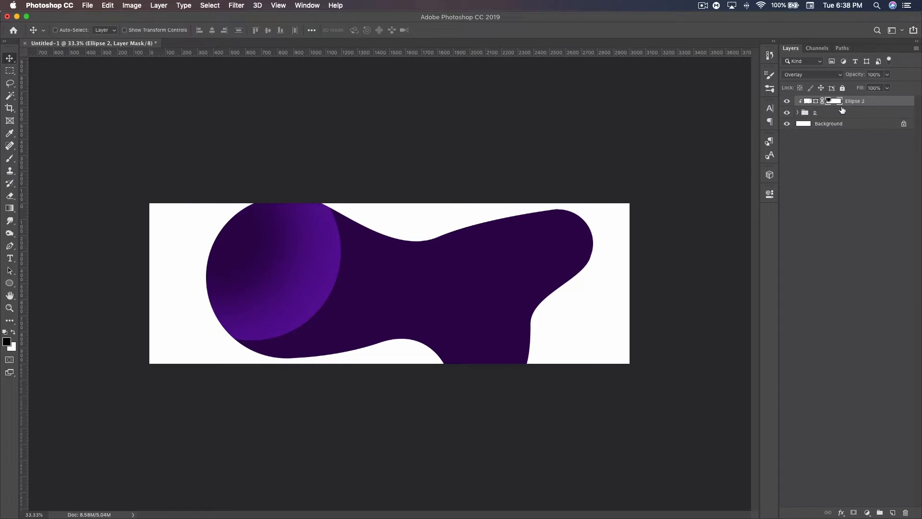
Step: Duplicate the highlight circle, scale it down, rotate it and place it over the blob's lower dip, about 721 px below the canvas's upper edge
{"action": "key", "text": "super+j"}
{"action": "key", "text": "super+t"}
{"action": "left_click_drag", "start_coordinate": [370, 288], "coordinate": [294, 167]}
{"action": "left_click_drag", "start_coordinate": [271, 250], "coordinate": [428, 358]}
{"action": "left_click_drag", "start_coordinate": [560, 352], "coordinate": [464, 223]}
{"action": "left_click_drag", "start_coordinate": [421, 323], "coordinate": [401, 362]}
{"action": "left_click_drag", "start_coordinate": [509, 360], "coordinate": [476, 370]}
{"action": "mouse_move", "coordinate": [421, 376]}
{"action": "left_mouse_down"}
{"action": "mouse_move", "coordinate": [438, 371]}
{"action": "mouse_move", "coordinate": [426, 369]}
{"action": "left_mouse_up"}
{"action": "left_click_drag", "start_coordinate": [499, 391], "coordinate": [451, 283]}
{"action": "key", "text": "Return"}
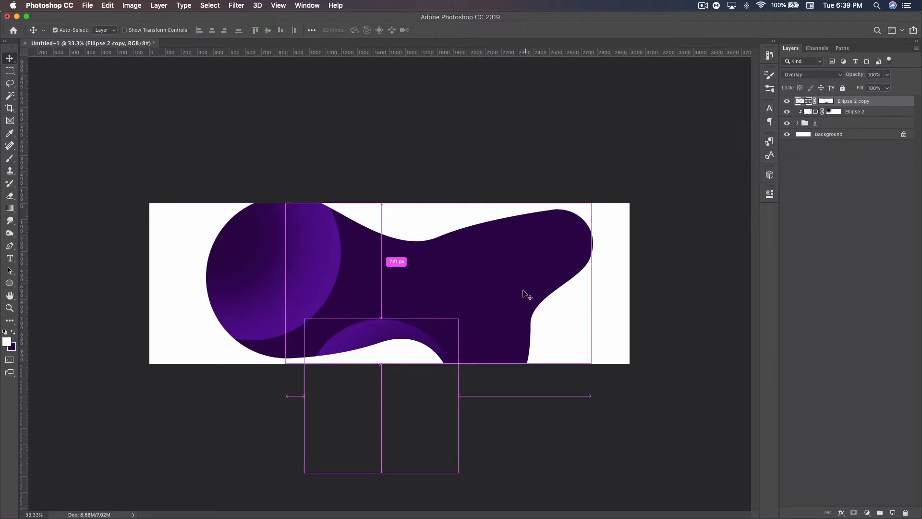
Step: Duplicate the smaller highlight circle onto the blob's lower-right curve as a black (#000000) shadow with reduced opacity
{"action": "left_click_drag", "start_coordinate": [398, 340], "coordinate": [570, 296]}
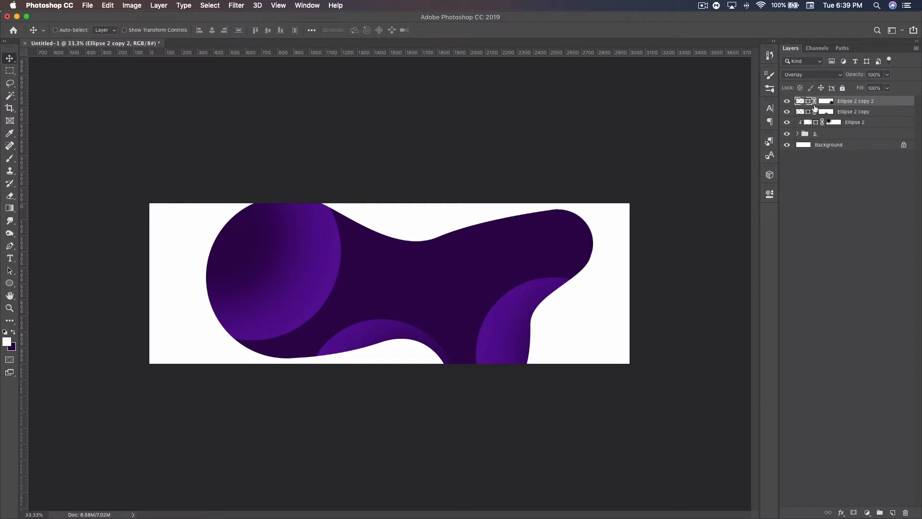
{"action": "double_click", "coordinate": [808, 101]}
{"action": "left_click_drag", "start_coordinate": [418, 432], "coordinate": [374, 483]}
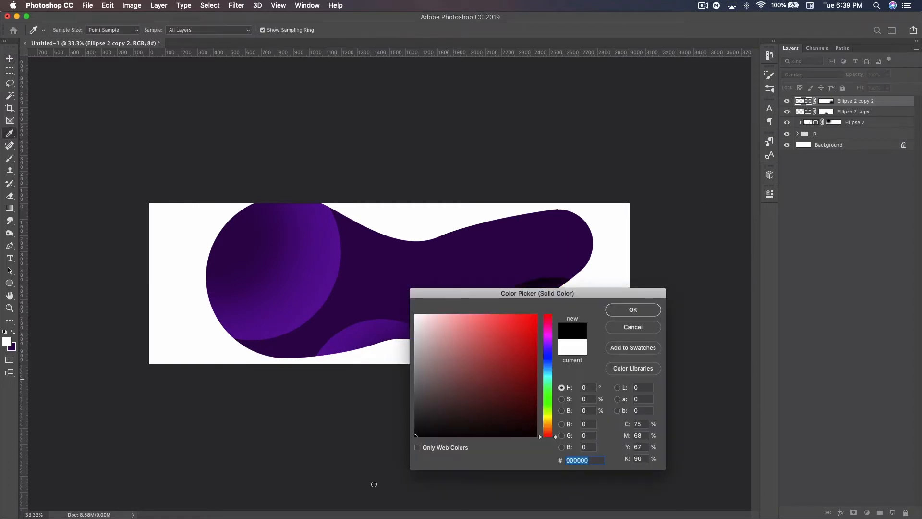
{"action": "left_click", "coordinate": [633, 310]}
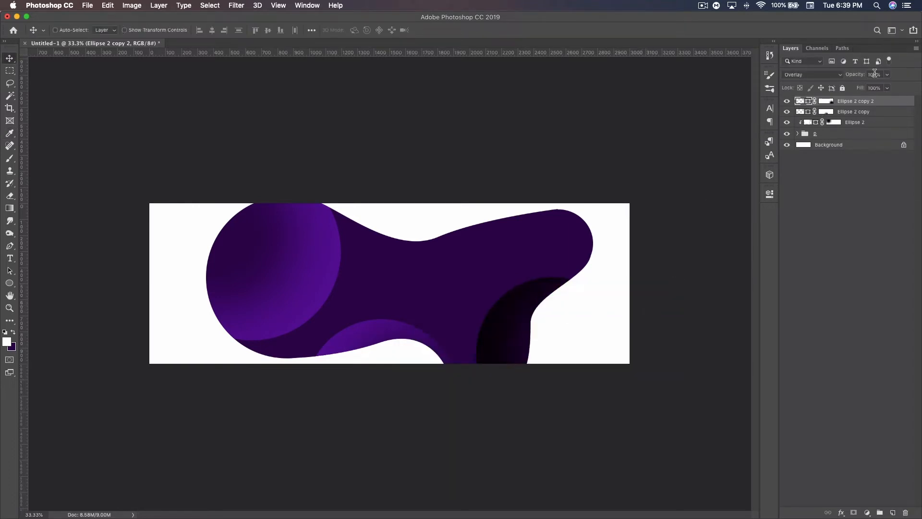
{"action": "left_click_drag", "start_coordinate": [860, 74], "coordinate": [829, 71]}
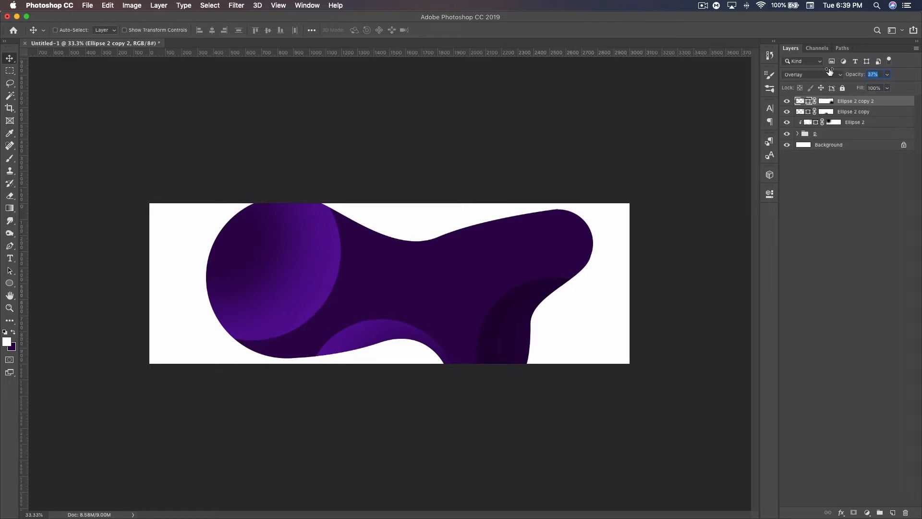
Step: Set Ellipse 2 copy 2's opacity to 73% and clip both highlight and shadow circle copies to the blob group
{"action": "left_click_drag", "start_coordinate": [832, 70], "coordinate": [847, 72]}
{"action": "left_click", "coordinate": [867, 116], "text": "alt"}
{"action": "left_click", "coordinate": [858, 103], "text": "alt"}
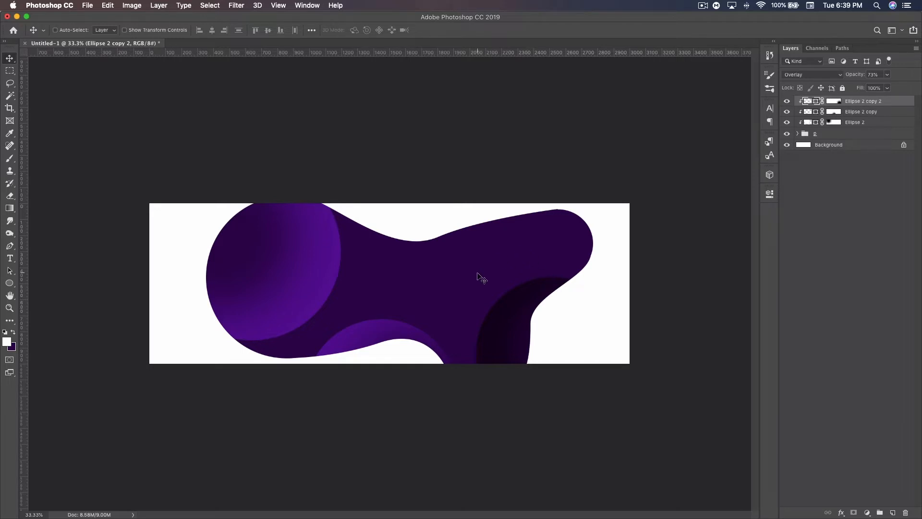
Step: Duplicate the blob group with its three shading circles, merge the duplicates and place the merged layer just above Background
{"action": "left_click", "coordinate": [834, 135], "text": "shift"}
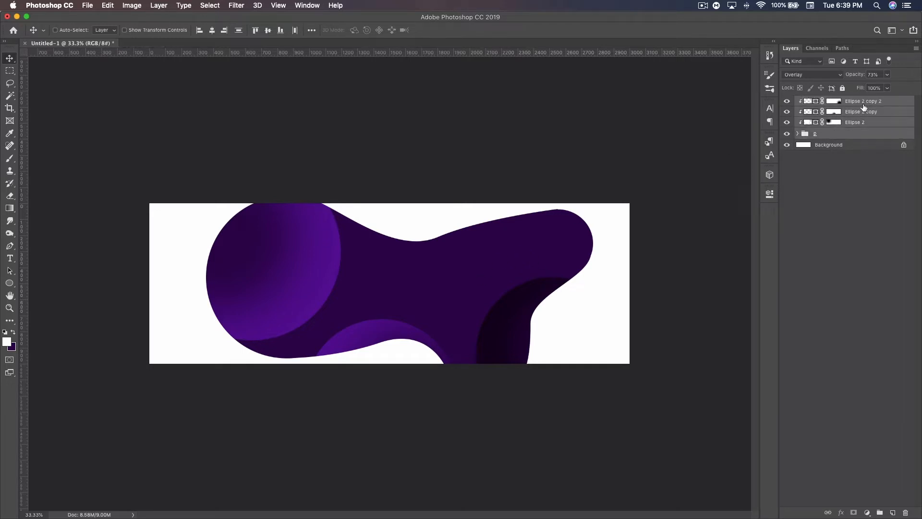
{"action": "key", "text": "super+j"}
{"action": "key", "text": "super+e"}
{"action": "left_click_drag", "start_coordinate": [848, 101], "coordinate": [843, 148]}
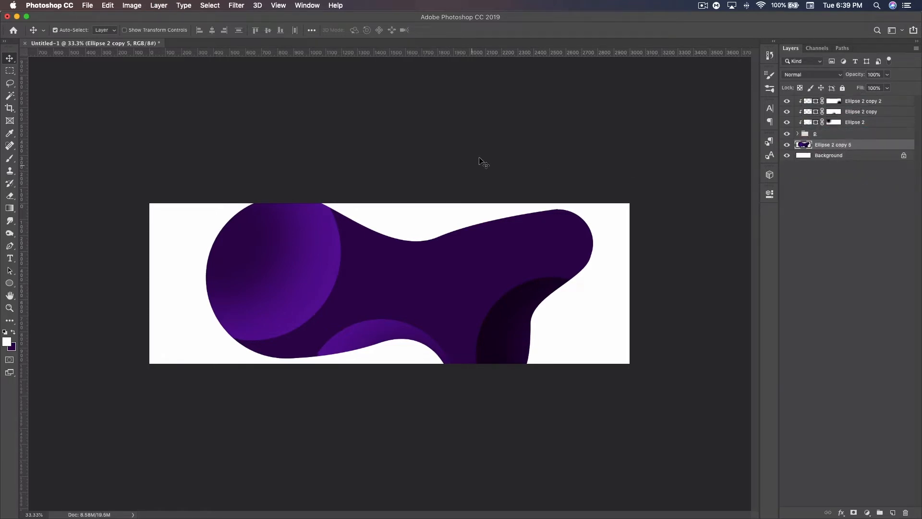
Step: Scale the merged blob copy to about 105% wide and 106% high, and shift it upward behind the original blob
{"action": "key", "text": "super+t"}
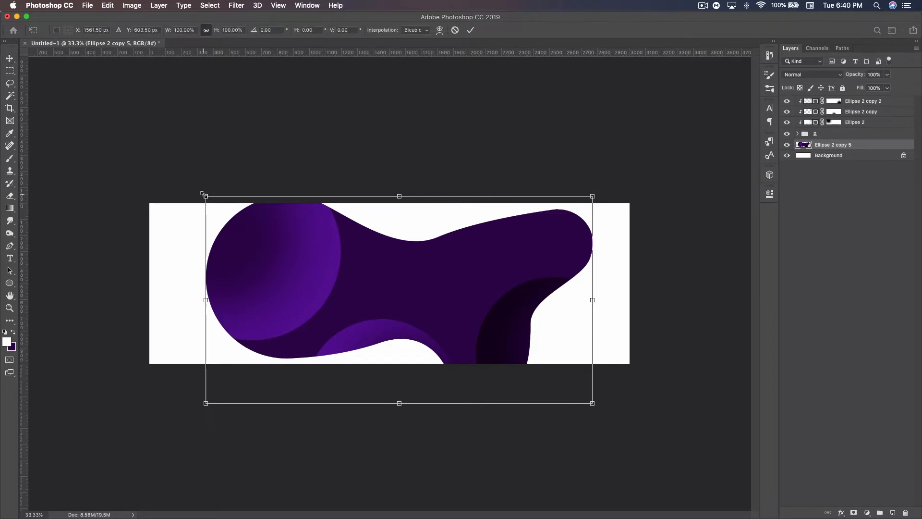
{"action": "left_click_drag", "start_coordinate": [202, 194], "coordinate": [194, 188]}
{"action": "left_click_drag", "start_coordinate": [416, 251], "coordinate": [415, 219]}
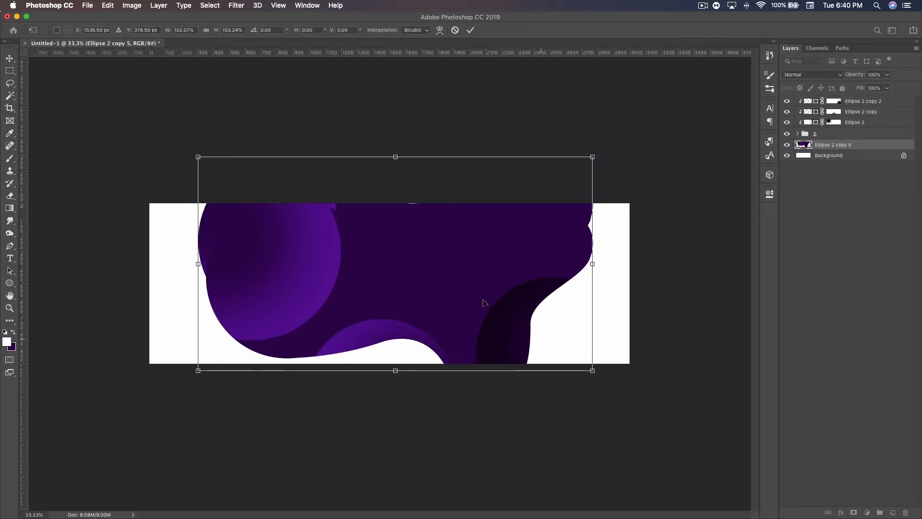
{"action": "left_click_drag", "start_coordinate": [594, 371], "coordinate": [605, 377]}
{"action": "left_click_drag", "start_coordinate": [535, 333], "coordinate": [531, 350]}
{"action": "key", "text": "super+z"}
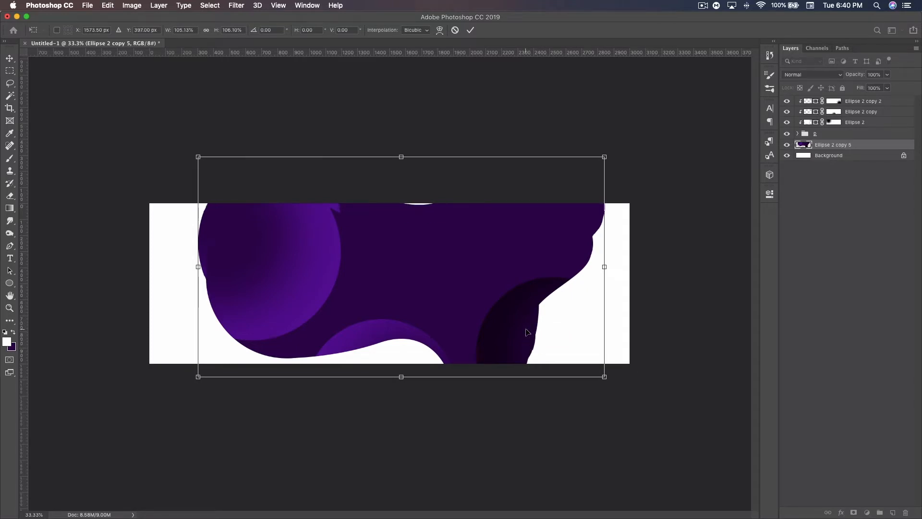
{"action": "key", "text": "Return"}
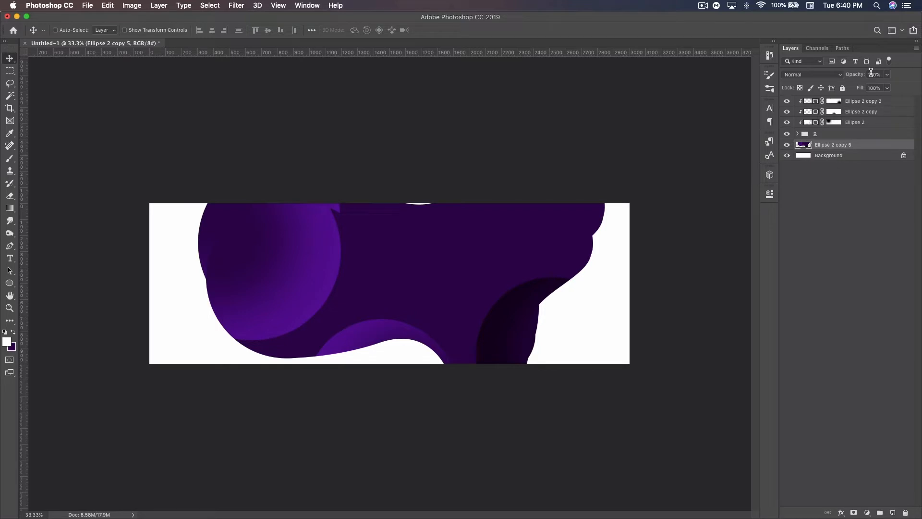
Step: Set the merged copy's opacity to 40% and fade its upper-right part by painting black on a new layer mask
{"action": "type", "text": "0"}
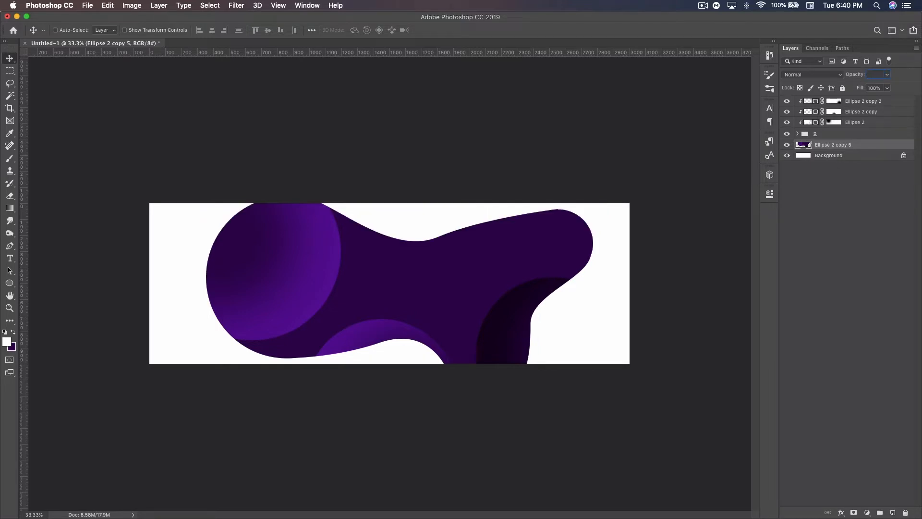
{"action": "type", "text": "40"}
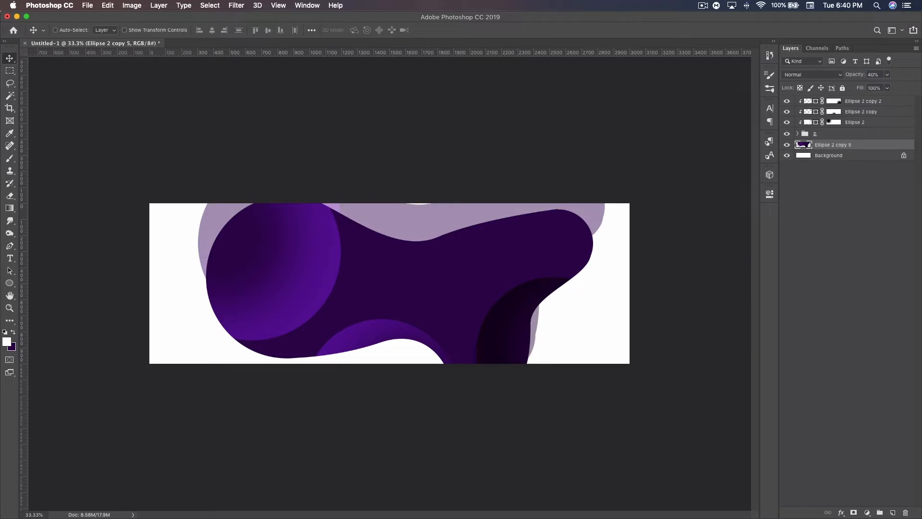
{"action": "left_click", "coordinate": [854, 512]}
{"action": "left_click", "coordinate": [11, 160]}
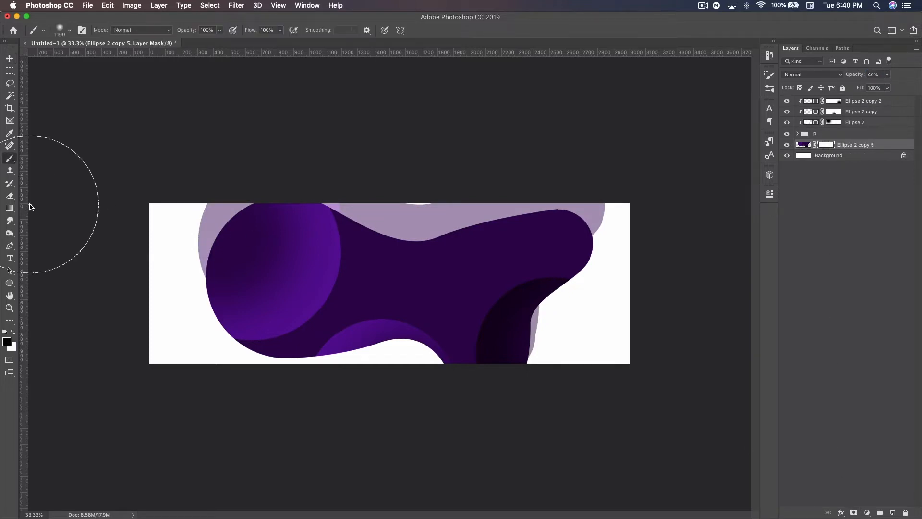
{"action": "mouse_move", "coordinate": [436, 221]}
{"action": "left_mouse_down"}
{"action": "mouse_move", "coordinate": [439, 201]}
{"action": "mouse_move", "coordinate": [484, 212]}
{"action": "mouse_move", "coordinate": [671, 208]}
{"action": "left_mouse_up"}
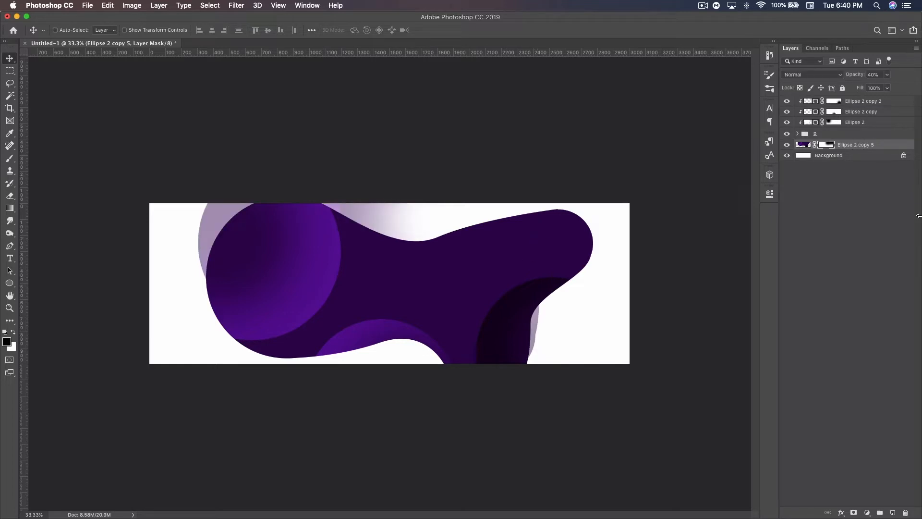
Step: Draw a circle about 342 px wide near the canvas's lower-right corner on a new layer and fill it with #e32134
{"action": "left_click", "coordinate": [894, 512]}
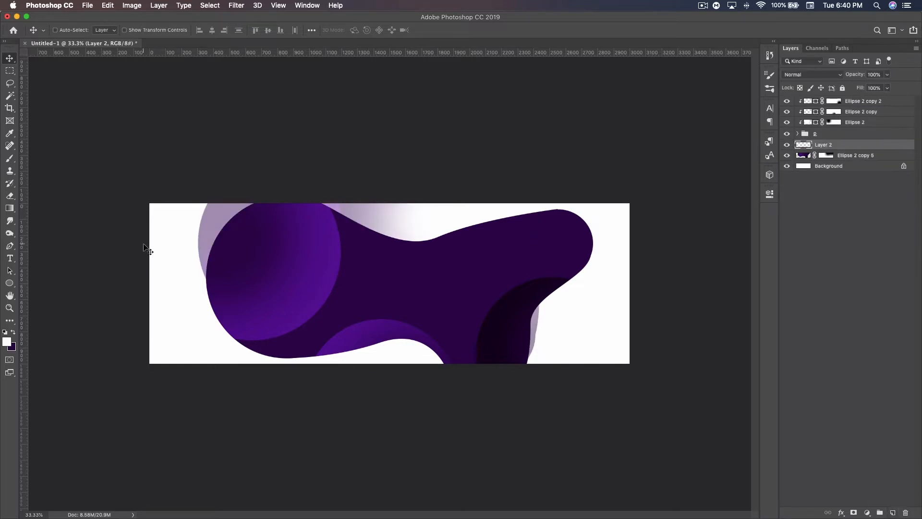
{"action": "left_click", "coordinate": [10, 283]}
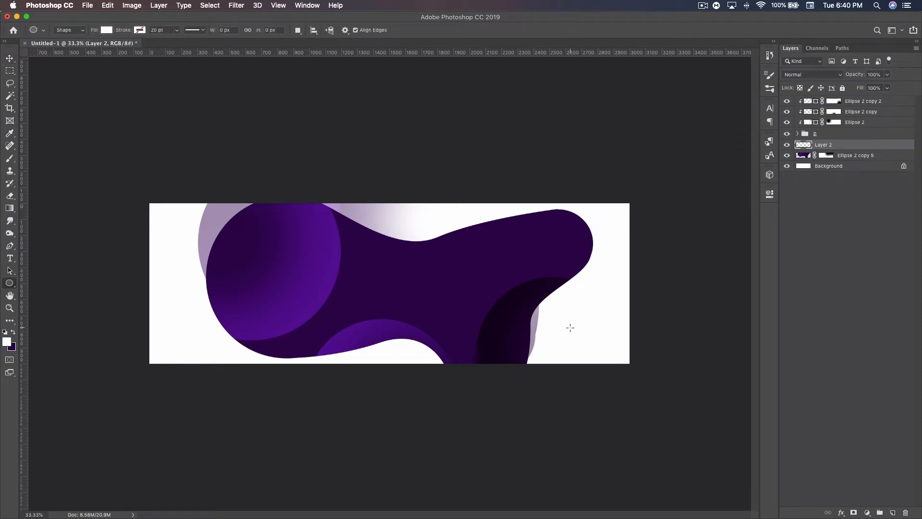
{"action": "left_click_drag", "start_coordinate": [568, 329], "coordinate": [595, 360]}
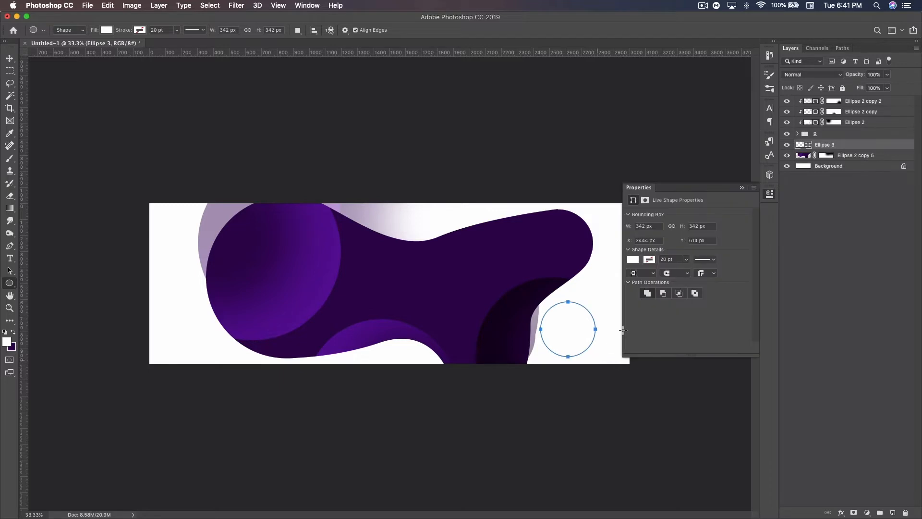
{"action": "double_click", "coordinate": [809, 146]}
{"action": "left_click_drag", "start_coordinate": [617, 283], "coordinate": [698, 264]}
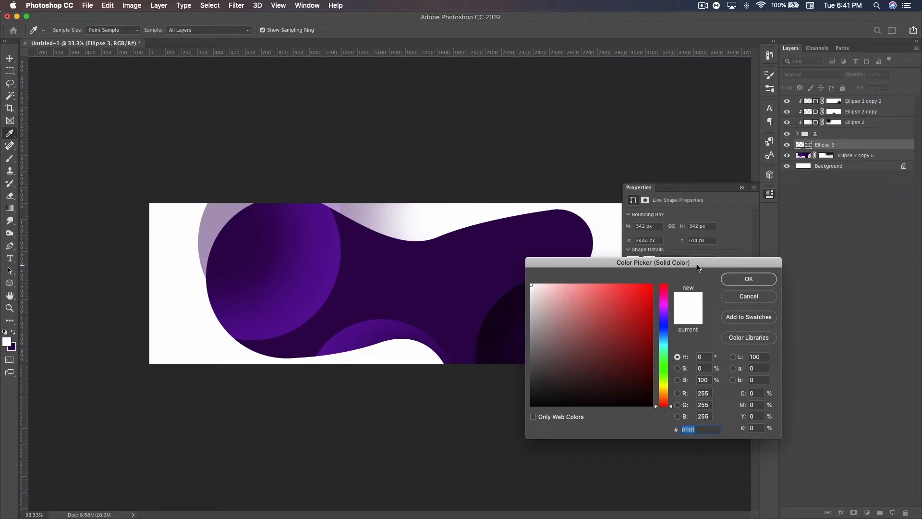
{"action": "type", "text": "e32"}
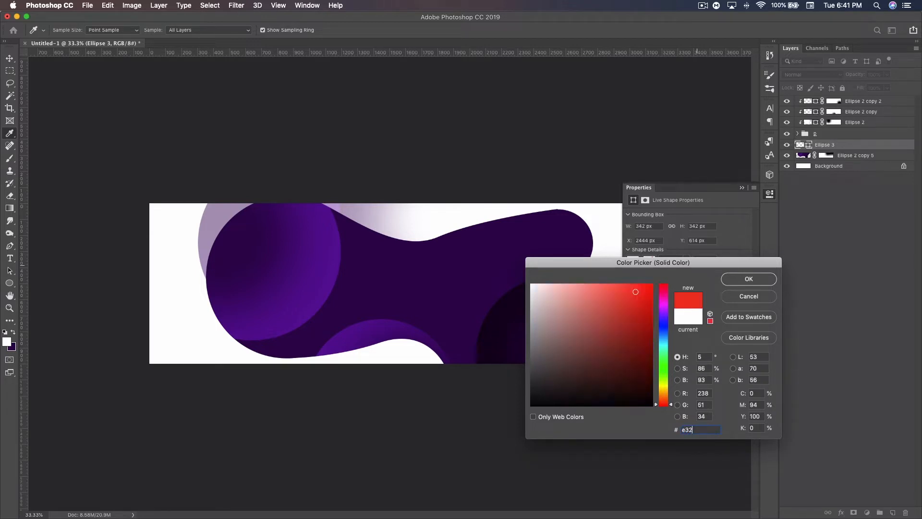
{"action": "type", "text": "134"}
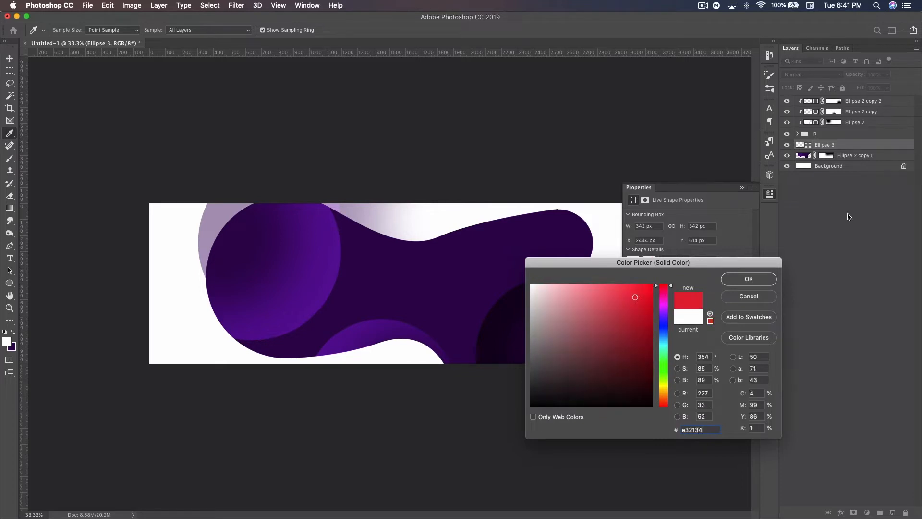
{"action": "left_click", "coordinate": [747, 285]}
Step: Enlarge the red circle to about 400 px and position it just inside the canvas's lower-right corner
{"action": "left_click", "coordinate": [742, 187]}
{"action": "key", "text": "v"}
{"action": "left_click_drag", "start_coordinate": [564, 340], "coordinate": [617, 366]}
{"action": "key", "text": "ctrl+t"}
{"action": "key", "text": "Return"}
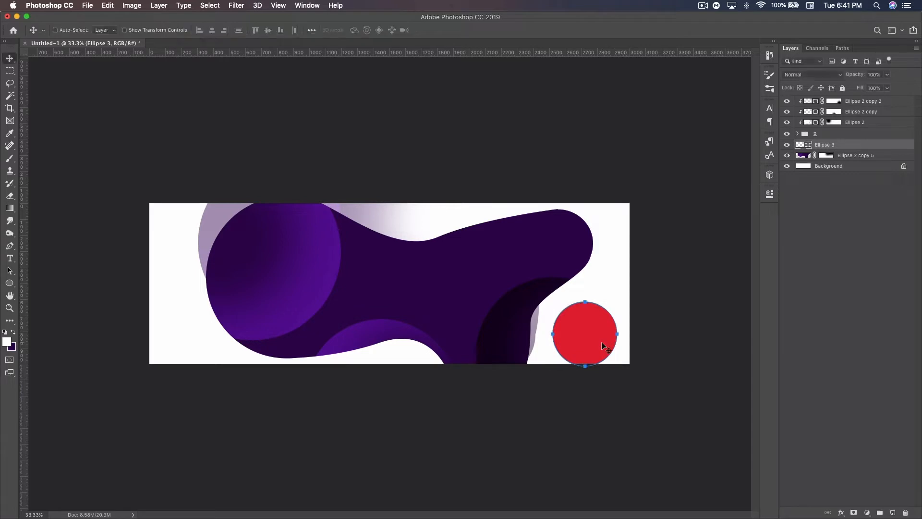
Step: On a new layer above Ellipse 2 copy 5, draw a closed Pen path curving from the red circle around the canvas's right end
{"action": "left_click", "coordinate": [848, 155]}
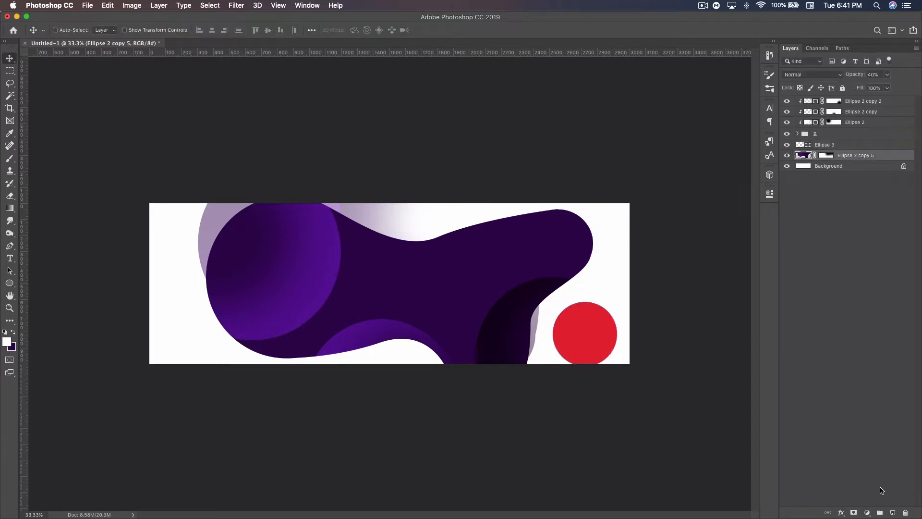
{"action": "left_click", "coordinate": [892, 513]}
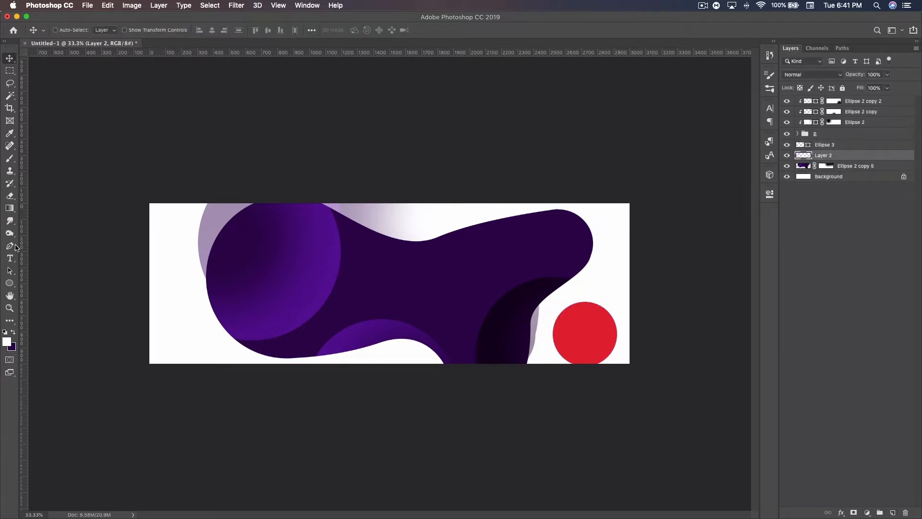
{"action": "left_click", "coordinate": [12, 246]}
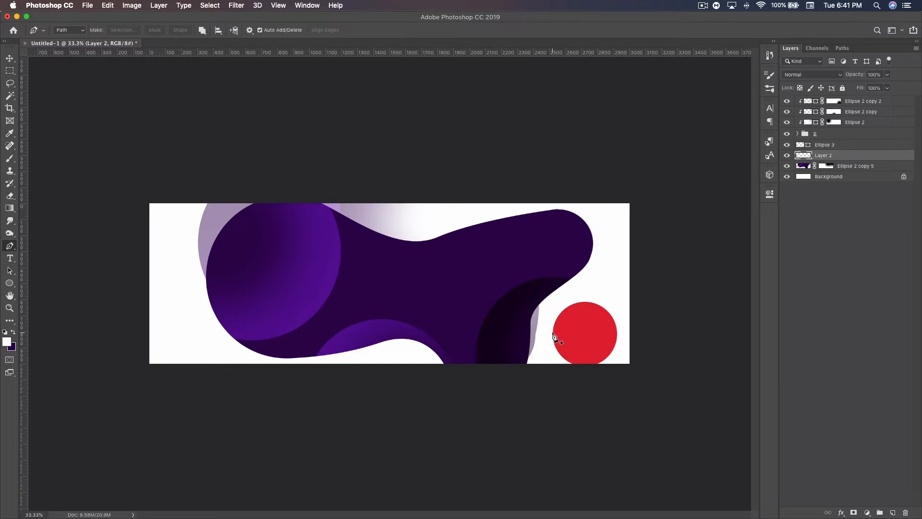
{"action": "left_click", "coordinate": [552, 332]}
{"action": "left_click_drag", "start_coordinate": [588, 280], "coordinate": [626, 246]}
{"action": "left_click_drag", "start_coordinate": [498, 186], "coordinate": [491, 186]}
{"action": "left_click", "coordinate": [661, 150]}
{"action": "left_click", "coordinate": [699, 307]}
{"action": "left_click", "coordinate": [681, 421]}
{"action": "left_click", "coordinate": [595, 378]}
{"action": "left_click", "coordinate": [575, 346]}
{"action": "left_click", "coordinate": [553, 334]}
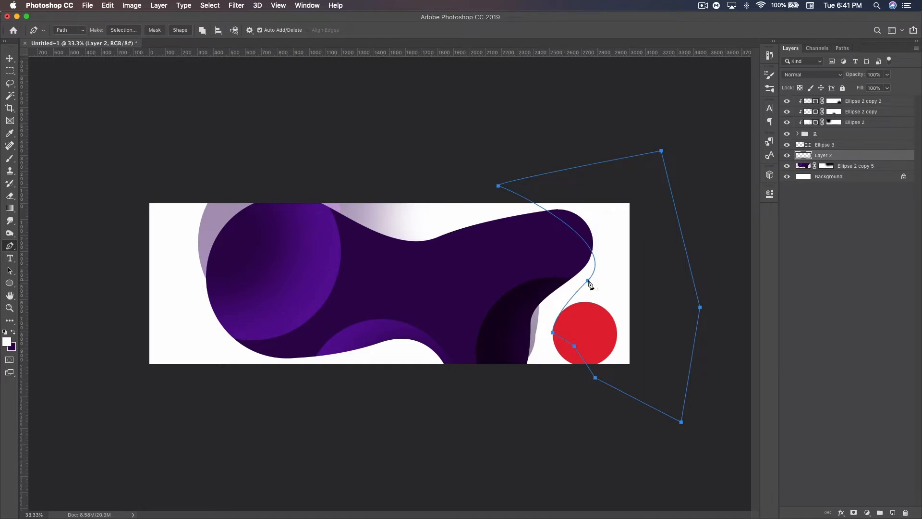
Step: Fill the path with a slightly darker shade of the circle's red, and delete the path
{"action": "right_click", "coordinate": [614, 277]}
{"action": "left_click", "coordinate": [637, 333]}
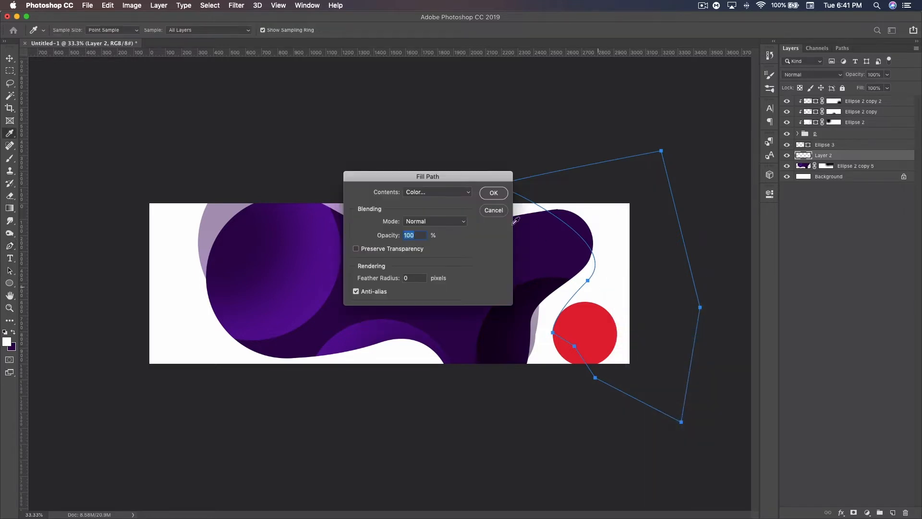
{"action": "left_click", "coordinate": [429, 192]}
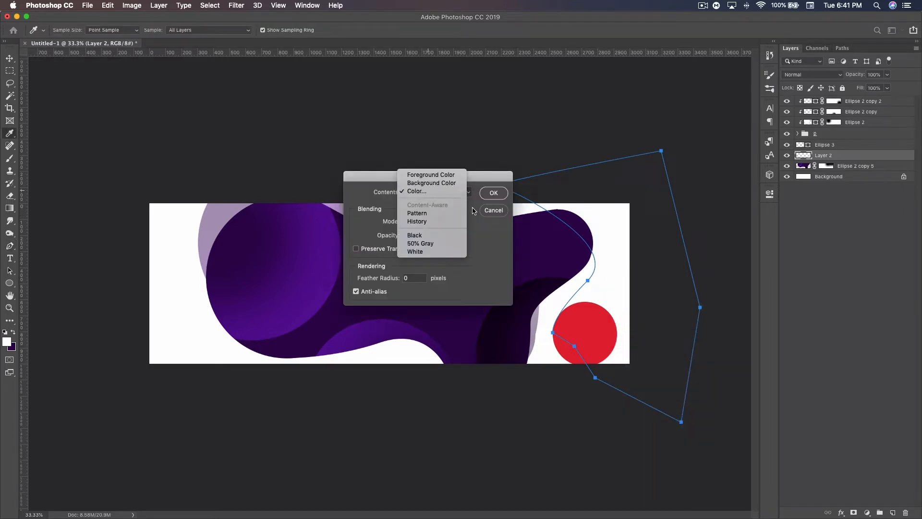
{"action": "left_click", "coordinate": [442, 192]}
{"action": "left_click_drag", "start_coordinate": [600, 265], "coordinate": [323, 218]}
{"action": "left_click", "coordinate": [610, 324]}
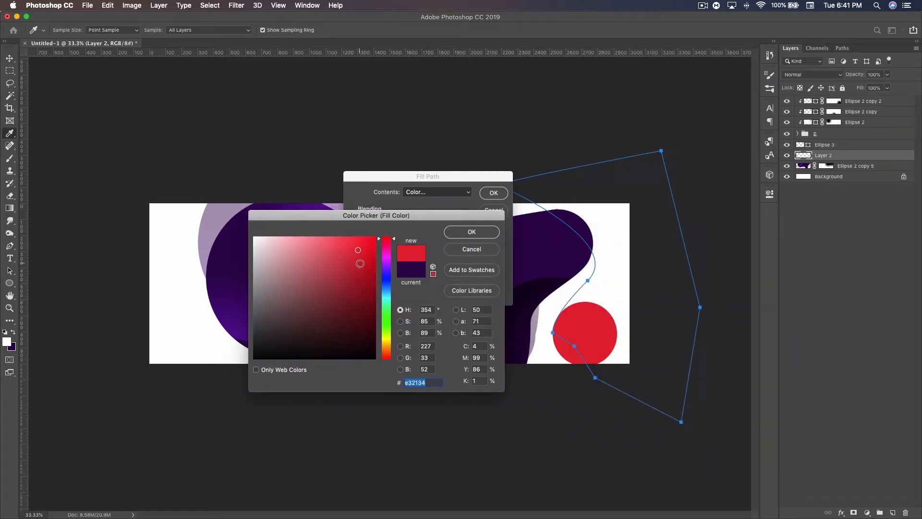
{"action": "left_click", "coordinate": [471, 232]}
{"action": "left_click", "coordinate": [494, 193]}
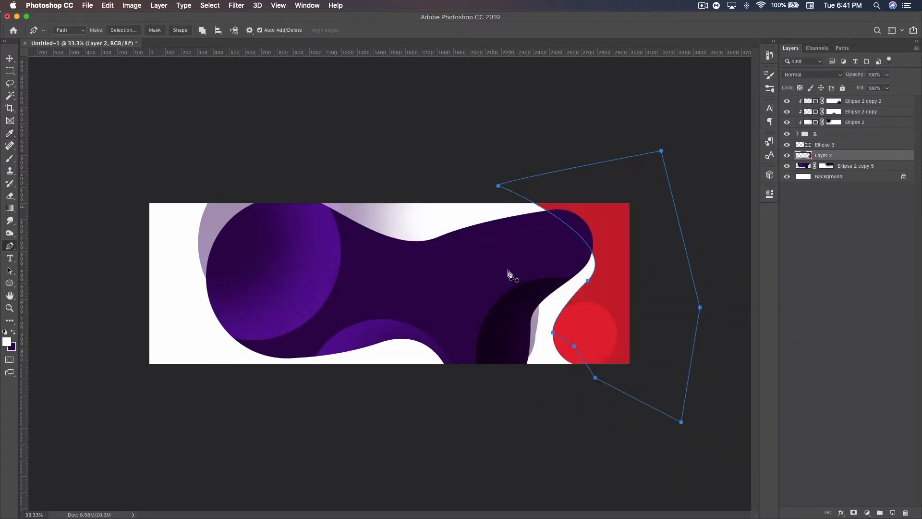
{"action": "right_click", "coordinate": [510, 277]}
{"action": "left_click", "coordinate": [529, 288]}
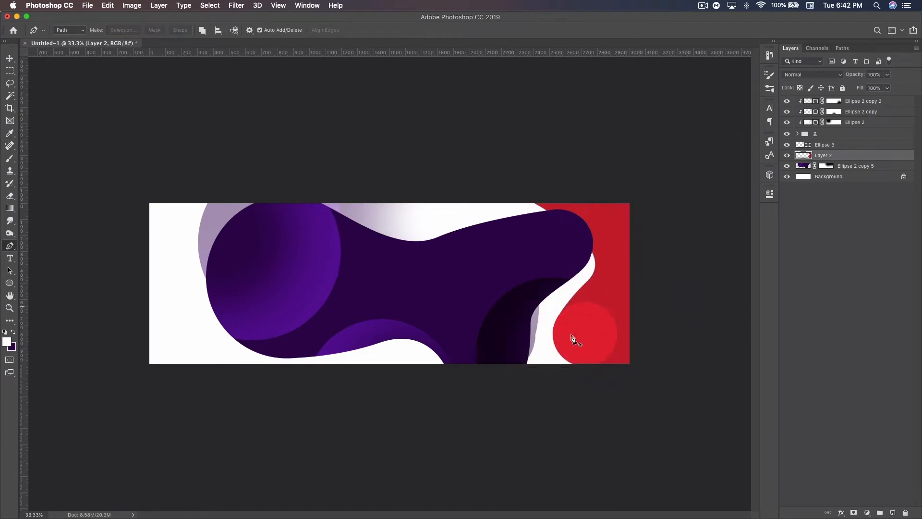
{"action": "key", "text": "v"}
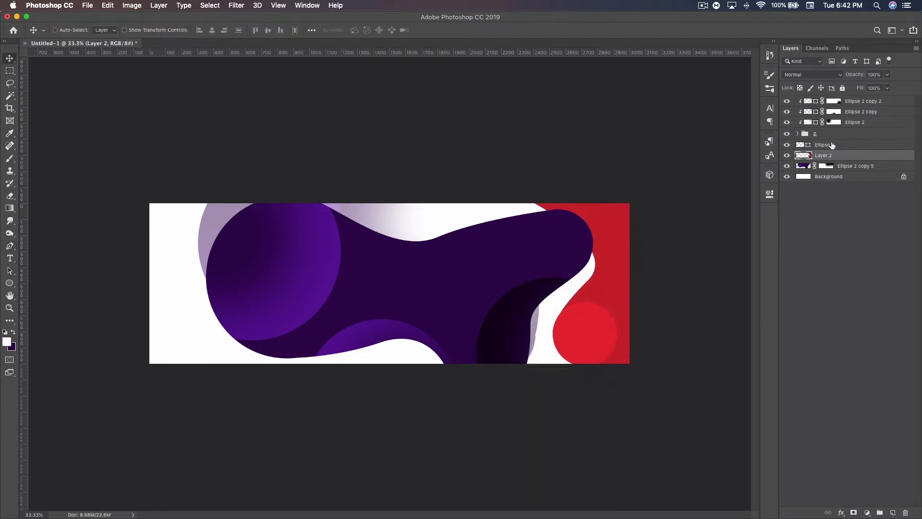
Step: Duplicate Ellipse 3 beneath the original as a white (#ffffff) circle in Overlay mode, clipped to the dark red shape on Layer 2
{"action": "left_click", "coordinate": [839, 146]}
{"action": "key", "text": "super+j"}
{"action": "left_click_drag", "start_coordinate": [851, 146], "coordinate": [846, 161]}
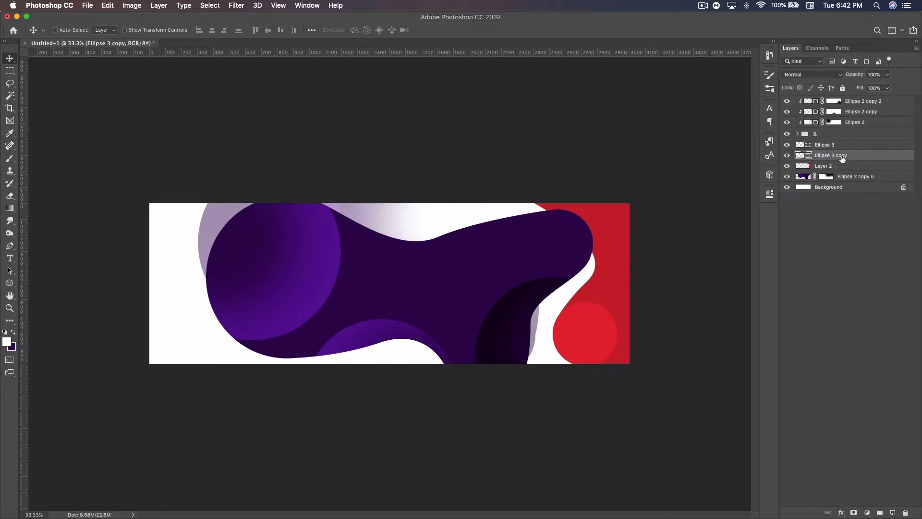
{"action": "double_click", "coordinate": [807, 157]}
{"action": "left_click_drag", "start_coordinate": [319, 268], "coordinate": [253, 237]}
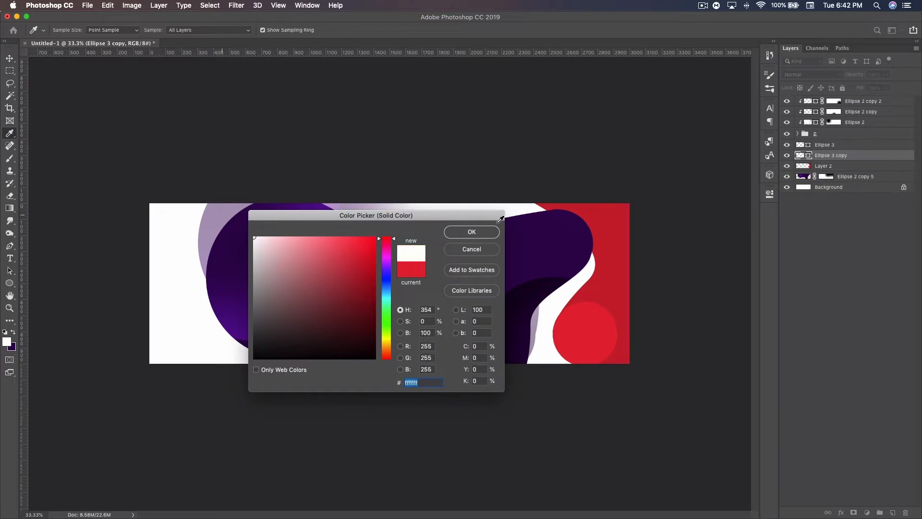
{"action": "left_click", "coordinate": [458, 232]}
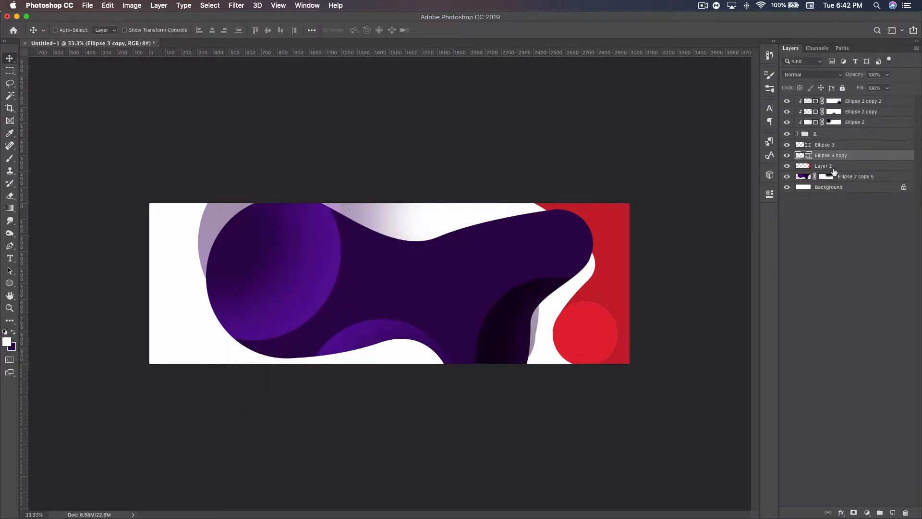
{"action": "left_click", "coordinate": [813, 74]}
{"action": "left_click", "coordinate": [797, 178]}
Step: Scale the white overlay circle to about 142% and offset it so its rim shows above the red circle
{"action": "key", "text": "super+t"}
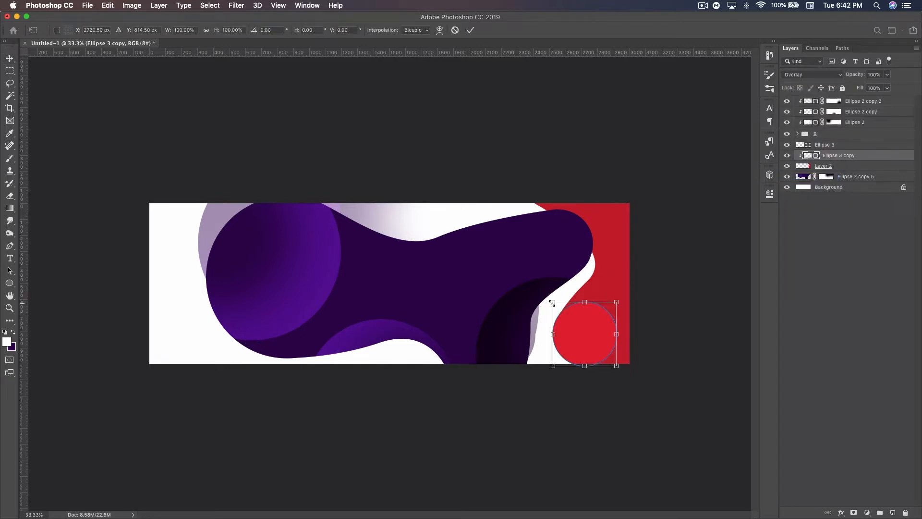
{"action": "left_click_drag", "start_coordinate": [553, 303], "coordinate": [525, 273]}
{"action": "left_click_drag", "start_coordinate": [598, 307], "coordinate": [599, 318]}
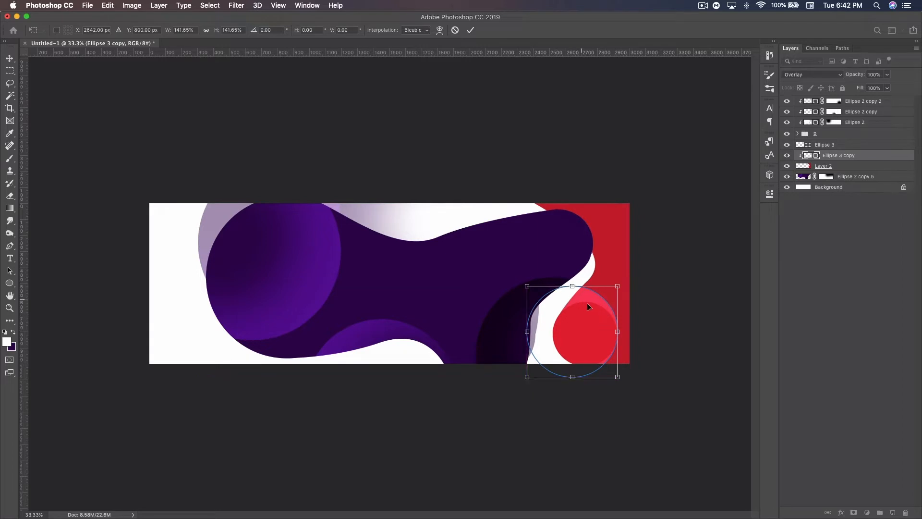
{"action": "key", "text": "Return"}
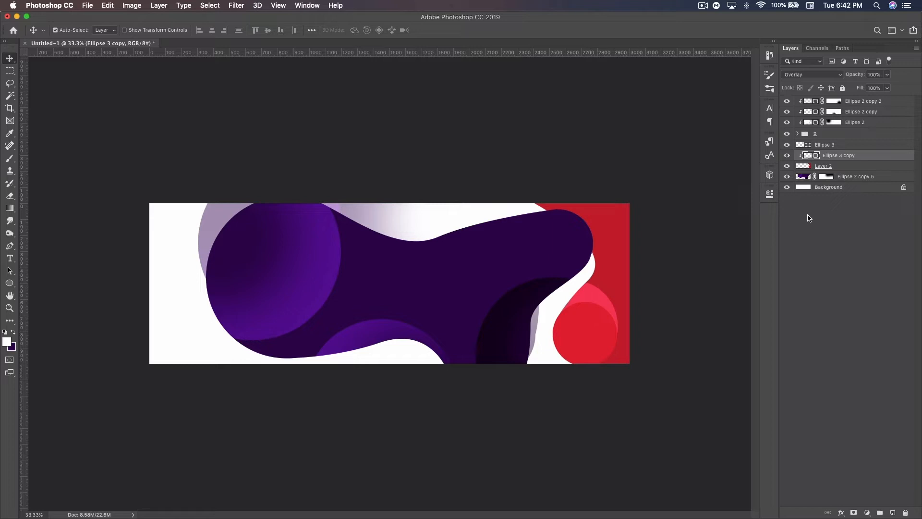
Step: Duplicate the white overlay circle twice, placing copies at the dark red shape's upper and outer edges, and recolor the outer one black
{"action": "key", "text": "super+j"}
{"action": "left_click_drag", "start_coordinate": [595, 308], "coordinate": [687, 269]}
{"action": "key", "text": "super+j"}
{"action": "double_click", "coordinate": [807, 157]}
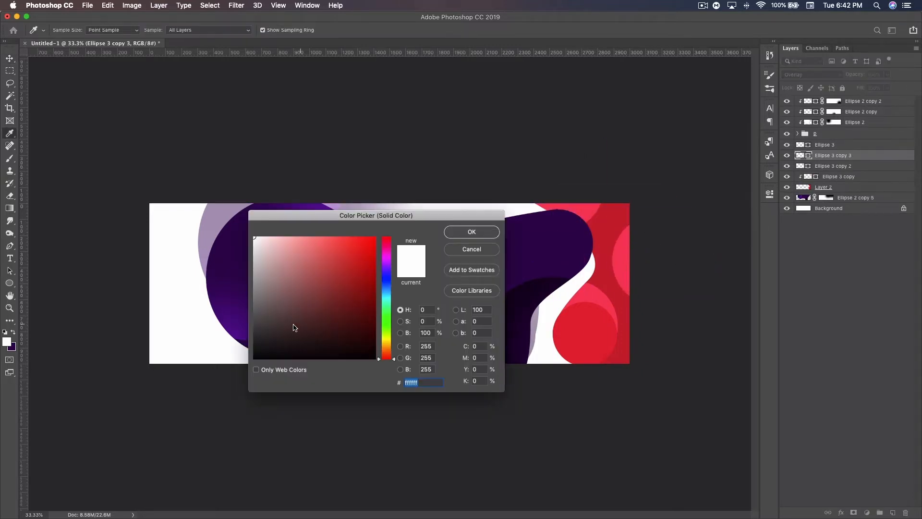
{"action": "left_click_drag", "start_coordinate": [293, 326], "coordinate": [252, 361]}
{"action": "left_click", "coordinate": [480, 231]}
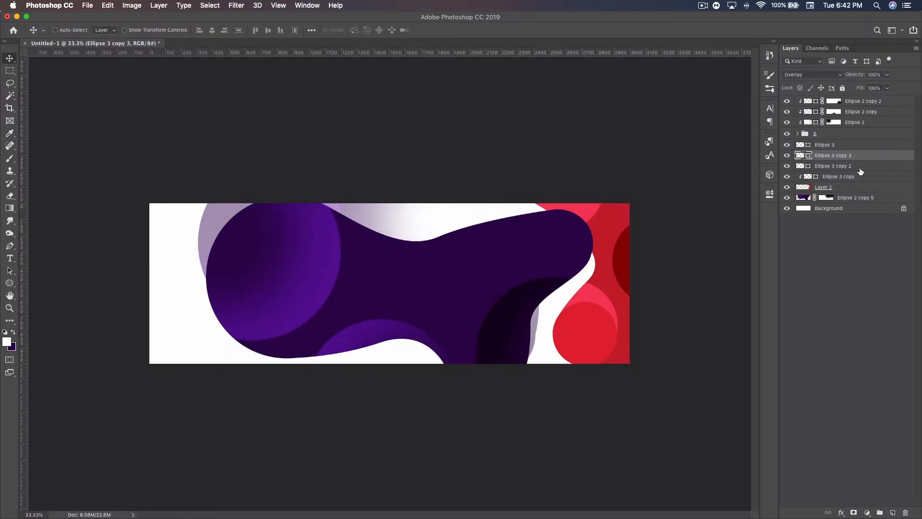
Step: Clip the two new overlay circles to Layer 2 and group all these red shape layers as "r r"
{"action": "left_click", "coordinate": [860, 167], "text": "alt"}
{"action": "left_click", "coordinate": [862, 160], "text": "alt"}
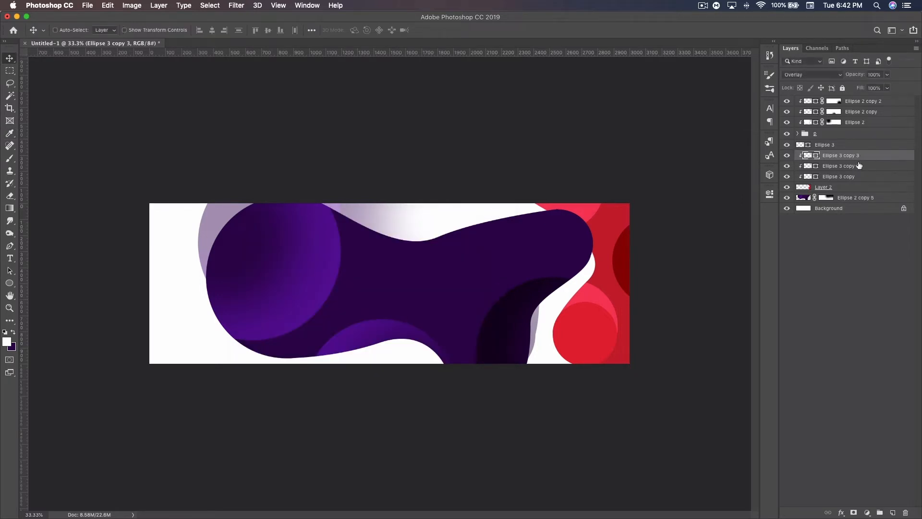
{"action": "left_click", "coordinate": [851, 187], "text": "shift"}
{"action": "key", "text": "super+g"}
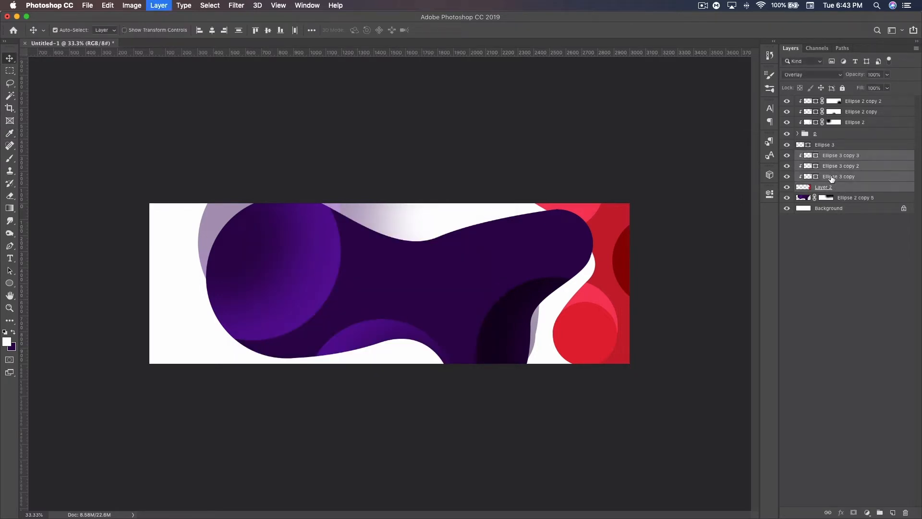
{"action": "double_click", "coordinate": [823, 157]}
{"action": "key", "text": "BackSpace"}
{"action": "type", "text": "r r"}
{"action": "key", "text": "Return"}
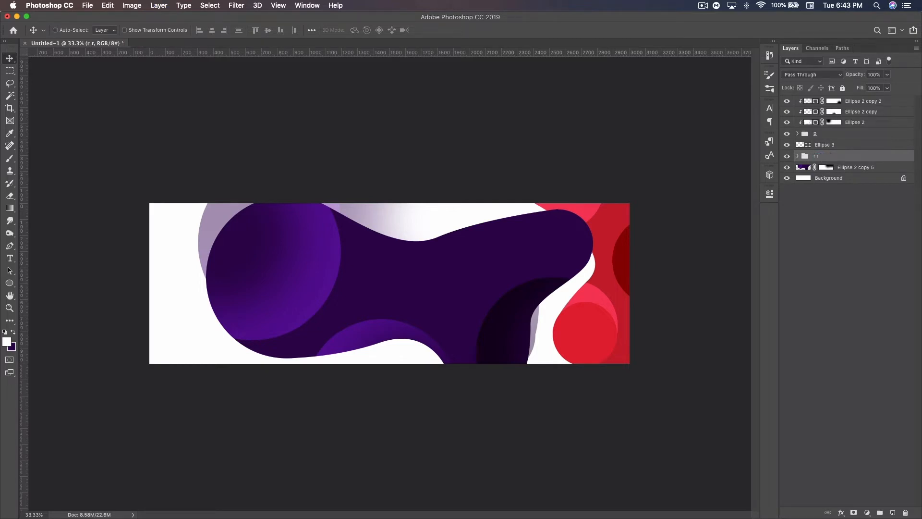
Step: On a new layer above Ellipse 2 copy 5, draw a closed Pen path curving beneath the purple blob around the canvas's lower-left corner
{"action": "left_click", "coordinate": [857, 168]}
{"action": "left_click", "coordinate": [893, 512]}
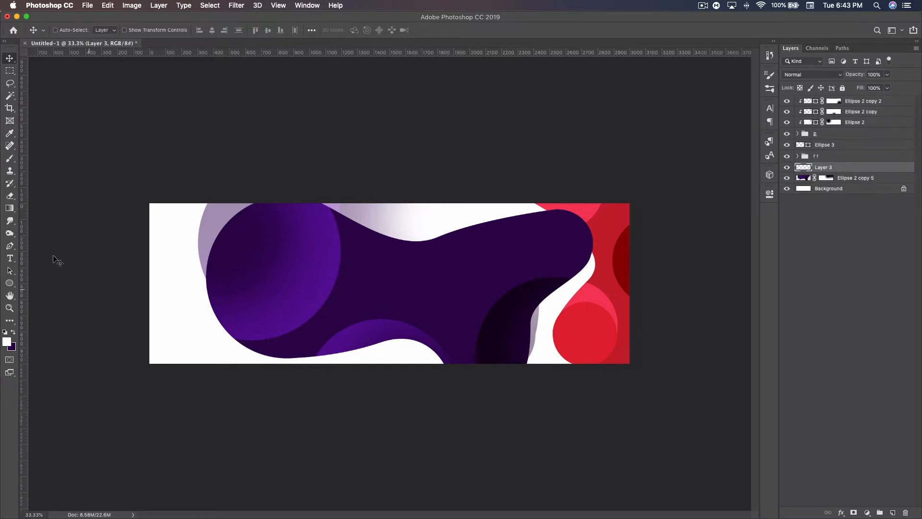
{"action": "left_click", "coordinate": [10, 247]}
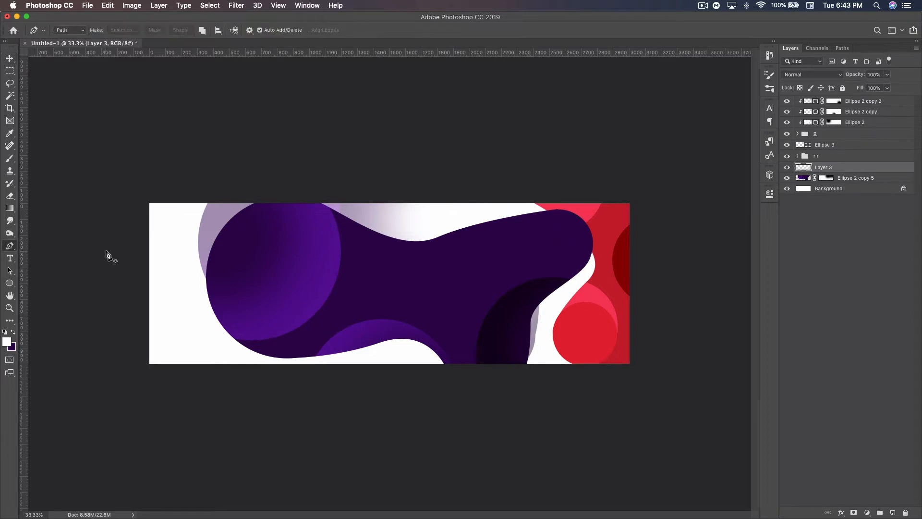
{"action": "left_click", "coordinate": [133, 269]}
{"action": "left_click_drag", "start_coordinate": [195, 313], "coordinate": [203, 342]}
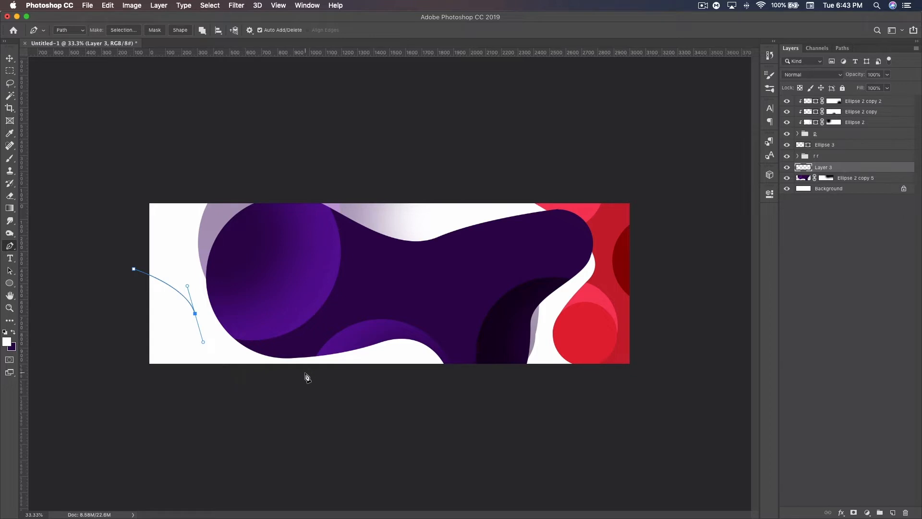
{"action": "left_click_drag", "start_coordinate": [299, 373], "coordinate": [353, 371]}
{"action": "left_click_drag", "start_coordinate": [427, 375], "coordinate": [422, 430]}
{"action": "left_click", "coordinate": [293, 433]}
{"action": "left_click", "coordinate": [141, 403]}
{"action": "left_click", "coordinate": [105, 370]}
{"action": "left_click", "coordinate": [134, 269]}
Step: Fill the path with the existing red shape's dark red (#c61d2d), and delete the path
{"action": "right_click", "coordinate": [169, 260]}
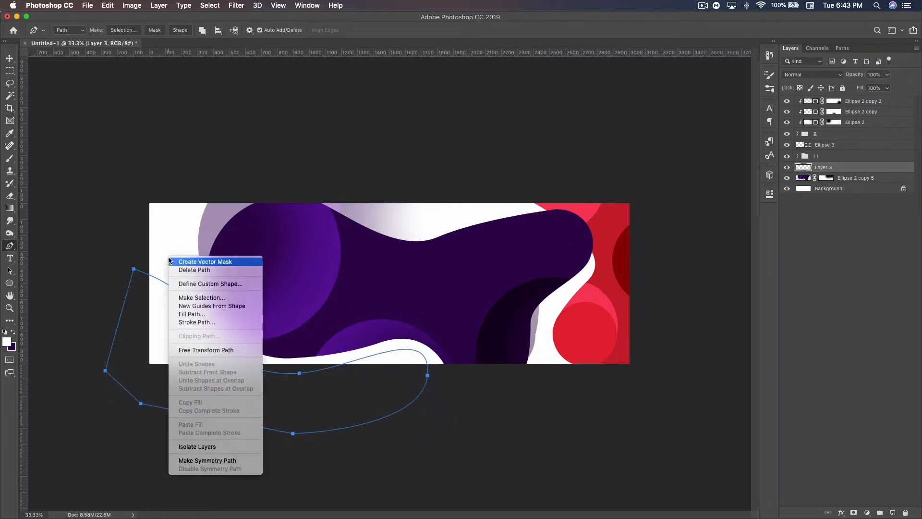
{"action": "left_click", "coordinate": [192, 313]}
{"action": "left_click", "coordinate": [443, 192]}
{"action": "left_click", "coordinate": [443, 192]}
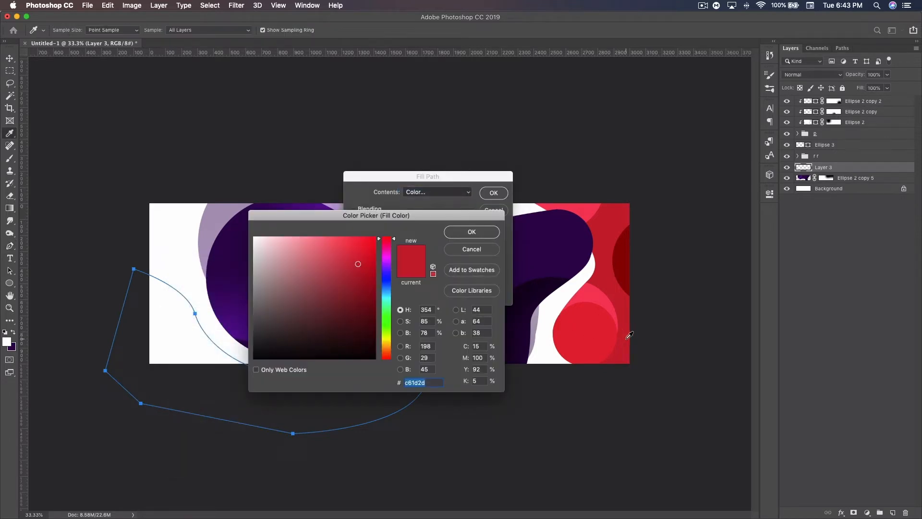
{"action": "left_click", "coordinate": [471, 232]}
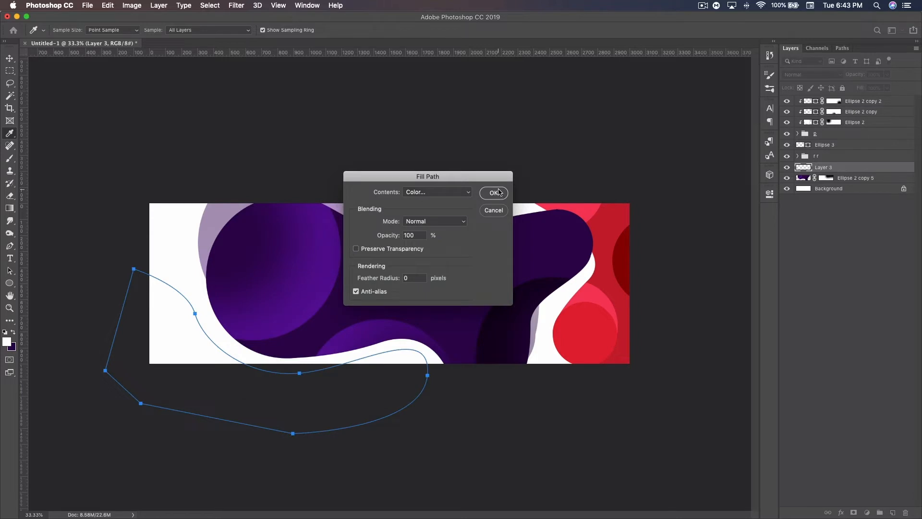
{"action": "left_click", "coordinate": [494, 193]}
{"action": "key", "text": "p"}
{"action": "right_click", "coordinate": [243, 283]}
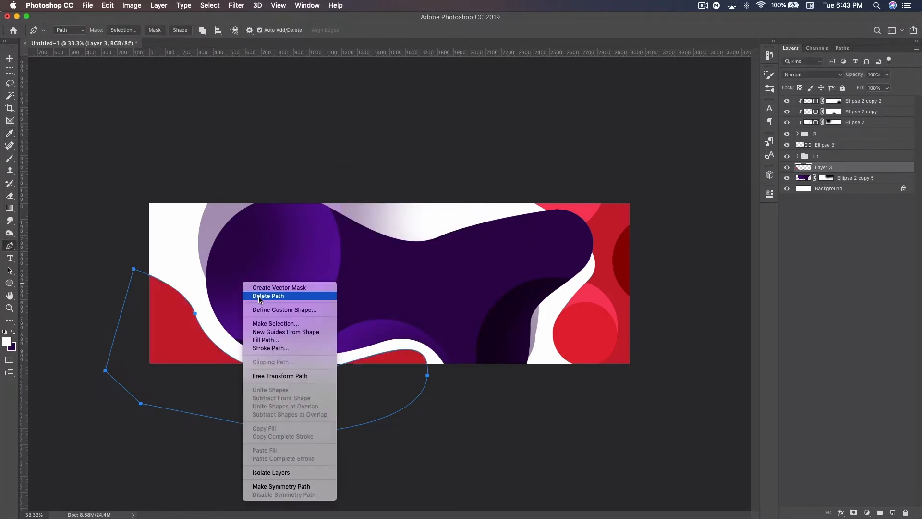
{"action": "left_click", "coordinate": [260, 297]}
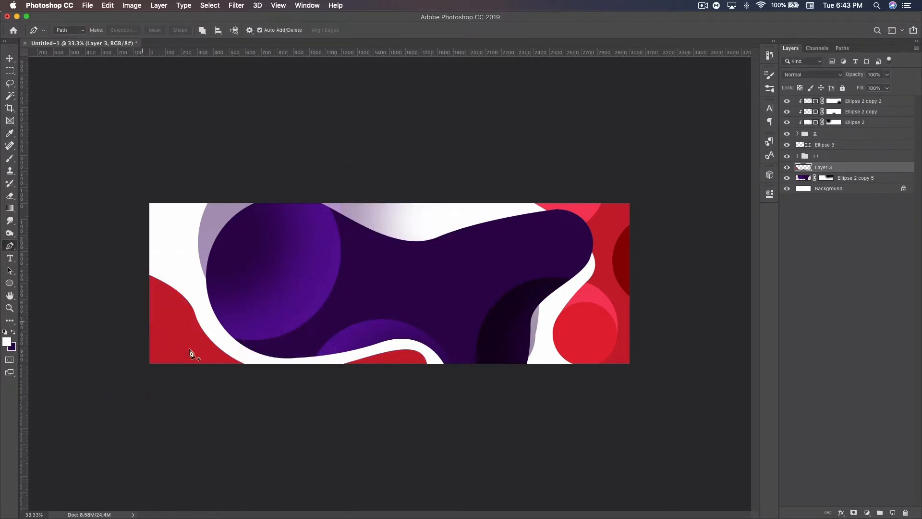
Step: Duplicate the black overlay circle Ellipse 3 copy 3 and move the copy out of group r r to just above Layer 3
{"action": "left_click", "coordinate": [9, 58]}
{"action": "left_click", "coordinate": [797, 156]}
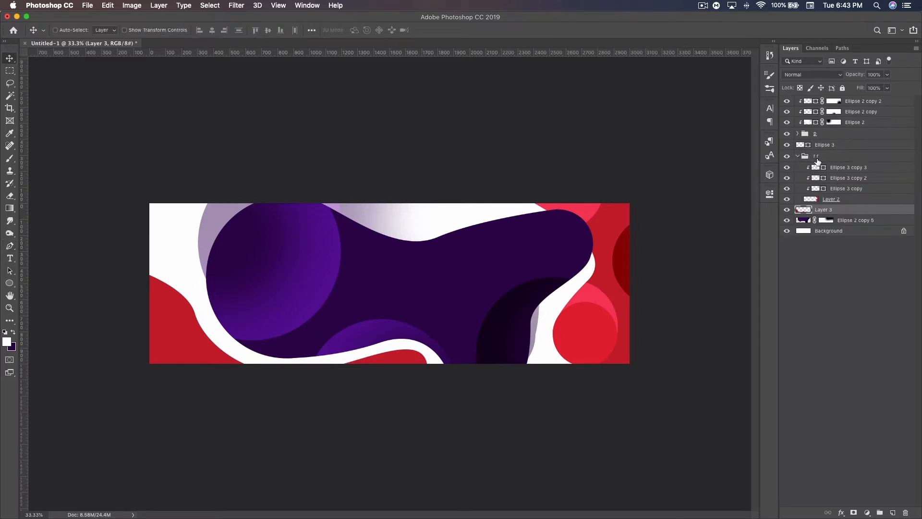
{"action": "left_click", "coordinate": [848, 168]}
{"action": "key", "text": "super+j"}
{"action": "left_click_drag", "start_coordinate": [848, 168], "coordinate": [845, 217]}
{"action": "left_click", "coordinate": [798, 156]}
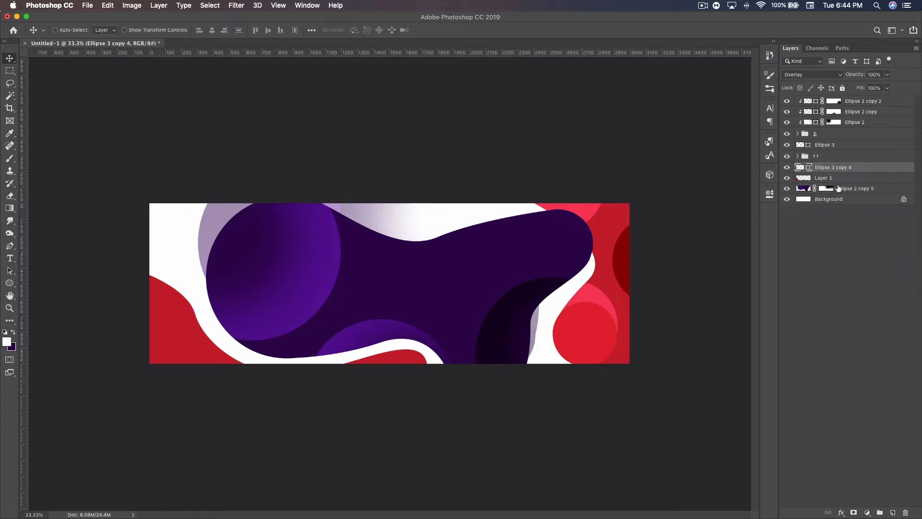
Step: Move the copied black circle over the new red shape's upper part at the canvas's left end and enlarge it
{"action": "left_click_drag", "start_coordinate": [606, 247], "coordinate": [129, 266]}
{"action": "key", "text": "ctrl+t"}
{"action": "left_click_drag", "start_coordinate": [216, 333], "coordinate": [228, 345]}
{"action": "left_click_drag", "start_coordinate": [174, 320], "coordinate": [183, 308]}
{"action": "key", "text": "Return"}
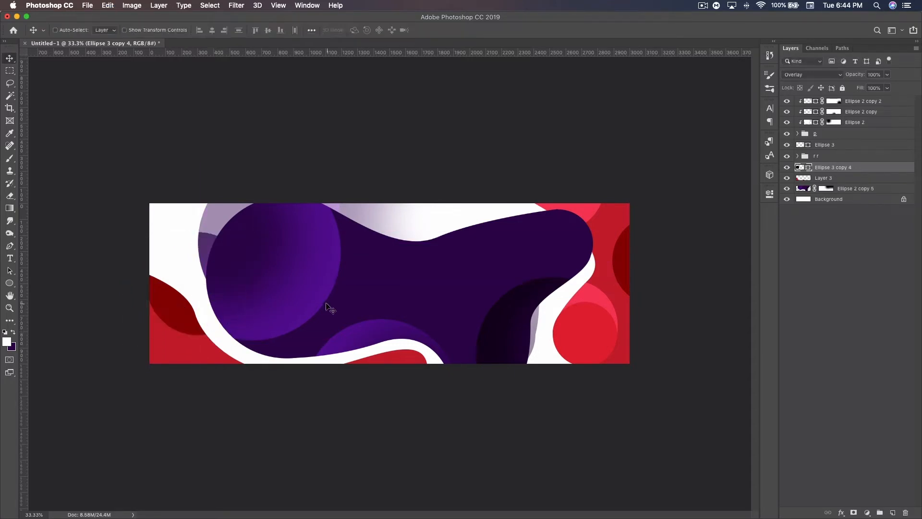
Step: Add a white (#ffffff) copy of the enlarged overlay circle lower on the left red shape, at 50% opacity
{"action": "key", "text": "ctrl+j"}
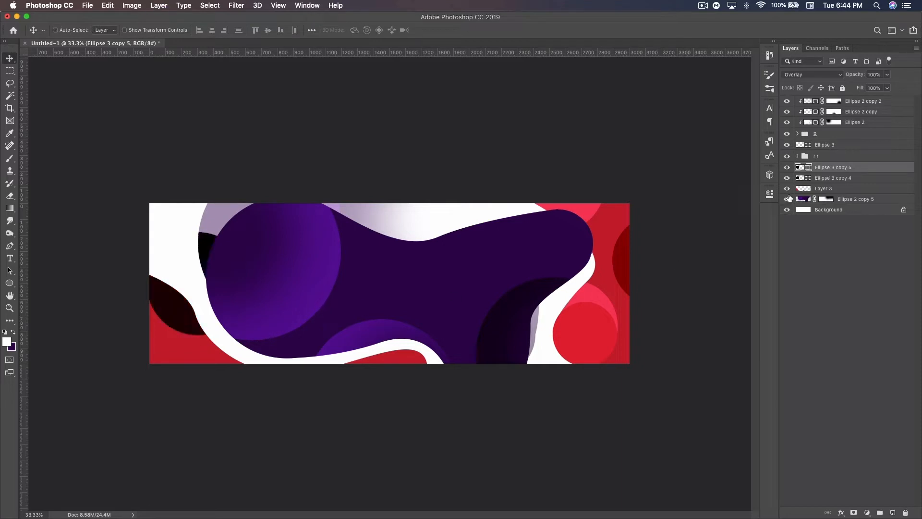
{"action": "double_click", "coordinate": [807, 168]}
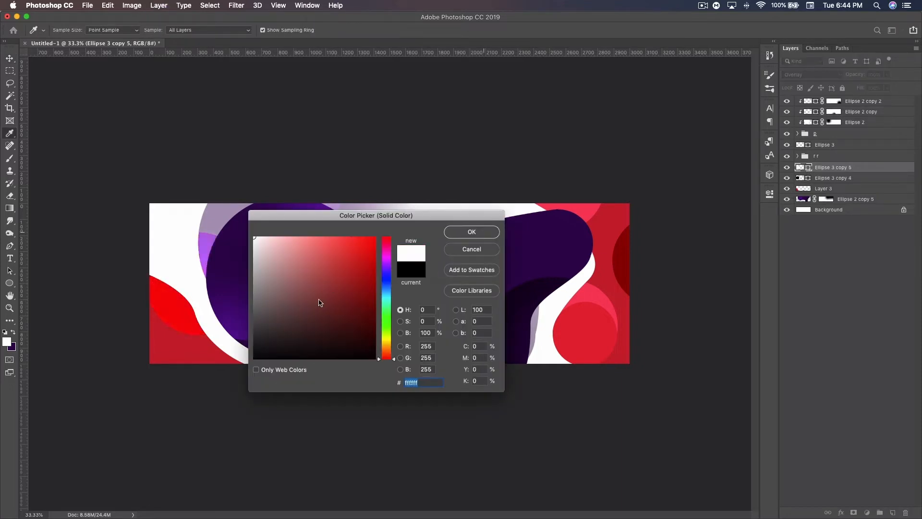
{"action": "key", "text": "Return"}
{"action": "key", "text": "v"}
{"action": "left_click_drag", "start_coordinate": [186, 302], "coordinate": [181, 380]}
{"action": "left_click_drag", "start_coordinate": [183, 387], "coordinate": [197, 378]}
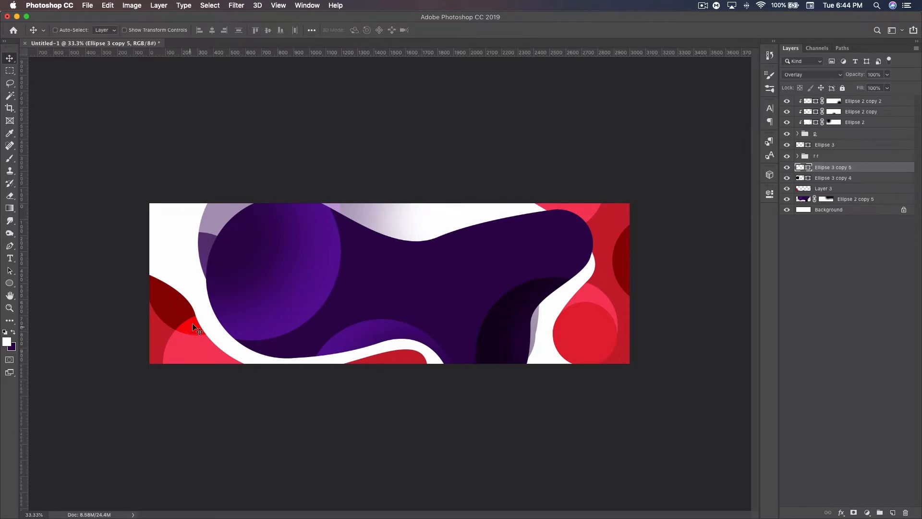
{"action": "left_click_drag", "start_coordinate": [858, 77], "coordinate": [835, 74]}
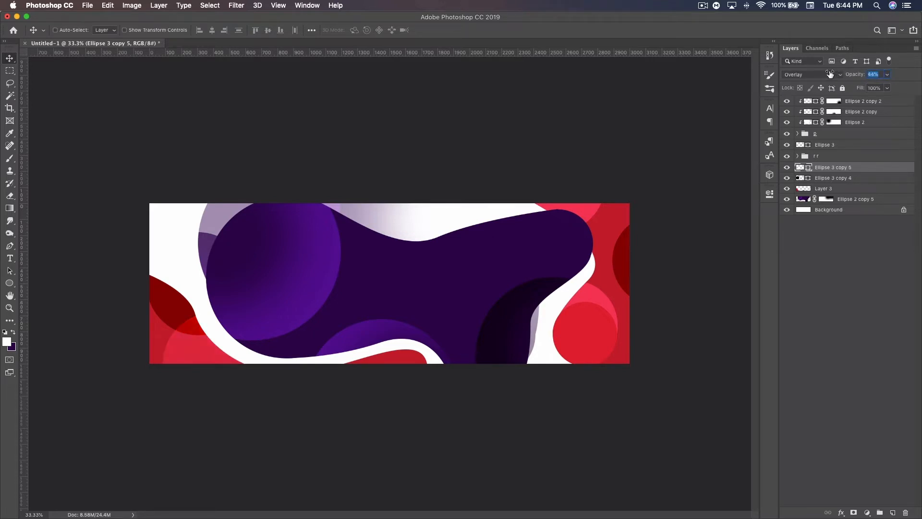
{"action": "left_click_drag", "start_coordinate": [833, 72], "coordinate": [832, 73]}
Step: Swap the foreground and background colors and activate the Ellipse tool
{"action": "left_click", "coordinate": [14, 333]}
{"action": "left_click", "coordinate": [10, 283]}
{"action": "mouse_move", "coordinate": [167, 333]}
{"action": "left_mouse_down"}
{"action": "mouse_move", "coordinate": [188, 342]}
{"action": "mouse_move", "coordinate": [165, 331]}
{"action": "left_mouse_up"}
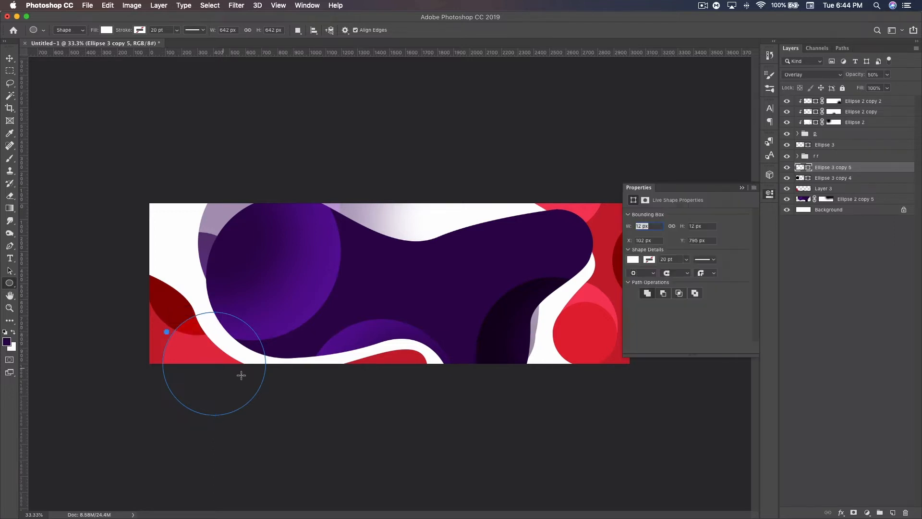
{"action": "key", "text": "super+z"}
{"action": "left_click_drag", "start_coordinate": [179, 270], "coordinate": [197, 285]}
{"action": "key", "text": "super+z"}
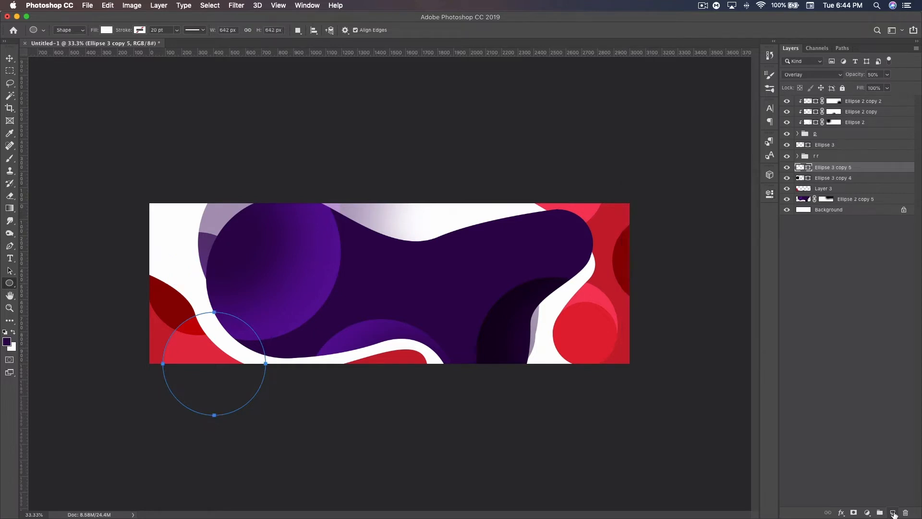
Step: On a new layer, draw a circle about 140 px wide on the left red shape and color it dark purple (#2e014e)
{"action": "left_click", "coordinate": [892, 513]}
{"action": "left_click_drag", "start_coordinate": [177, 331], "coordinate": [188, 343]}
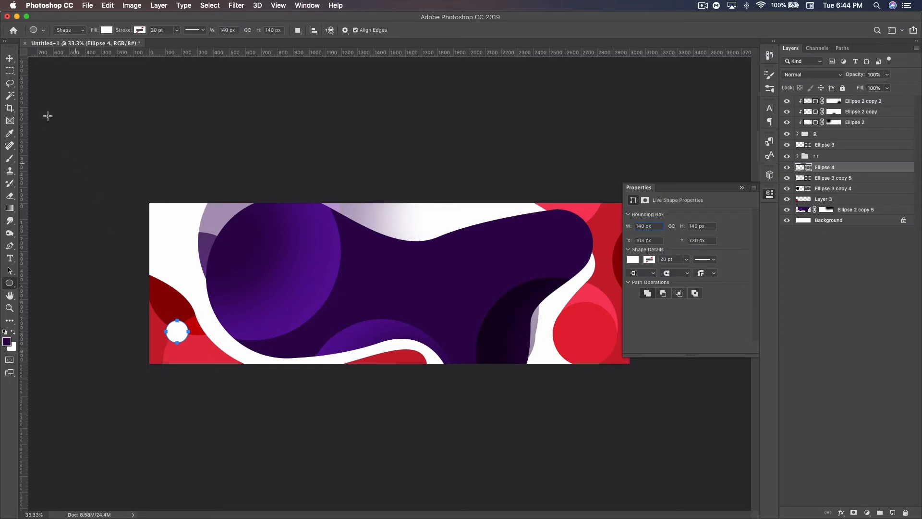
{"action": "left_click", "coordinate": [9, 58]}
{"action": "double_click", "coordinate": [808, 168]}
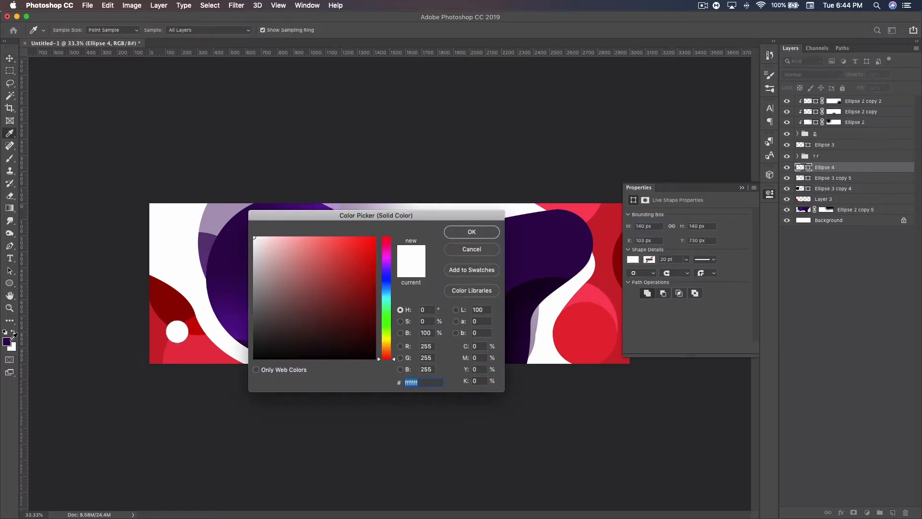
{"action": "left_click", "coordinate": [537, 232]}
{"action": "key", "text": "Return"}
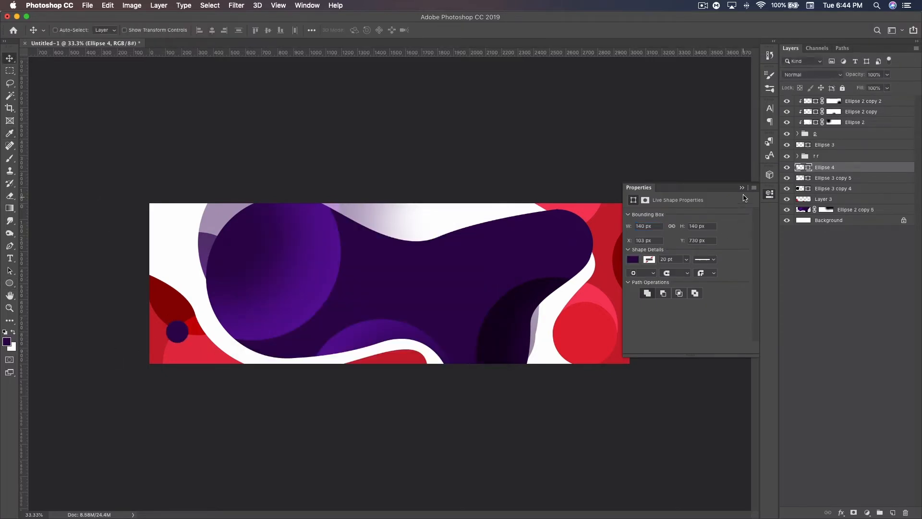
{"action": "left_click", "coordinate": [742, 188]}
Step: Duplicate the small purple circle into group r r and place the copy on the upper part of the right red shape
{"action": "key", "text": "super+j"}
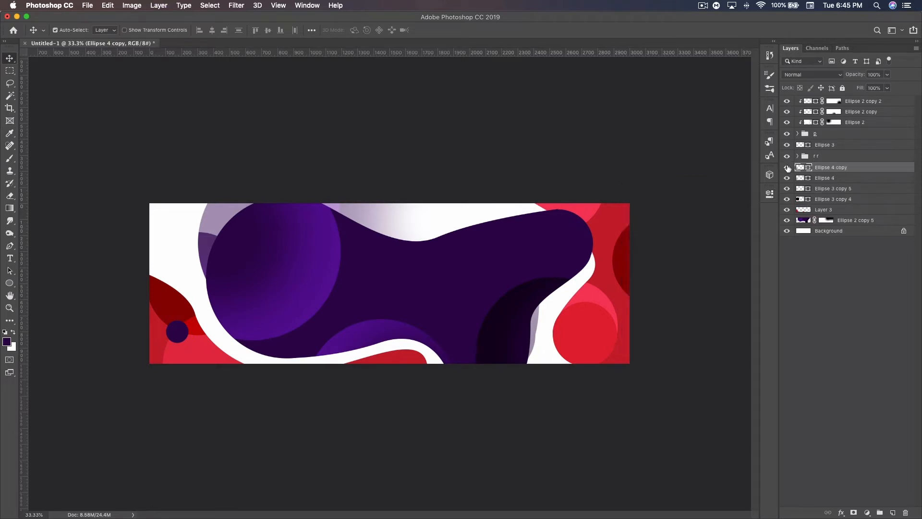
{"action": "left_click_drag", "start_coordinate": [182, 336], "coordinate": [624, 243]}
{"action": "left_click_drag", "start_coordinate": [832, 167], "coordinate": [824, 156]}
{"action": "left_click", "coordinate": [798, 156]}
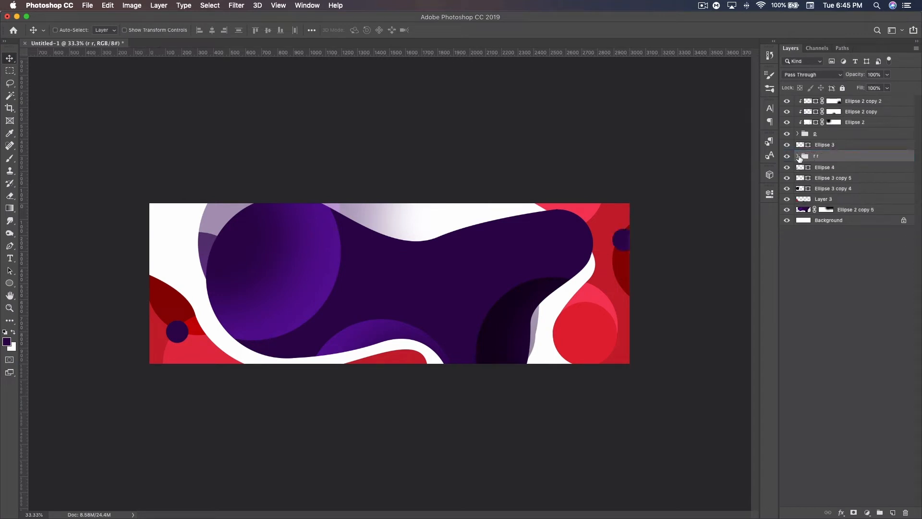
{"action": "left_click", "coordinate": [830, 168]}
{"action": "left_click_drag", "start_coordinate": [619, 244], "coordinate": [610, 231]}
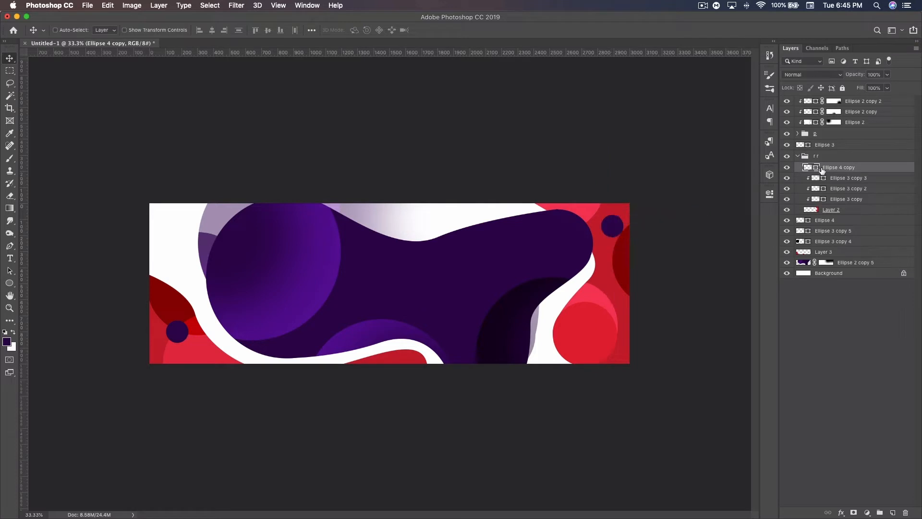
Step: Change the color of the copied small circle to bright blue #02ccff
{"action": "double_click", "coordinate": [817, 169]}
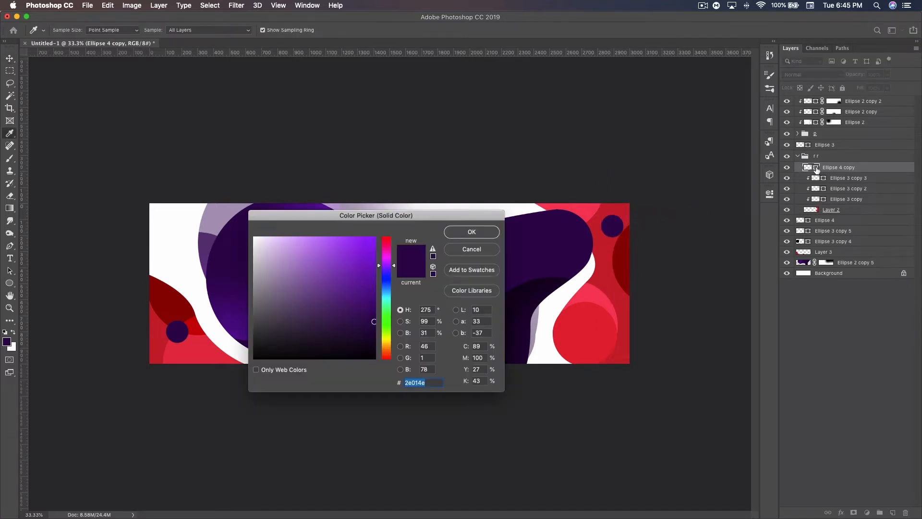
{"action": "type", "text": "02cc"}
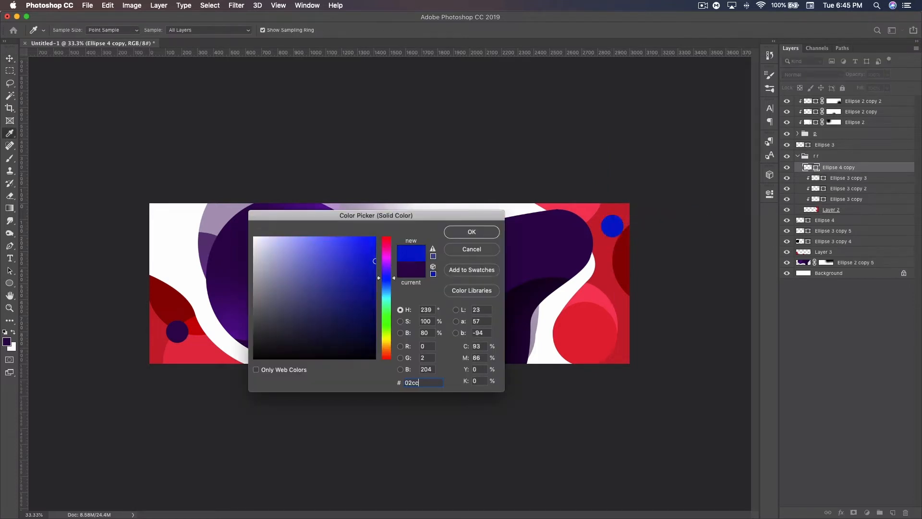
{"action": "type", "text": "ff"}
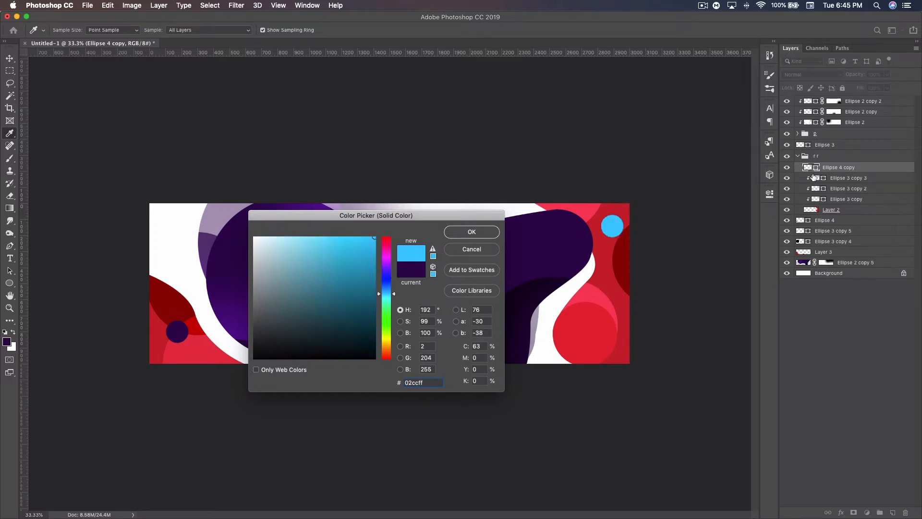
{"action": "left_click", "coordinate": [471, 233]}
Step: Scale the bright blue circle to 70% and shift it slightly toward the canvas's right edge
{"action": "key", "text": "ctrl+t"}
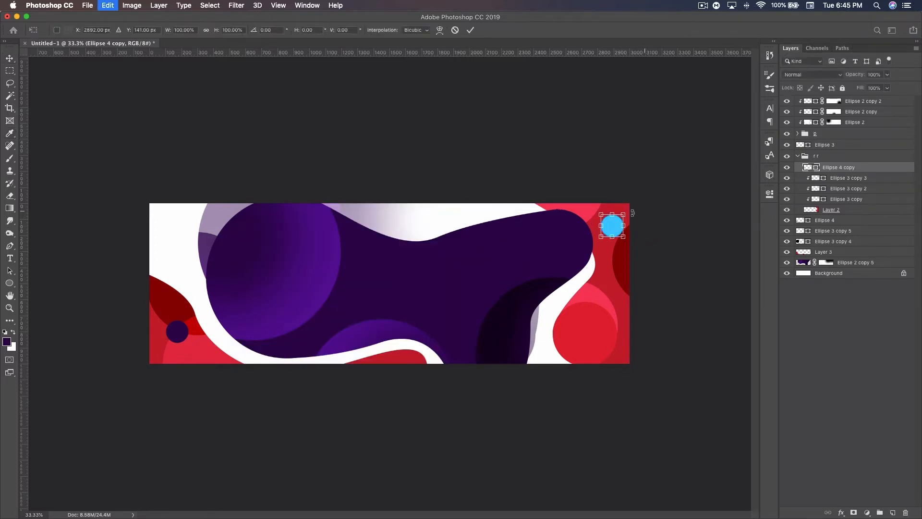
{"action": "left_click_drag", "start_coordinate": [624, 214], "coordinate": [618, 220]}
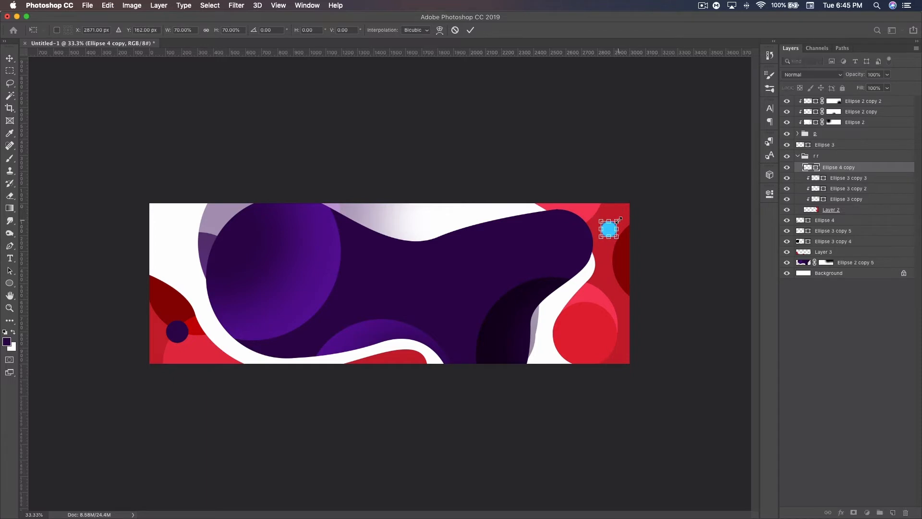
{"action": "key", "text": "Return"}
{"action": "left_click_drag", "start_coordinate": [620, 224], "coordinate": [628, 224]}
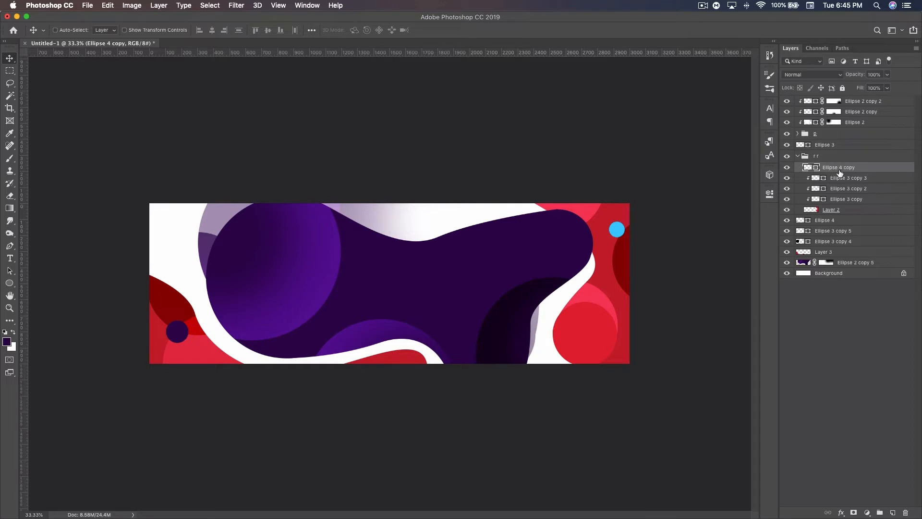
Step: Duplicate the bright blue circle and move the copy out of group r r to the top of the layer stack
{"action": "key", "text": "super+j"}
{"action": "left_click_drag", "start_coordinate": [831, 168], "coordinate": [832, 99]}
{"action": "left_click", "coordinate": [798, 167]}
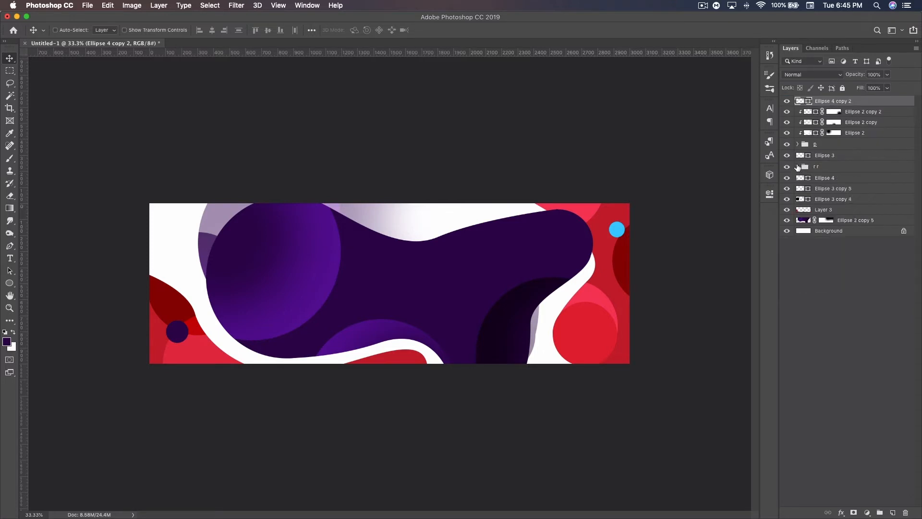
Step: Group the layers from Ellipse 4 down to Layer 3 and name the group r l
{"action": "left_click", "coordinate": [833, 178]}
{"action": "left_click", "coordinate": [835, 213], "text": "shift"}
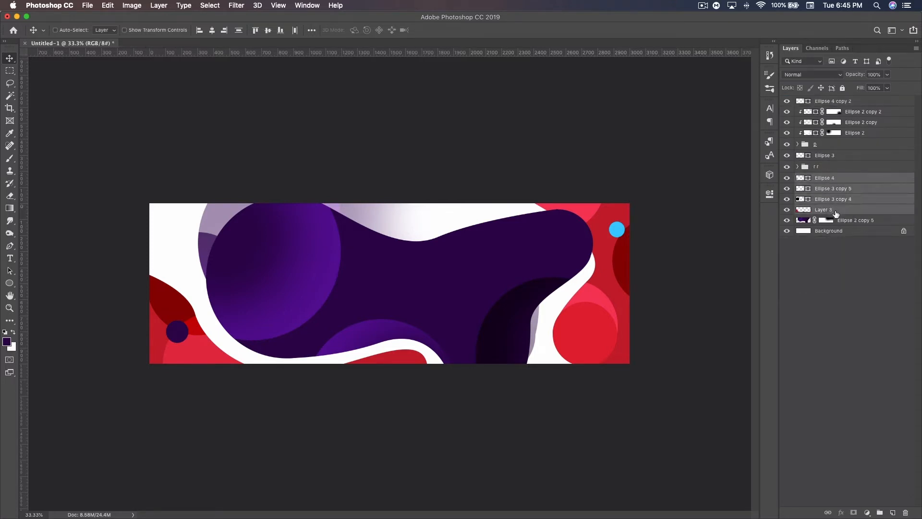
{"action": "key", "text": "super+g"}
{"action": "double_click", "coordinate": [819, 178]}
{"action": "type", "text": "r"}
{"action": "key", "text": "Return"}
Step: Move the top bright blue circle copy to the middle of the purple blob and enlarge it to about 449 px across
{"action": "left_click", "coordinate": [843, 102]}
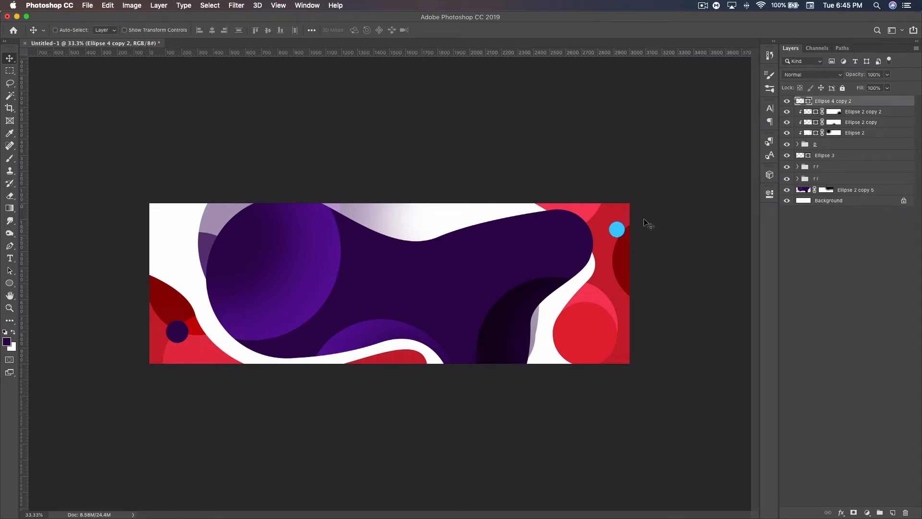
{"action": "left_click_drag", "start_coordinate": [619, 231], "coordinate": [445, 311]}
{"action": "key", "text": "super+t"}
{"action": "key", "text": "Return"}
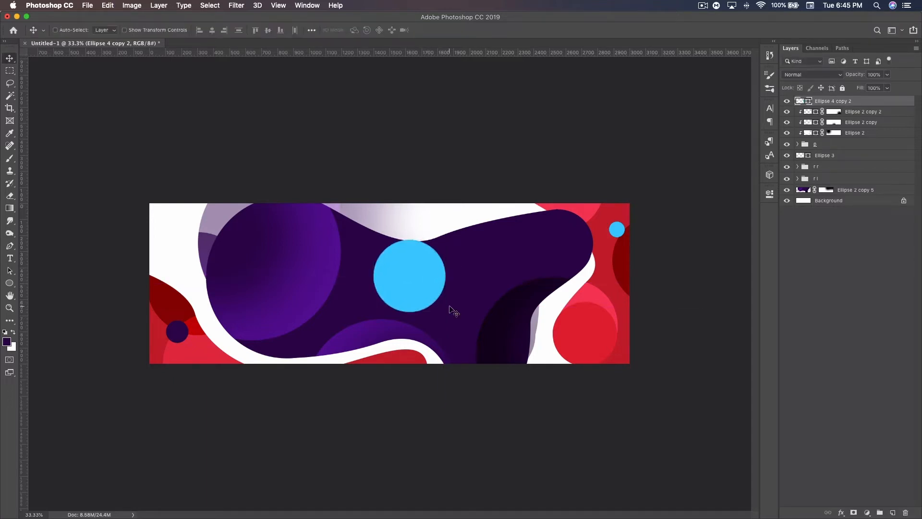
{"action": "left_click_drag", "start_coordinate": [427, 284], "coordinate": [430, 287]}
Step: Add a layer mask to the large blue circle and choose the 2500 px vertical-line brush from Qehzy Brush Pack 2
{"action": "left_click", "coordinate": [853, 512]}
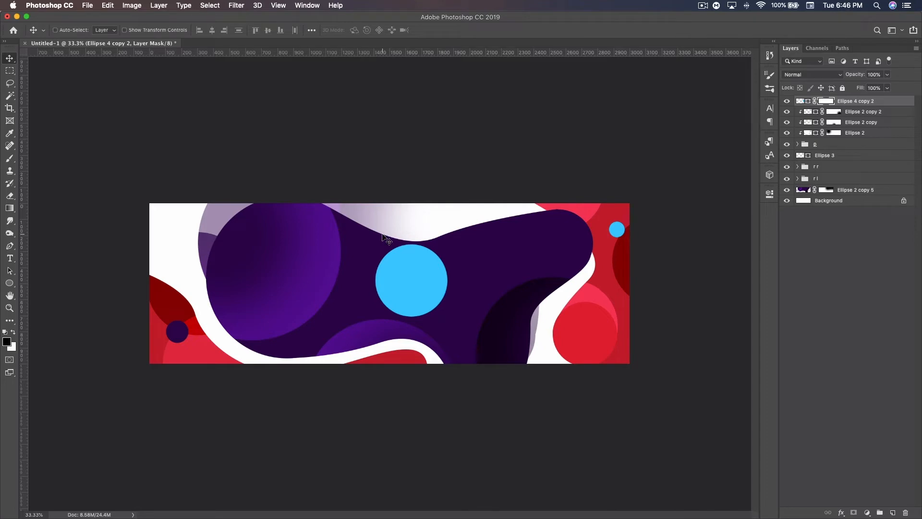
{"action": "left_click", "coordinate": [9, 158]}
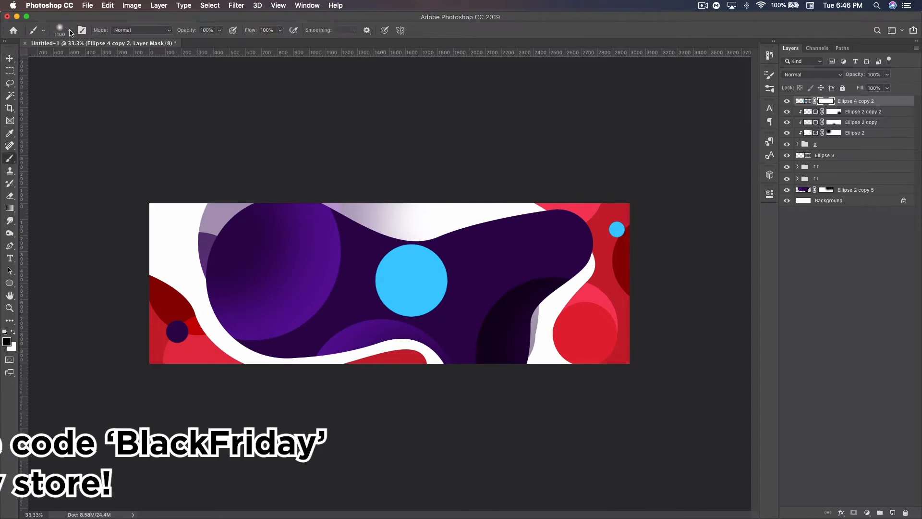
{"action": "right_click", "coordinate": [383, 301]}
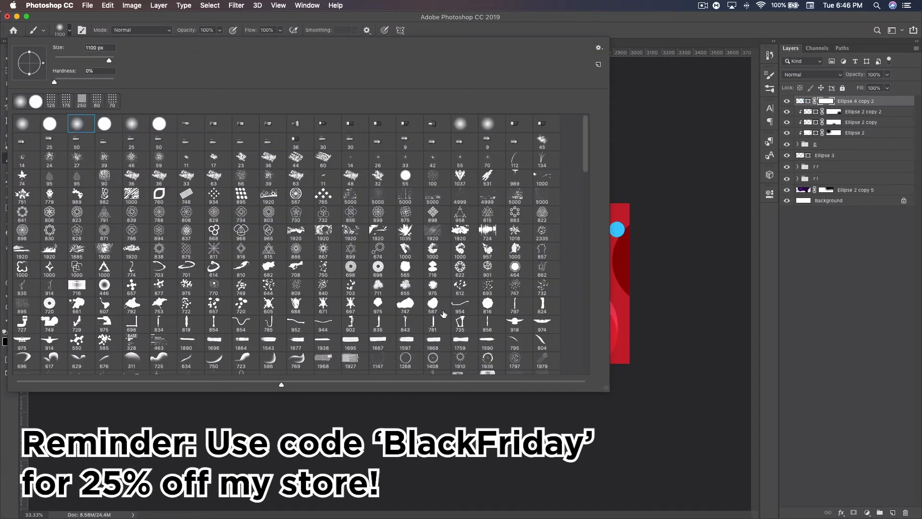
{"action": "scroll", "coordinate": [447, 316], "scroll_direction": "down", "scroll_amount": 15}
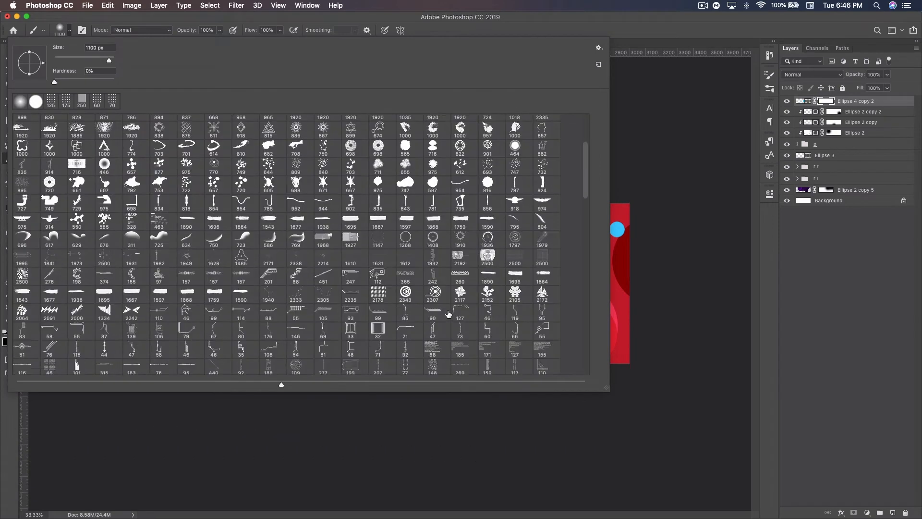
{"action": "scroll", "coordinate": [447, 316], "scroll_direction": "down", "scroll_amount": 10}
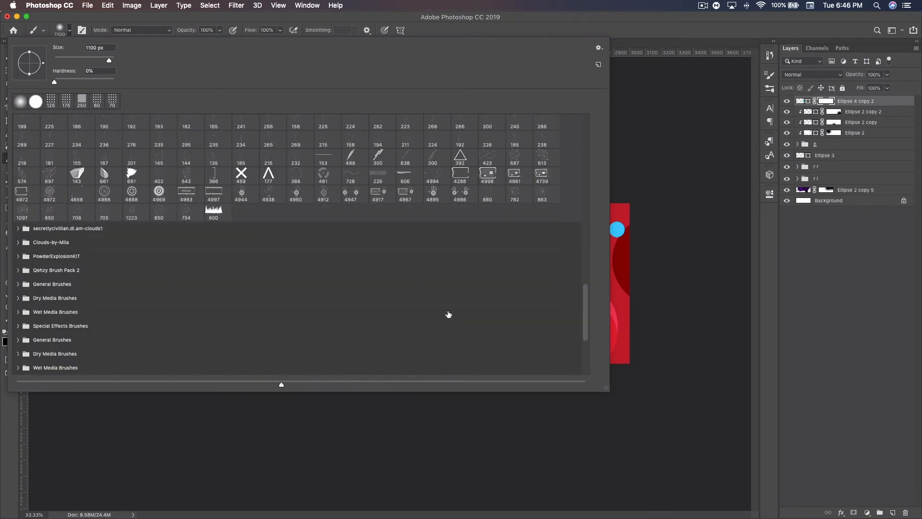
{"action": "left_click", "coordinate": [370, 328]}
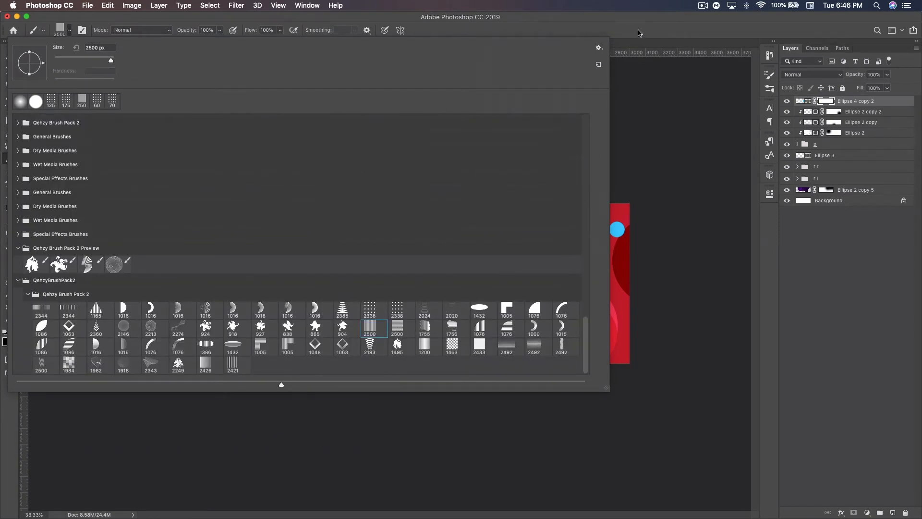
{"action": "left_click", "coordinate": [641, 34]}
Step: Reduce the line brush to 150 px and paint the mask in black to cut vertical stripes across the whole blue circle
{"action": "key", "text": "bracketleft"}
{"action": "key", "text": "bracketleft"}
{"action": "key", "text": "bracketleft"}
{"action": "key", "text": "bracketleft"}
{"action": "key", "text": "bracketleft"}
{"action": "key", "text": "bracketleft"}
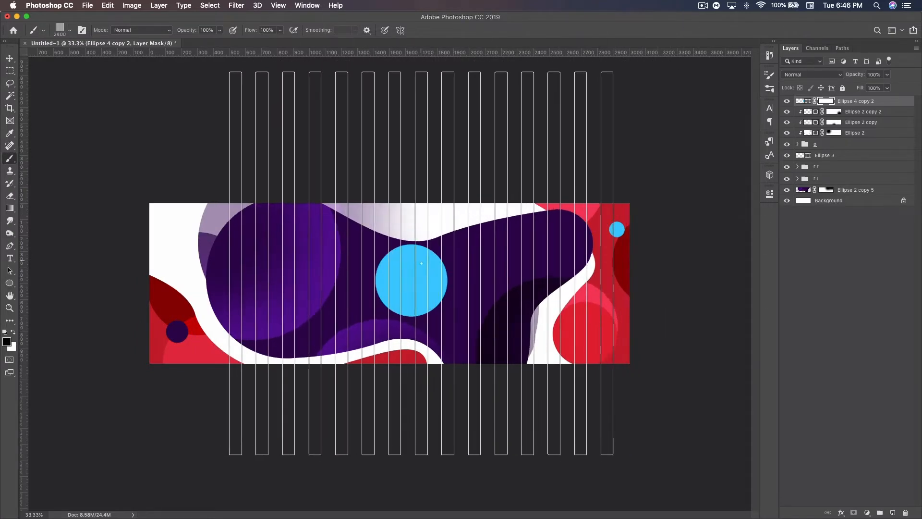
{"action": "key", "text": "bracketleft"}
{"action": "key", "text": "bracketleft"}
{"action": "key", "text": "bracketleft"}
{"action": "key", "text": "bracketleft"}
{"action": "key", "text": "bracketleft"}
{"action": "key", "text": "bracketleft"}
{"action": "key", "text": "bracketleft"}
{"action": "key", "text": "bracketleft"}
{"action": "key", "text": "bracketleft"}
{"action": "key", "text": "bracketleft"}
{"action": "key", "text": "bracketleft"}
{"action": "key", "text": "bracketleft"}
{"action": "key", "text": "bracketleft"}
{"action": "key", "text": "bracketleft"}
{"action": "key", "text": "bracketleft"}
{"action": "key", "text": "bracketleft"}
{"action": "key", "text": "bracketleft"}
{"action": "key", "text": "bracketleft"}
{"action": "key", "text": "bracketleft"}
{"action": "key", "text": "bracketleft"}
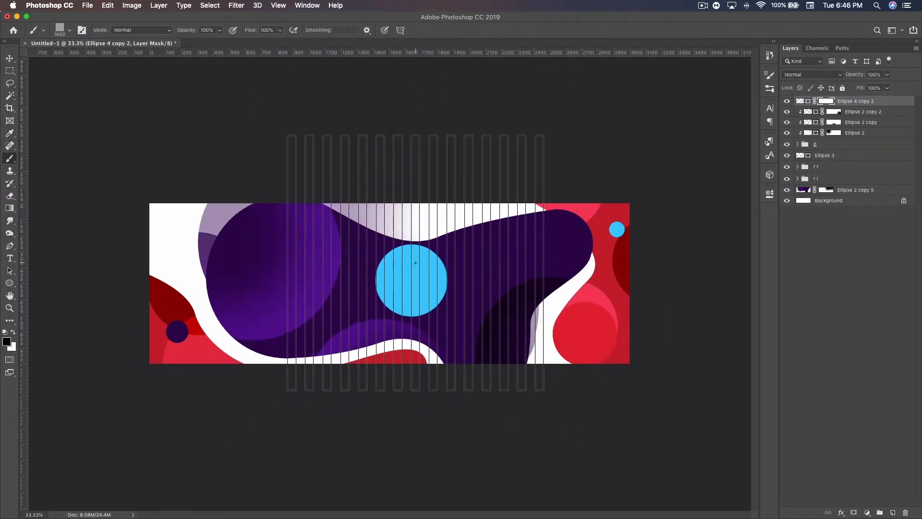
{"action": "key", "text": "bracketleft"}
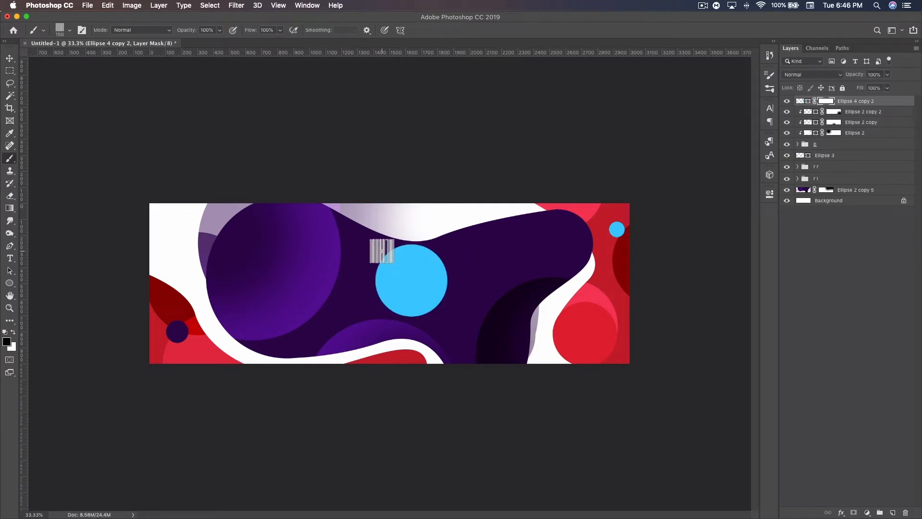
{"action": "left_click_drag", "start_coordinate": [382, 251], "coordinate": [381, 350]}
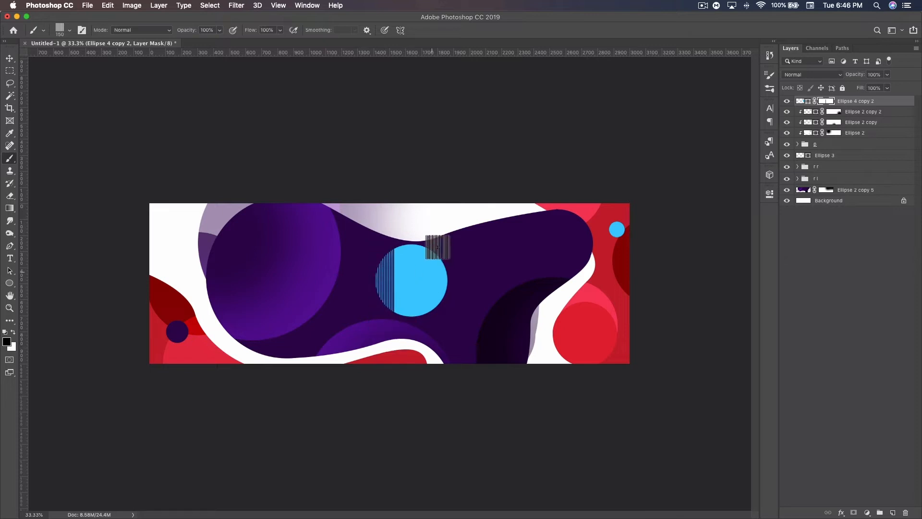
{"action": "left_click_drag", "start_coordinate": [408, 237], "coordinate": [411, 334]}
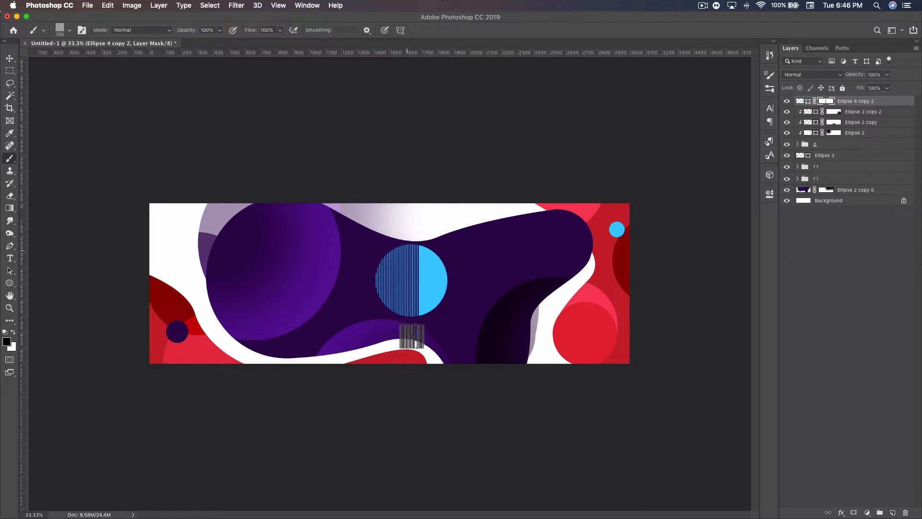
{"action": "left_click_drag", "start_coordinate": [430, 238], "coordinate": [437, 363]}
{"action": "left_click_drag", "start_coordinate": [457, 261], "coordinate": [460, 346]}
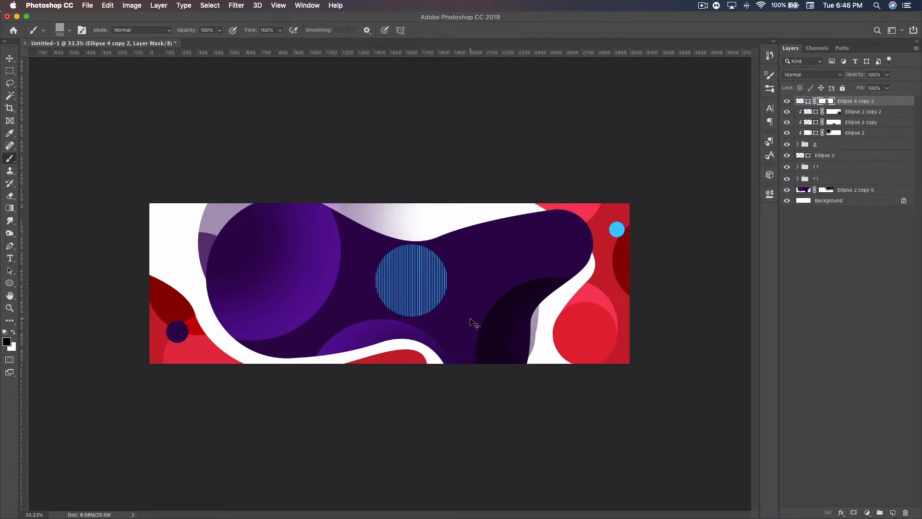
Step: Examine the stripes of the masked blue circle up close
{"action": "key", "text": "super+plus"}
{"action": "key", "text": "super+plus"}
{"action": "key", "text": "super+plus"}
{"action": "key", "text": "super+plus"}
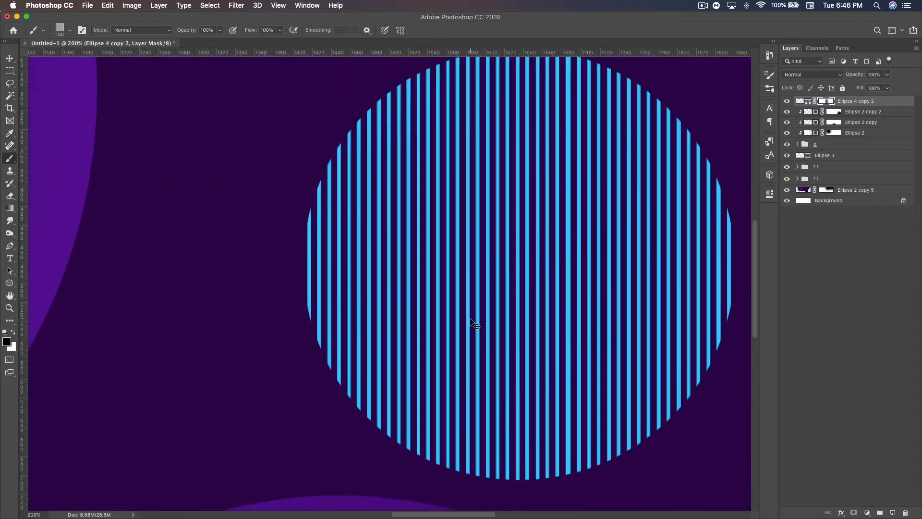
{"action": "key", "text": "super+minus"}
{"action": "key", "text": "super+minus"}
{"action": "key", "text": "super+minus"}
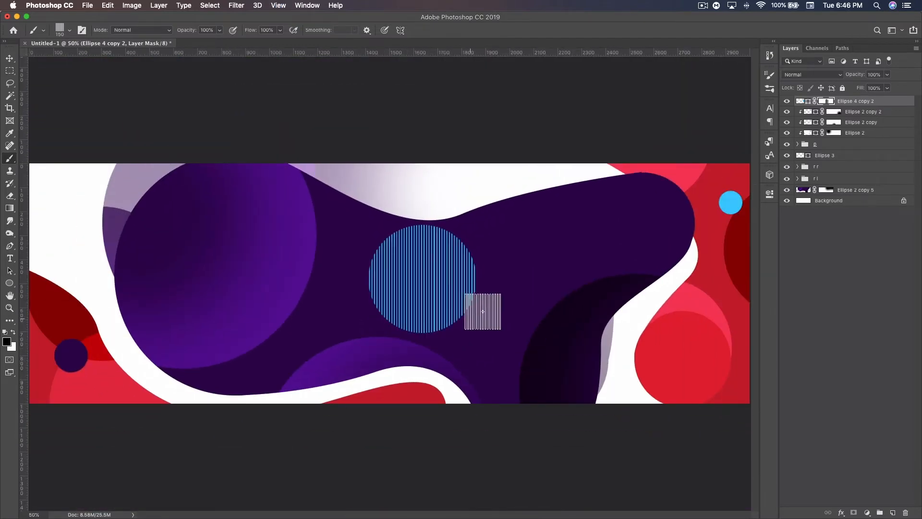
Step: Draw a narrow blue vertical bar over the purple blob, duplicate it three times and move one copy toward the striped circle
{"action": "left_click", "coordinate": [10, 58]}
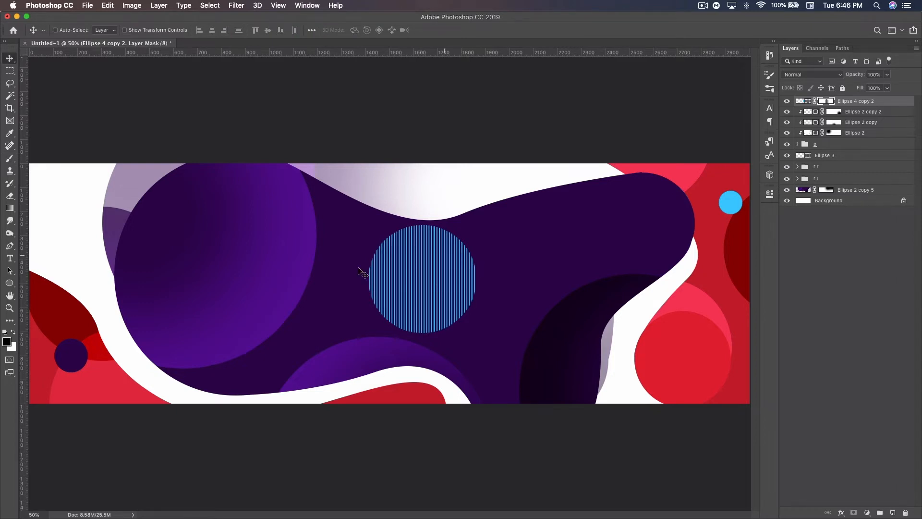
{"action": "left_click_drag", "start_coordinate": [10, 283], "coordinate": [48, 283]}
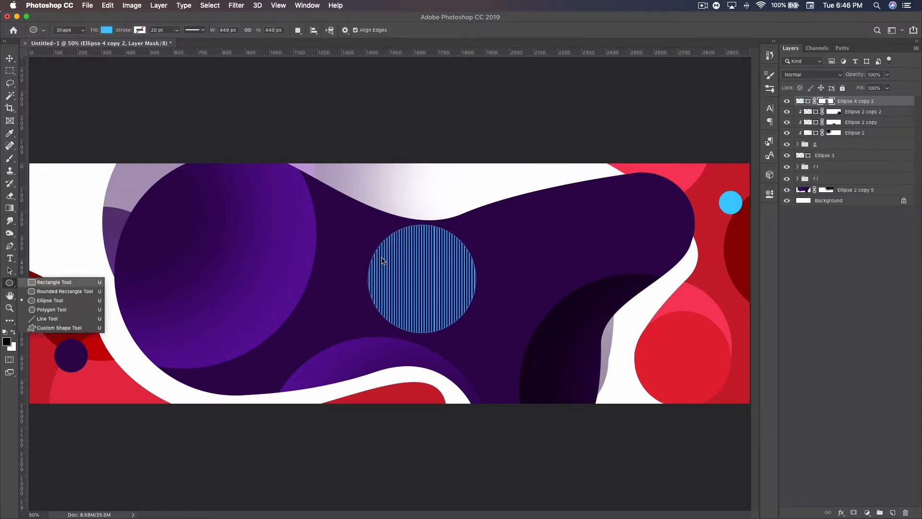
{"action": "left_click_drag", "start_coordinate": [221, 150], "coordinate": [230, 346]}
{"action": "key", "text": "v"}
{"action": "left_click", "coordinate": [742, 187]}
{"action": "key", "text": "super+j"}
{"action": "key", "text": "super+j"}
{"action": "key", "text": "super+j"}
{"action": "left_click_drag", "start_coordinate": [229, 211], "coordinate": [344, 219]}
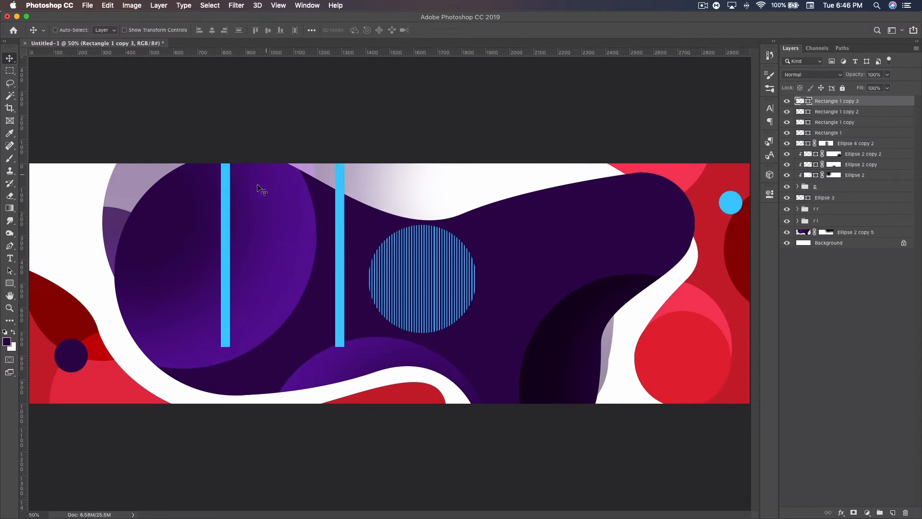
Step: Distribute the four blue bars evenly across their horizontal span, and delete all four
{"action": "left_click", "coordinate": [852, 133], "text": "shift"}
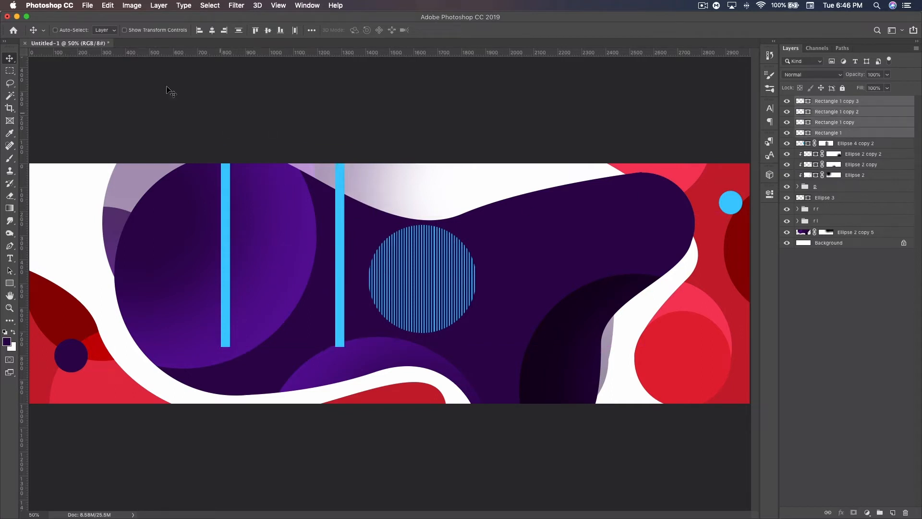
{"action": "left_click", "coordinate": [159, 5]}
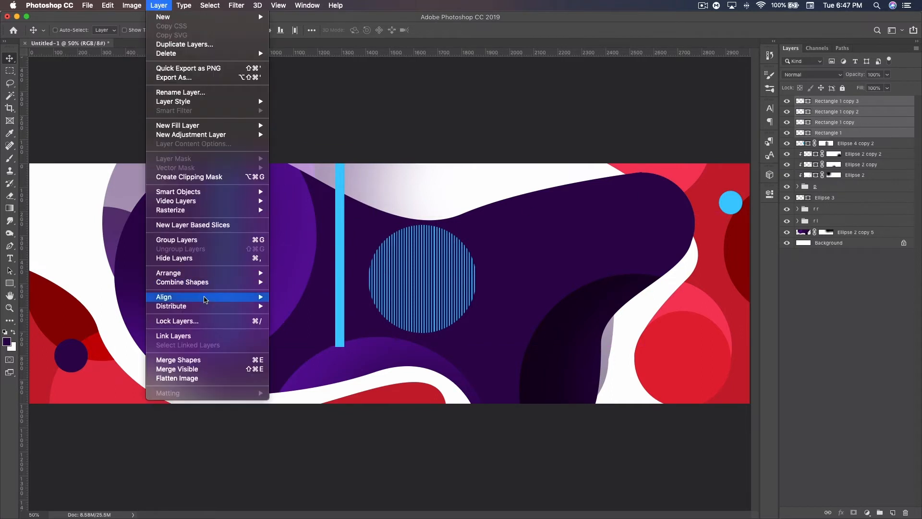
{"action": "mouse_move", "coordinate": [214, 307]}
{"action": "left_click", "coordinate": [325, 349]}
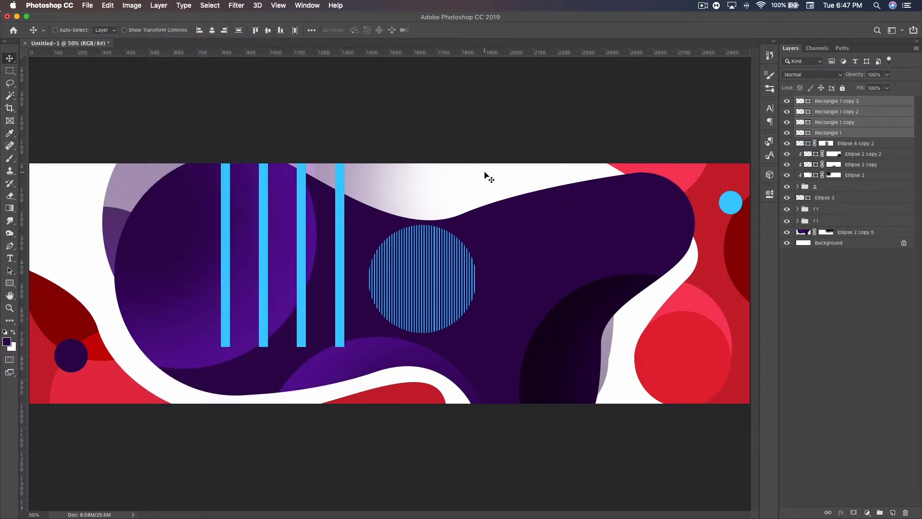
{"action": "key", "text": "Delete"}
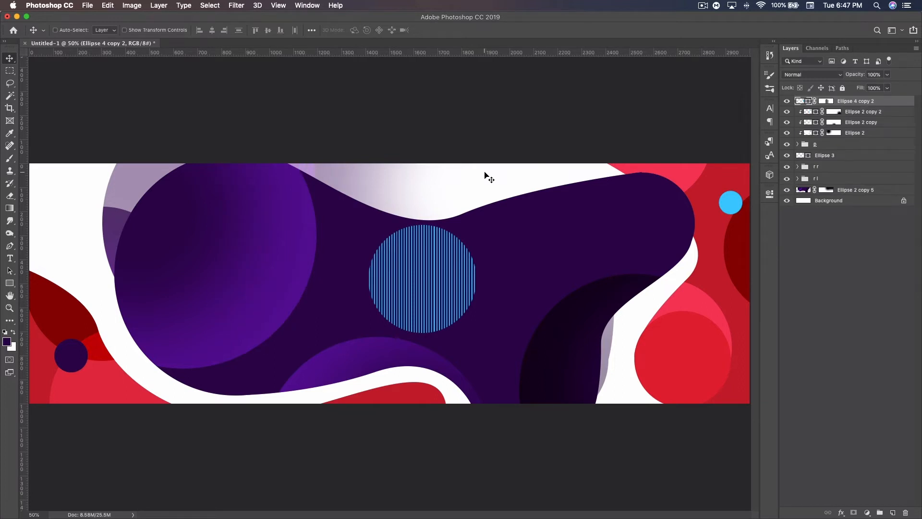
Step: Move the striped circle to the canvas's upper-left corner and rotate it about 34° counterclockwise, partly off the canvas
{"action": "key", "text": "super"}
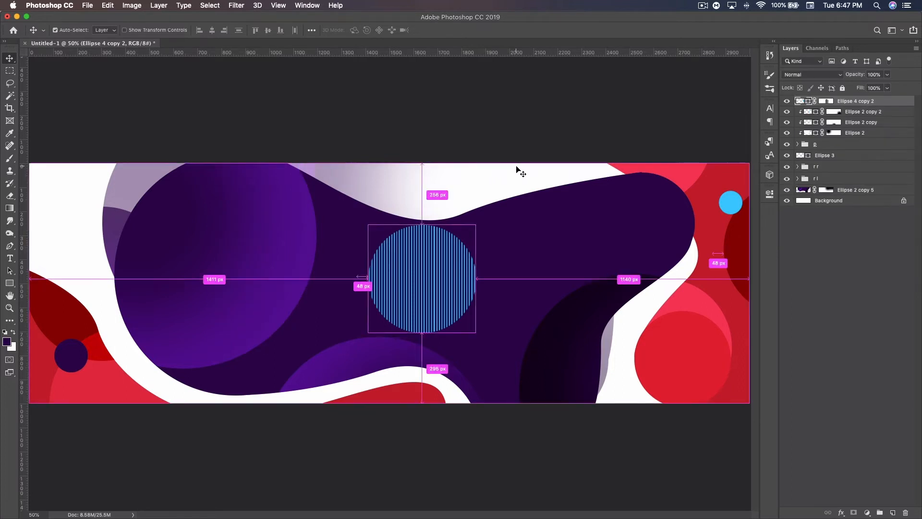
{"action": "key", "text": "super+minus"}
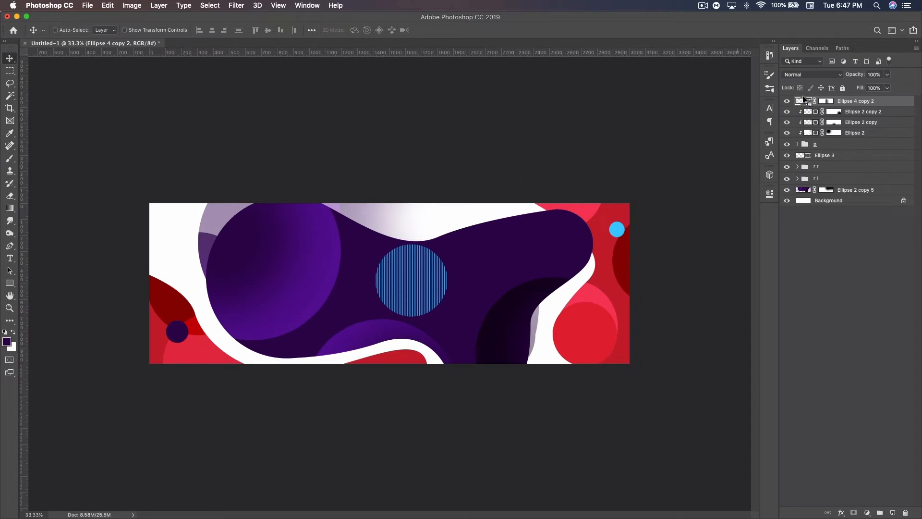
{"action": "left_click_drag", "start_coordinate": [425, 271], "coordinate": [175, 220]}
{"action": "key", "text": "super+t"}
{"action": "left_click_drag", "start_coordinate": [215, 244], "coordinate": [180, 227]}
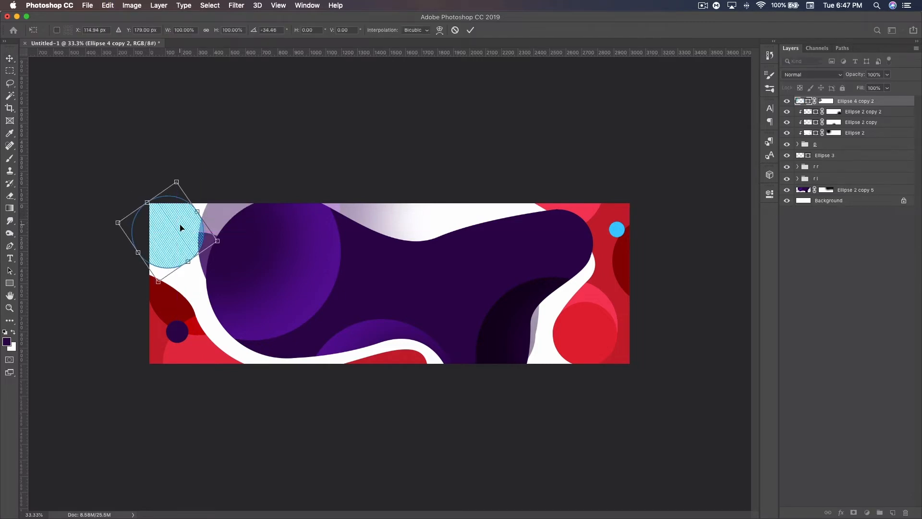
{"action": "key", "text": "Return"}
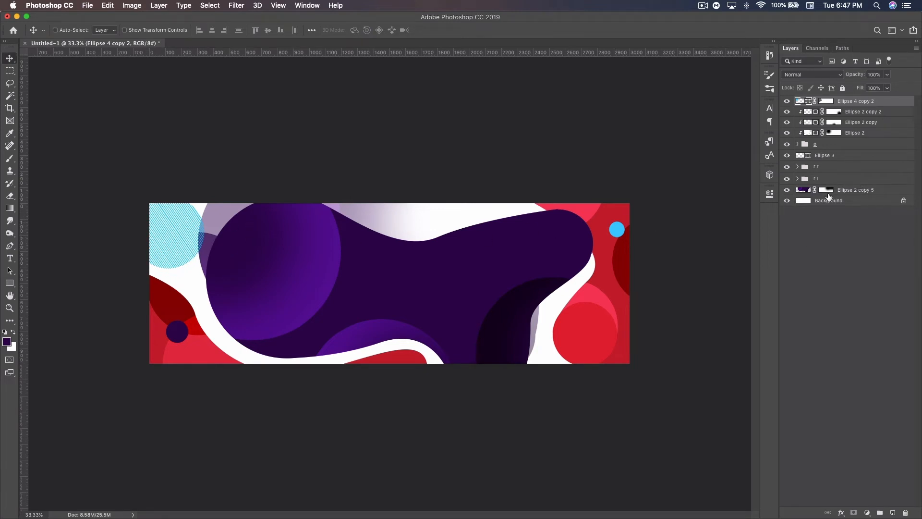
Step: Create a new layer directly above the Background and choose the square-dot grid brush from Qehzy Brush Pack 2
{"action": "left_click", "coordinate": [834, 202]}
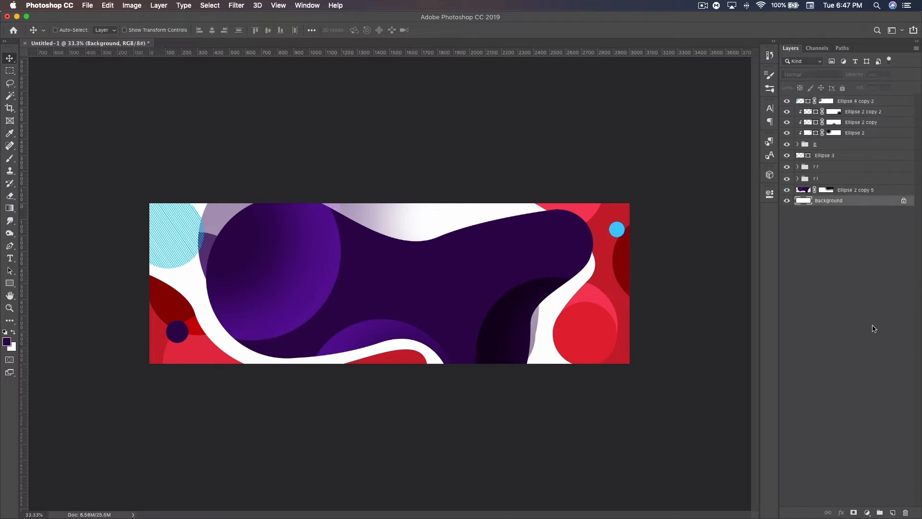
{"action": "left_click", "coordinate": [892, 513]}
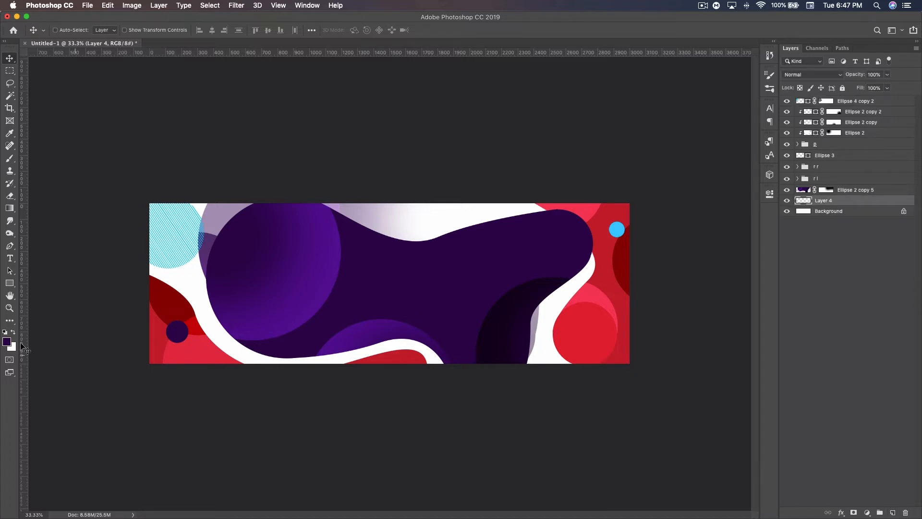
{"action": "left_click", "coordinate": [13, 161]}
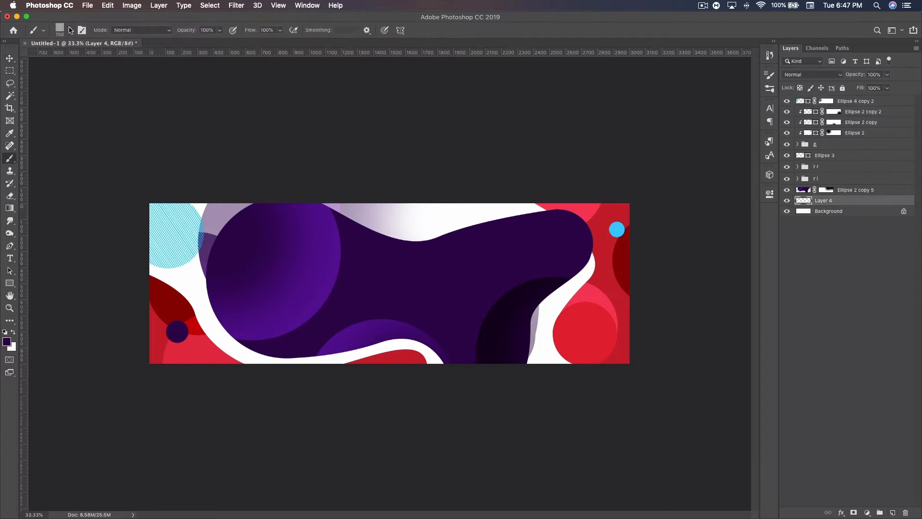
{"action": "right_click", "coordinate": [405, 269]}
{"action": "left_click", "coordinate": [379, 309]}
{"action": "left_click", "coordinate": [648, 23]}
Step: Shrink the dot brush and stamp dark purple dot grids above the blob's upper-middle dip and beside its lower-left edge
{"action": "key", "text": "bracketleft"}
{"action": "key", "text": "bracketleft"}
{"action": "key", "text": "bracketleft"}
{"action": "key", "text": "bracketleft"}
{"action": "key", "text": "bracketleft"}
{"action": "key", "text": "bracketleft"}
{"action": "key", "text": "bracketleft"}
{"action": "key", "text": "bracketleft"}
{"action": "key", "text": "bracketleft"}
{"action": "key", "text": "bracketleft"}
{"action": "key", "text": "bracketleft"}
{"action": "key", "text": "bracketleft"}
{"action": "key", "text": "bracketleft"}
{"action": "key", "text": "bracketleft"}
{"action": "key", "text": "bracketleft"}
{"action": "key", "text": "bracketleft"}
{"action": "key", "text": "bracketleft"}
{"action": "key", "text": "bracketleft"}
{"action": "key", "text": "bracketleft"}
{"action": "key", "text": "bracketleft"}
{"action": "key", "text": "bracketleft"}
{"action": "left_click", "coordinate": [413, 238]}
{"action": "left_click", "coordinate": [207, 307]}
{"action": "left_click", "coordinate": [12, 60]}
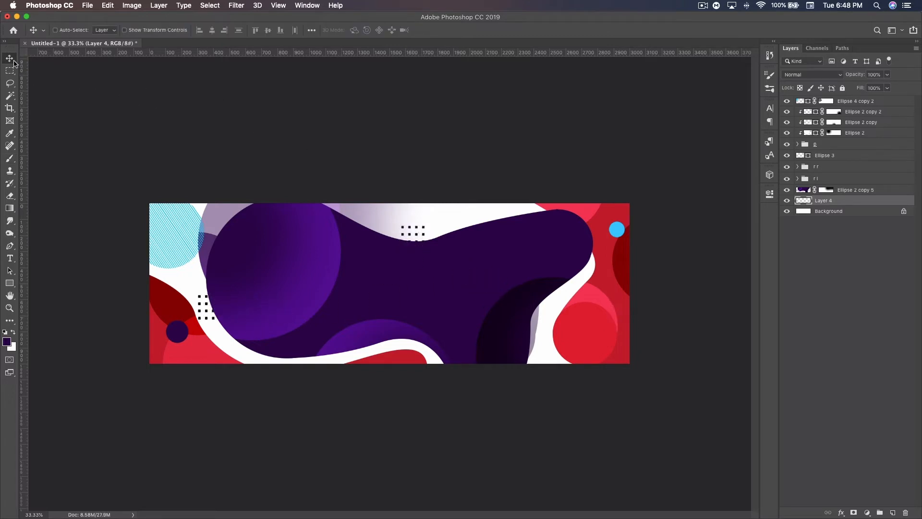
Step: Create a new layer above all the others and make a circular selection in the middle of the purple blob
{"action": "left_click", "coordinate": [868, 103]}
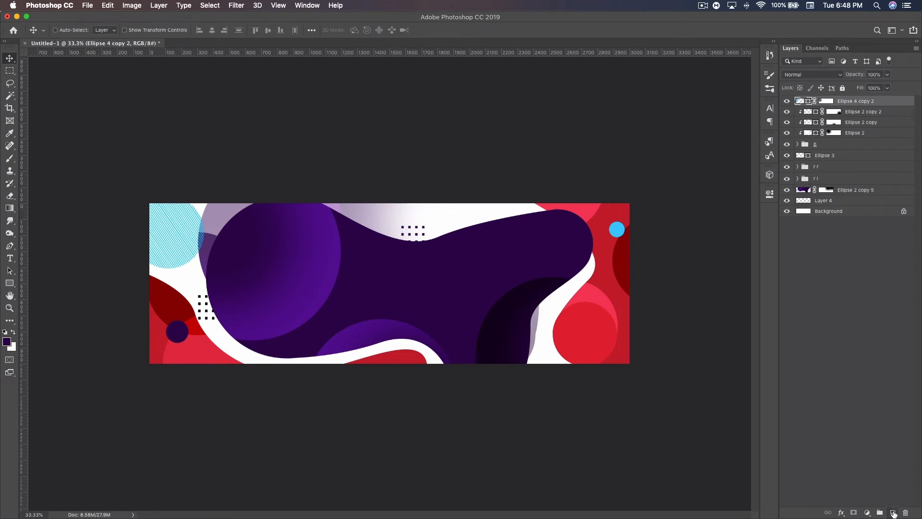
{"action": "left_click", "coordinate": [892, 512]}
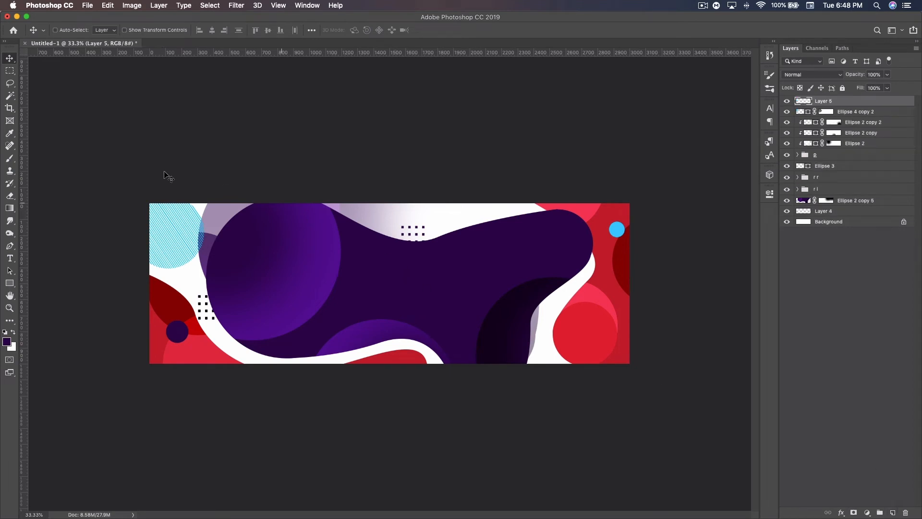
{"action": "left_click", "coordinate": [10, 72]}
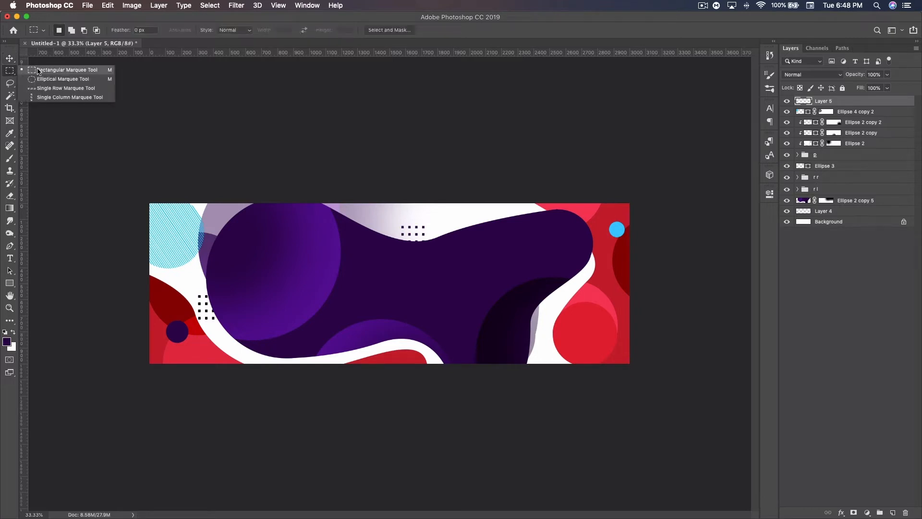
{"action": "left_click", "coordinate": [57, 79]}
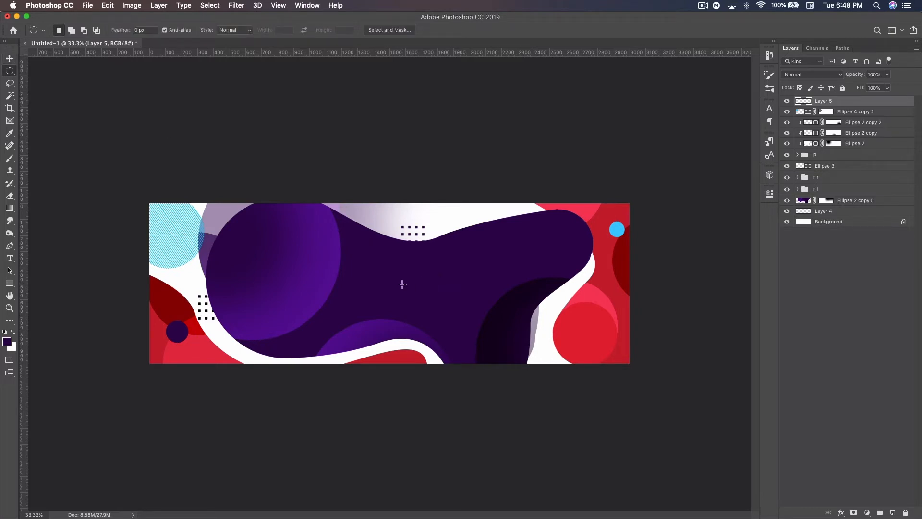
{"action": "left_click_drag", "start_coordinate": [403, 286], "coordinate": [438, 326]}
Step: Fill the circular selection with the scripted Screen Pattern at a pattern scale of 0.08, and deselect it
{"action": "left_click", "coordinate": [107, 6]}
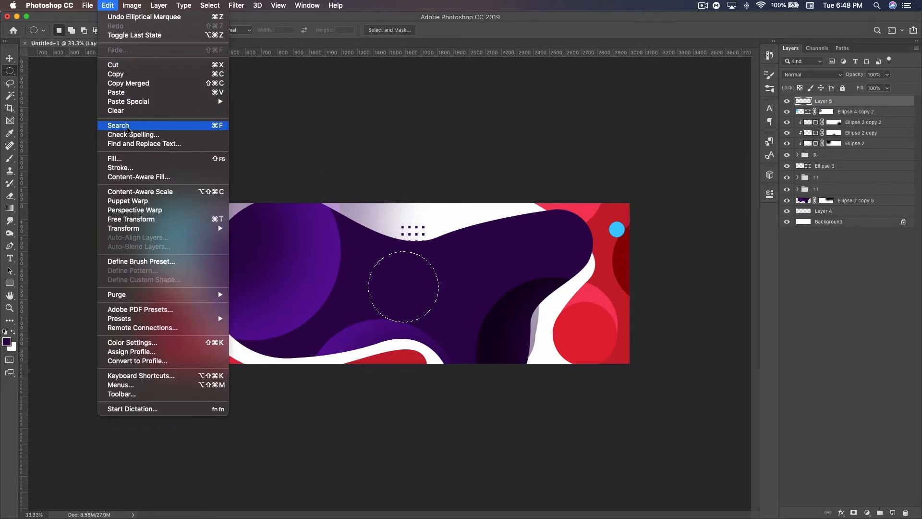
{"action": "left_click", "coordinate": [130, 158]}
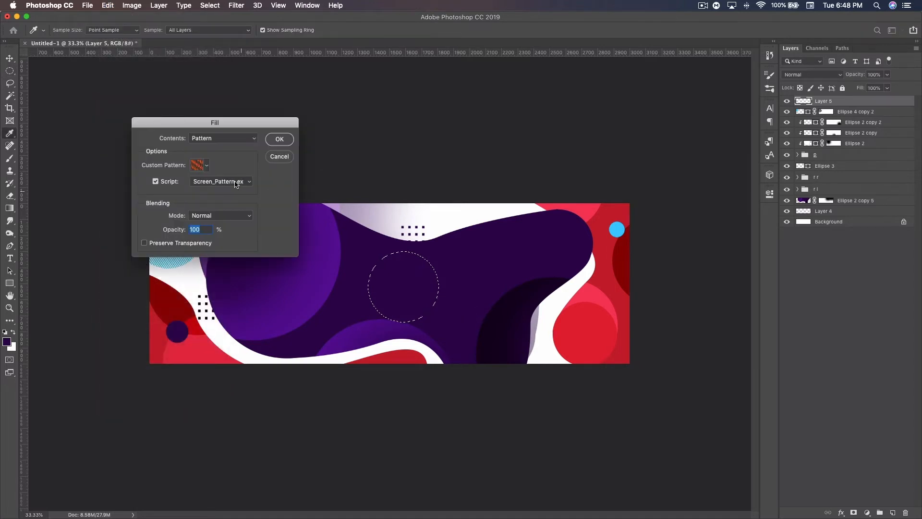
{"action": "left_click", "coordinate": [211, 139]}
{"action": "left_click", "coordinate": [207, 139]}
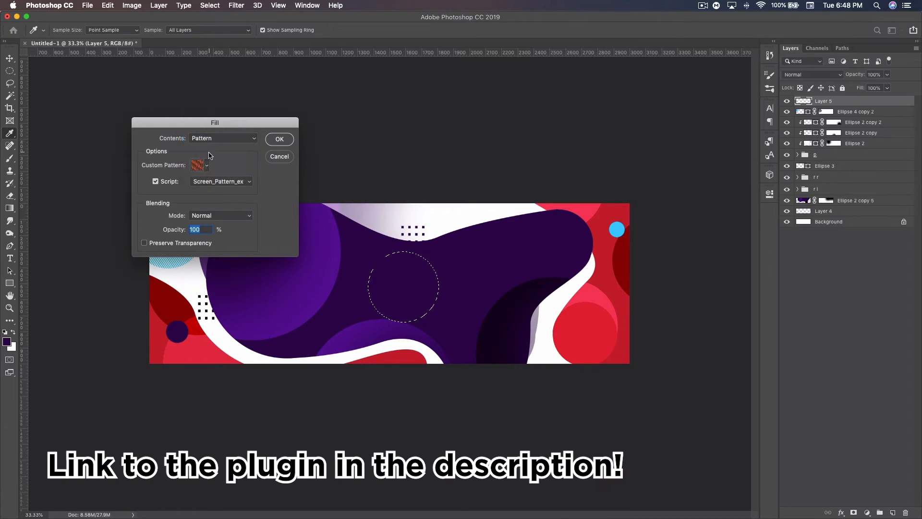
{"action": "left_click", "coordinate": [159, 182]}
{"action": "left_click", "coordinate": [160, 182]}
{"action": "left_click", "coordinate": [221, 182]}
{"action": "left_click", "coordinate": [221, 182]}
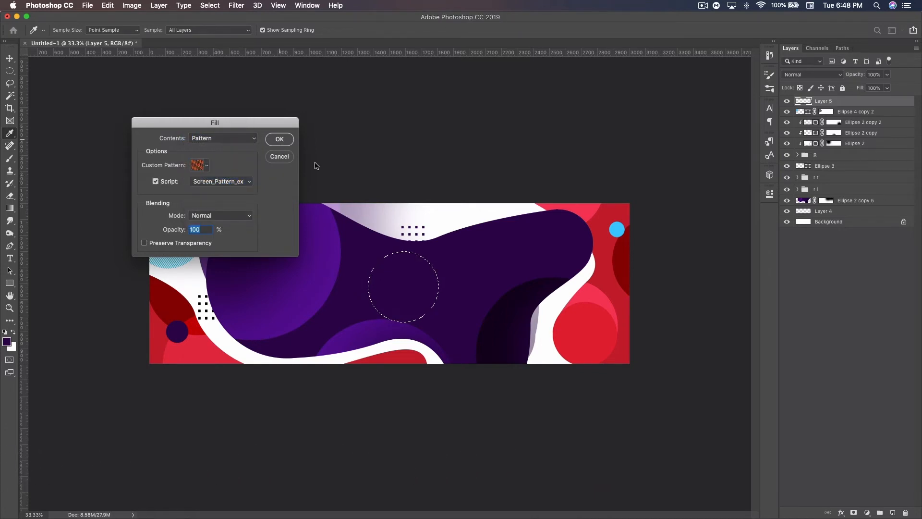
{"action": "key", "text": "Return"}
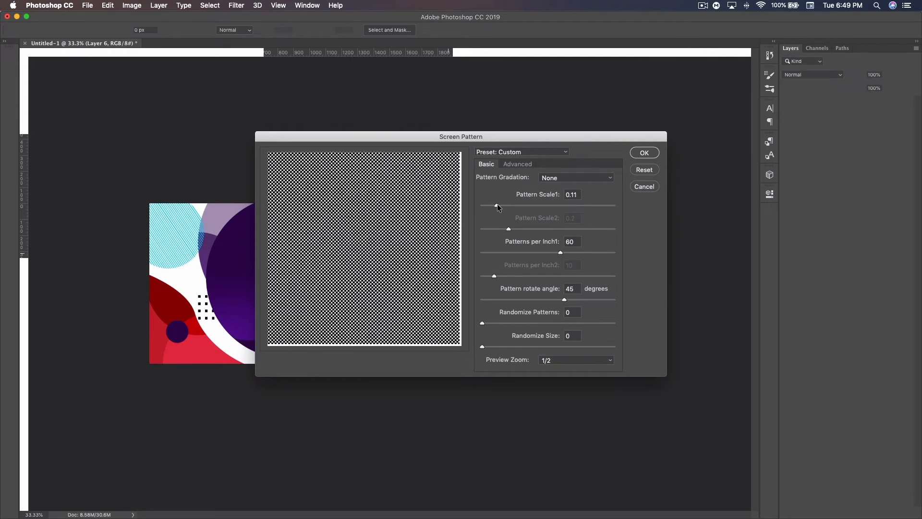
{"action": "left_click_drag", "start_coordinate": [497, 204], "coordinate": [496, 204]}
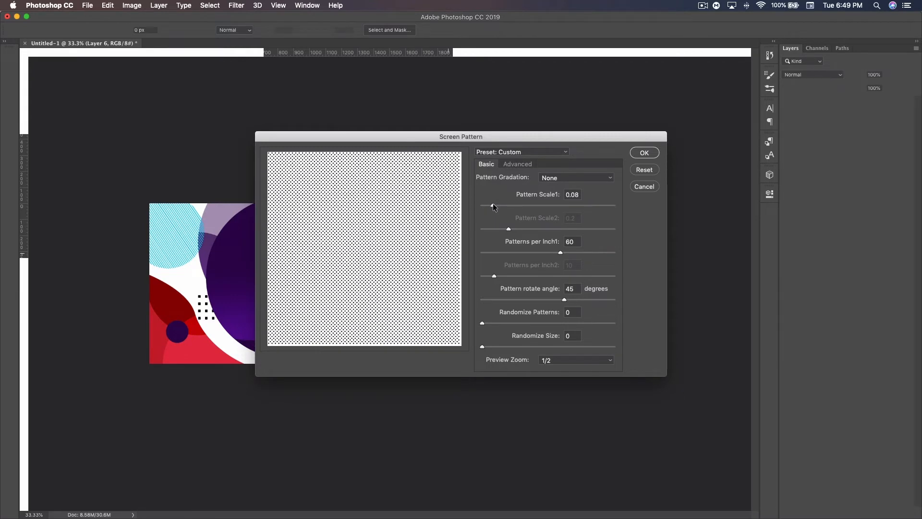
{"action": "left_click", "coordinate": [637, 153]}
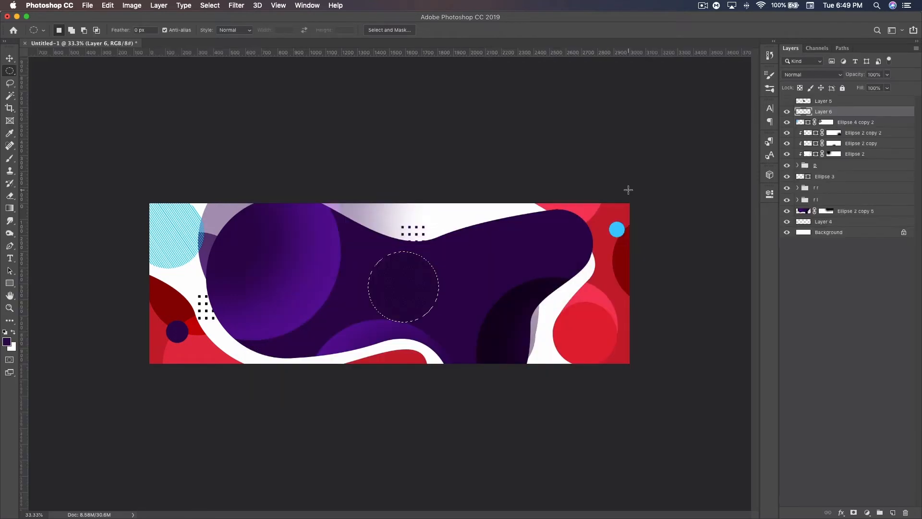
{"action": "key", "text": "super+d"}
Step: Add a color overlay in dark purple 2e014e to the dotted circle's layer
{"action": "key", "text": "super+plus"}
{"action": "key", "text": "super+plus"}
{"action": "key", "text": "super+plus"}
{"action": "key", "text": "super+plus"}
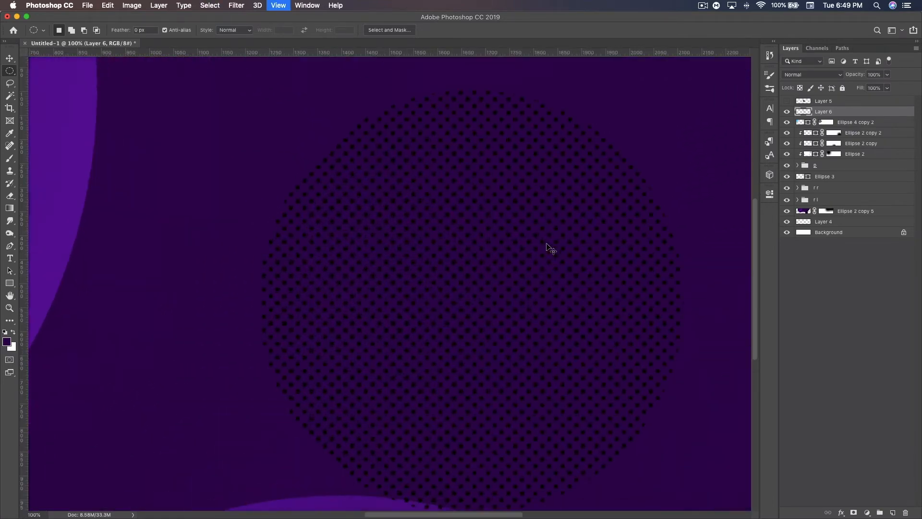
{"action": "key", "text": "super+minus"}
{"action": "key", "text": "super+minus"}
{"action": "key", "text": "super+minus"}
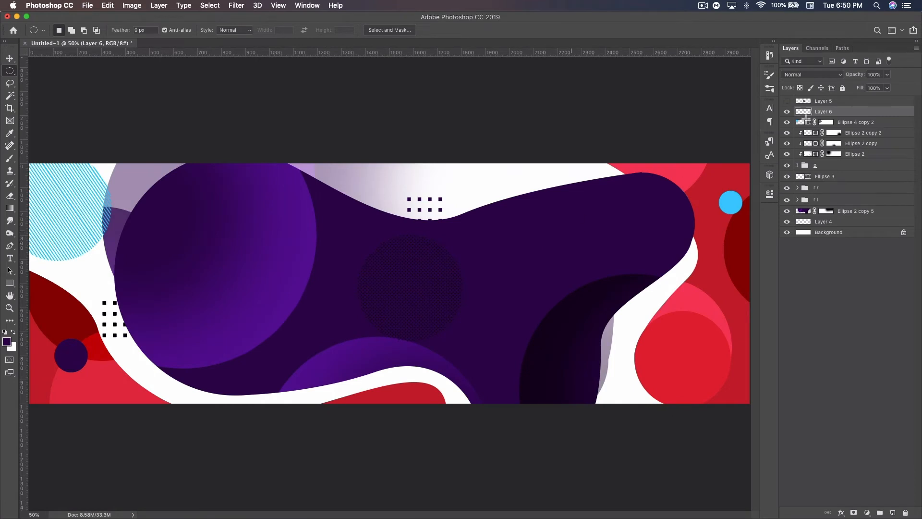
{"action": "double_click", "coordinate": [848, 114]}
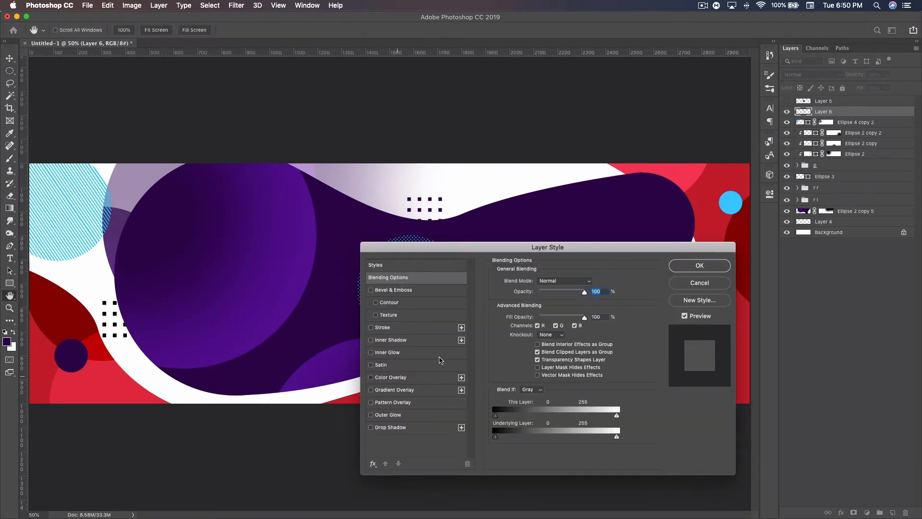
{"action": "left_click", "coordinate": [390, 377]}
{"action": "left_click", "coordinate": [591, 282]}
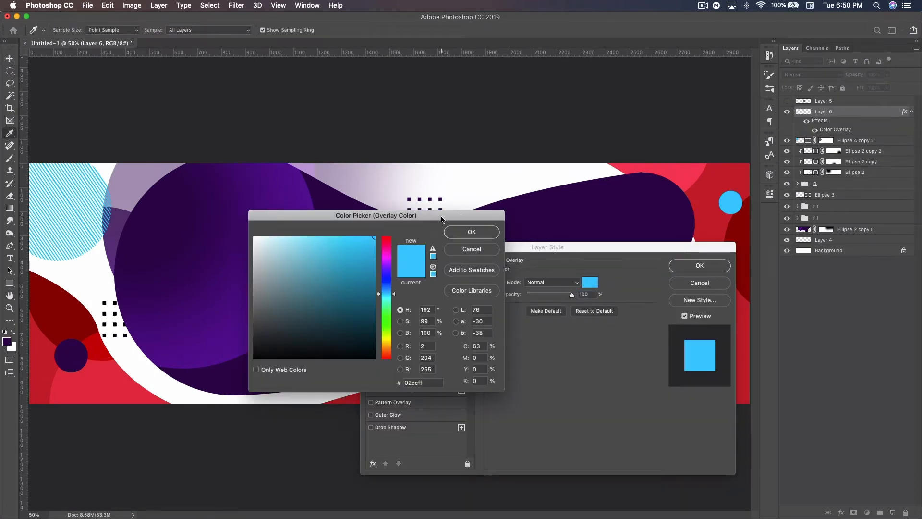
{"action": "left_click", "coordinate": [571, 213]}
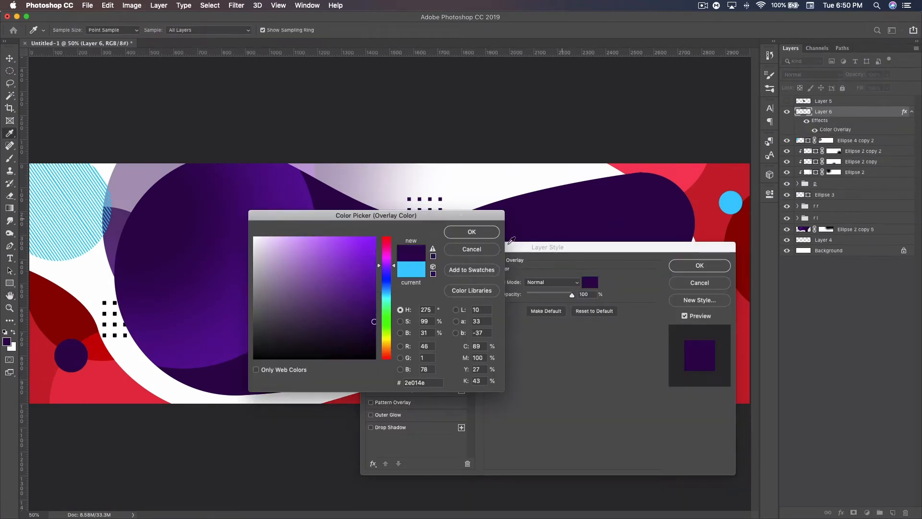
{"action": "left_click", "coordinate": [471, 233]}
{"action": "left_click_drag", "start_coordinate": [591, 254], "coordinate": [554, 264]}
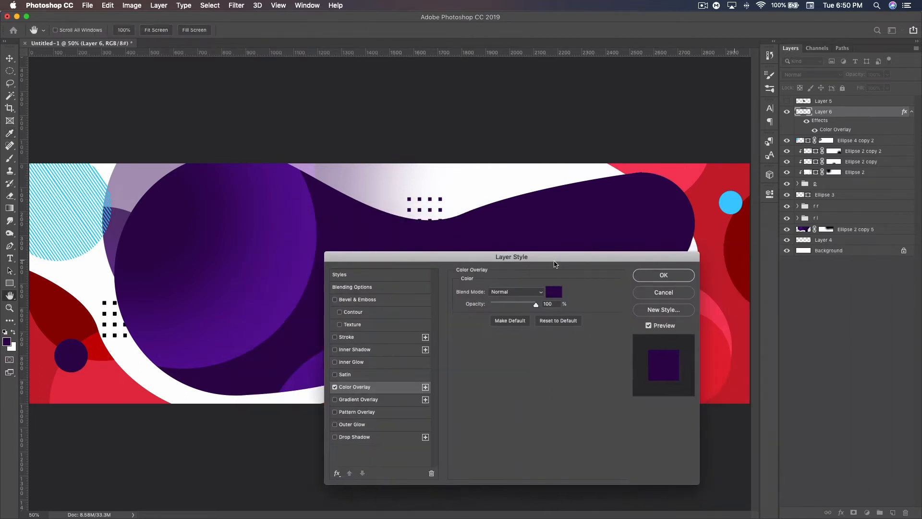
Step: Lighten the dotted circle's purple overlay color slightly and apply the layer style
{"action": "left_click", "coordinate": [541, 292]}
{"action": "left_click", "coordinate": [554, 291]}
{"action": "left_click_drag", "start_coordinate": [374, 321], "coordinate": [373, 312]}
{"action": "left_click", "coordinate": [476, 233]}
{"action": "left_click", "coordinate": [667, 274]}
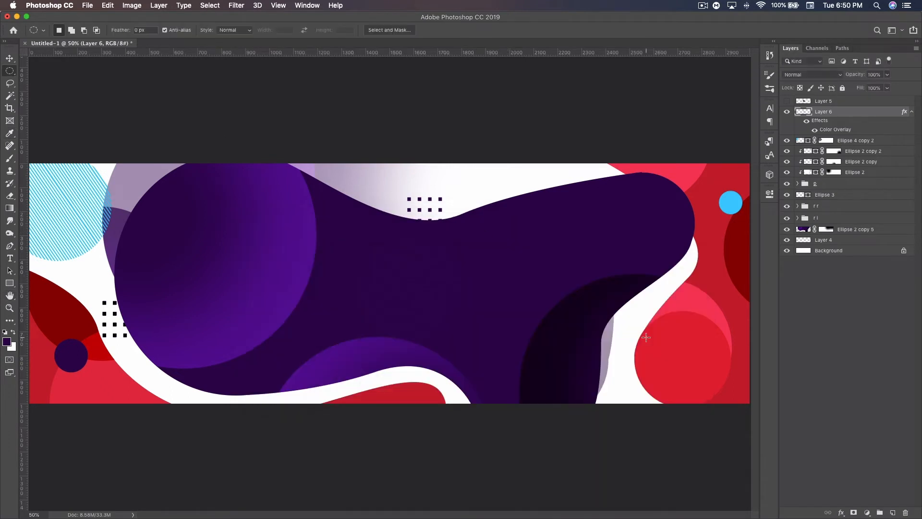
Step: Move the dotted circle over the blob's dark lower-right circle and enlarge it
{"action": "left_click", "coordinate": [10, 58]}
{"action": "left_click_drag", "start_coordinate": [403, 286], "coordinate": [603, 345]}
{"action": "key", "text": "ctrl+t"}
{"action": "left_click_drag", "start_coordinate": [561, 398], "coordinate": [527, 436]}
{"action": "left_click_drag", "start_coordinate": [572, 381], "coordinate": [581, 389]}
{"action": "key", "text": "Return"}
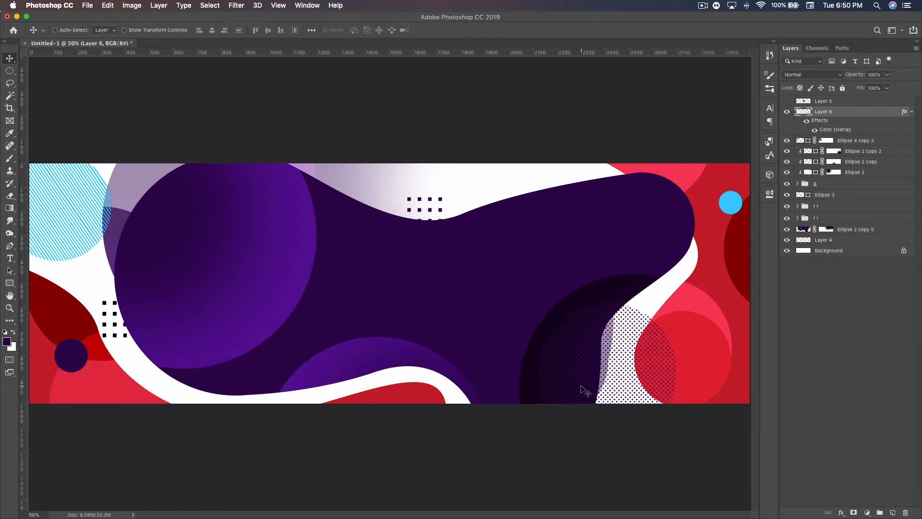
{"action": "left_click_drag", "start_coordinate": [590, 388], "coordinate": [601, 378]}
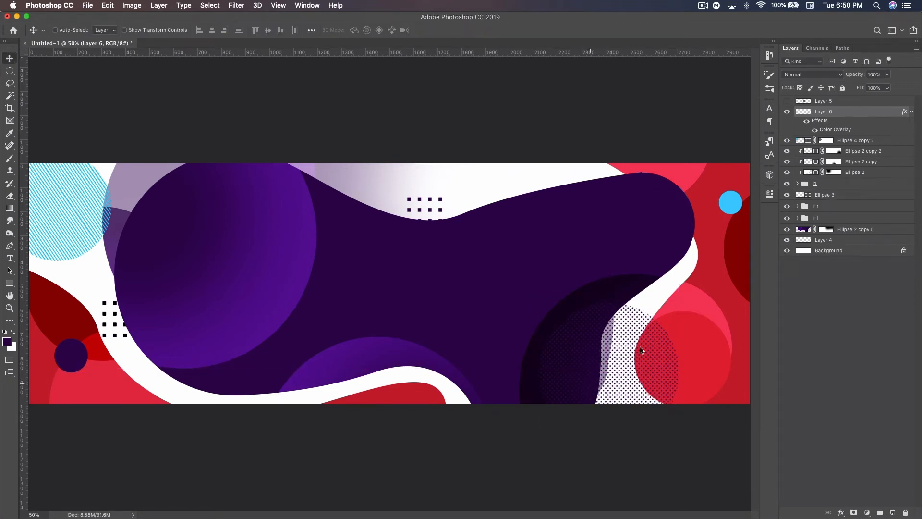
Step: Add a layer mask to the dotted circle and hide the dots outside the purple blob with a soft black brush
{"action": "left_click", "coordinate": [855, 513]}
{"action": "left_click", "coordinate": [10, 159]}
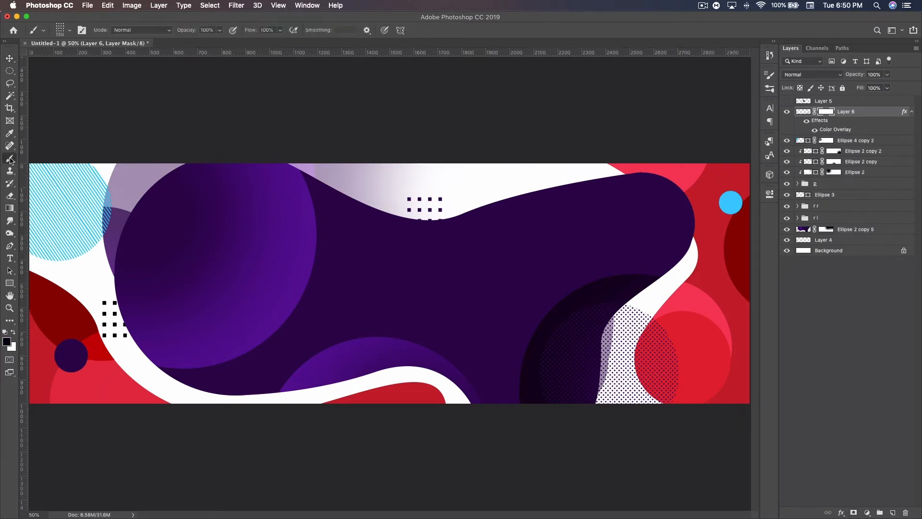
{"action": "left_click", "coordinate": [70, 31]}
{"action": "left_click", "coordinate": [105, 25]}
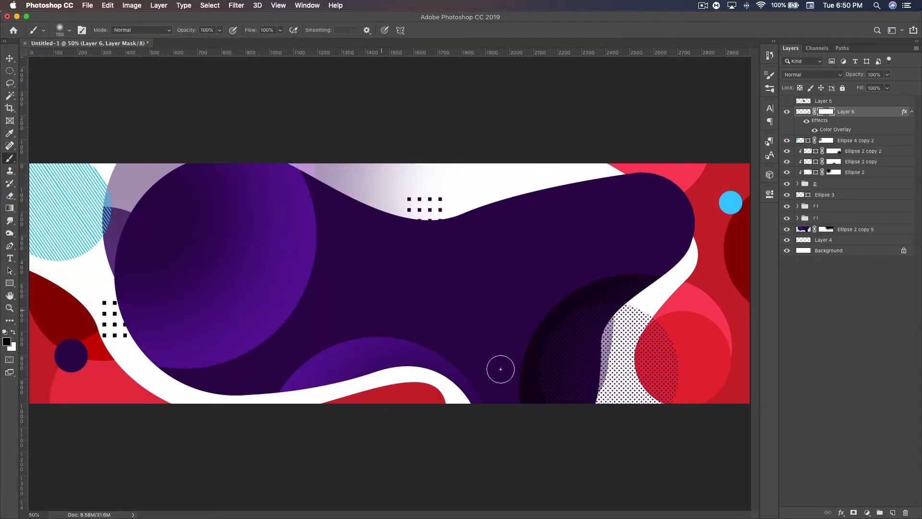
{"action": "key", "text": "bracketright"}
{"action": "key", "text": "bracketright"}
{"action": "key", "text": "bracketright"}
{"action": "key", "text": "bracketright"}
{"action": "key", "text": "bracketright"}
{"action": "key", "text": "bracketright"}
{"action": "key", "text": "bracketright"}
{"action": "mouse_move", "coordinate": [664, 335]}
{"action": "left_mouse_down"}
{"action": "mouse_move", "coordinate": [661, 395]}
{"action": "mouse_move", "coordinate": [675, 361]}
{"action": "mouse_move", "coordinate": [656, 318]}
{"action": "mouse_move", "coordinate": [623, 393]}
{"action": "mouse_move", "coordinate": [635, 322]}
{"action": "mouse_move", "coordinate": [616, 368]}
{"action": "mouse_move", "coordinate": [617, 418]}
{"action": "mouse_move", "coordinate": [635, 314]}
{"action": "mouse_move", "coordinate": [617, 433]}
{"action": "mouse_move", "coordinate": [662, 377]}
{"action": "left_mouse_up"}
{"action": "key", "text": "bracketleft"}
{"action": "key", "text": "bracketleft"}
{"action": "key", "text": "bracketleft"}
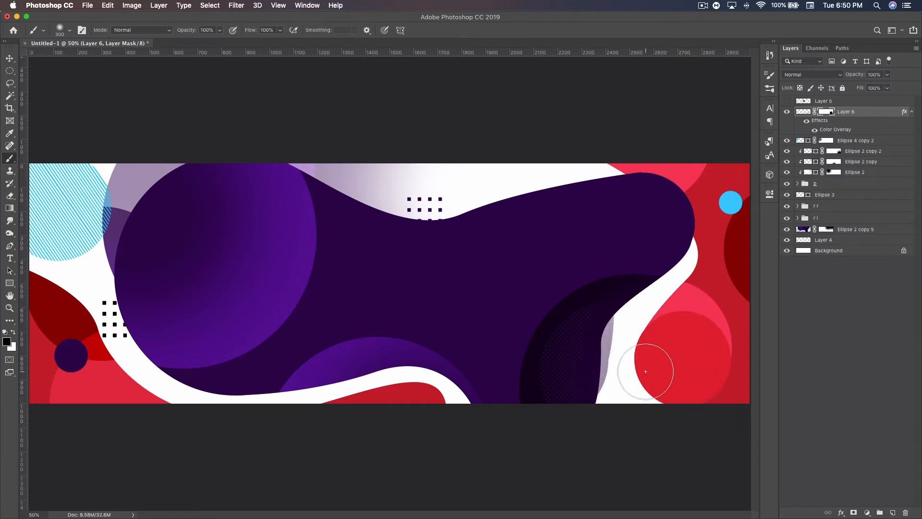
{"action": "key", "text": "v"}
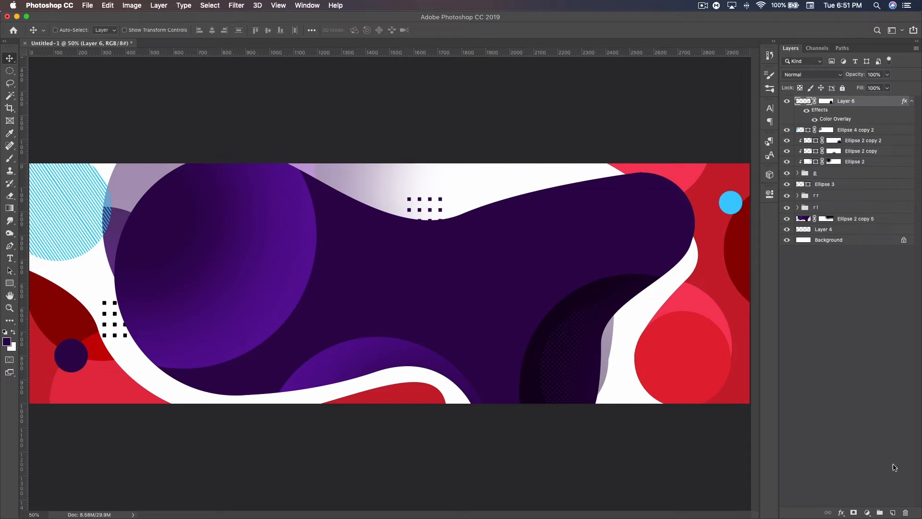
Step: Create another layer on top and make a larger circular selection in the middle of the blob
{"action": "left_click", "coordinate": [894, 513]}
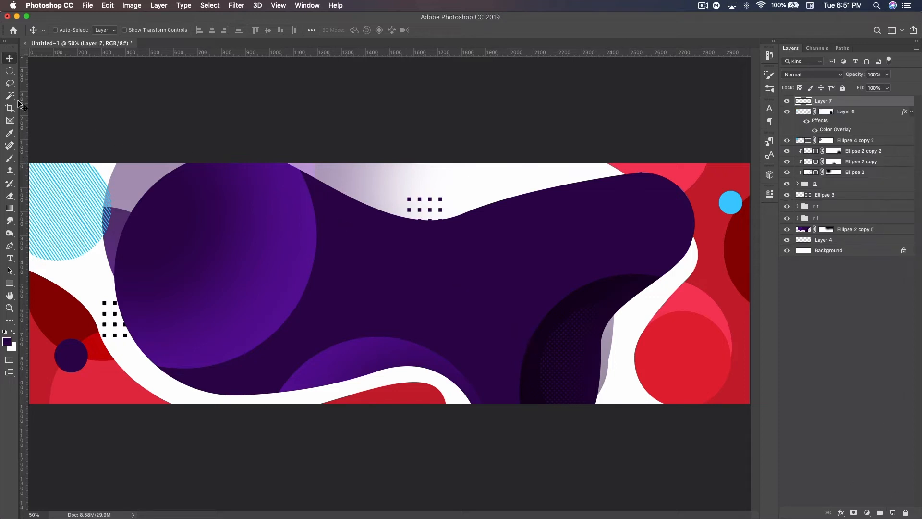
{"action": "left_click", "coordinate": [9, 72]}
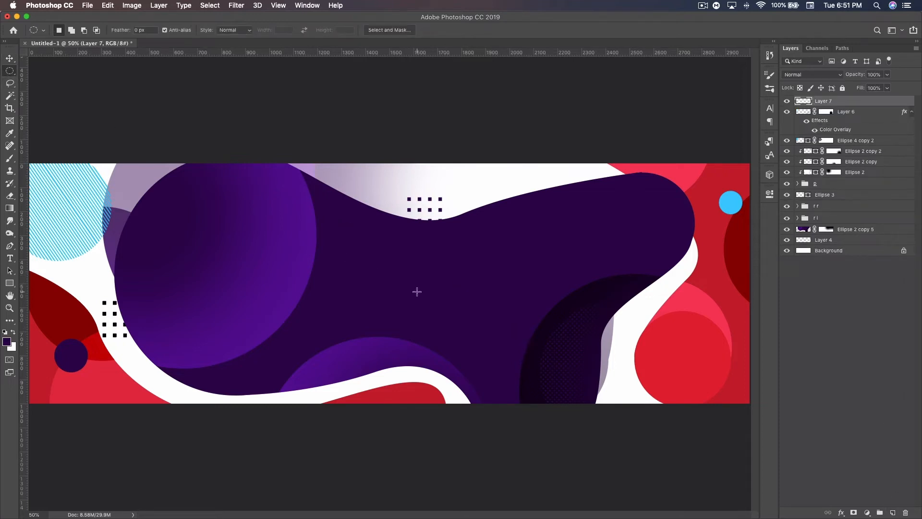
{"action": "mouse_move", "coordinate": [414, 279]}
{"action": "left_mouse_down"}
{"action": "mouse_move", "coordinate": [458, 344]}
{"action": "mouse_move", "coordinate": [499, 366]}
{"action": "mouse_move", "coordinate": [491, 352]}
{"action": "left_mouse_up"}
Step: Paint a soft white glow along the selection's left inner edge with a 600 px brush, and deselect
{"action": "left_click", "coordinate": [10, 158]}
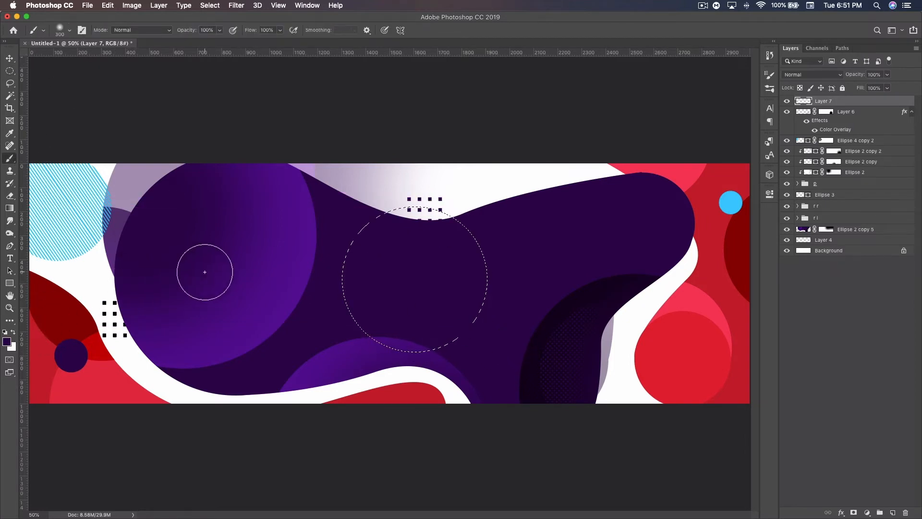
{"action": "left_click", "coordinate": [13, 332]}
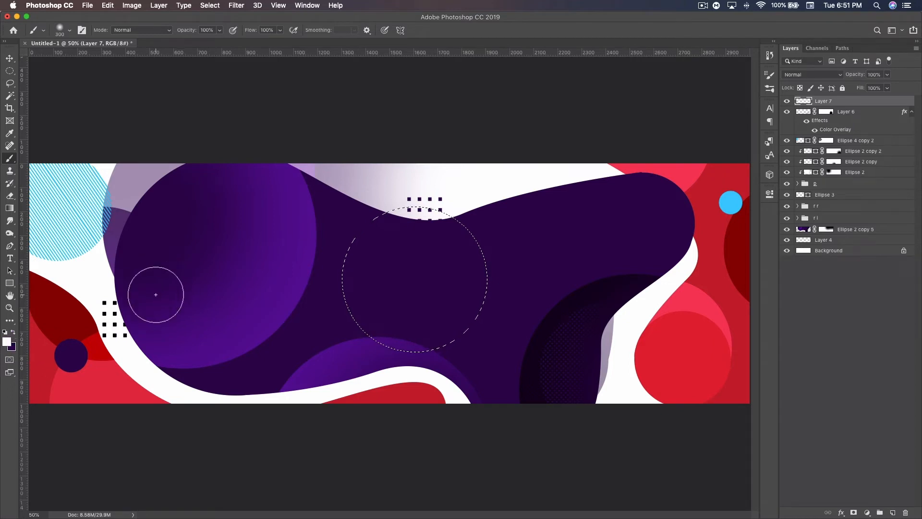
{"action": "key", "text": "bracketright"}
{"action": "key", "text": "bracketright"}
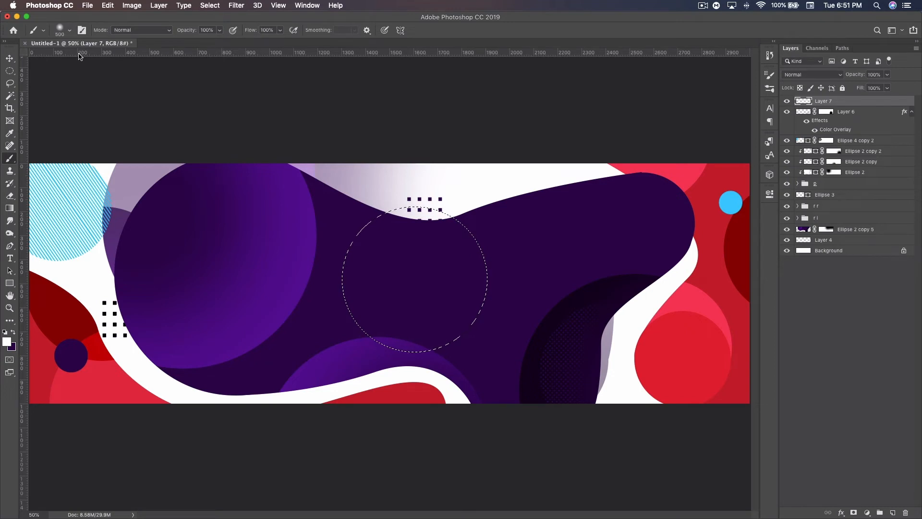
{"action": "key", "text": "bracketright"}
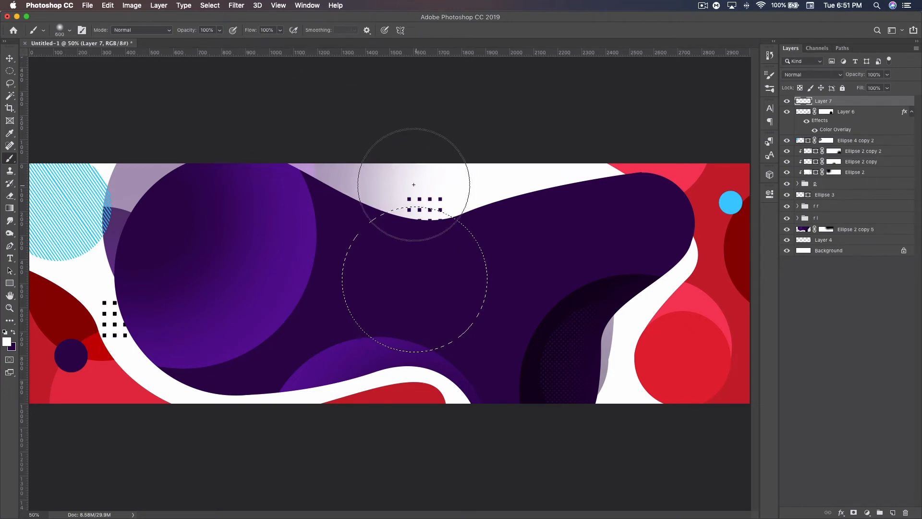
{"action": "mouse_move", "coordinate": [386, 158]}
{"action": "left_mouse_down"}
{"action": "mouse_move", "coordinate": [332, 198]}
{"action": "mouse_move", "coordinate": [295, 267]}
{"action": "mouse_move", "coordinate": [300, 326]}
{"action": "mouse_move", "coordinate": [331, 366]}
{"action": "mouse_move", "coordinate": [393, 389]}
{"action": "mouse_move", "coordinate": [288, 329]}
{"action": "left_mouse_up"}
{"action": "left_click_drag", "start_coordinate": [298, 267], "coordinate": [340, 175]}
{"action": "key", "text": "ctrl+d"}
Step: Set the blend mode of the white-shaded circle's layer to Overlay
{"action": "left_click", "coordinate": [9, 59]}
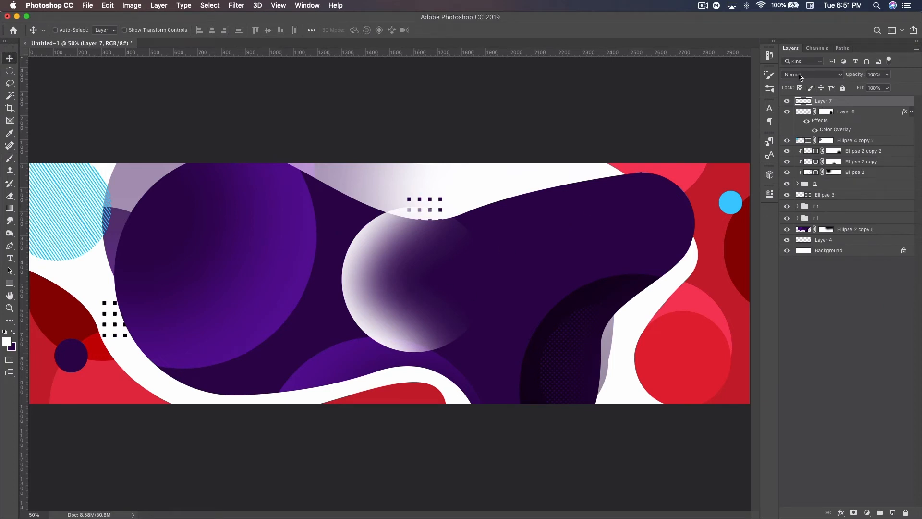
{"action": "left_click", "coordinate": [809, 75]}
{"action": "left_click", "coordinate": [796, 177]}
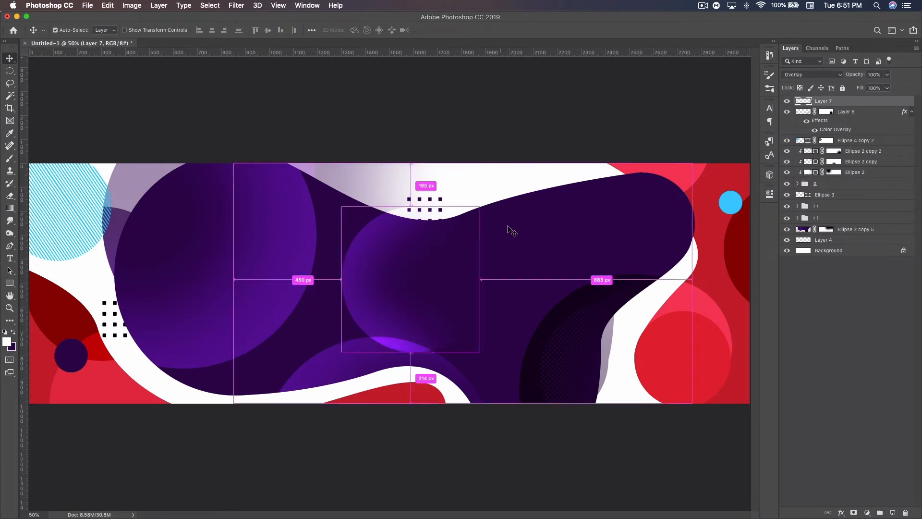
Step: Rotate the Overlay circle about 77° counterclockwise, enlarge it and place it across the blob's upper edge beside the dip
{"action": "key", "text": "super+t"}
{"action": "left_click_drag", "start_coordinate": [508, 303], "coordinate": [473, 187]}
{"action": "left_click_drag", "start_coordinate": [414, 286], "coordinate": [501, 185]}
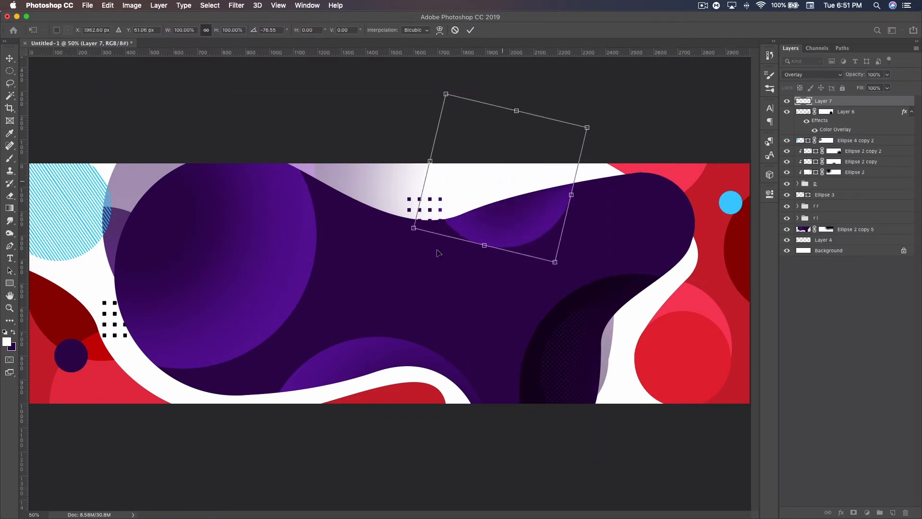
{"action": "left_click_drag", "start_coordinate": [416, 228], "coordinate": [382, 246]}
{"action": "mouse_move", "coordinate": [550, 255]}
{"action": "left_mouse_down"}
{"action": "mouse_move", "coordinate": [546, 218]}
{"action": "mouse_move", "coordinate": [546, 241]}
{"action": "left_mouse_up"}
{"action": "key", "text": "Return"}
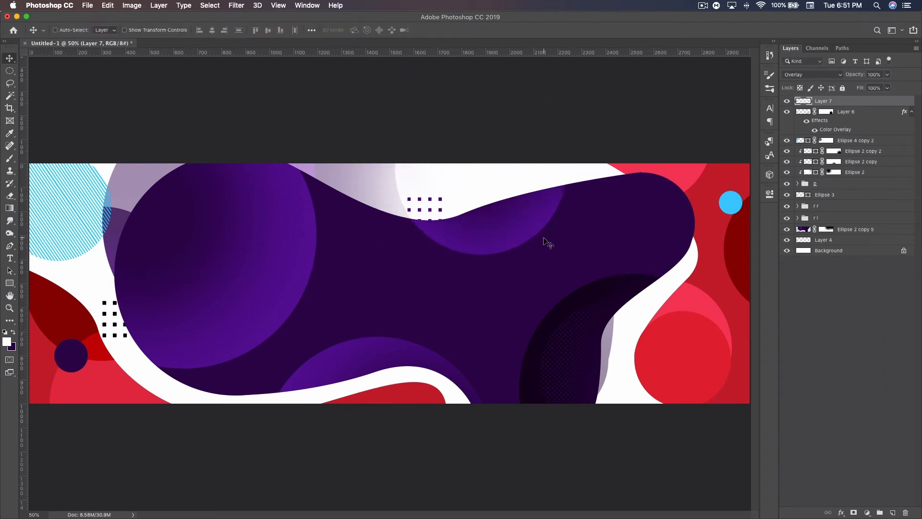
Step: Rotate the Overlay circle at the blob's upper edge about 52° further counterclockwise
{"action": "key", "text": "super+t"}
{"action": "left_click_drag", "start_coordinate": [591, 250], "coordinate": [580, 150]}
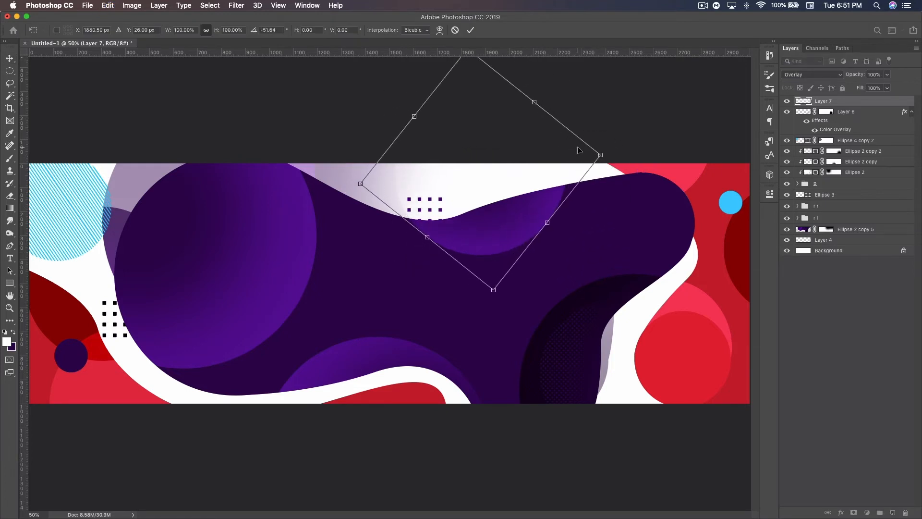
{"action": "key", "text": "Return"}
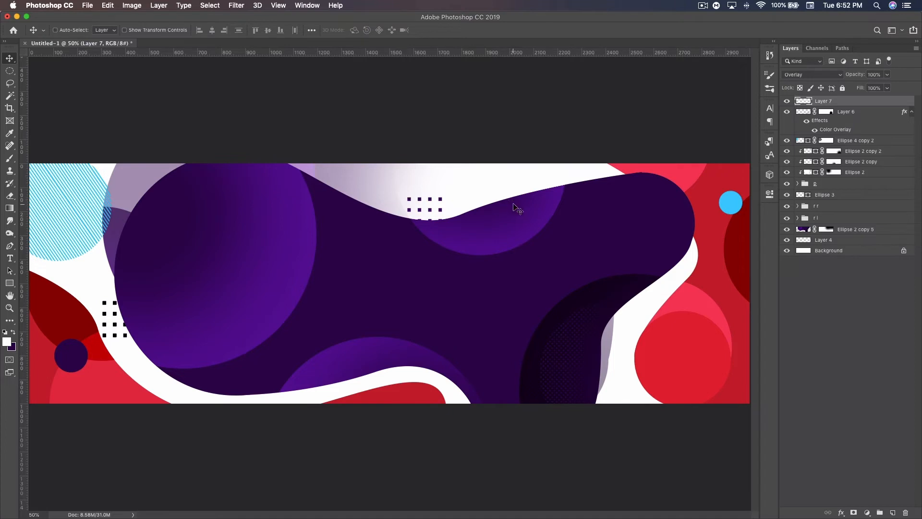
Step: Duplicate the Overlay circle at the blob's upper edge and invert the copy's colors
{"action": "key", "text": "super+j"}
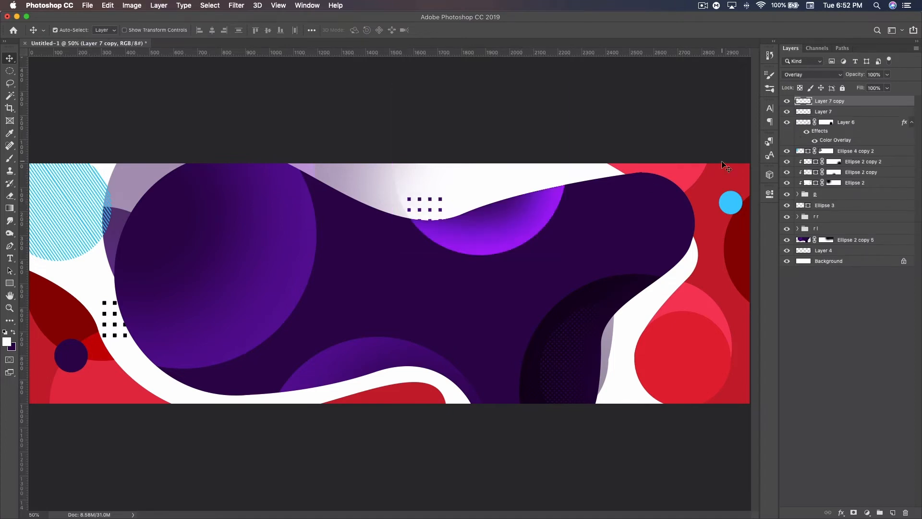
{"action": "key", "text": "super+i"}
{"action": "key", "text": "super"}
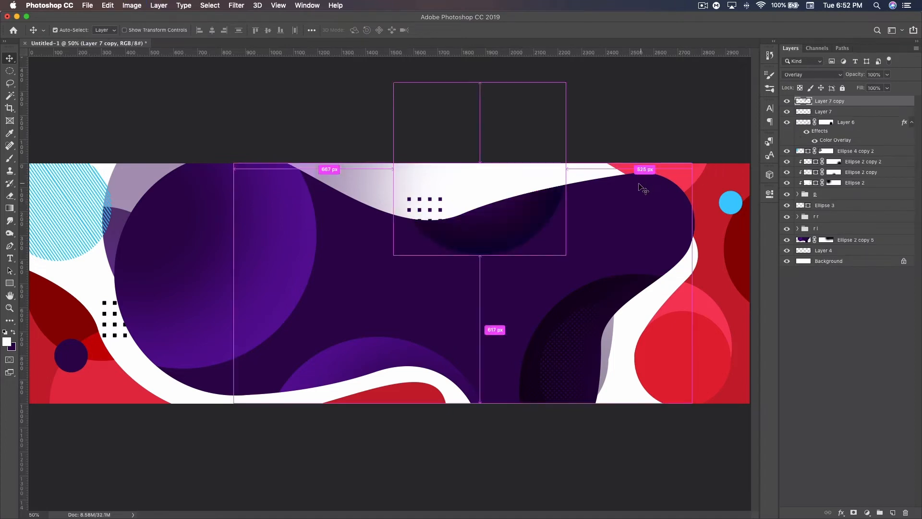
Step: Rotate the inverted circle copy about 95° clockwise, enlarge it to about 129% and place it in the middle of the blob below the dip
{"action": "key", "text": "super+t"}
{"action": "left_click_drag", "start_coordinate": [593, 212], "coordinate": [461, 328]}
{"action": "left_click_drag", "start_coordinate": [521, 374], "coordinate": [484, 356]}
{"action": "left_click_drag", "start_coordinate": [402, 250], "coordinate": [418, 231]}
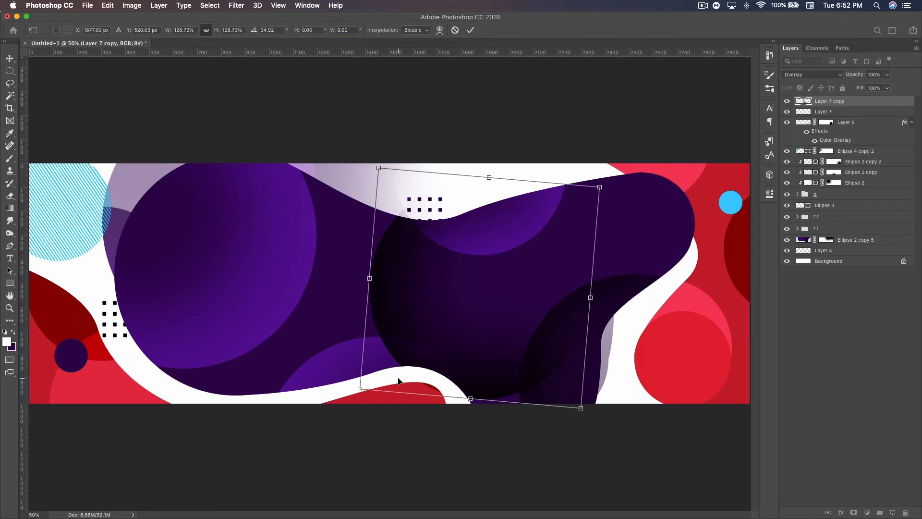
{"action": "mouse_move", "coordinate": [518, 339]}
{"action": "left_mouse_down"}
{"action": "mouse_move", "coordinate": [526, 313]}
{"action": "mouse_move", "coordinate": [514, 320]}
{"action": "mouse_move", "coordinate": [519, 330]}
{"action": "left_mouse_up"}
{"action": "key", "text": "Return"}
Step: Add a layer mask to the dark circle and hide its lower-right side with a soft 600 px black brush
{"action": "left_click", "coordinate": [855, 511]}
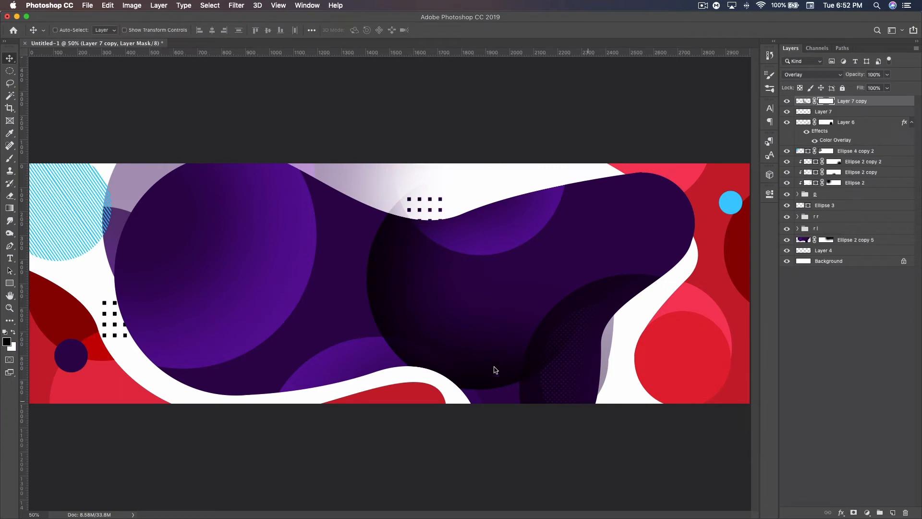
{"action": "key", "text": "b"}
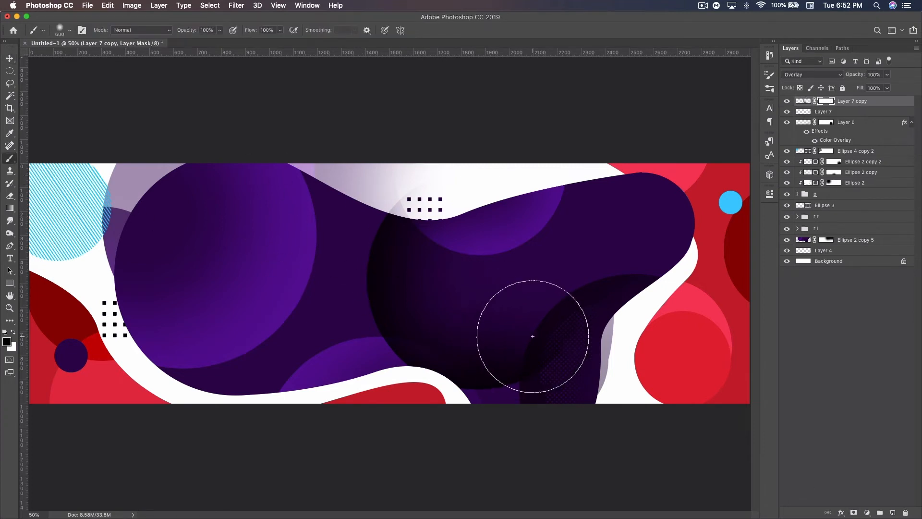
{"action": "mouse_move", "coordinate": [577, 299]}
{"action": "left_mouse_down"}
{"action": "mouse_move", "coordinate": [551, 344]}
{"action": "mouse_move", "coordinate": [540, 341]}
{"action": "mouse_move", "coordinate": [540, 360]}
{"action": "mouse_move", "coordinate": [489, 437]}
{"action": "left_mouse_up"}
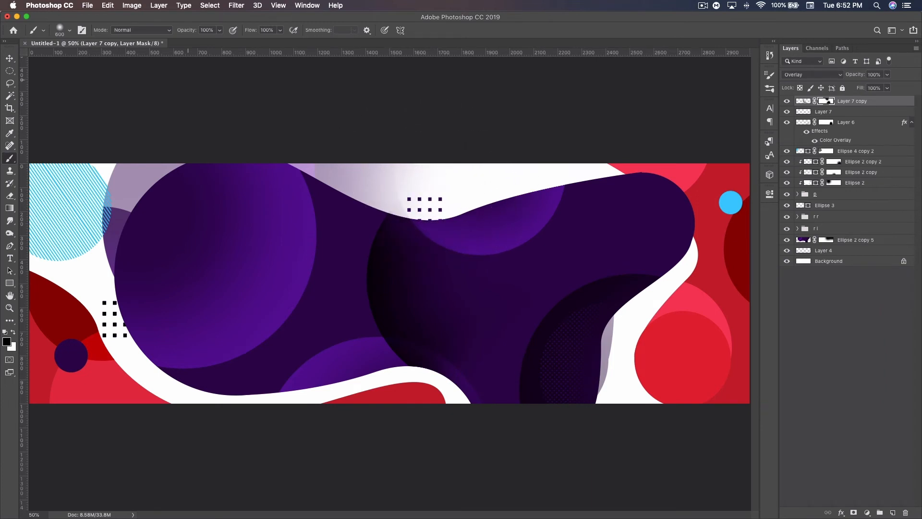
Step: Lower the masked dark circle layer's opacity to 27%
{"action": "left_click", "coordinate": [13, 61]}
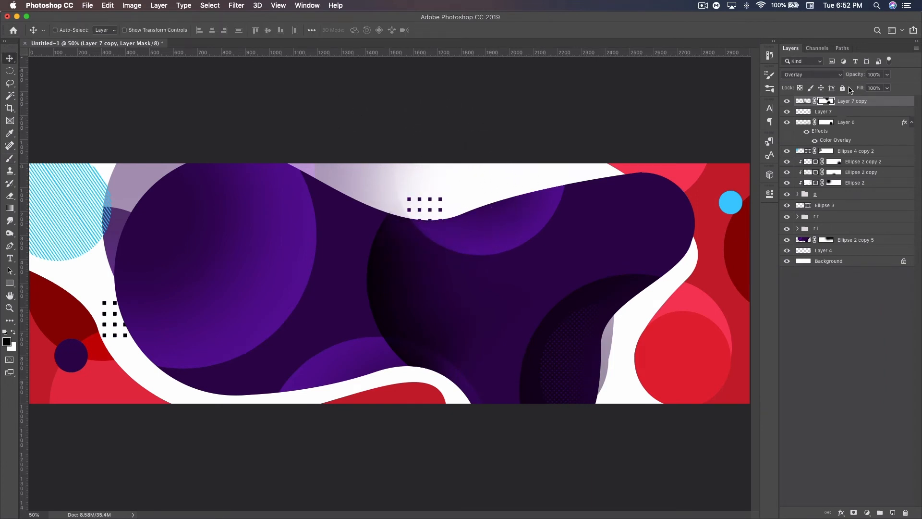
{"action": "left_click_drag", "start_coordinate": [855, 75], "coordinate": [820, 76]}
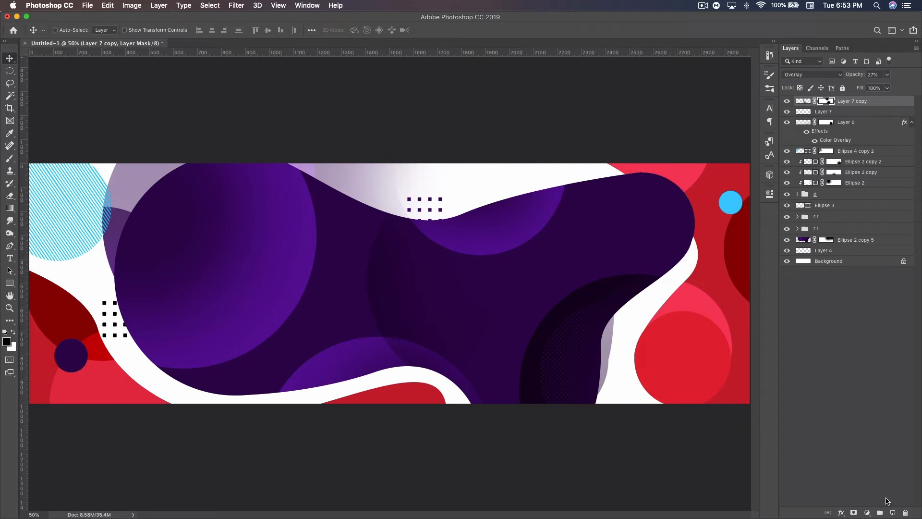
Step: Draw a dark purple circle about 372 px in diameter inside the blob's upper-right end
{"action": "left_click", "coordinate": [892, 513]}
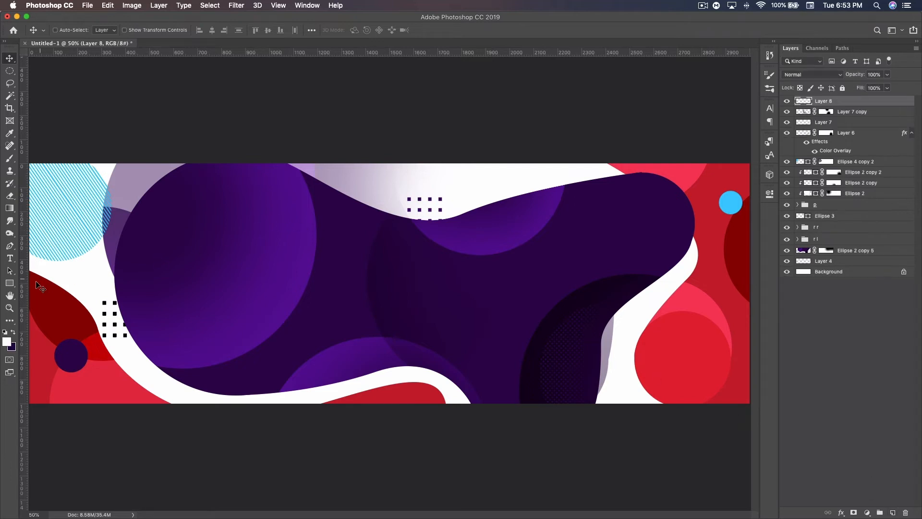
{"action": "left_click", "coordinate": [12, 284]}
{"action": "left_click_drag", "start_coordinate": [13, 284], "coordinate": [53, 300]}
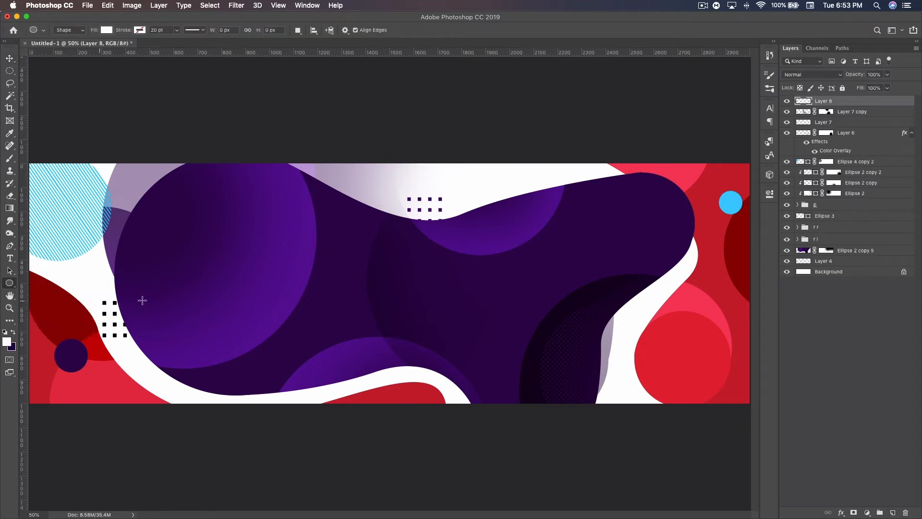
{"action": "left_click", "coordinate": [13, 333]}
{"action": "left_click_drag", "start_coordinate": [638, 221], "coordinate": [681, 297]}
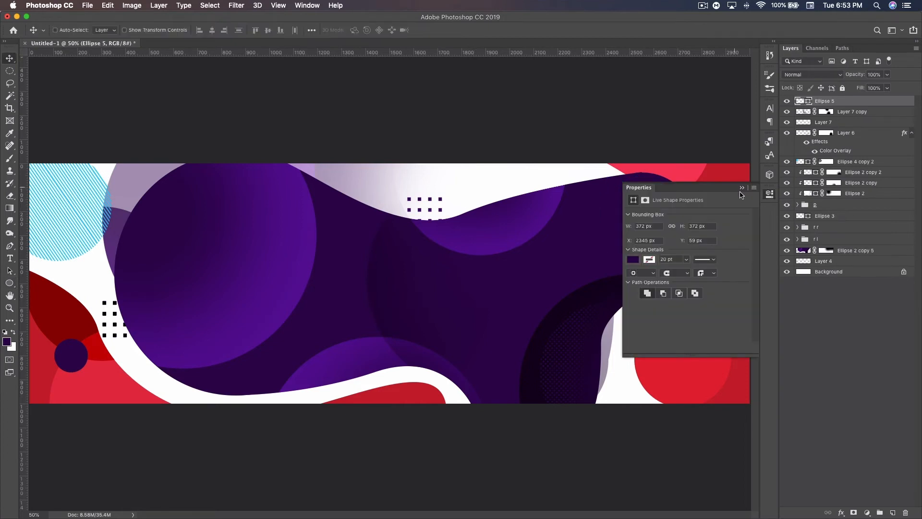
{"action": "left_click", "coordinate": [742, 188]}
Step: Add a Gradient Overlay to the new purple circle with Overlay blending, 50% opacity and a 121° angle
{"action": "double_click", "coordinate": [853, 105]}
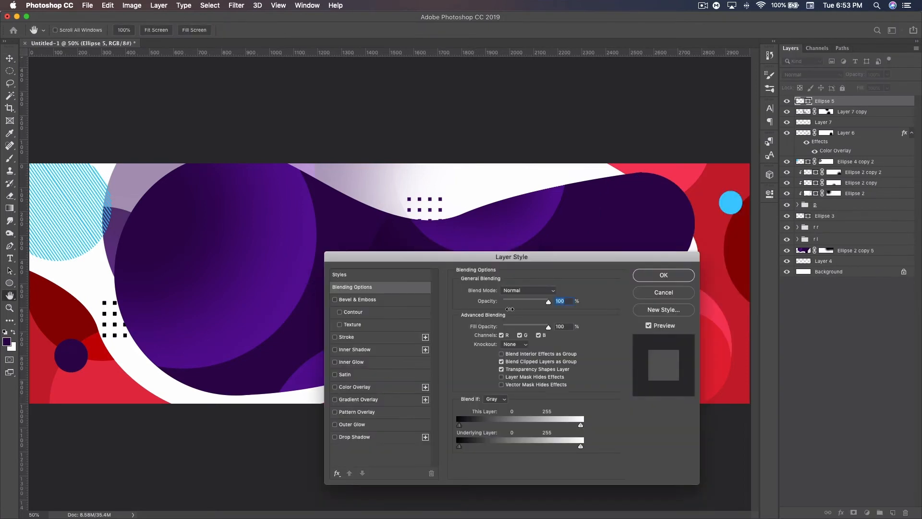
{"action": "left_click", "coordinate": [373, 399]}
{"action": "left_click", "coordinate": [523, 292]}
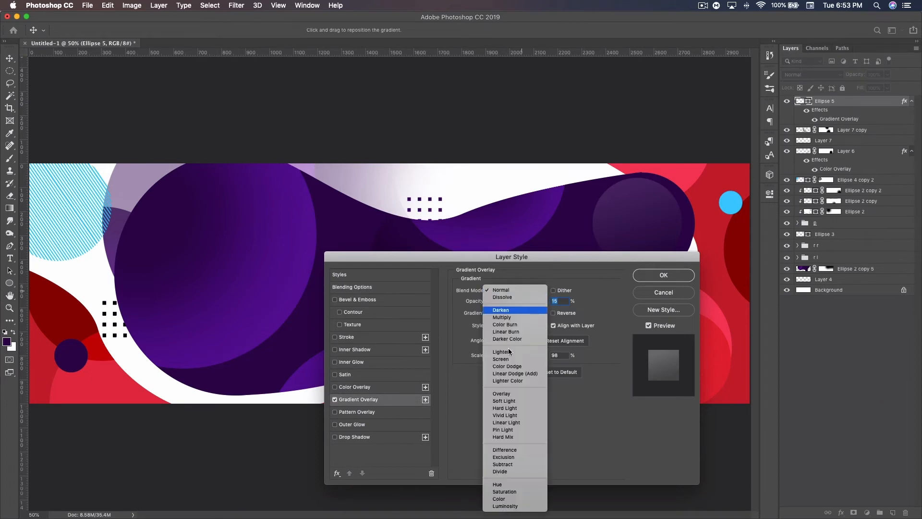
{"action": "left_click", "coordinate": [506, 393]}
{"action": "left_click_drag", "start_coordinate": [498, 302], "coordinate": [516, 303]}
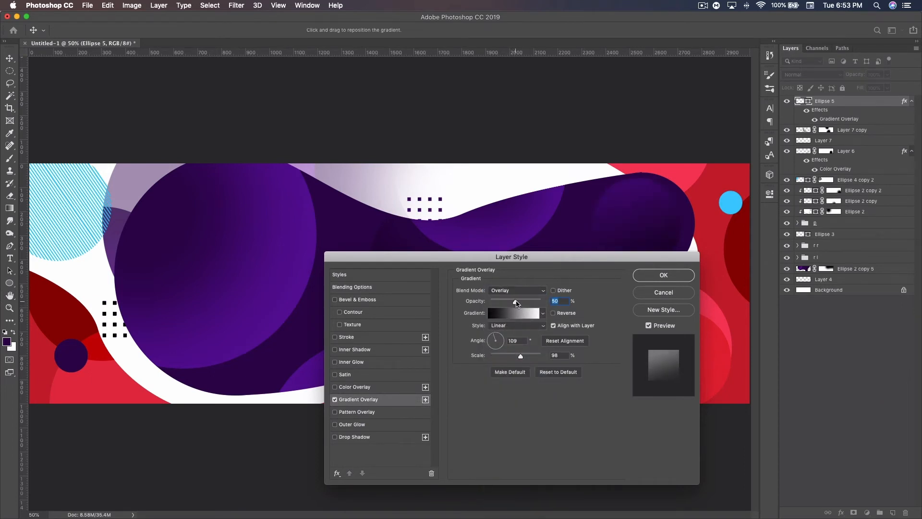
{"action": "left_click", "coordinate": [493, 337]}
{"action": "left_click", "coordinate": [494, 336]}
{"action": "left_click_drag", "start_coordinate": [527, 261], "coordinate": [442, 329]}
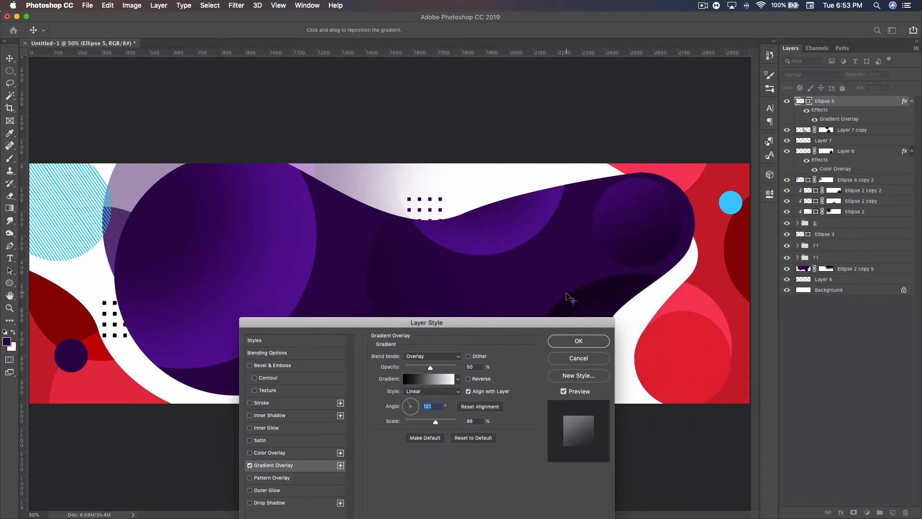
{"action": "left_click", "coordinate": [594, 339]}
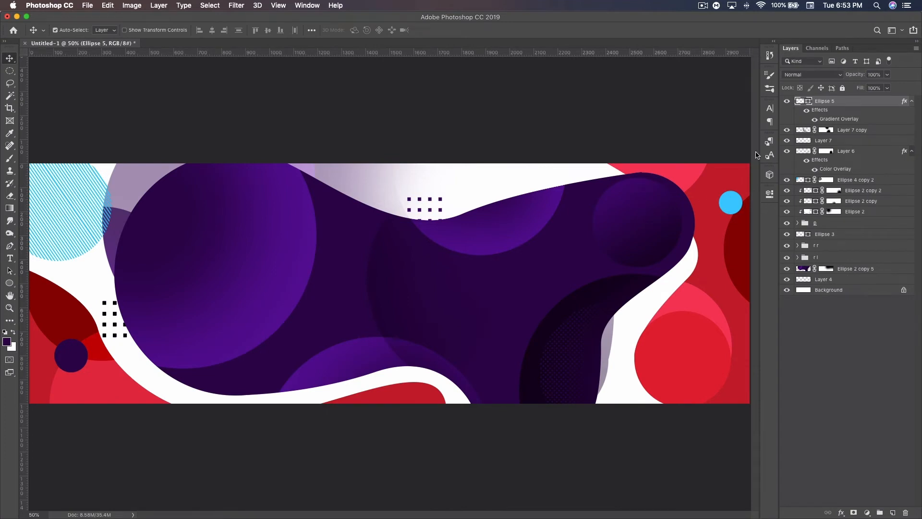
Step: Duplicate the gradient-shaded purple circle and recolor the copy white (ffffff)
{"action": "key", "text": "super+j"}
{"action": "double_click", "coordinate": [801, 102]}
{"action": "left_click", "coordinate": [387, 246]}
{"action": "left_click_drag", "start_coordinate": [275, 252], "coordinate": [226, 218]}
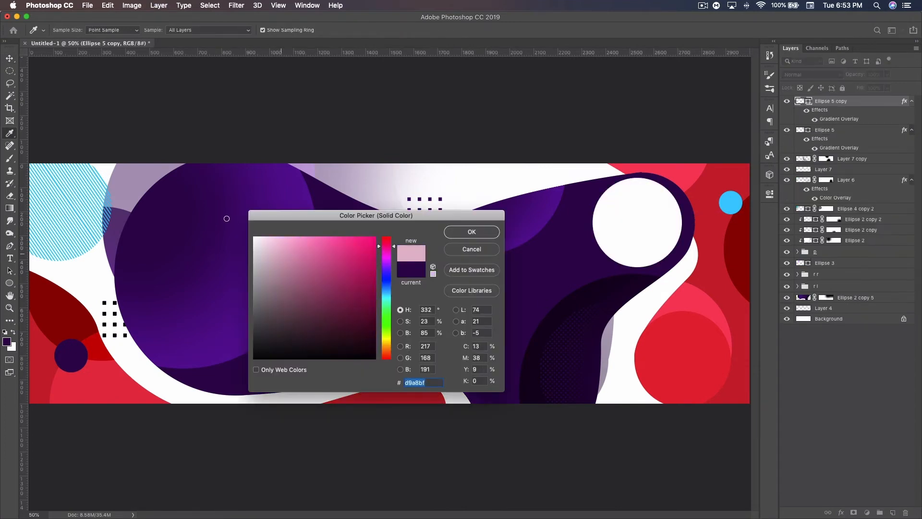
{"action": "left_click", "coordinate": [475, 233]}
Step: Change the white circle's Gradient Overlay to Normal blending at 20% opacity
{"action": "double_click", "coordinate": [864, 103]}
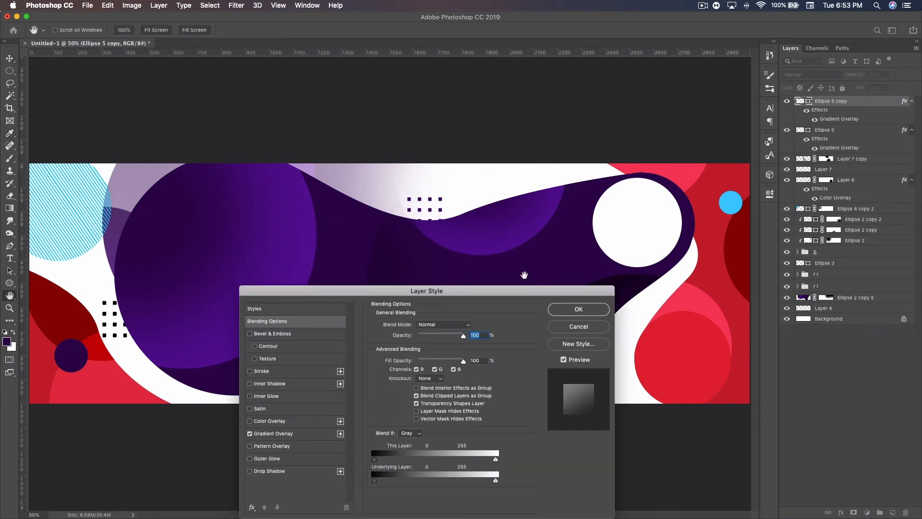
{"action": "left_click", "coordinate": [273, 433]}
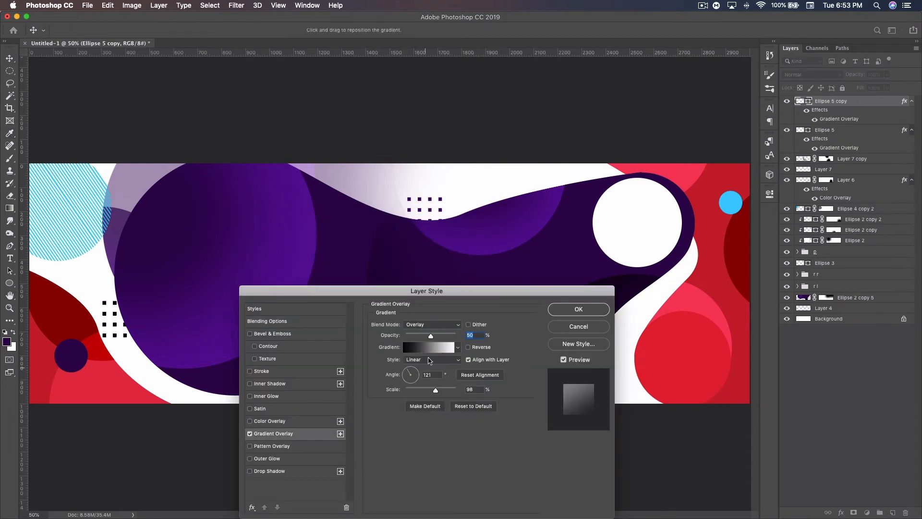
{"action": "left_click", "coordinate": [431, 324]}
{"action": "left_click", "coordinate": [419, 222]}
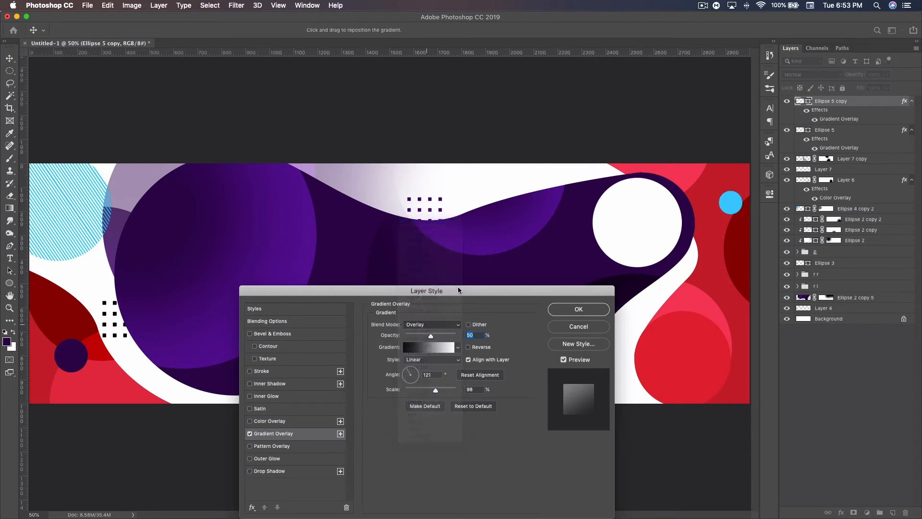
{"action": "left_click_drag", "start_coordinate": [446, 333], "coordinate": [415, 336]}
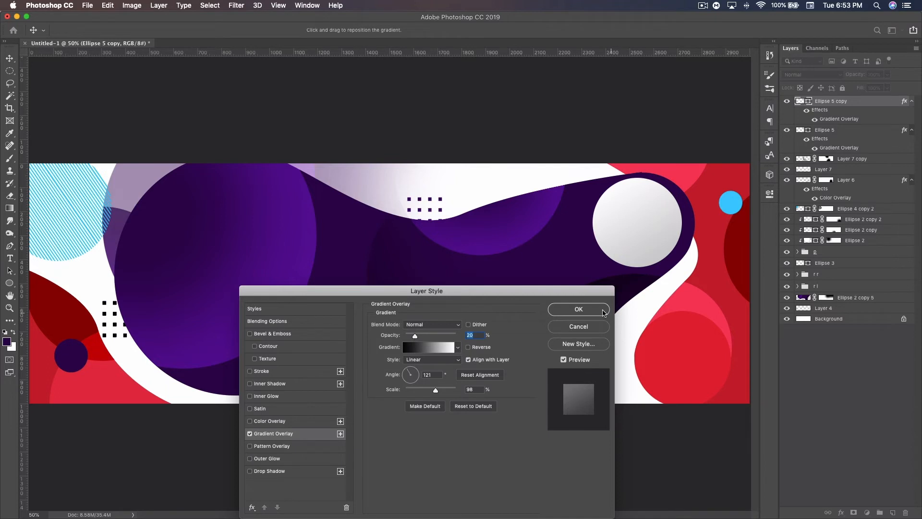
{"action": "left_click", "coordinate": [596, 311]}
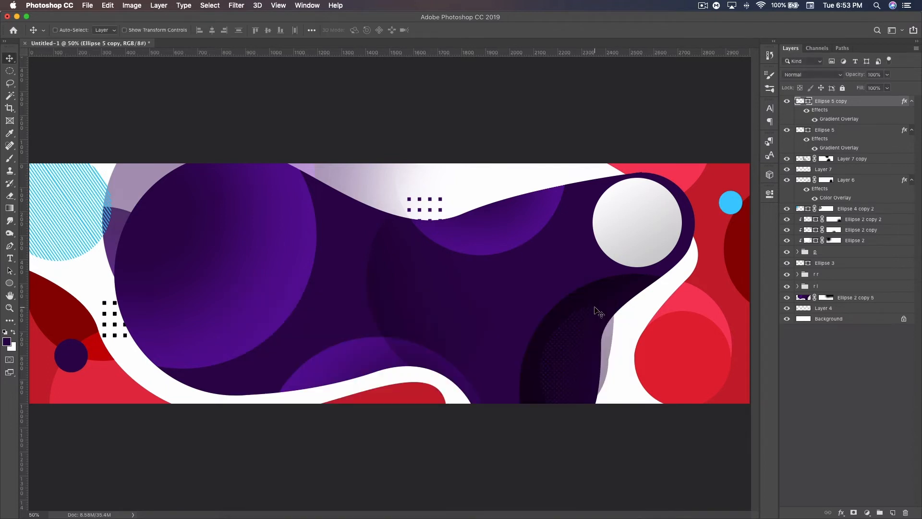
Step: Scale the white circle down to about 74%, keeping it near the top of the purple circle
{"action": "key", "text": "super+t"}
{"action": "left_click_drag", "start_coordinate": [634, 266], "coordinate": [644, 246]}
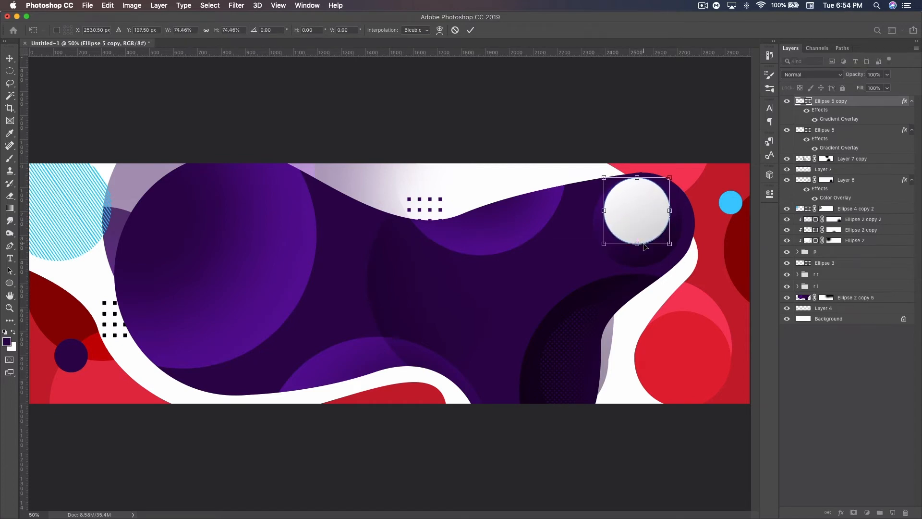
{"action": "key", "text": "Return"}
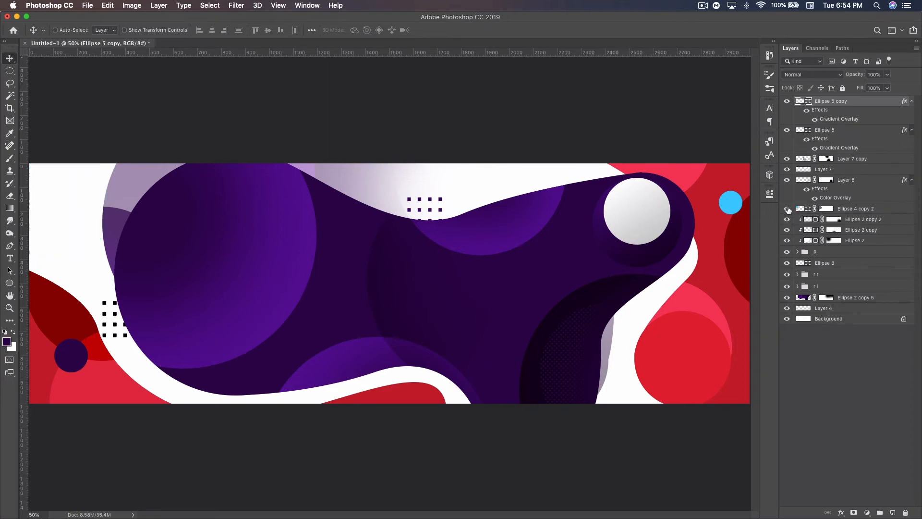
Step: Duplicate the blue striped circle, move the copy directly below the Ellipse 5 layer and place it behind the purple circle in the blob's right end
{"action": "left_click", "coordinate": [849, 210]}
{"action": "key", "text": "super+j"}
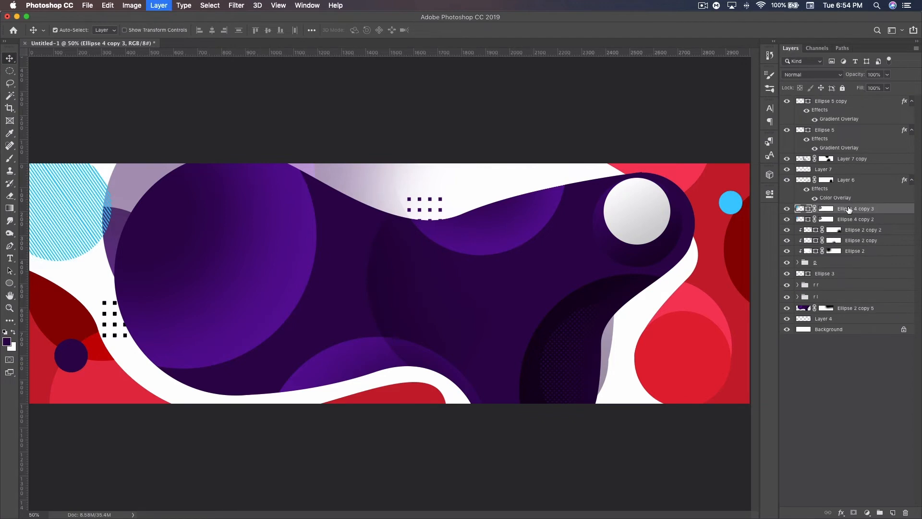
{"action": "left_click_drag", "start_coordinate": [848, 209], "coordinate": [832, 159]}
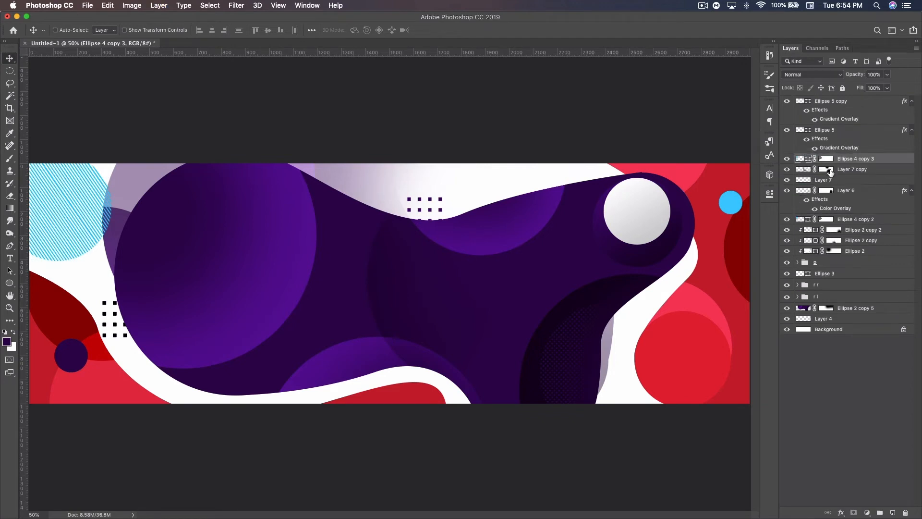
{"action": "left_click_drag", "start_coordinate": [369, 208], "coordinate": [639, 223]}
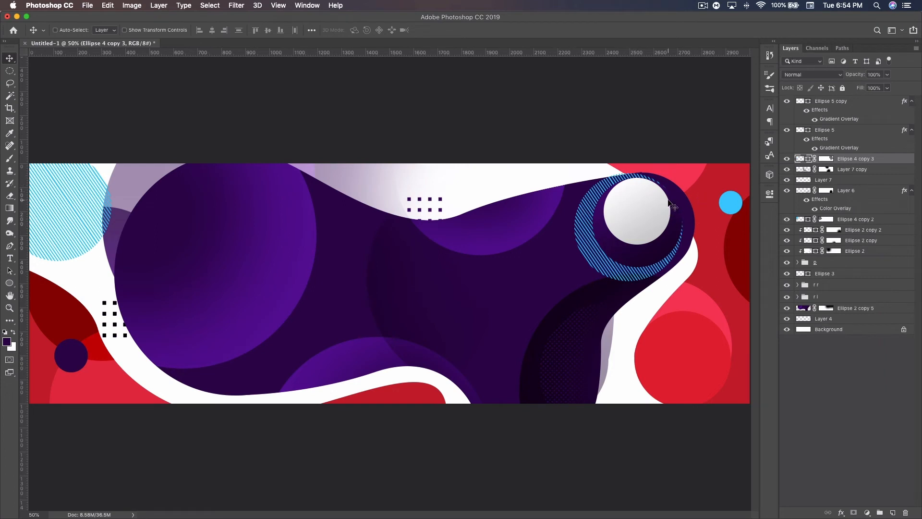
Step: Rotate the striped circle copy about 29° clockwise and shrink it slightly to fit around the purple circle
{"action": "key", "text": "super+t"}
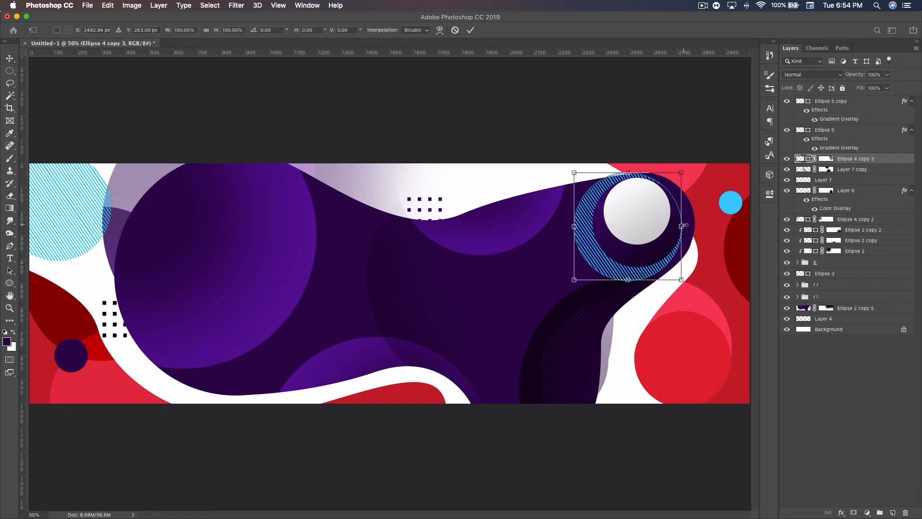
{"action": "left_click_drag", "start_coordinate": [693, 223], "coordinate": [688, 236]}
{"action": "left_click_drag", "start_coordinate": [647, 300], "coordinate": [645, 290]}
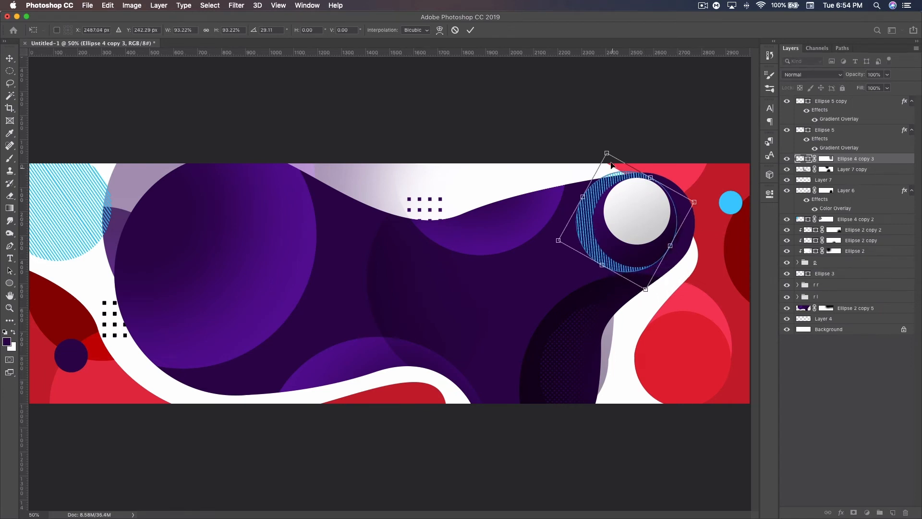
{"action": "left_click_drag", "start_coordinate": [608, 154], "coordinate": [612, 160]}
{"action": "key", "text": "Return"}
Step: Recolor the striped circle copy to white (ffffff) and nudge the solid white circle slightly to the right
{"action": "double_click", "coordinate": [800, 159]}
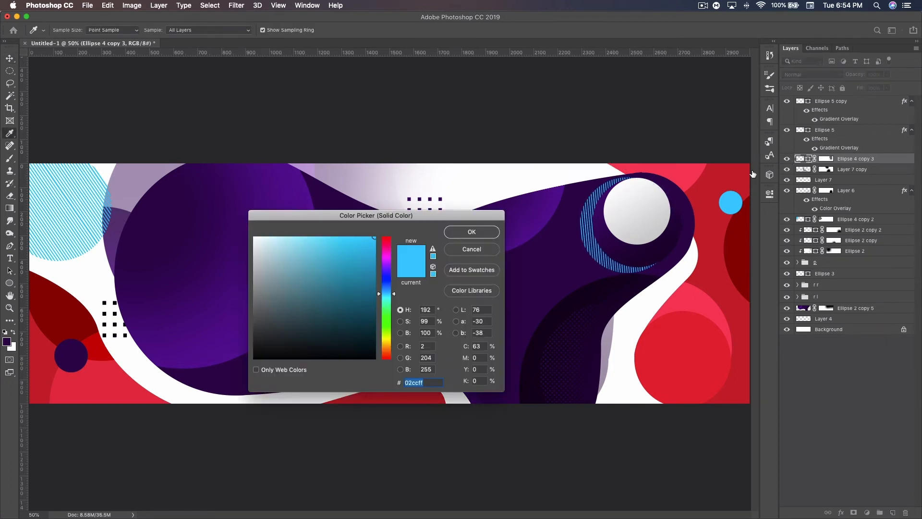
{"action": "type", "text": "ffffff"}
{"action": "left_click", "coordinate": [488, 233]}
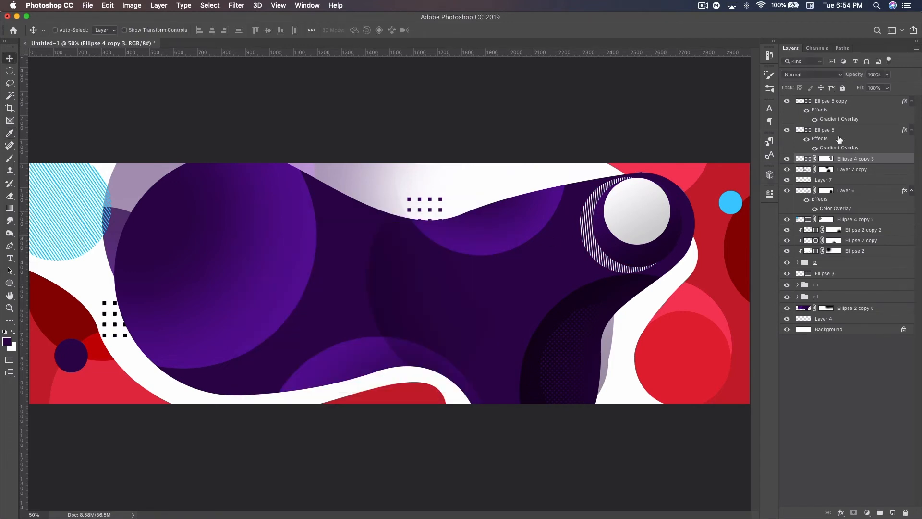
{"action": "left_click", "coordinate": [828, 102]}
{"action": "left_click_drag", "start_coordinate": [644, 210], "coordinate": [663, 192]}
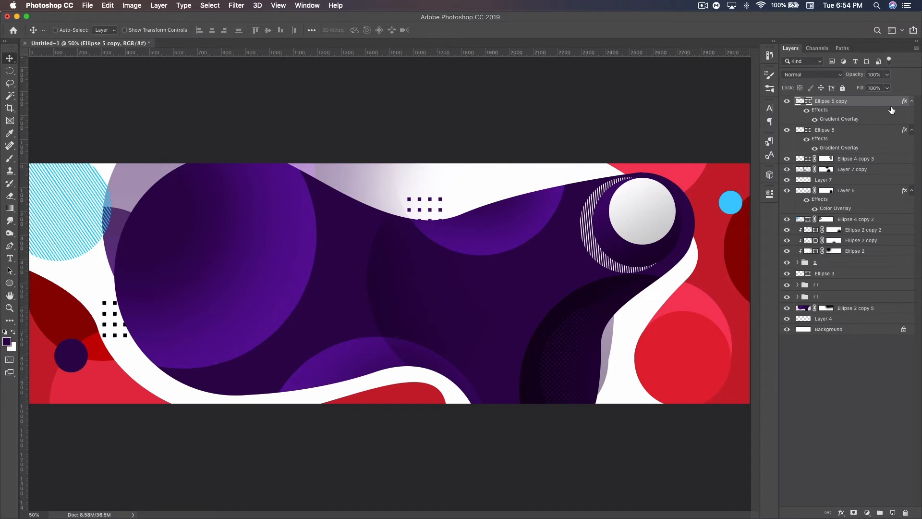
Step: Group the white, purple and striped circle layers of the blob's right end and name the group "r circle"
{"action": "left_click", "coordinate": [859, 160], "text": "shift"}
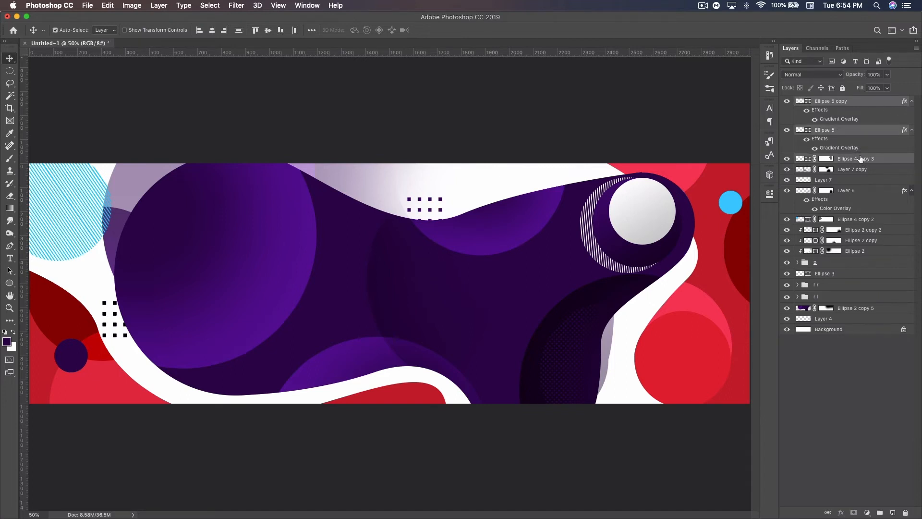
{"action": "key", "text": "super+g"}
{"action": "double_click", "coordinate": [822, 101]}
{"action": "type", "text": "r"}
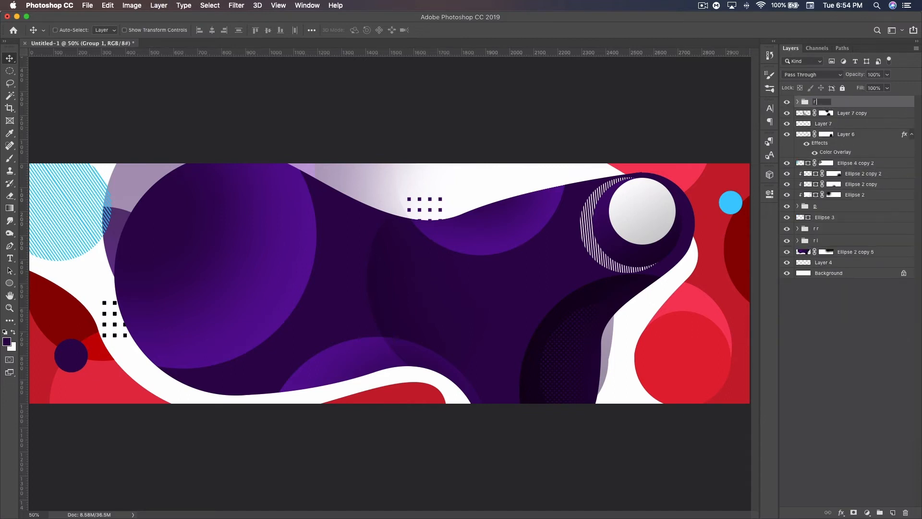
{"action": "key", "text": "Return"}
Step: Duplicate the white and purple circles, move the copies out of the "r circle" group and place them in the blob's left lobe
{"action": "left_click", "coordinate": [798, 102]}
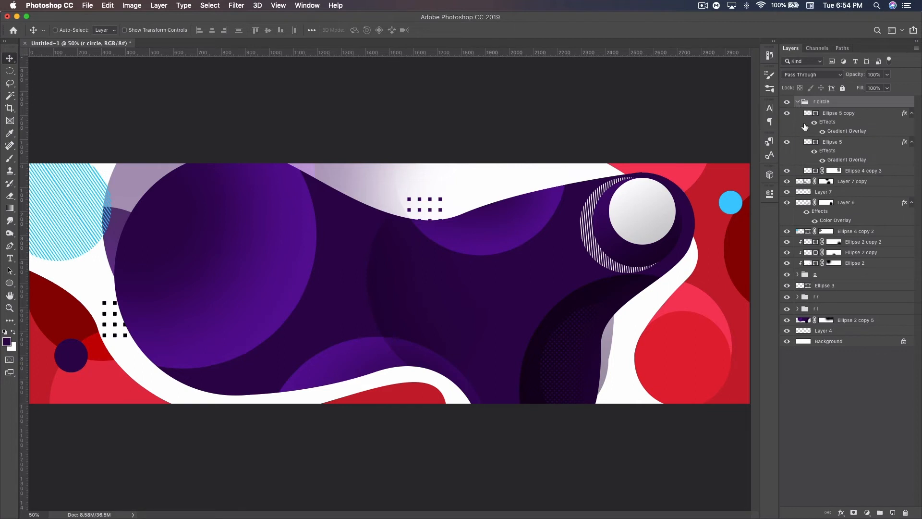
{"action": "left_click", "coordinate": [837, 114]}
{"action": "left_click", "coordinate": [836, 143], "text": "shift"}
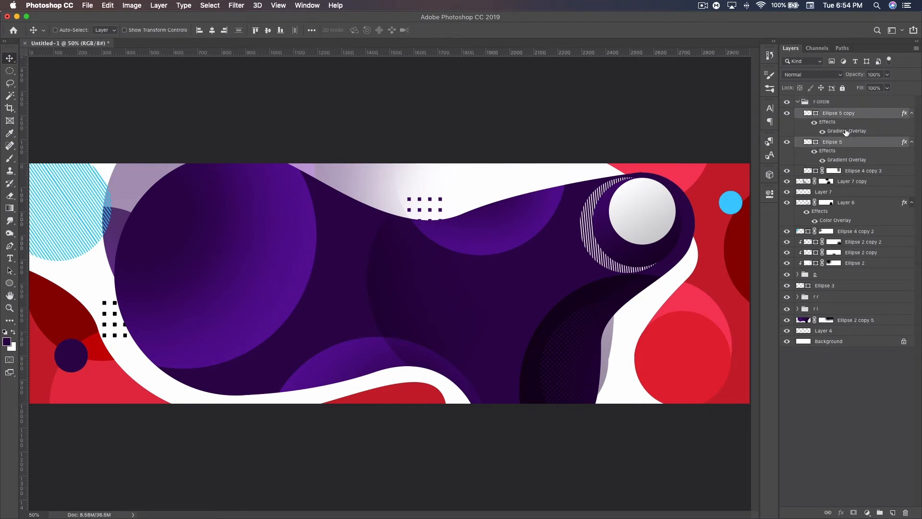
{"action": "key", "text": "super+j"}
{"action": "left_click_drag", "start_coordinate": [840, 112], "coordinate": [841, 97]}
{"action": "left_click", "coordinate": [797, 159]}
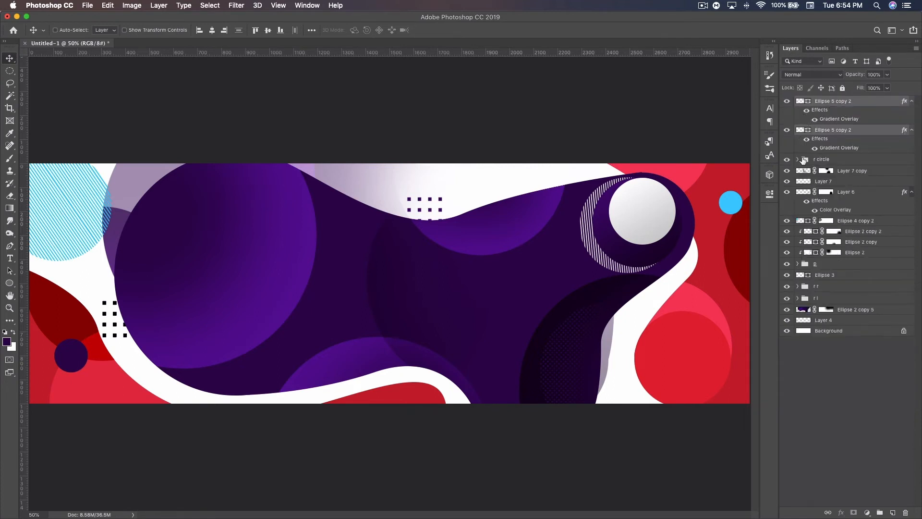
{"action": "left_click_drag", "start_coordinate": [648, 213], "coordinate": [200, 279]}
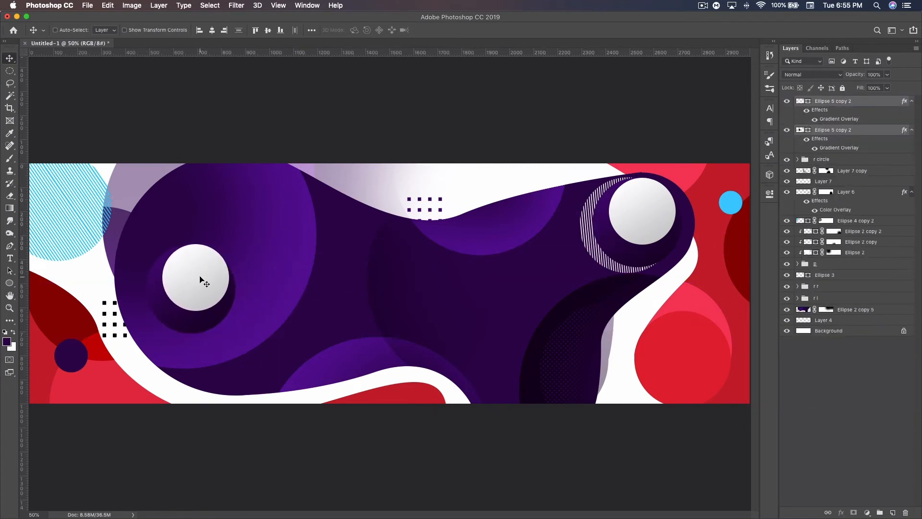
Step: Enlarge the left purple circle copy to about 592 px and shift it slightly down and right behind the white circle
{"action": "left_click", "coordinate": [841, 131]}
{"action": "key", "text": "super+t"}
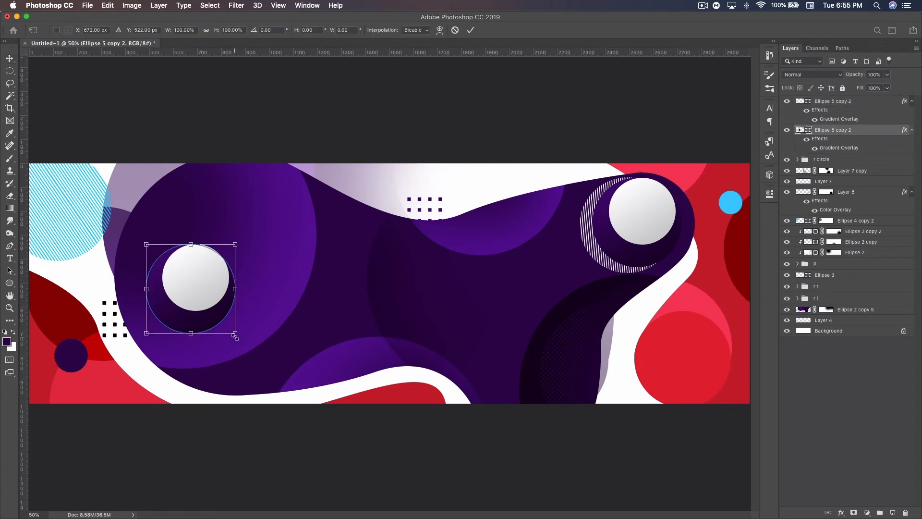
{"action": "left_click_drag", "start_coordinate": [235, 333], "coordinate": [268, 366]}
{"action": "left_click_drag", "start_coordinate": [143, 244], "coordinate": [126, 224]}
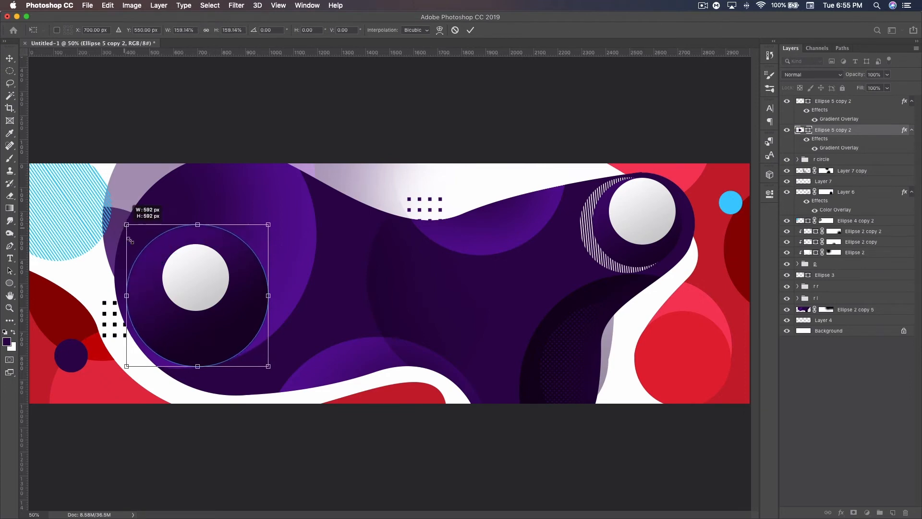
{"action": "left_click_drag", "start_coordinate": [189, 314], "coordinate": [194, 327]}
{"action": "key", "text": "Return"}
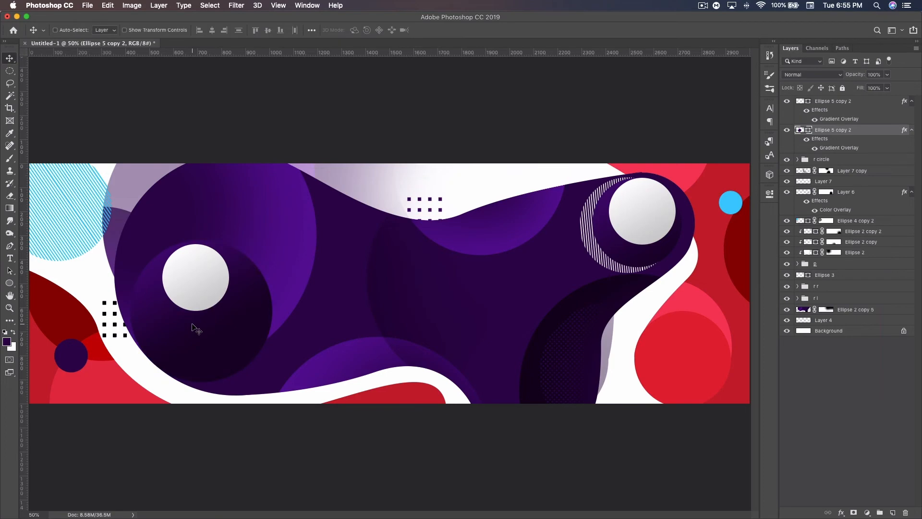
Step: Change the Gradient Overlay angle of the enlarged purple circle in the blob's left lobe
{"action": "double_click", "coordinate": [873, 131]}
{"action": "left_click", "coordinate": [283, 435]}
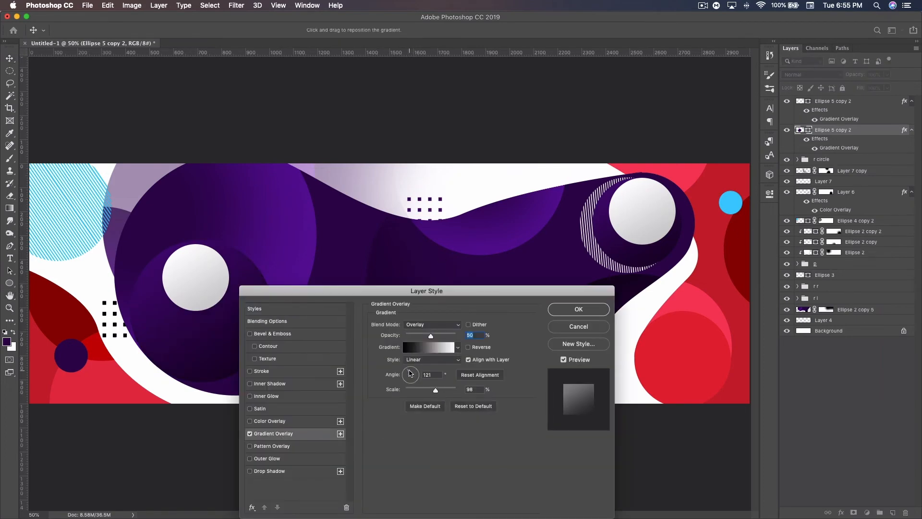
{"action": "left_click_drag", "start_coordinate": [410, 373], "coordinate": [432, 367]}
{"action": "left_click", "coordinate": [584, 312]}
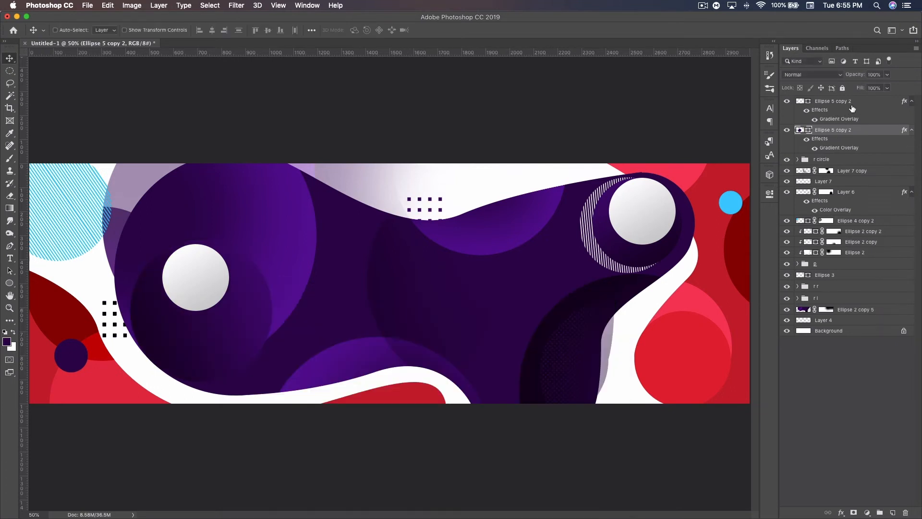
Step: Enlarge the white circle in the blob's left lobe and shift it down and right over the purple circle
{"action": "left_click", "coordinate": [852, 107]}
{"action": "key", "text": "super+t"}
{"action": "left_click_drag", "start_coordinate": [229, 311], "coordinate": [247, 328]}
{"action": "left_click_drag", "start_coordinate": [210, 262], "coordinate": [228, 284]}
{"action": "key", "text": "Return"}
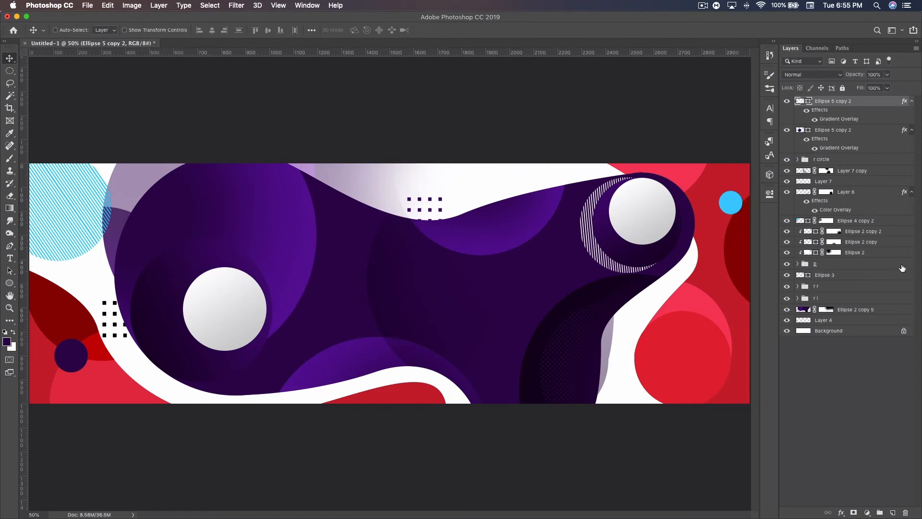
Step: Duplicate the striped circle inside the "r circle" group and move the copy out above the group
{"action": "left_click", "coordinate": [797, 160]}
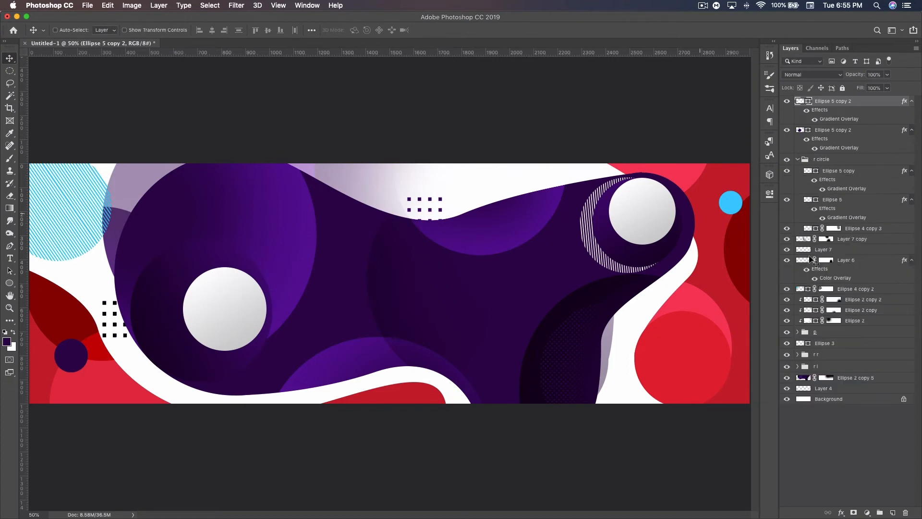
{"action": "left_click", "coordinate": [851, 230]}
{"action": "key", "text": "super+j"}
{"action": "left_click_drag", "start_coordinate": [847, 231], "coordinate": [813, 170]}
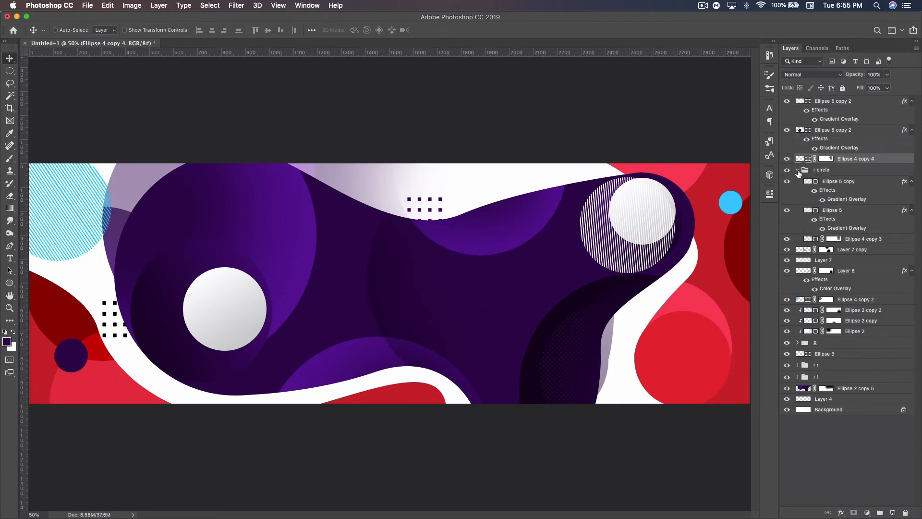
{"action": "left_click", "coordinate": [798, 170]}
Step: Place the striped circle copy behind the left white circle, resizing it so its stripes show along the lower-left edge
{"action": "left_click_drag", "start_coordinate": [641, 225], "coordinate": [232, 304]}
{"action": "left_click_drag", "start_coordinate": [858, 160], "coordinate": [853, 127]}
{"action": "left_click_drag", "start_coordinate": [218, 298], "coordinate": [215, 271]}
{"action": "key", "text": "super+t"}
{"action": "left_click_drag", "start_coordinate": [225, 319], "coordinate": [245, 312]}
{"action": "key", "text": "Return"}
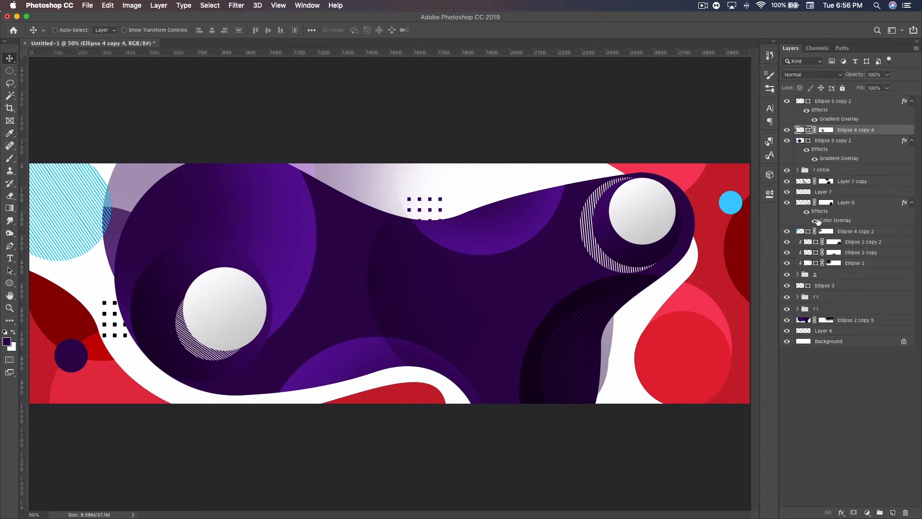
Step: Duplicate the dotted pattern Layer 6 to the top of the stack, place it over the left white circle and clip it there
{"action": "left_click", "coordinate": [787, 203]}
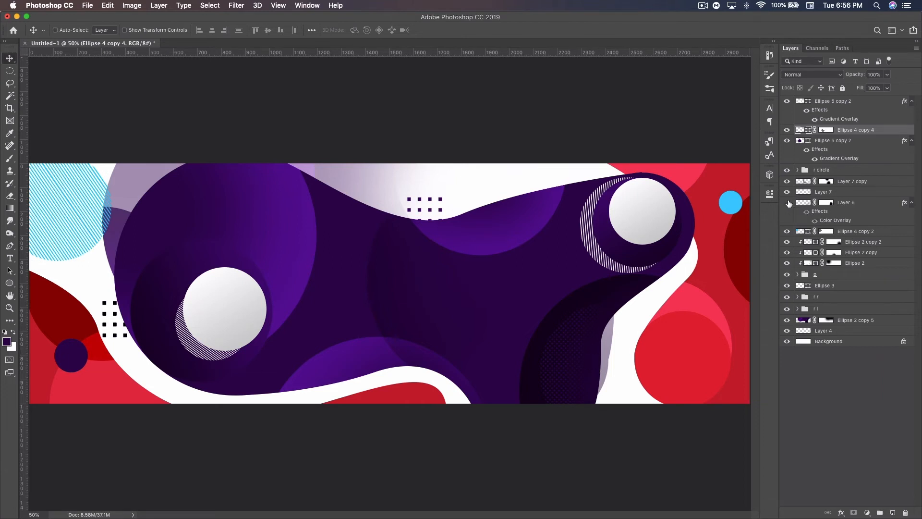
{"action": "left_click", "coordinate": [846, 203]}
{"action": "key", "text": "super+j"}
{"action": "left_click_drag", "start_coordinate": [854, 204], "coordinate": [838, 101]}
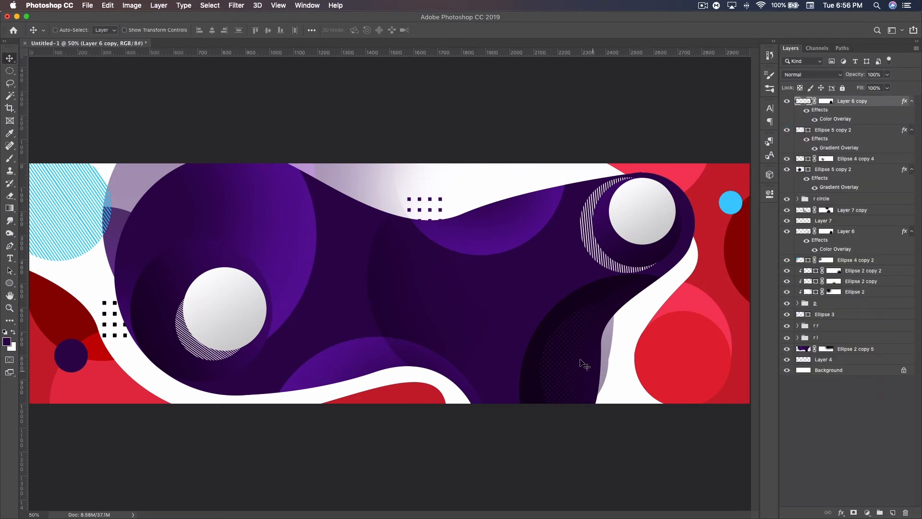
{"action": "left_click_drag", "start_coordinate": [581, 362], "coordinate": [255, 300]}
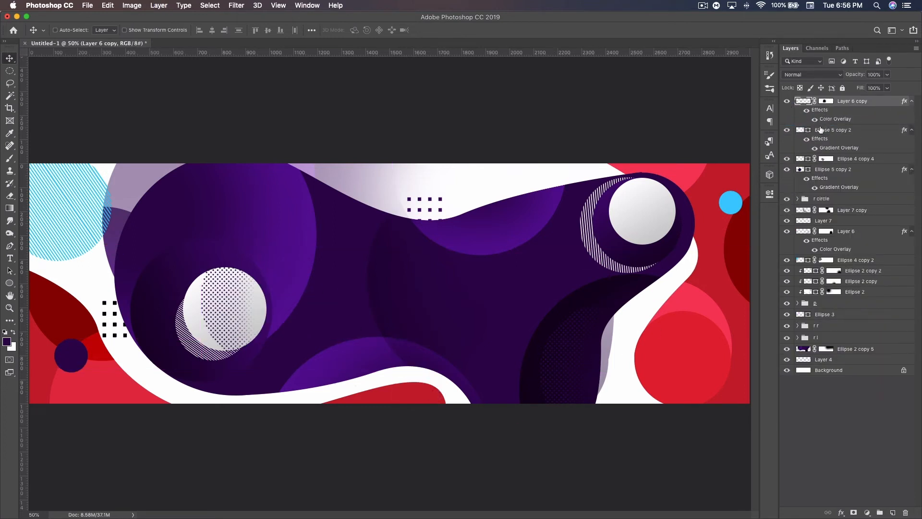
{"action": "left_click", "coordinate": [911, 102]}
{"action": "left_click", "coordinate": [867, 106], "text": "alt"}
{"action": "left_click_drag", "start_coordinate": [217, 296], "coordinate": [221, 297]}
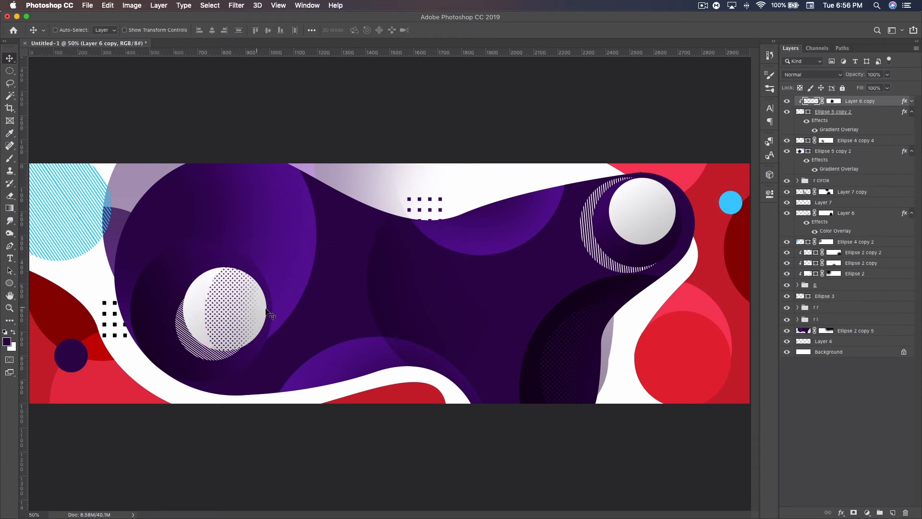
Step: Scale the clipped dots to 66.73%, rotate them -24.56°, shift them to the circle's right edge and lower their opacity to about 29%
{"action": "key", "text": "super+t"}
{"action": "left_click_drag", "start_coordinate": [343, 382], "coordinate": [330, 290]}
{"action": "left_click_drag", "start_coordinate": [263, 290], "coordinate": [293, 298]}
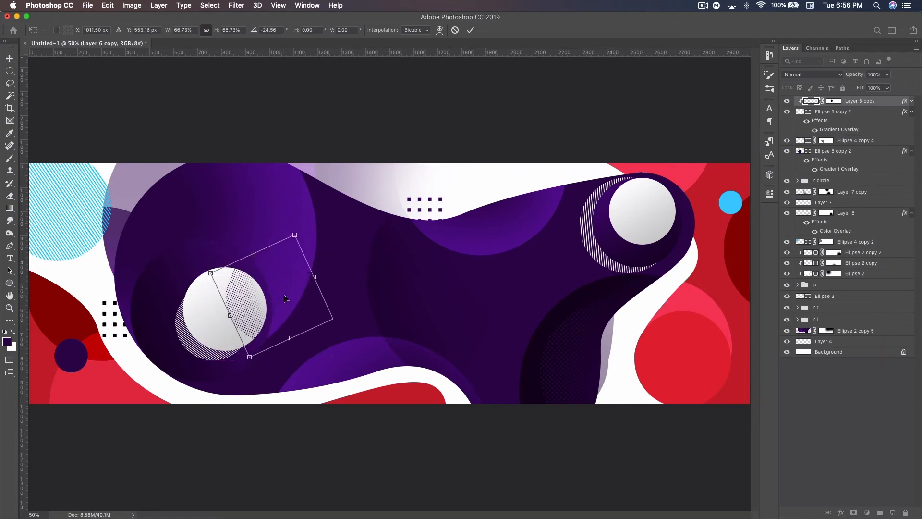
{"action": "key", "text": "Return"}
{"action": "left_click_drag", "start_coordinate": [854, 78], "coordinate": [819, 75]}
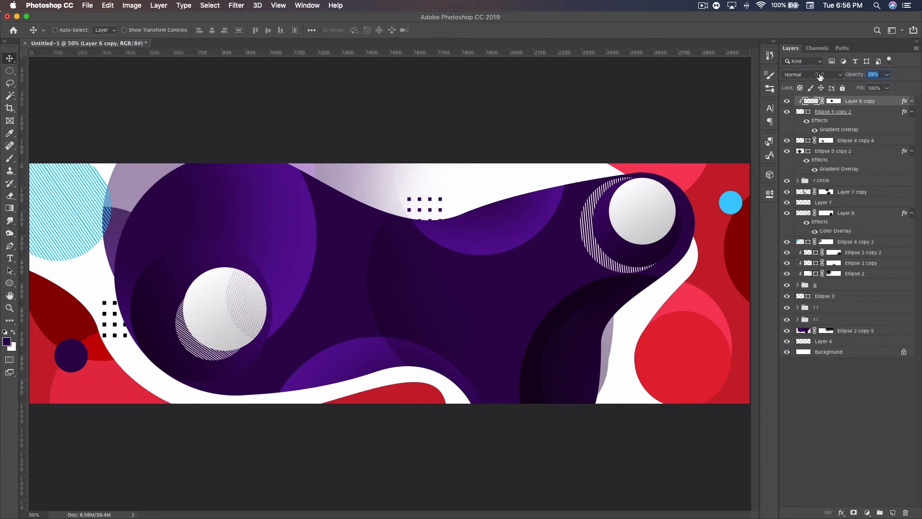
{"action": "left_click_drag", "start_coordinate": [818, 77], "coordinate": [818, 77]}
Step: Duplicate the left white circle, clip the copy to the original and recolor its fill black
{"action": "left_click", "coordinate": [844, 113]}
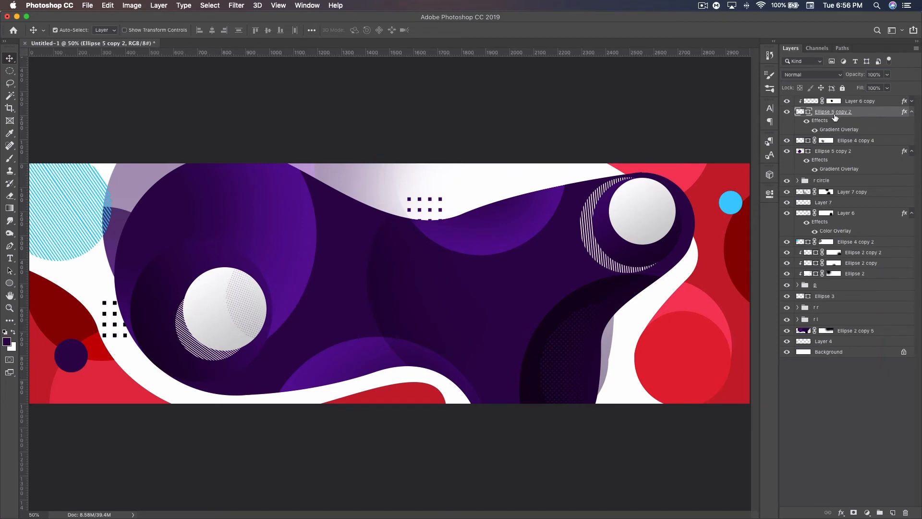
{"action": "key", "text": "super+j"}
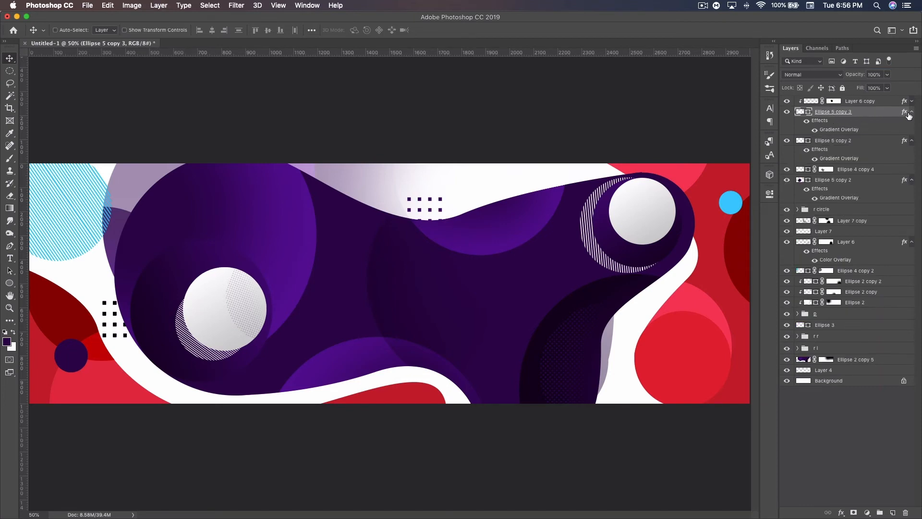
{"action": "left_click", "coordinate": [910, 112]}
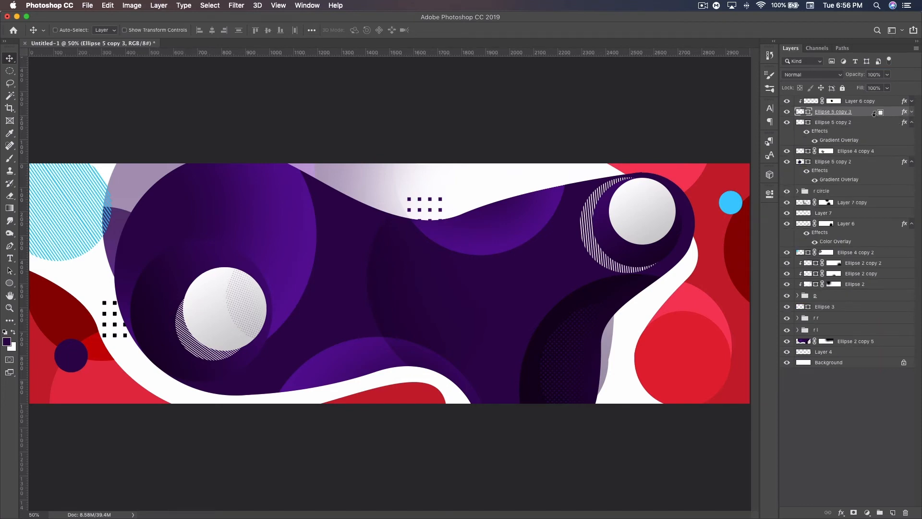
{"action": "left_click", "coordinate": [874, 114], "text": "alt"}
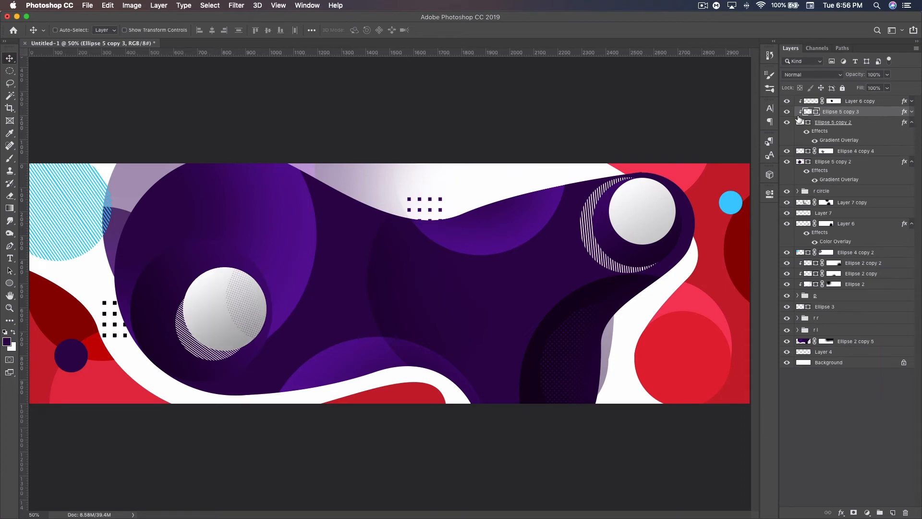
{"action": "double_click", "coordinate": [816, 113]}
{"action": "left_click_drag", "start_coordinate": [281, 336], "coordinate": [226, 384]}
{"action": "left_click", "coordinate": [471, 231]}
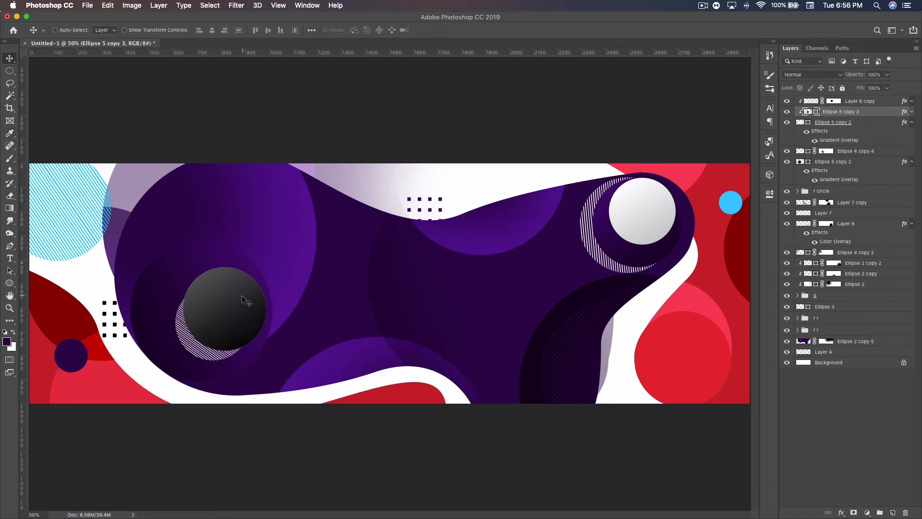
Step: Offset the clipped black circle up and left within the white circle and set its opacity to 6%
{"action": "left_click_drag", "start_coordinate": [242, 297], "coordinate": [238, 297]}
{"action": "left_click_drag", "start_coordinate": [232, 266], "coordinate": [224, 265]}
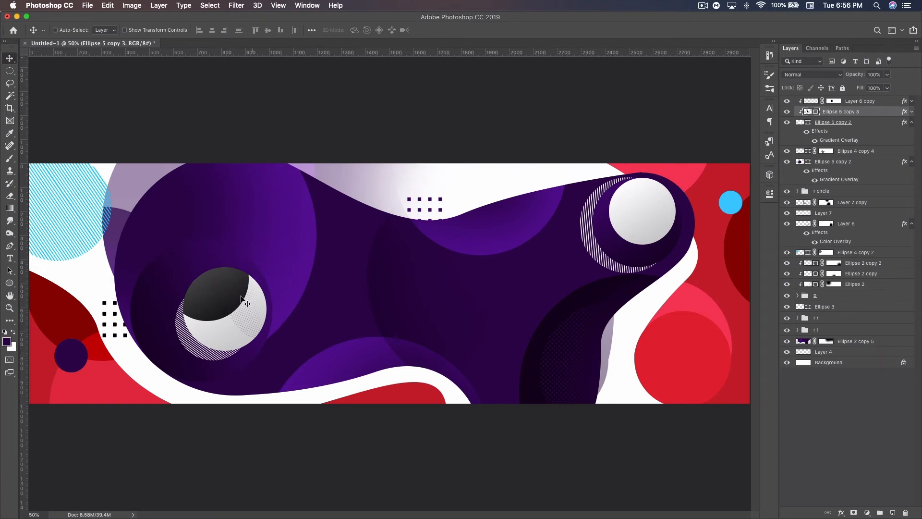
{"action": "left_click_drag", "start_coordinate": [861, 79], "coordinate": [810, 72]}
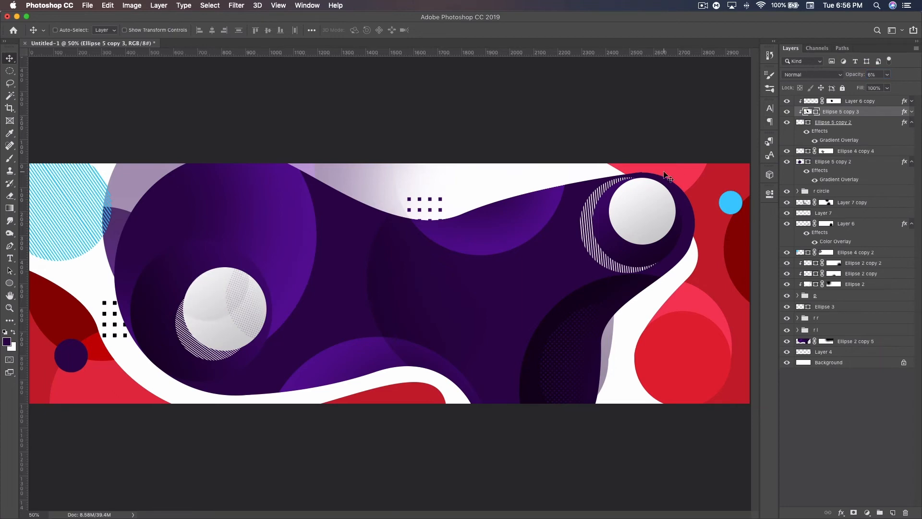
Step: Group all circle layers of the blob's left lobe and name the group "l circle"
{"action": "left_click", "coordinate": [911, 122]}
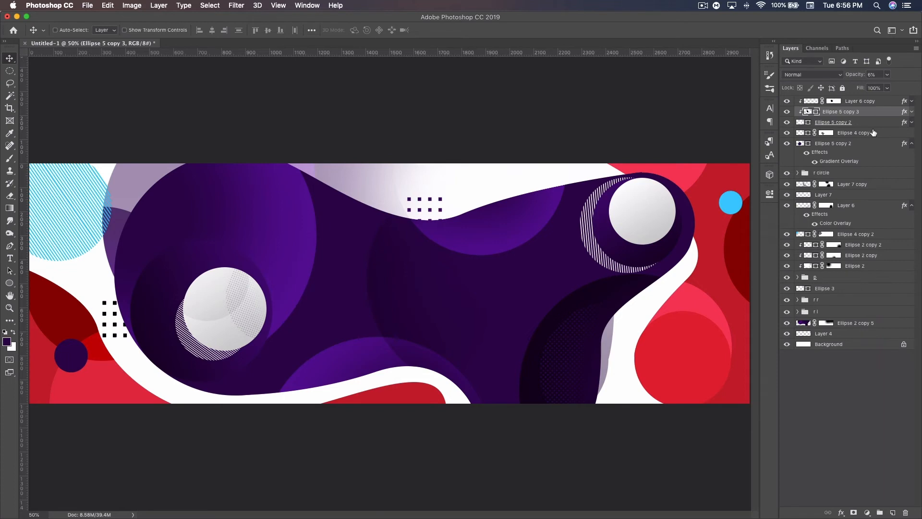
{"action": "left_click", "coordinate": [836, 144]}
{"action": "left_click", "coordinate": [859, 101], "text": "shift"}
{"action": "key", "text": "ctrl+g"}
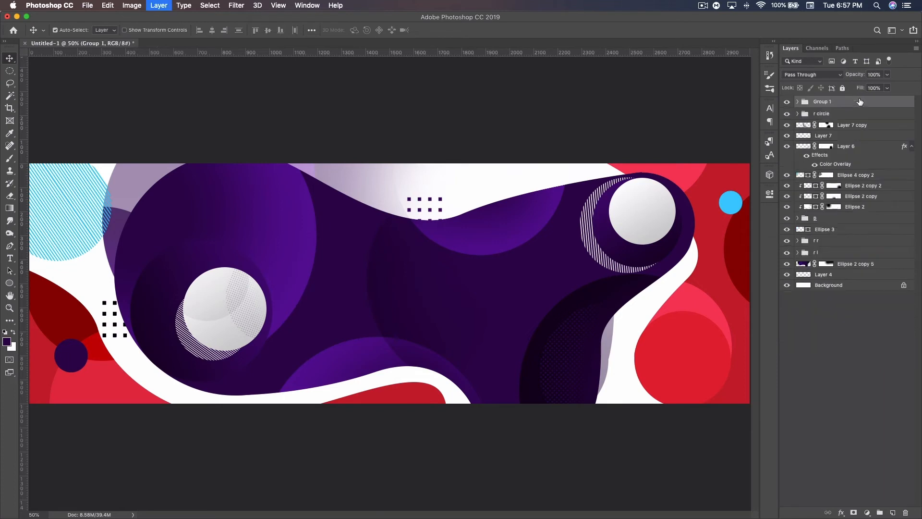
{"action": "double_click", "coordinate": [822, 102]}
{"action": "key", "text": "BackSpace"}
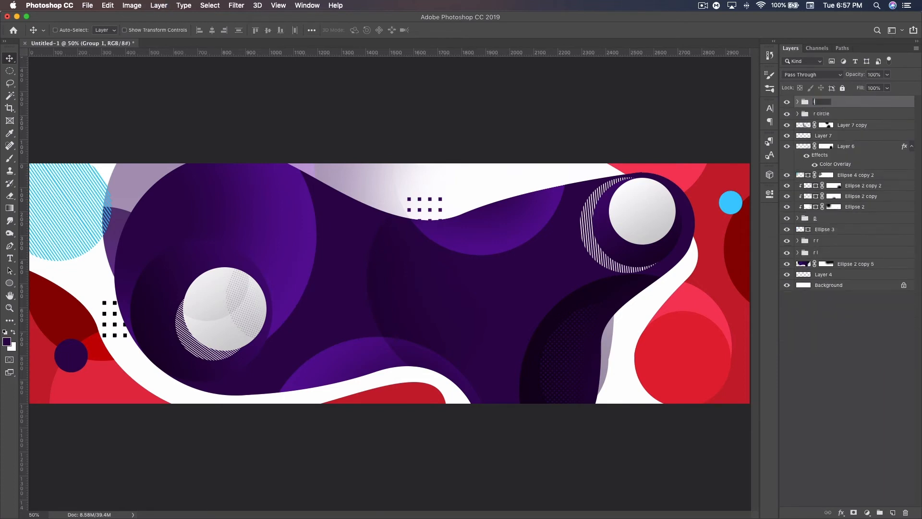
{"action": "key", "text": "Return"}
Step: Duplicate the large purple circle in the "l circle" group twice and clear the layer styles of both copies
{"action": "left_click", "coordinate": [797, 102]}
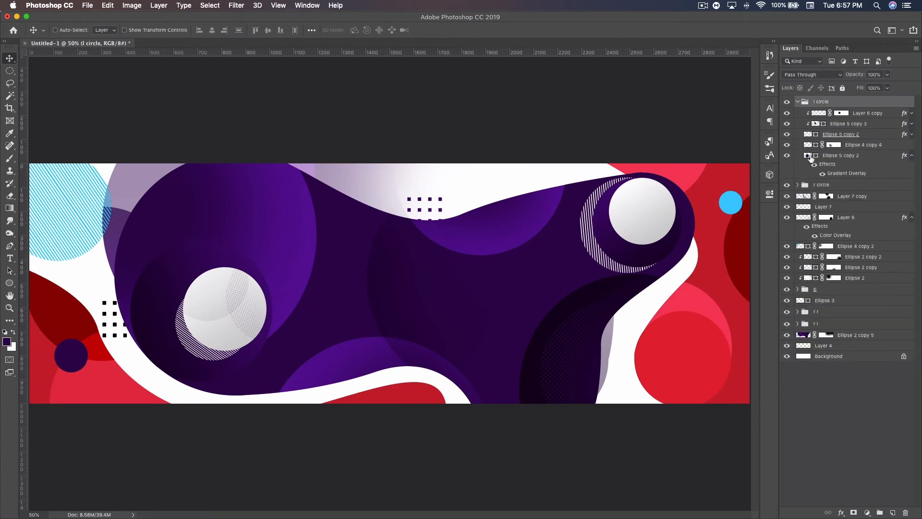
{"action": "left_click", "coordinate": [812, 163]}
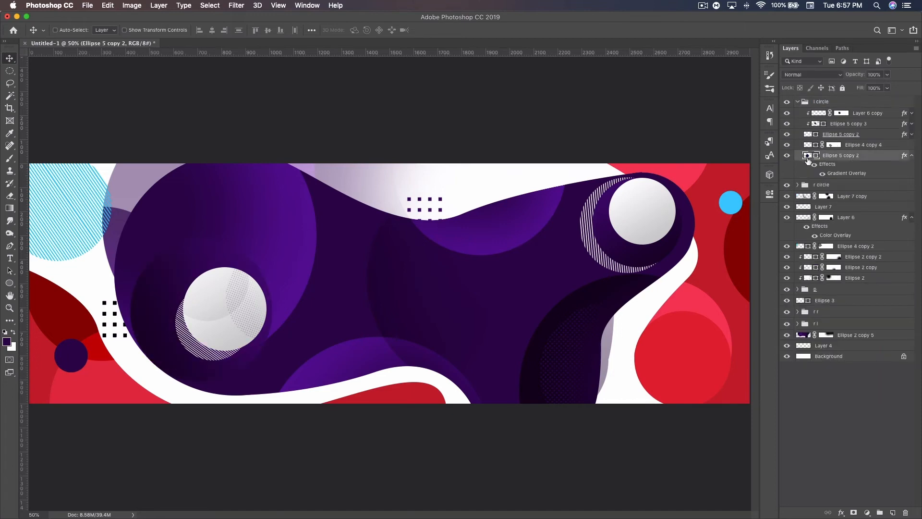
{"action": "key", "text": "super+j"}
{"action": "key", "text": "super+j"}
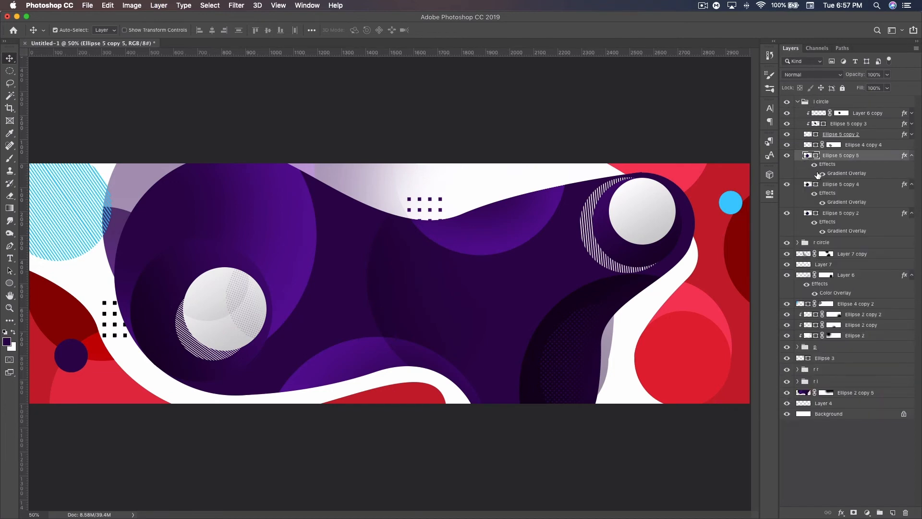
{"action": "left_click", "coordinate": [855, 188], "text": "shift"}
{"action": "right_click", "coordinate": [871, 187]}
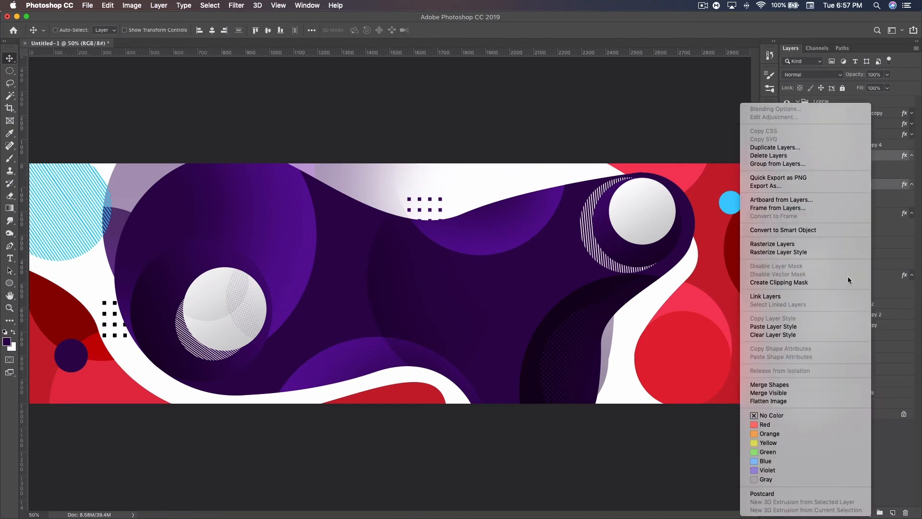
{"action": "left_click", "coordinate": [780, 335]}
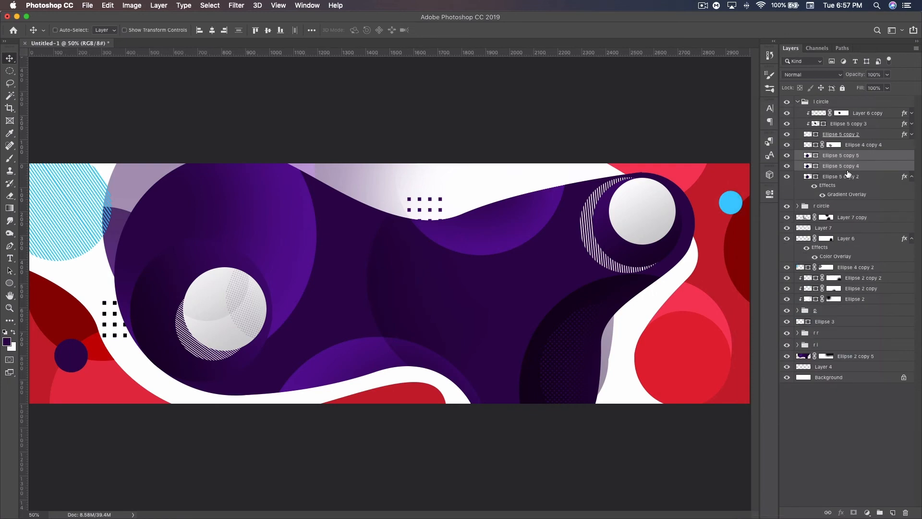
Step: Recolor the lower purple circle copy white, set it to Overlay, move it down and left, and clip it to the original circle
{"action": "double_click", "coordinate": [816, 169]}
{"action": "left_click_drag", "start_coordinate": [315, 271], "coordinate": [201, 215]}
{"action": "left_click", "coordinate": [475, 232]}
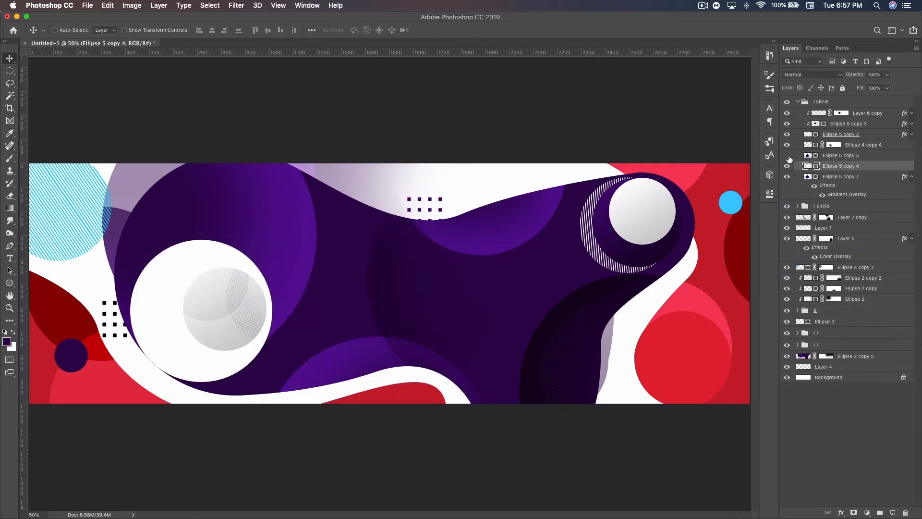
{"action": "left_click", "coordinate": [805, 76]}
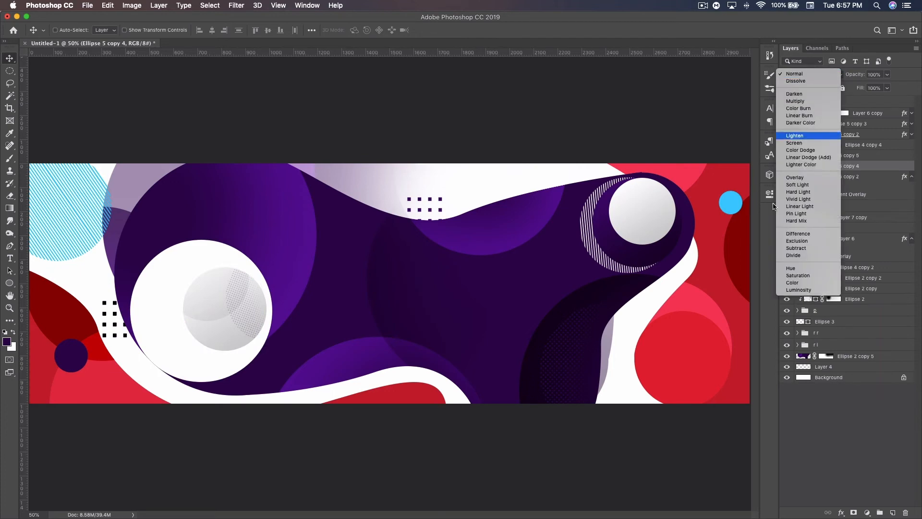
{"action": "left_click", "coordinate": [799, 177]}
{"action": "left_click_drag", "start_coordinate": [220, 284], "coordinate": [181, 359]}
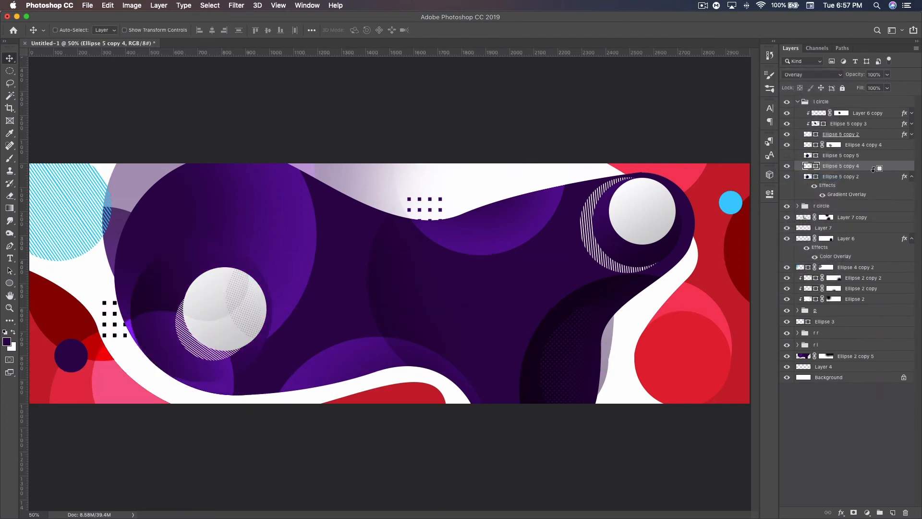
{"action": "left_click", "coordinate": [873, 174], "text": "alt"}
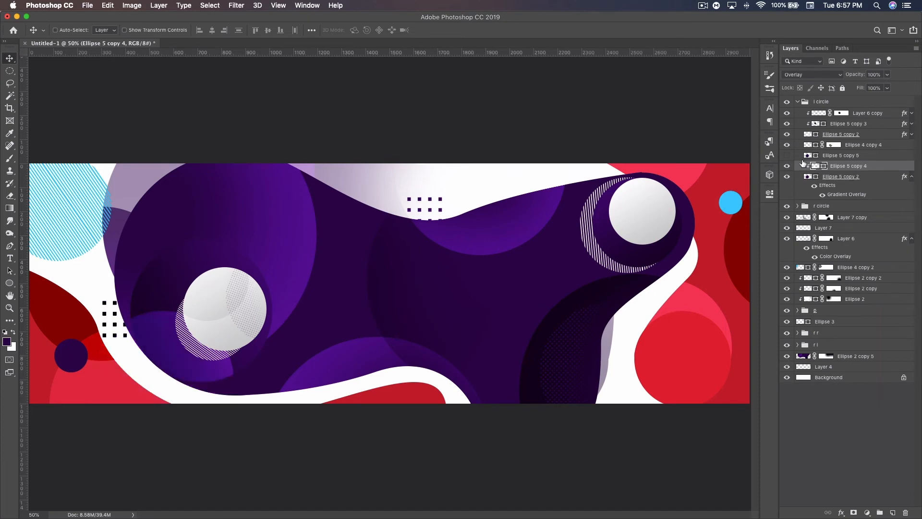
Step: Show the upper purple circle copy, clip it to the same base circle and move it down to the lower edge
{"action": "left_click", "coordinate": [786, 156]}
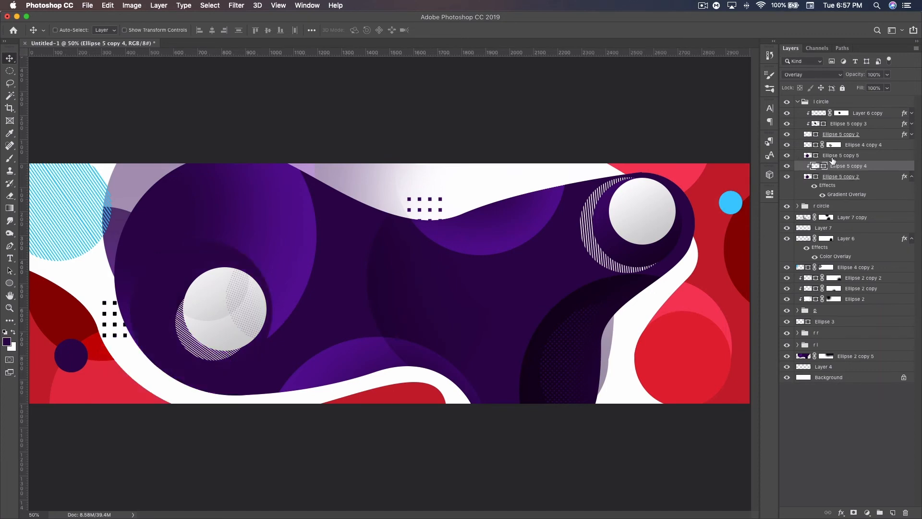
{"action": "left_click", "coordinate": [863, 160], "text": "alt"}
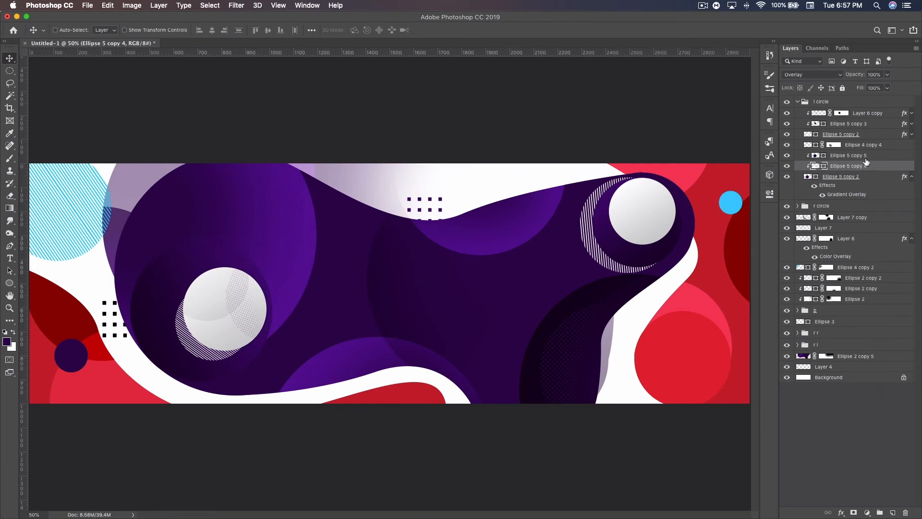
{"action": "left_click", "coordinate": [863, 156]}
{"action": "left_click_drag", "start_coordinate": [213, 284], "coordinate": [188, 378]}
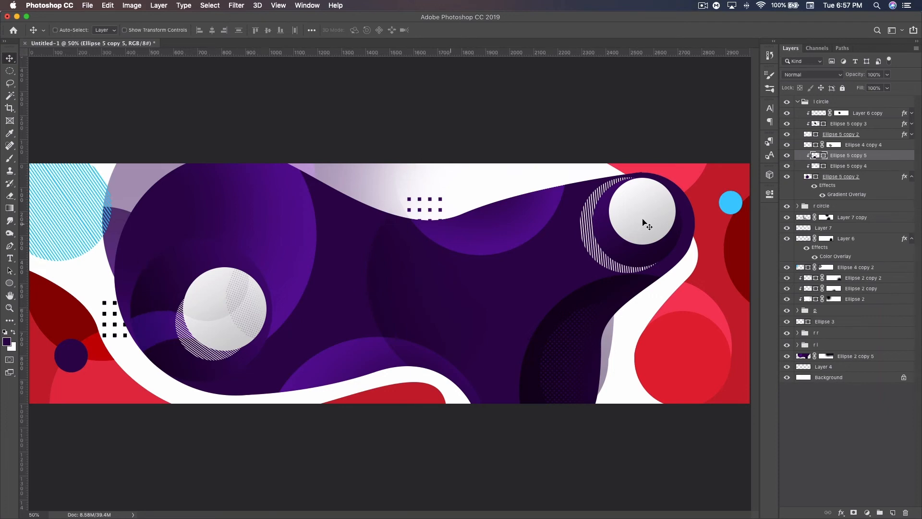
{"action": "left_click", "coordinate": [797, 101]}
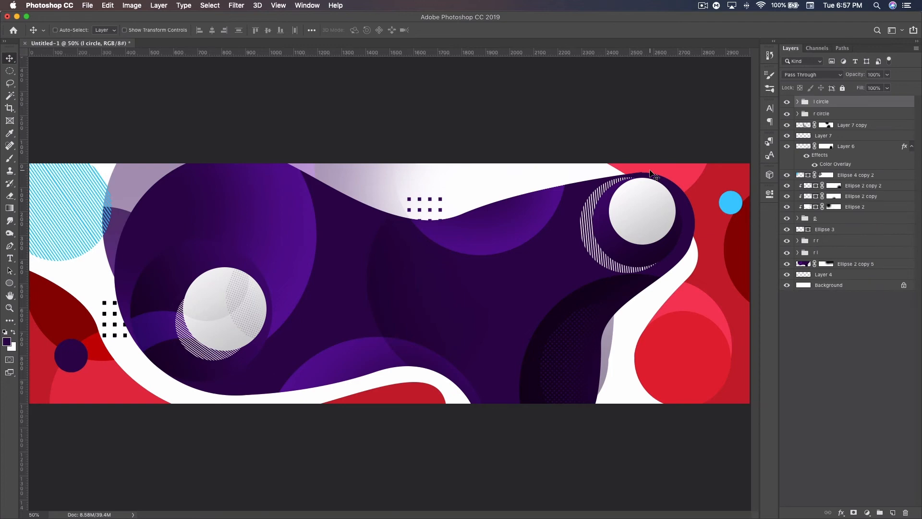
Step: Examine the layers and clipping masks inside the "r l" group of red corner shapes
{"action": "key", "text": "super+minus"}
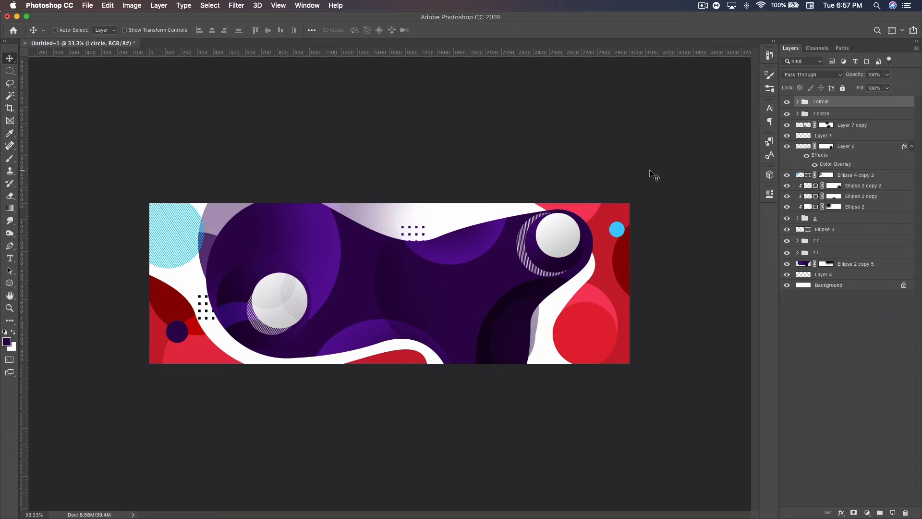
{"action": "left_click", "coordinate": [797, 253]}
{"action": "left_click_drag", "start_coordinate": [851, 286], "coordinate": [841, 277]}
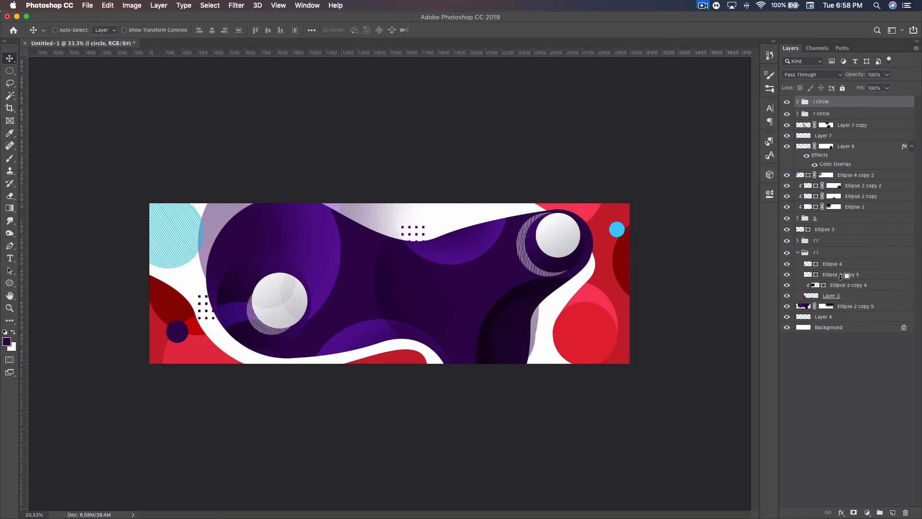
{"action": "left_click", "coordinate": [841, 289], "text": "alt"}
{"action": "left_click_drag", "start_coordinate": [854, 276], "coordinate": [851, 286]}
{"action": "left_click", "coordinate": [850, 287], "text": "alt"}
{"action": "left_click", "coordinate": [797, 253]}
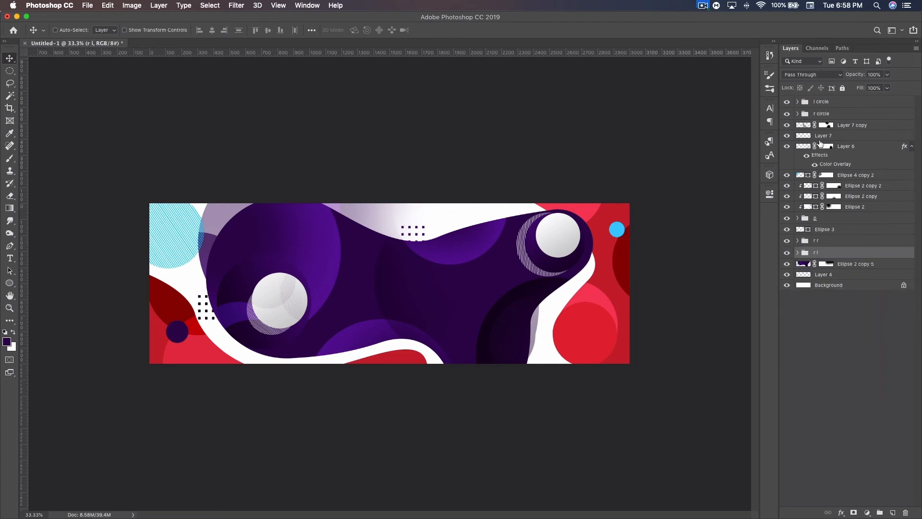
Step: Duplicate Layer 7, bring the copy above all other layers and set its blending mode to Normal
{"action": "left_click", "coordinate": [848, 101]}
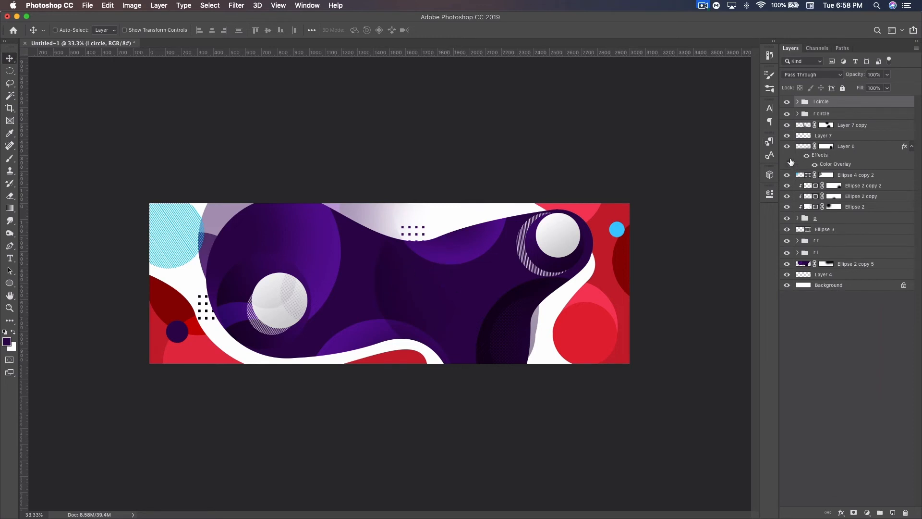
{"action": "left_click", "coordinate": [787, 136]}
{"action": "left_click", "coordinate": [786, 137]}
{"action": "left_click", "coordinate": [841, 137]}
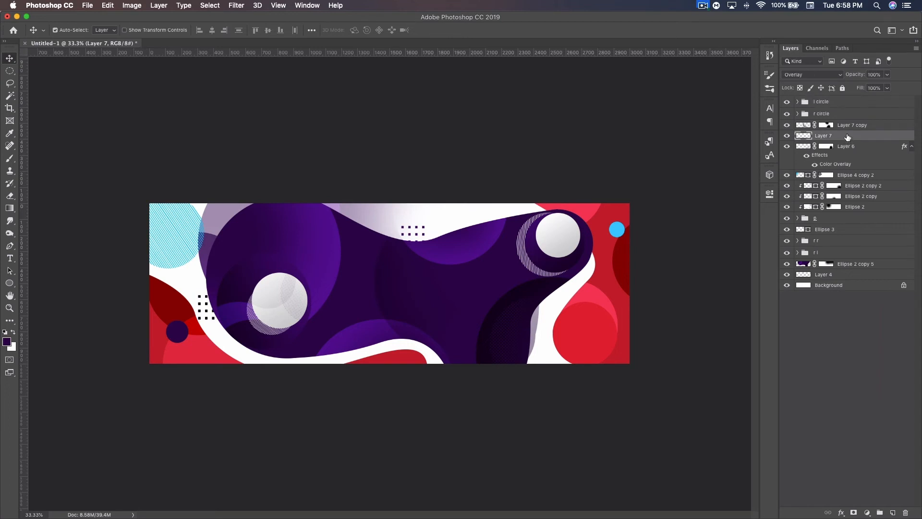
{"action": "key", "text": "super+j"}
{"action": "key", "text": "super+shift+bracketright"}
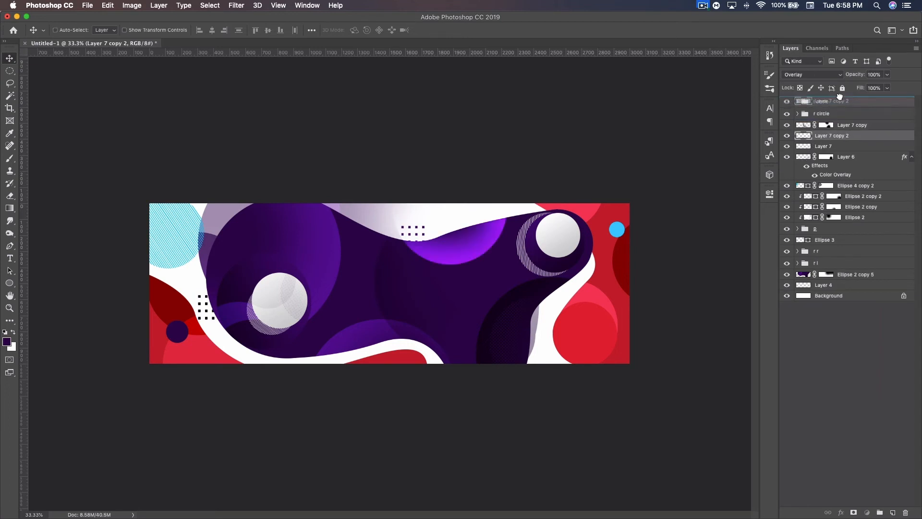
{"action": "left_click", "coordinate": [816, 74]}
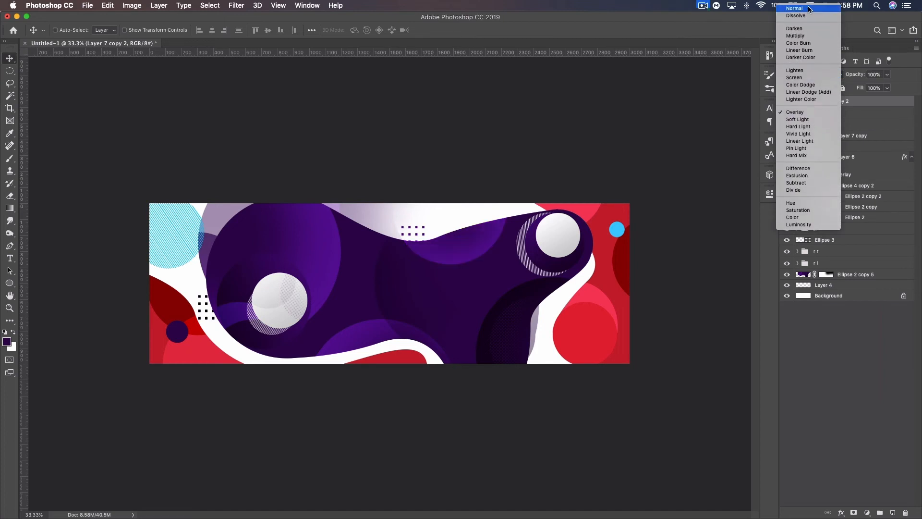
{"action": "left_click", "coordinate": [807, 8]}
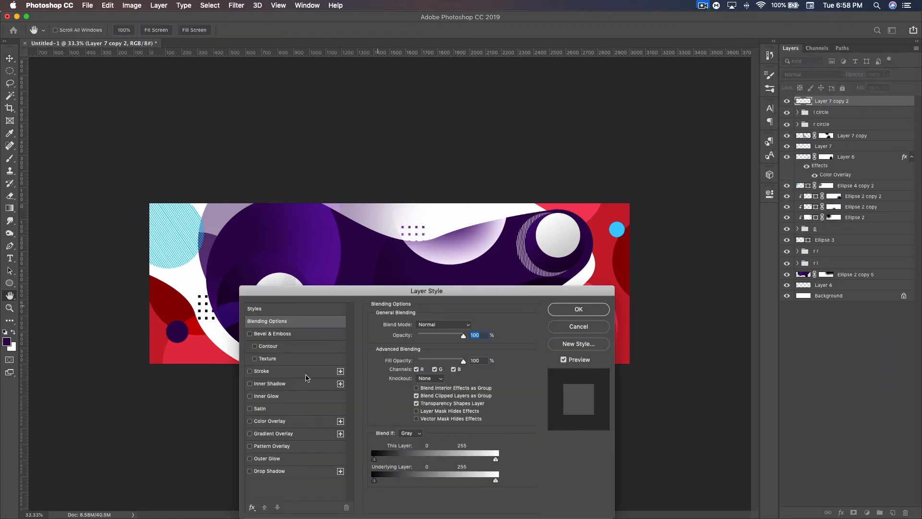
Step: Give the Layer 7 copy a purple #48007c Color Overlay in Normal mode at 100% opacity
{"action": "left_click", "coordinate": [270, 421]}
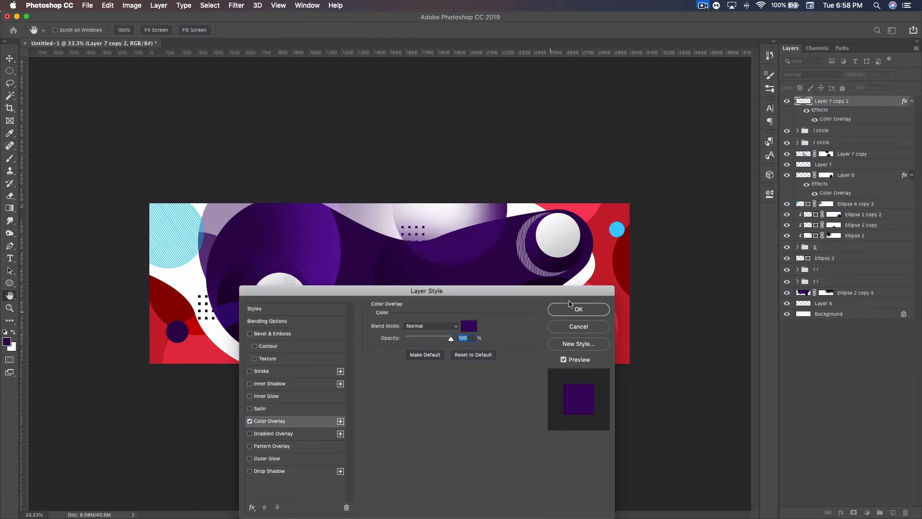
{"action": "left_click", "coordinate": [470, 327]}
{"action": "left_click_drag", "start_coordinate": [373, 308], "coordinate": [376, 299]}
{"action": "left_click", "coordinate": [486, 231]}
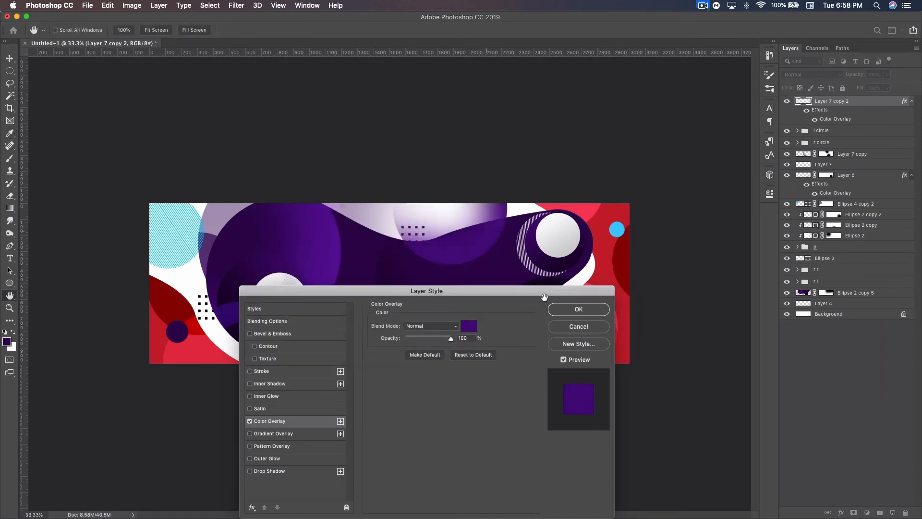
{"action": "left_click", "coordinate": [578, 309]}
Step: Move the purple gradient circle over the red circle at the canvas's lower right, scaling it to about 88% and rotating it about -126°
{"action": "key", "text": "v"}
{"action": "left_click_drag", "start_coordinate": [480, 226], "coordinate": [560, 342]}
{"action": "key", "text": "ctrl+t"}
{"action": "left_click_drag", "start_coordinate": [610, 283], "coordinate": [464, 295]}
{"action": "left_click_drag", "start_coordinate": [513, 276], "coordinate": [538, 303]}
{"action": "left_click_drag", "start_coordinate": [563, 323], "coordinate": [596, 316]}
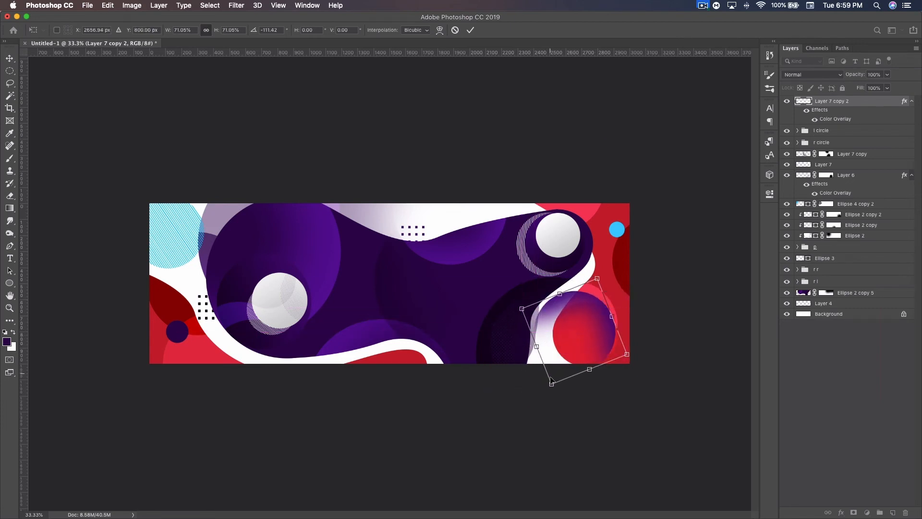
{"action": "left_click_drag", "start_coordinate": [553, 384], "coordinate": [531, 403]}
{"action": "left_click_drag", "start_coordinate": [559, 342], "coordinate": [567, 349]}
{"action": "left_click_drag", "start_coordinate": [644, 370], "coordinate": [651, 345]}
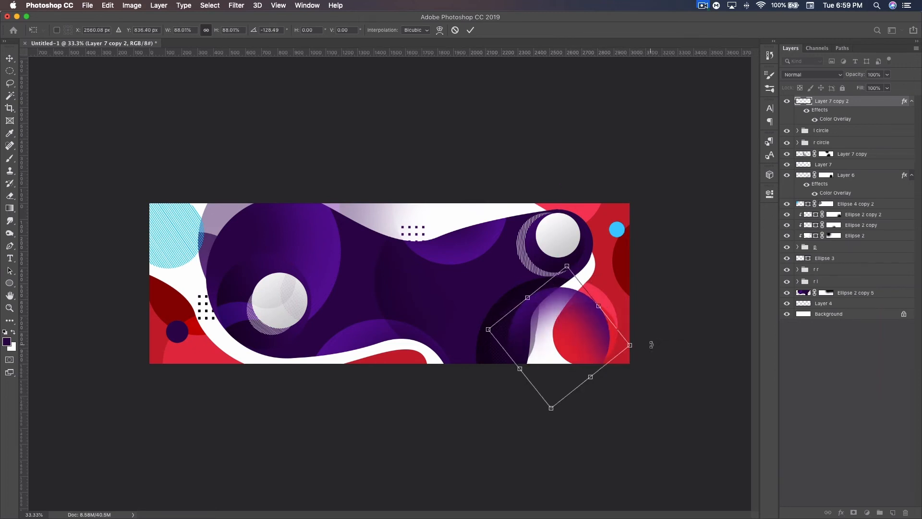
{"action": "key", "text": "Return"}
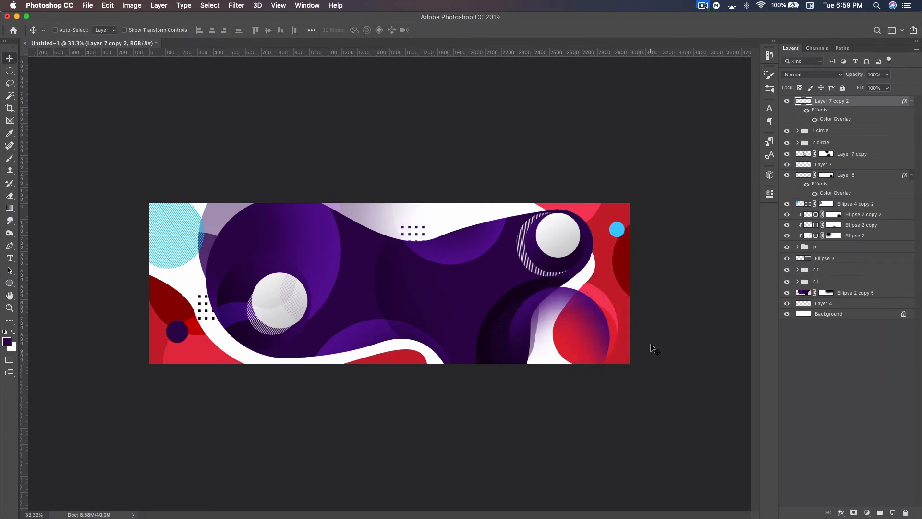
Step: Place a copy of the purple gradient circle at the canvas's bottom centre, and duplicate it with a Color Overlay sampled from the small light-blue circle
{"action": "left_click_drag", "start_coordinate": [647, 346], "coordinate": [391, 361]}
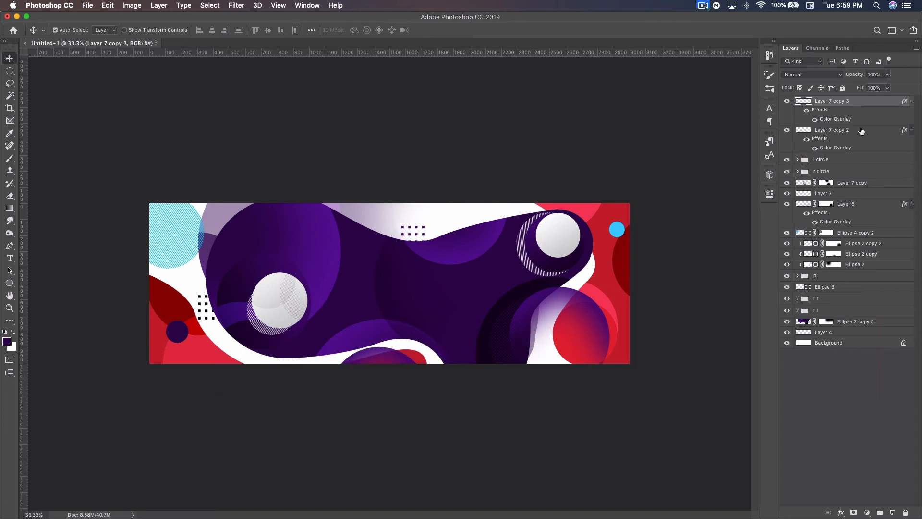
{"action": "key", "text": "super+j"}
{"action": "double_click", "coordinate": [860, 101]}
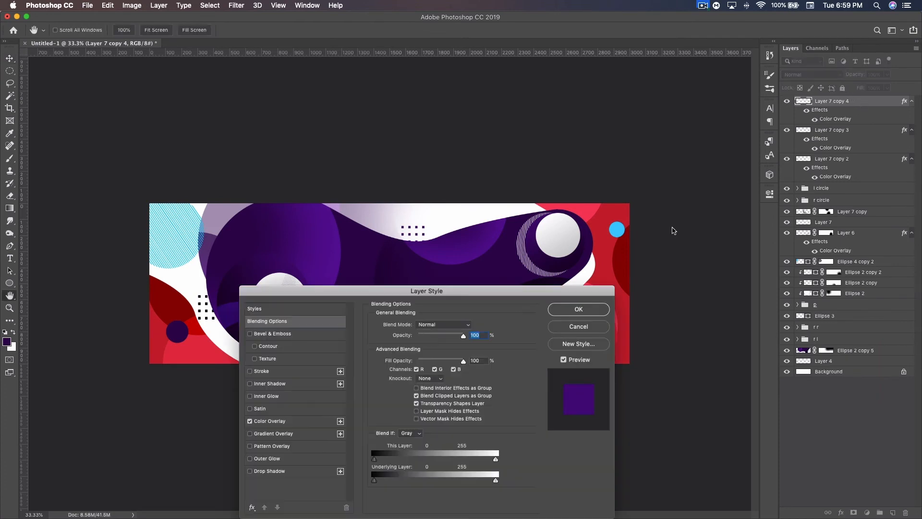
{"action": "left_click", "coordinate": [281, 422]}
{"action": "left_click", "coordinate": [475, 324]}
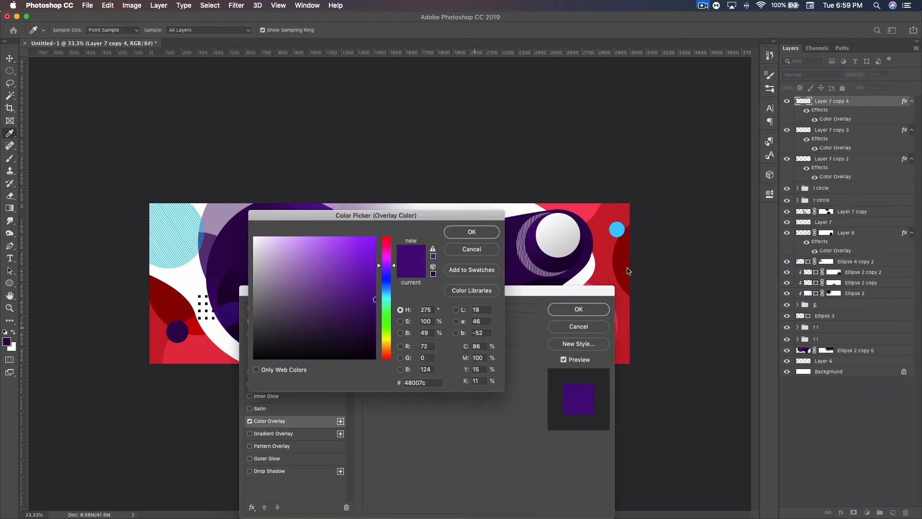
{"action": "left_click", "coordinate": [617, 228]}
{"action": "left_click", "coordinate": [476, 232]}
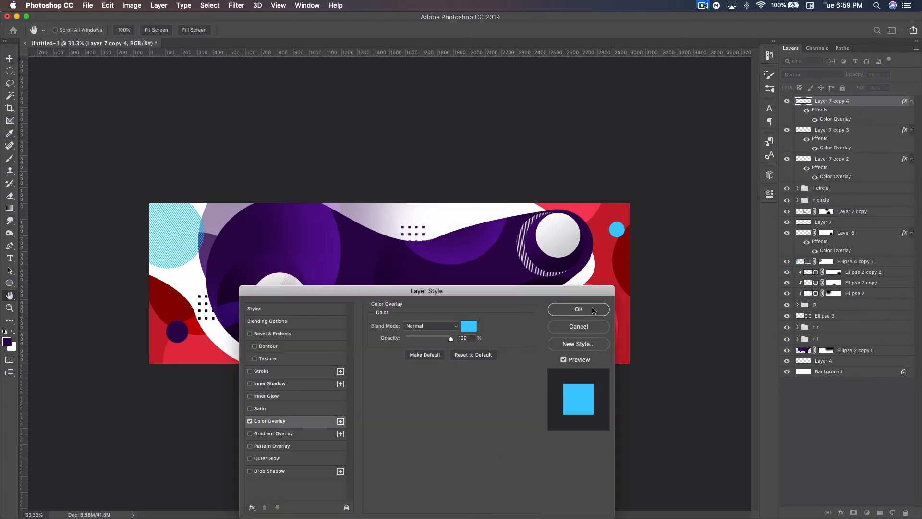
{"action": "left_click", "coordinate": [579, 309]}
Step: Move the light-blue gradient circle to the canvas's top centre edge and rotate it about 111°
{"action": "key", "text": "v"}
{"action": "key", "text": "super+t"}
{"action": "left_click_drag", "start_coordinate": [394, 409], "coordinate": [458, 253]}
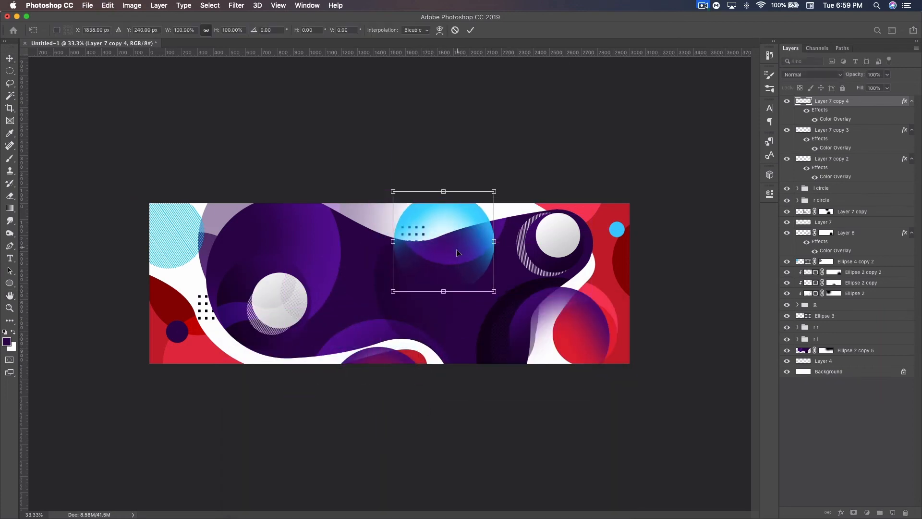
{"action": "left_click_drag", "start_coordinate": [518, 232], "coordinate": [438, 334]}
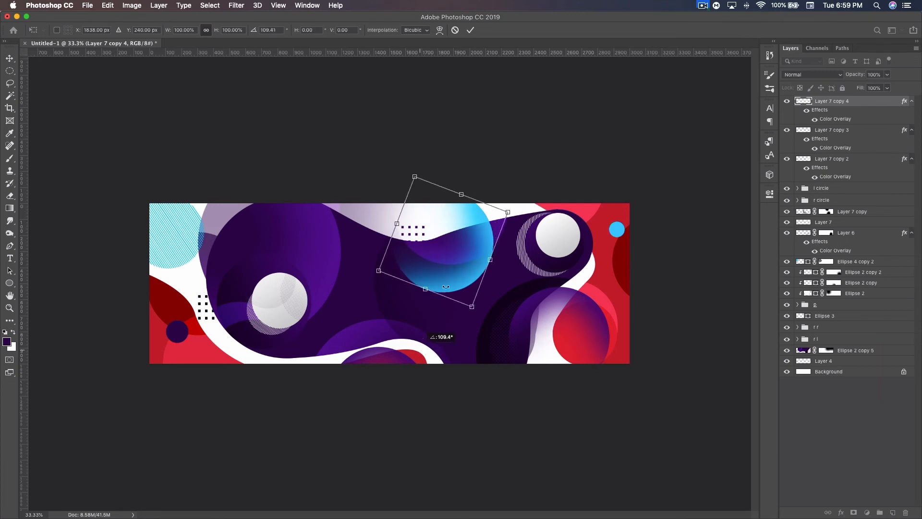
{"action": "left_click_drag", "start_coordinate": [452, 267], "coordinate": [461, 229]}
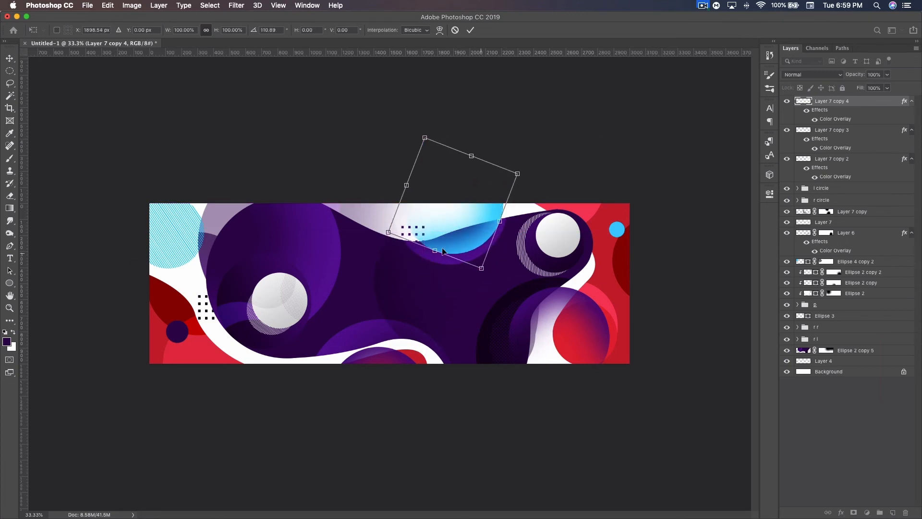
{"action": "key", "text": "Return"}
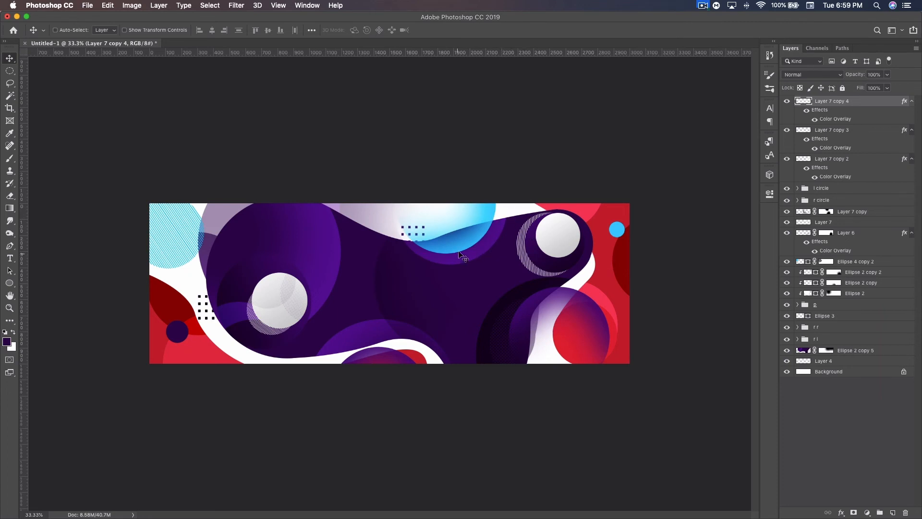
Step: Duplicate the light-blue gradient circle, shrink the copy and place it around the small dark purple circle at the canvas's lower left
{"action": "key", "text": "super+j"}
{"action": "left_click_drag", "start_coordinate": [465, 201], "coordinate": [206, 310]}
{"action": "key", "text": "super+t"}
{"action": "left_click_drag", "start_coordinate": [213, 353], "coordinate": [185, 333]}
{"action": "key", "text": "Return"}
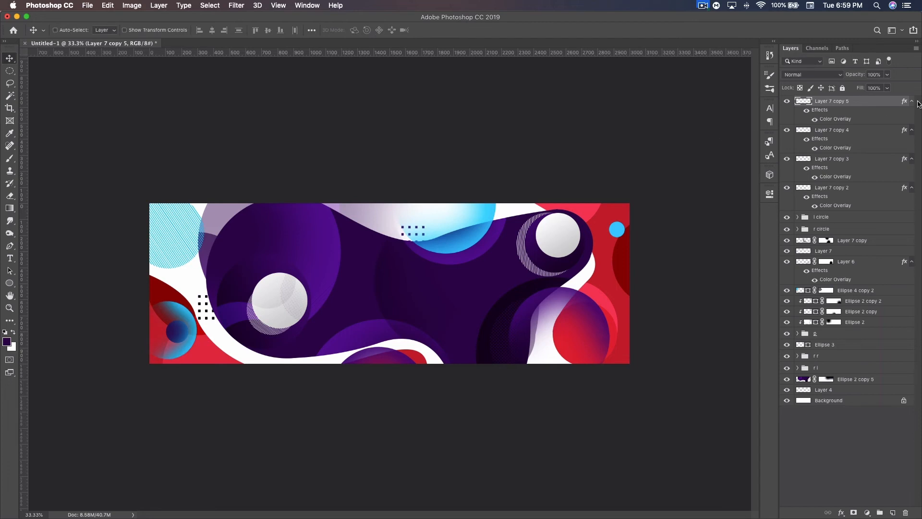
Step: Collapse the effects of the four gradient circle copies and group these layers together
{"action": "left_click", "coordinate": [912, 102]}
{"action": "left_click", "coordinate": [912, 112]}
{"action": "left_click", "coordinate": [912, 122]}
{"action": "left_click", "coordinate": [912, 133]}
{"action": "left_click", "coordinate": [832, 133], "text": "shift"}
{"action": "key", "text": "super+g"}
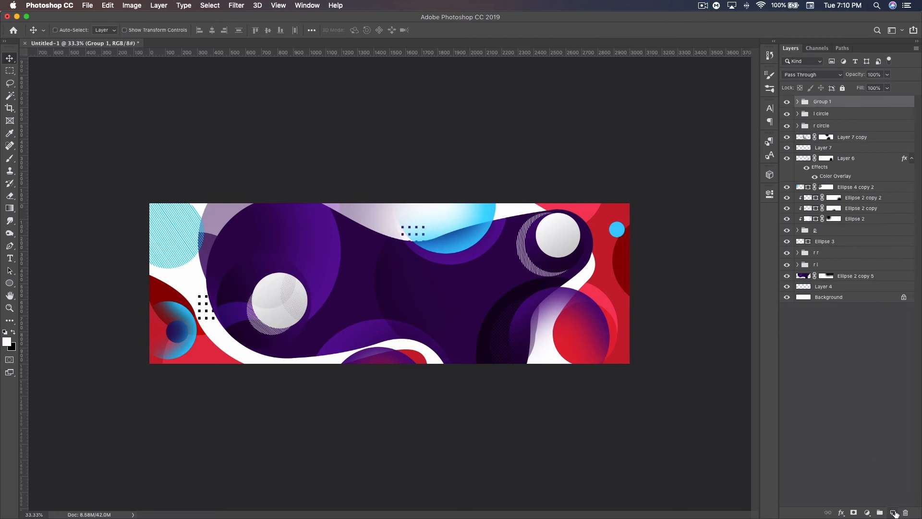
Step: Add a new layer above the group and set up a soft round 428 px brush with black as the foreground color
{"action": "left_click", "coordinate": [893, 513]}
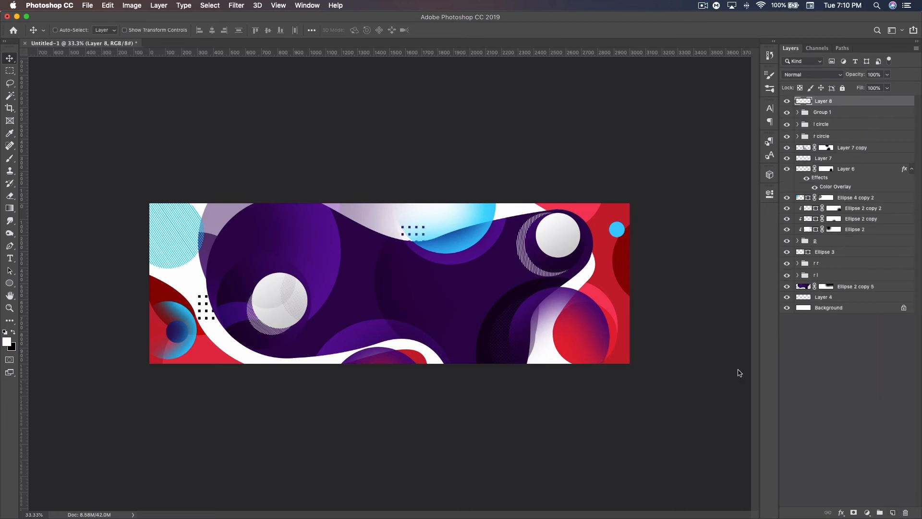
{"action": "left_click", "coordinate": [10, 158]}
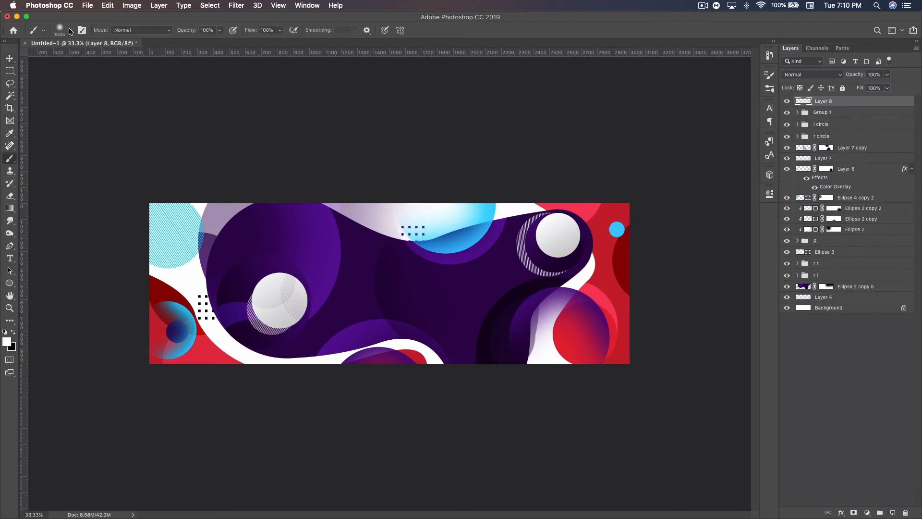
{"action": "left_click", "coordinate": [70, 32]}
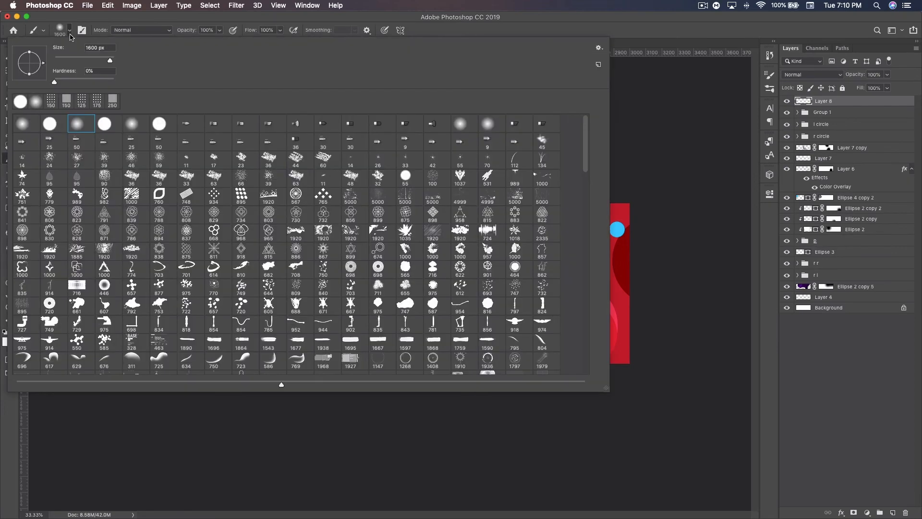
{"action": "left_click", "coordinate": [104, 60]}
{"action": "left_click", "coordinate": [719, 34]}
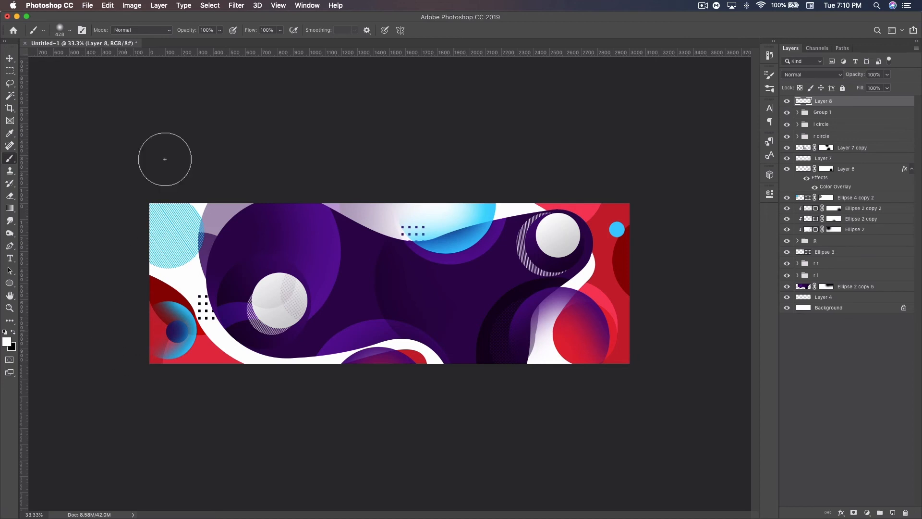
{"action": "left_click", "coordinate": [14, 332]}
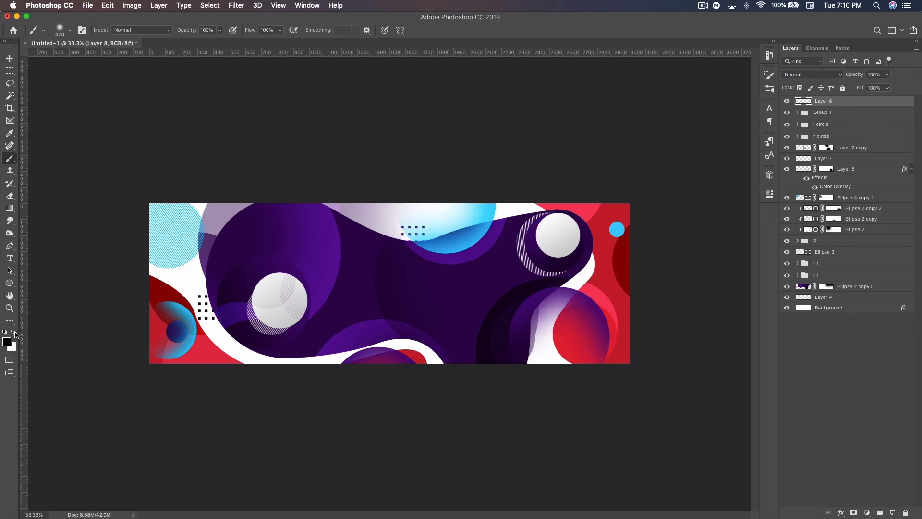
Step: Paint soft black shadow spots across the purple blob, the lower-left red corner and the right edge of the canvas
{"action": "left_click", "coordinate": [234, 241]}
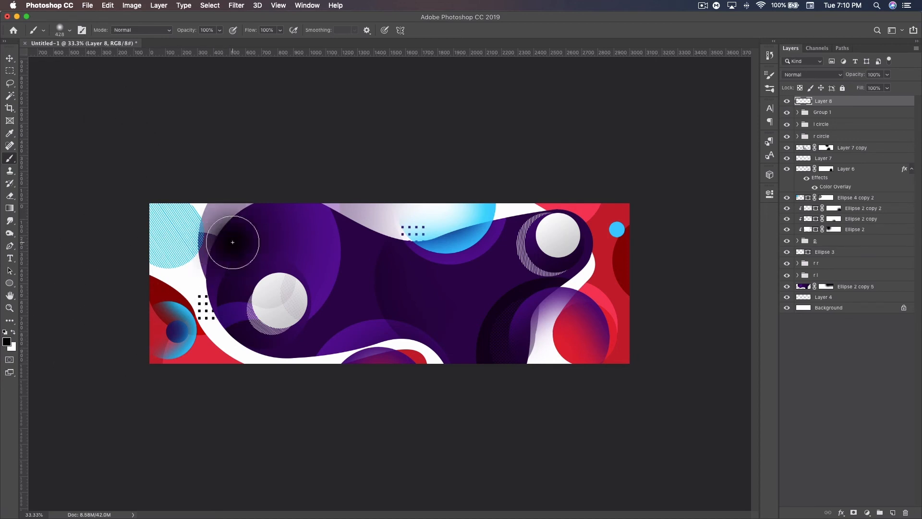
{"action": "left_click_drag", "start_coordinate": [203, 331], "coordinate": [195, 349]}
{"action": "mouse_move", "coordinate": [319, 323]}
{"action": "left_mouse_down"}
{"action": "mouse_move", "coordinate": [319, 334]}
{"action": "mouse_move", "coordinate": [350, 329]}
{"action": "mouse_move", "coordinate": [360, 339]}
{"action": "left_mouse_up"}
{"action": "mouse_move", "coordinate": [434, 274]}
{"action": "left_mouse_down"}
{"action": "mouse_move", "coordinate": [393, 259]}
{"action": "mouse_move", "coordinate": [428, 278]}
{"action": "left_mouse_up"}
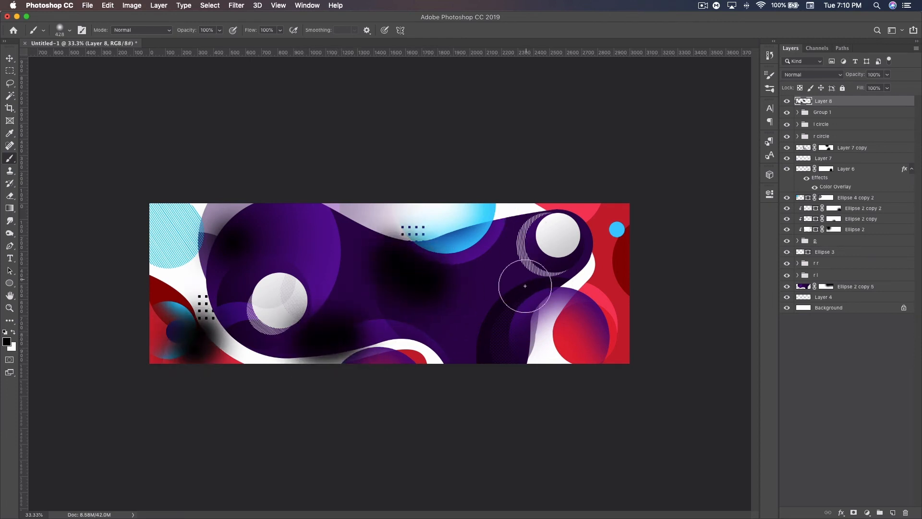
{"action": "left_click_drag", "start_coordinate": [533, 284], "coordinate": [541, 302]}
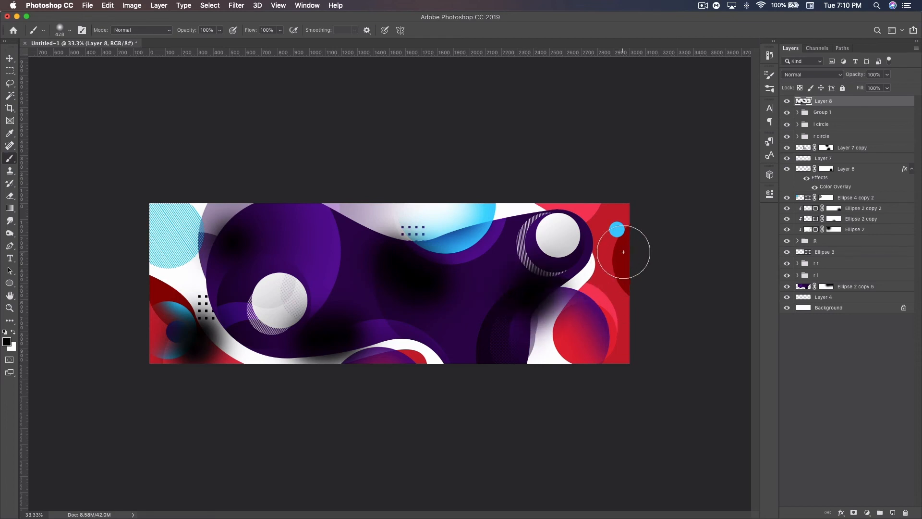
{"action": "left_click_drag", "start_coordinate": [632, 251], "coordinate": [638, 299]}
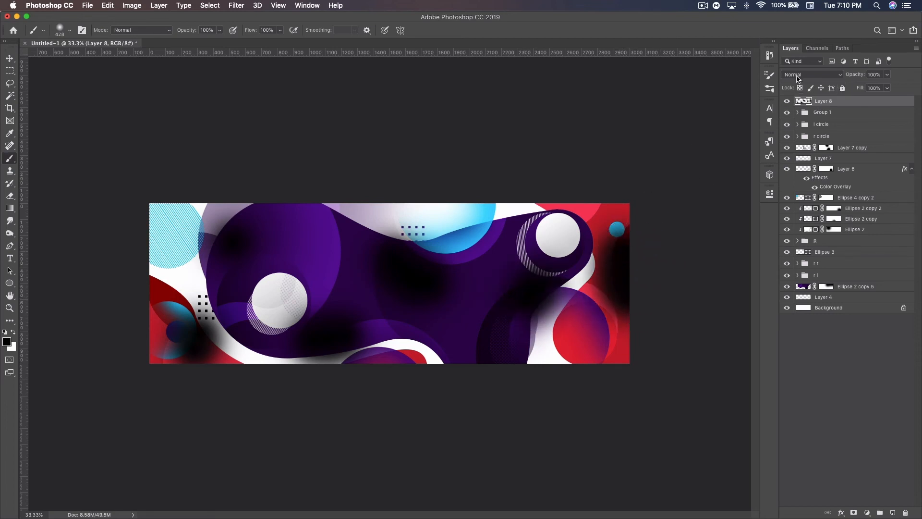
Step: Set the layer of black shadow spots to Overlay at 37% opacity
{"action": "left_click", "coordinate": [817, 74]}
{"action": "left_click", "coordinate": [806, 177]}
{"action": "left_click_drag", "start_coordinate": [856, 76], "coordinate": [822, 76]}
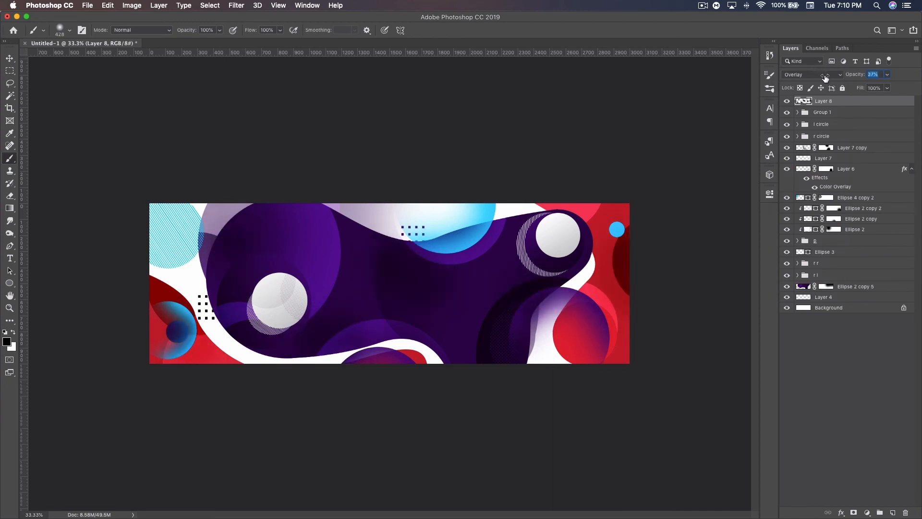
Step: Add another layer and brush the canvas's bottom edge black and its top edge white with a 900 px soft brush
{"action": "left_click", "coordinate": [893, 513]}
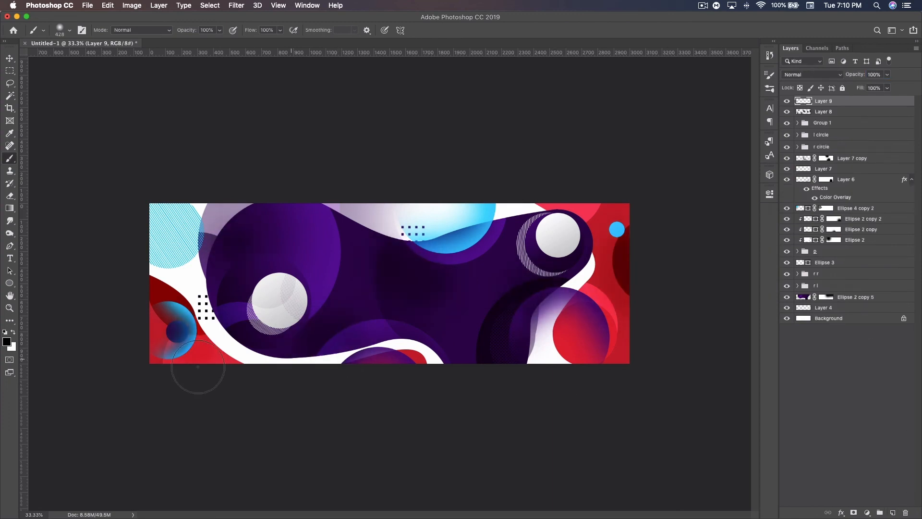
{"action": "key", "text": "bracketright"}
{"action": "key", "text": "bracketright"}
{"action": "key", "text": "bracketright"}
{"action": "key", "text": "bracketright"}
{"action": "key", "text": "bracketright"}
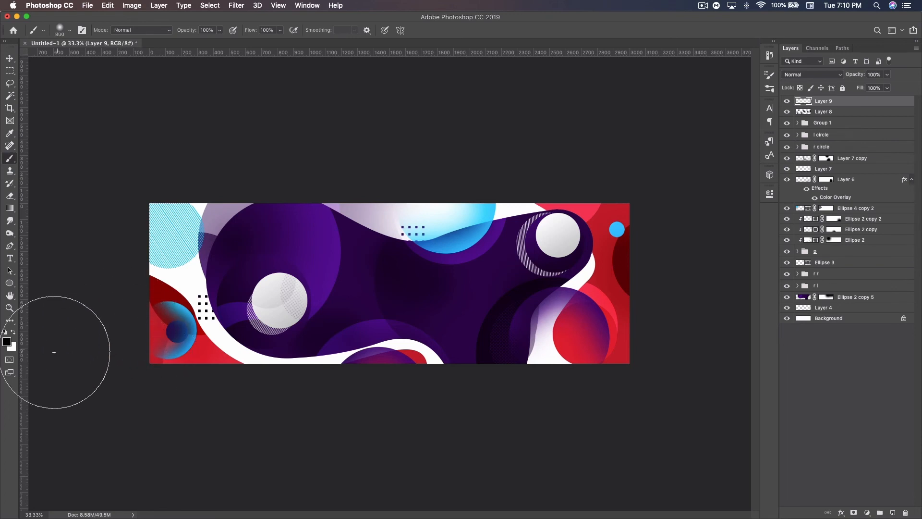
{"action": "left_click_drag", "start_coordinate": [136, 366], "coordinate": [712, 367]}
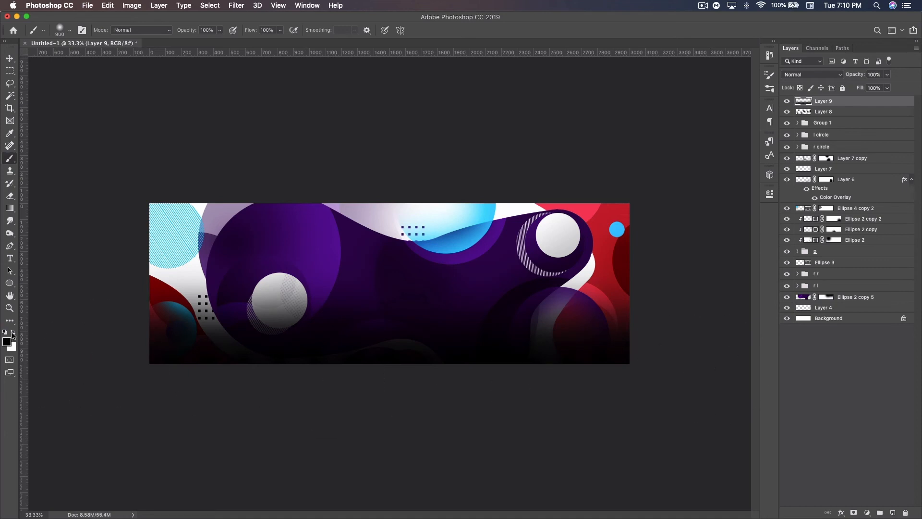
{"action": "left_click", "coordinate": [12, 332]}
{"action": "mouse_move", "coordinate": [144, 195]}
{"action": "left_mouse_down"}
{"action": "mouse_move", "coordinate": [224, 206]}
{"action": "mouse_move", "coordinate": [796, 206]}
{"action": "left_mouse_up"}
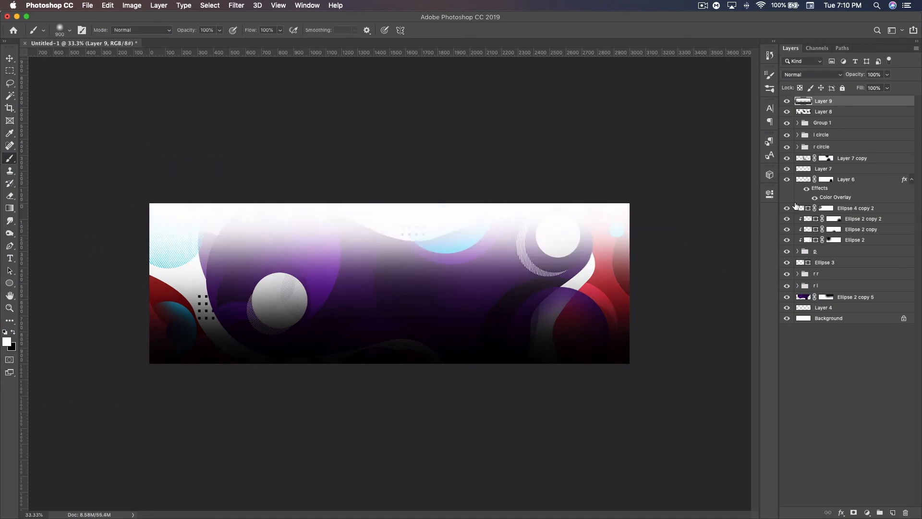
Step: Set the layer with the black and white edge strokes to Overlay at 32% opacity
{"action": "left_click", "coordinate": [796, 75]}
{"action": "left_click", "coordinate": [795, 177]}
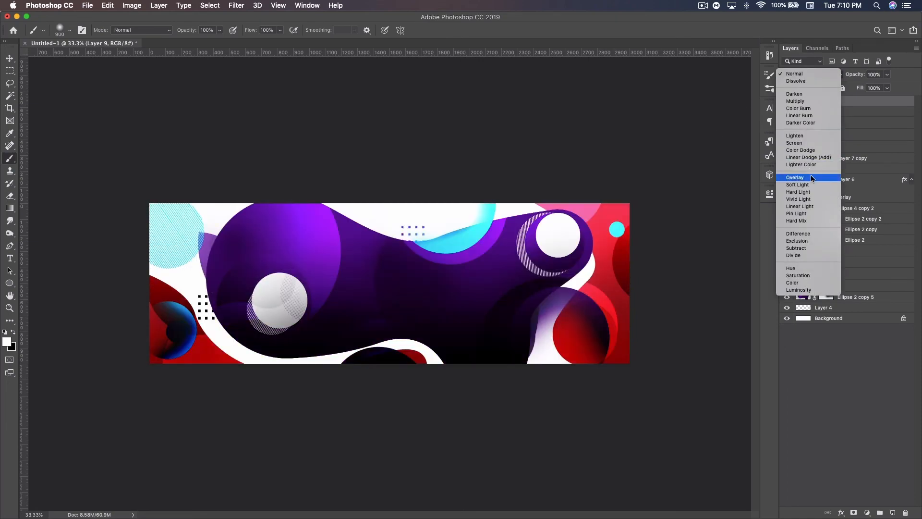
{"action": "left_click_drag", "start_coordinate": [851, 78], "coordinate": [825, 72]}
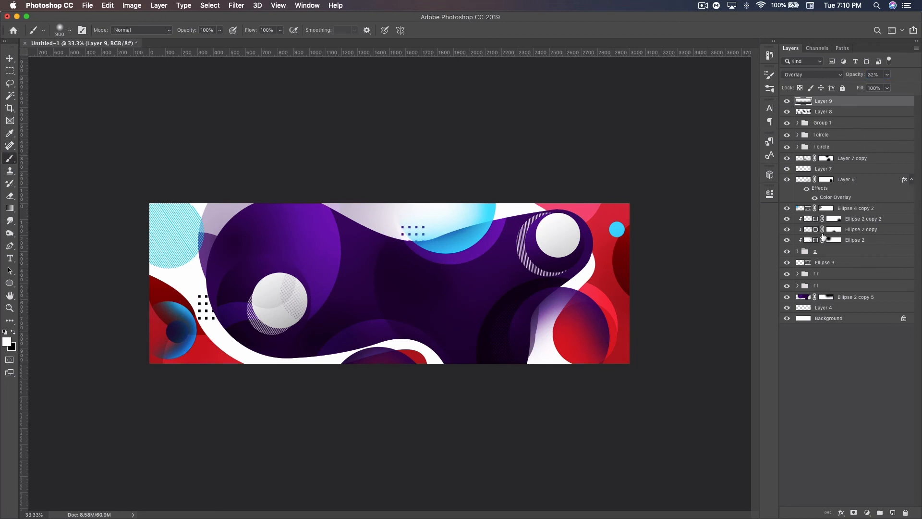
Step: Add a Gradient Map adjustment layer above all layers and set its gradient's start colour to #6717cd
{"action": "left_click", "coordinate": [867, 512]}
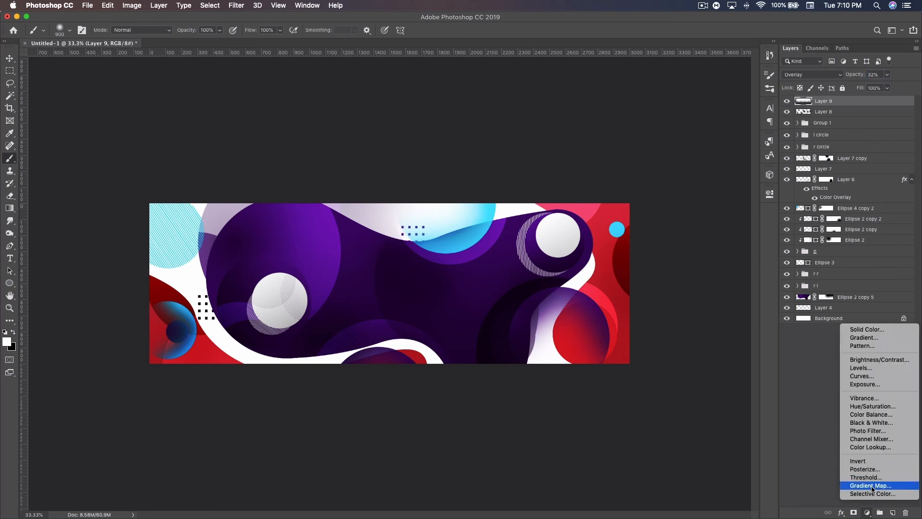
{"action": "left_click", "coordinate": [873, 486]}
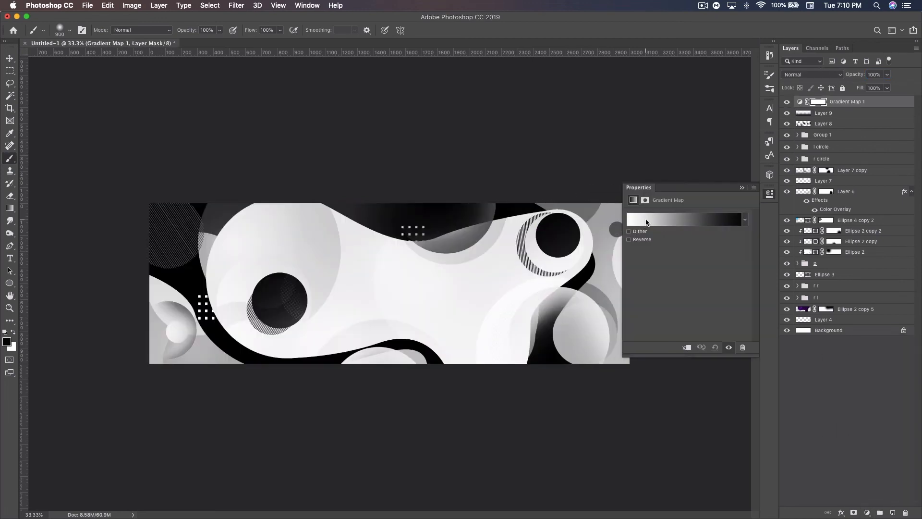
{"action": "left_click", "coordinate": [646, 221]}
{"action": "left_click", "coordinate": [415, 300]}
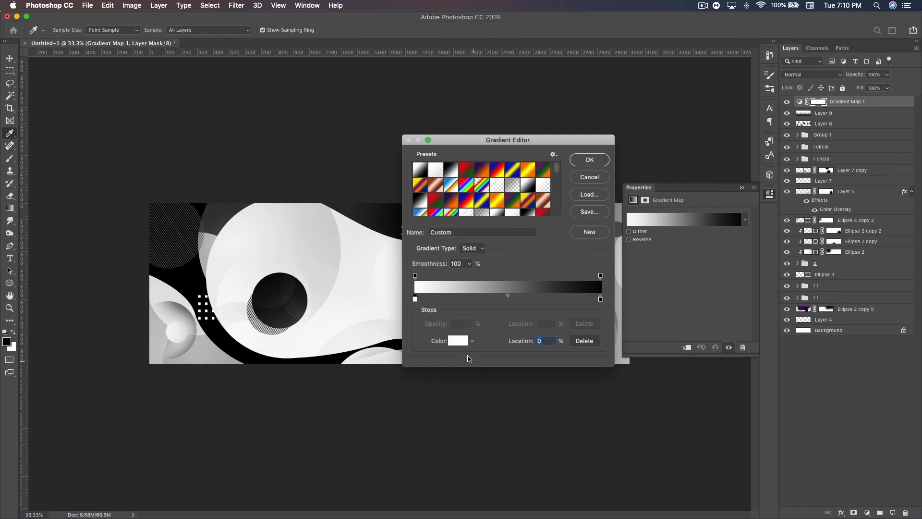
{"action": "left_click", "coordinate": [458, 341]}
{"action": "double_click", "coordinate": [429, 383]}
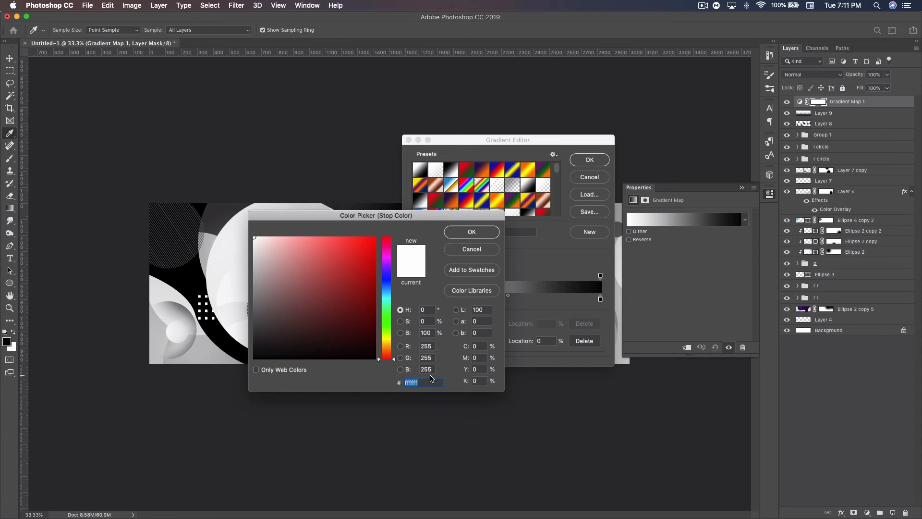
{"action": "type", "text": "6717cd"}
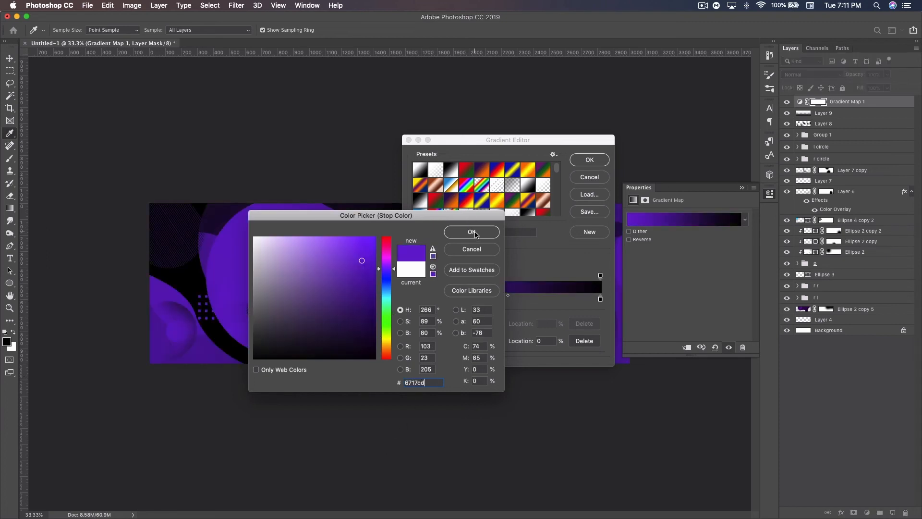
{"action": "left_click", "coordinate": [472, 232]}
Step: Set the gradient map's end colour to #2871fa and accept the gradient
{"action": "left_click", "coordinate": [600, 300]}
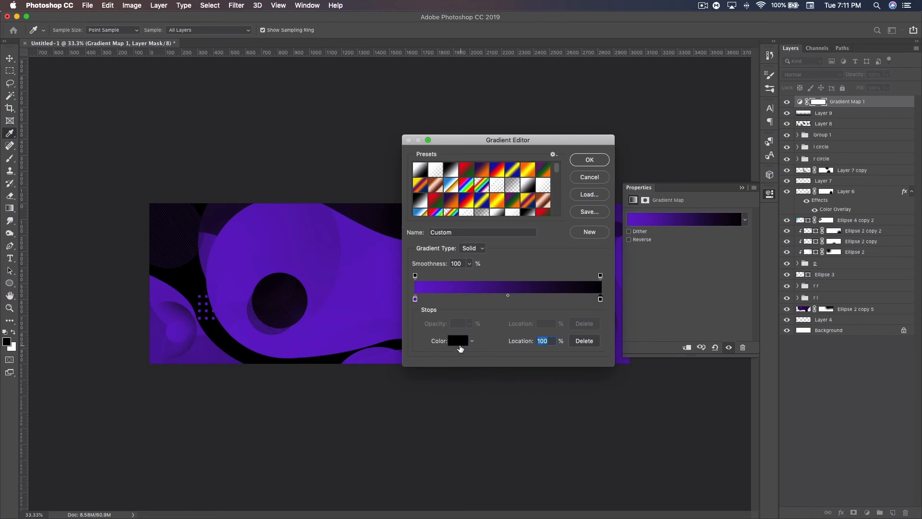
{"action": "left_click", "coordinate": [459, 341]}
{"action": "double_click", "coordinate": [430, 383]}
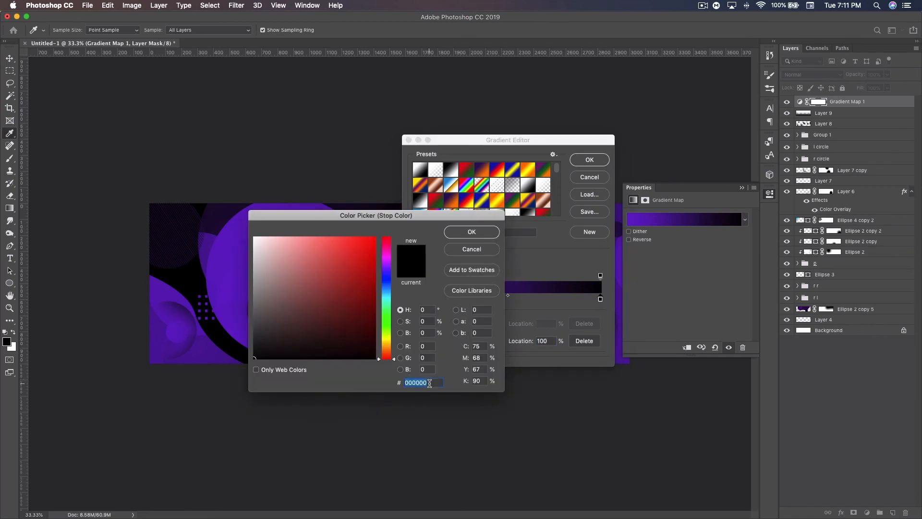
{"action": "type", "text": "28"}
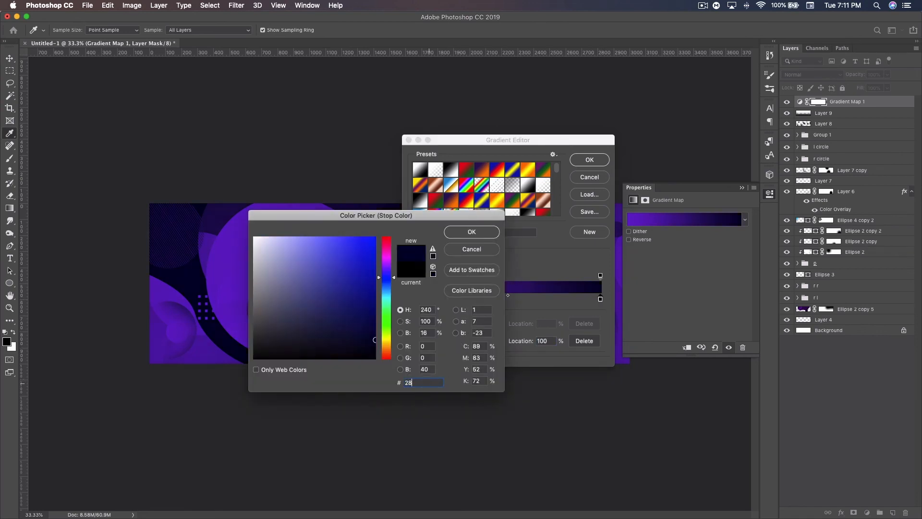
{"action": "type", "text": "71fa"}
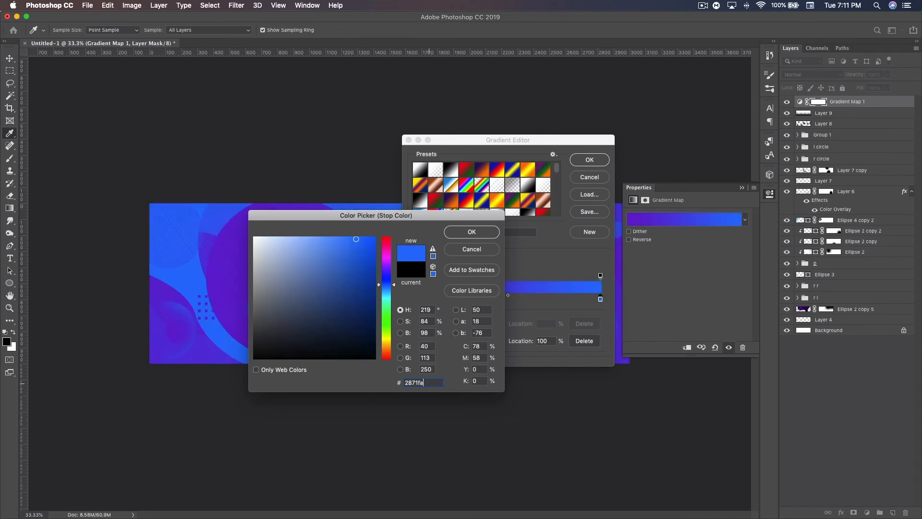
{"action": "left_click", "coordinate": [473, 232]}
{"action": "left_click", "coordinate": [591, 160]}
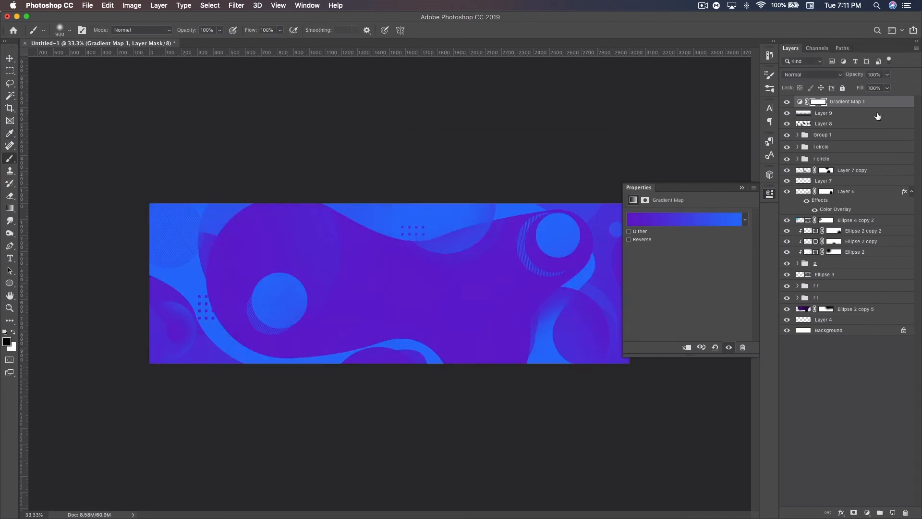
Step: Set the gradient map layer to Overlay at 70% opacity
{"action": "left_click", "coordinate": [810, 75]}
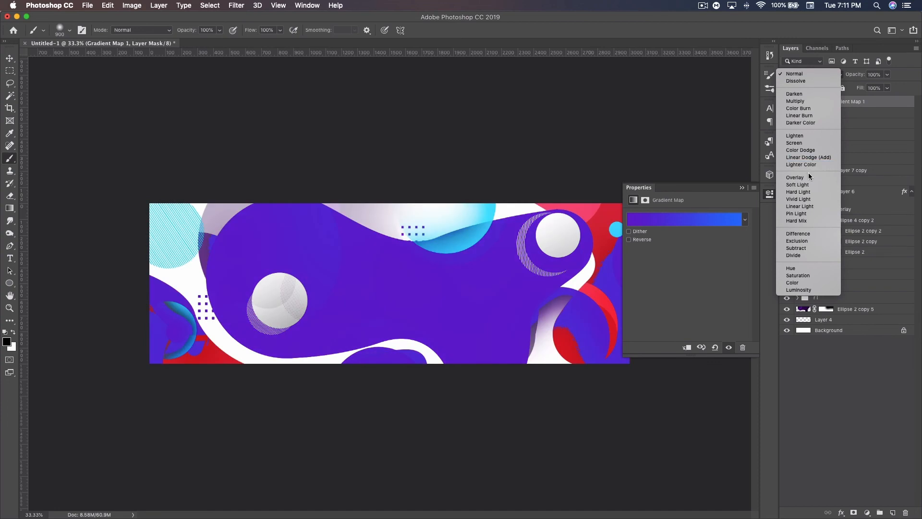
{"action": "left_click", "coordinate": [809, 177]}
{"action": "left_click_drag", "start_coordinate": [858, 77], "coordinate": [855, 76]}
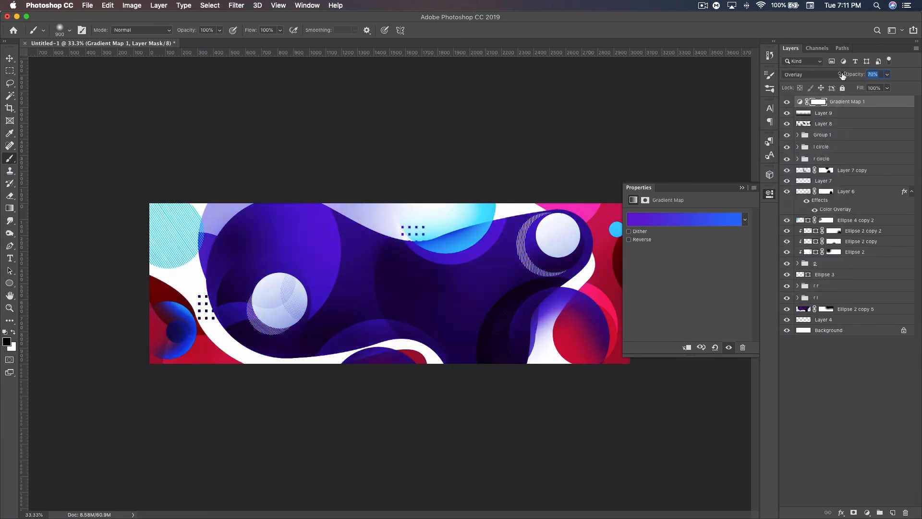
{"action": "left_click_drag", "start_coordinate": [842, 75], "coordinate": [843, 76]}
{"action": "left_click", "coordinate": [743, 189]}
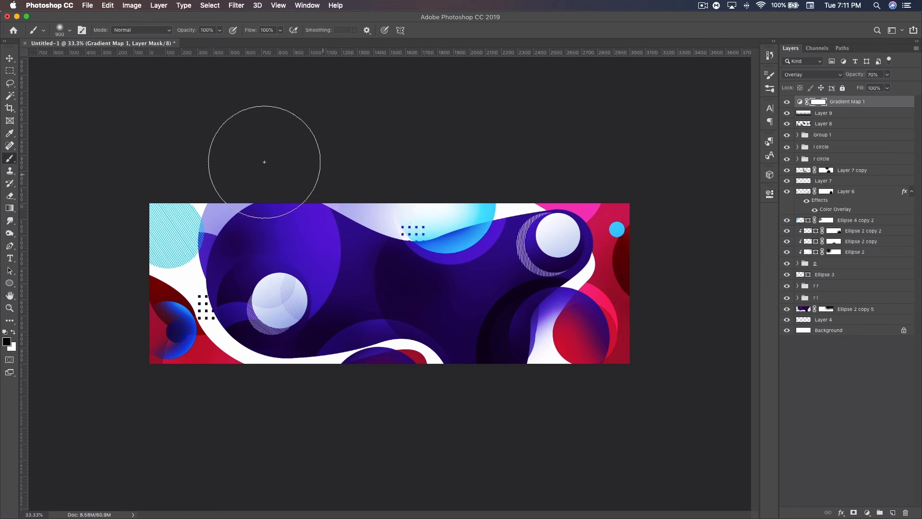
Step: Add a layer and paint soft 900 px black spots over the lower-left corner, purple blob, top-centre white area and right edge
{"action": "left_click", "coordinate": [11, 60]}
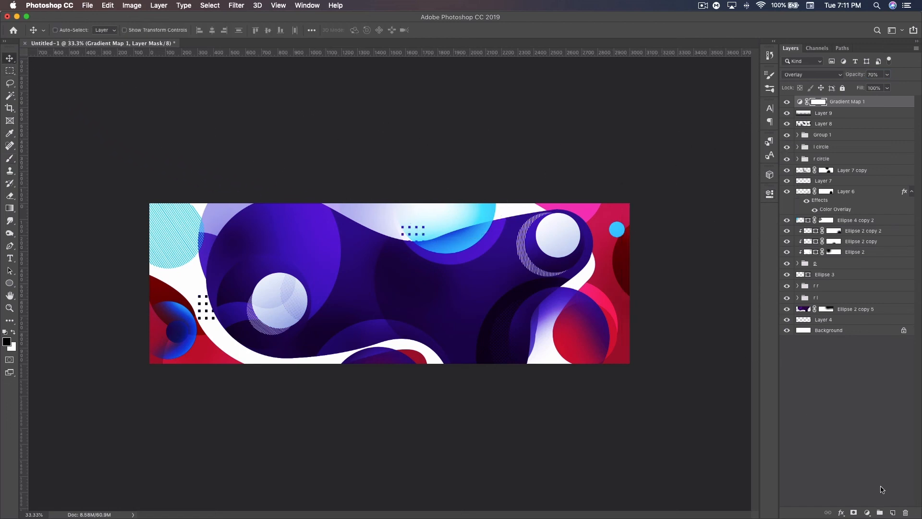
{"action": "left_click", "coordinate": [893, 513]}
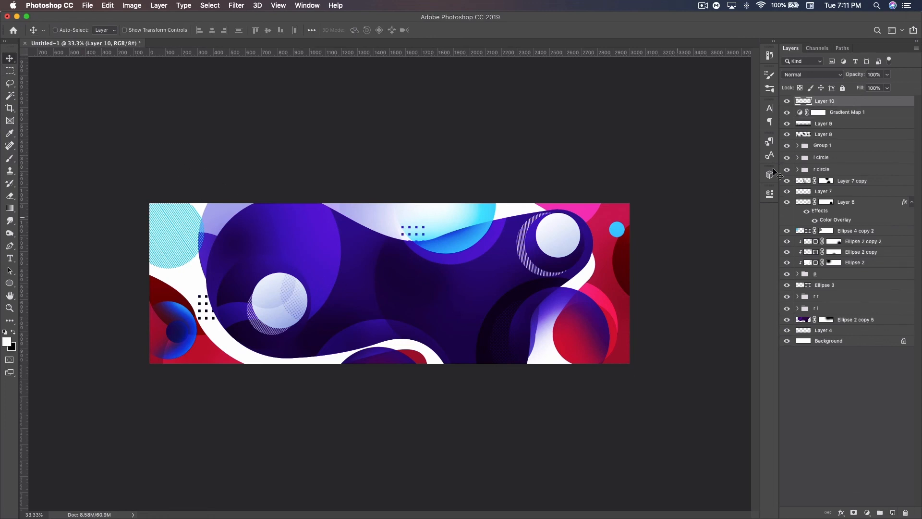
{"action": "left_click", "coordinate": [9, 159]}
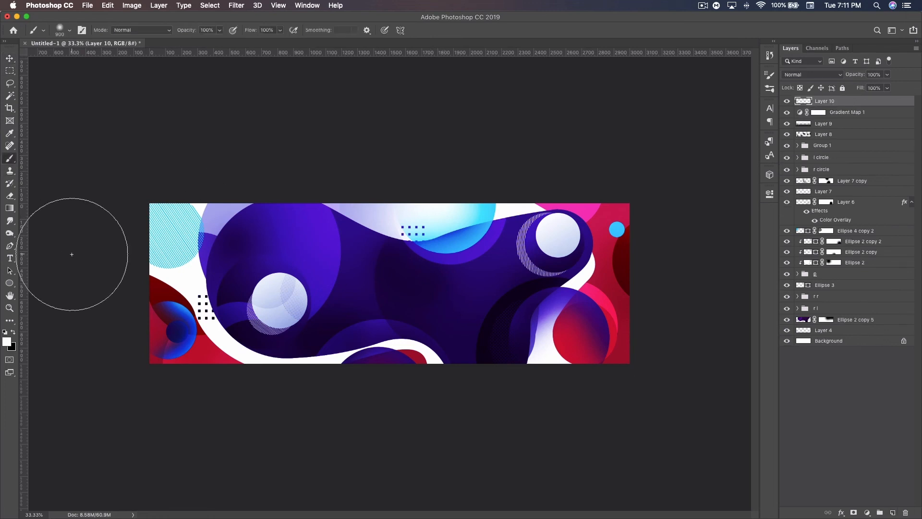
{"action": "left_click", "coordinate": [13, 332]}
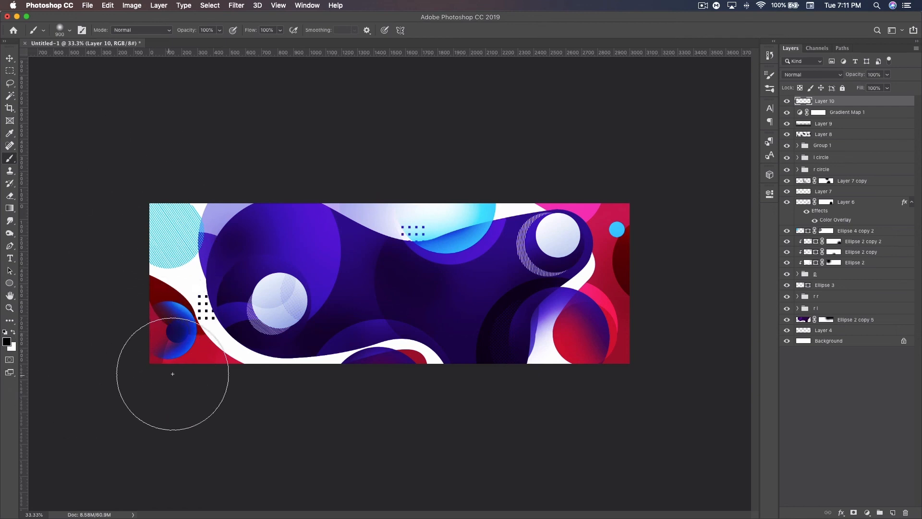
{"action": "left_click", "coordinate": [190, 342]}
{"action": "left_click", "coordinate": [245, 257]}
{"action": "left_click", "coordinate": [398, 323]}
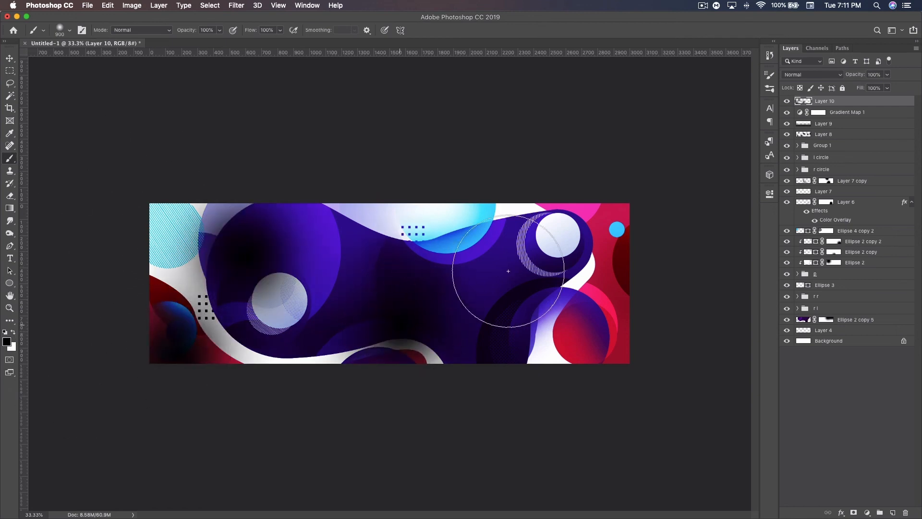
{"action": "left_click", "coordinate": [607, 255]}
{"action": "left_click", "coordinate": [391, 214]}
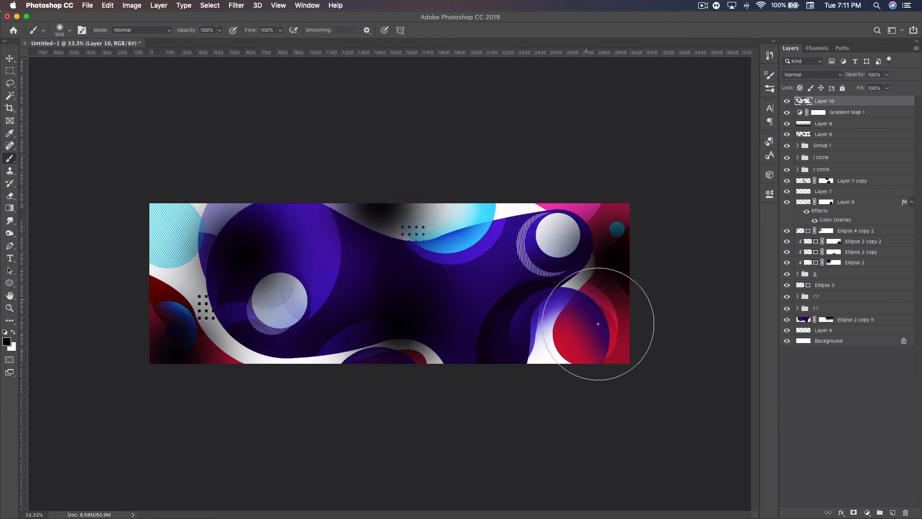
Step: Set the new layer of black spots to Overlay at 49% opacity
{"action": "left_click", "coordinate": [816, 75]}
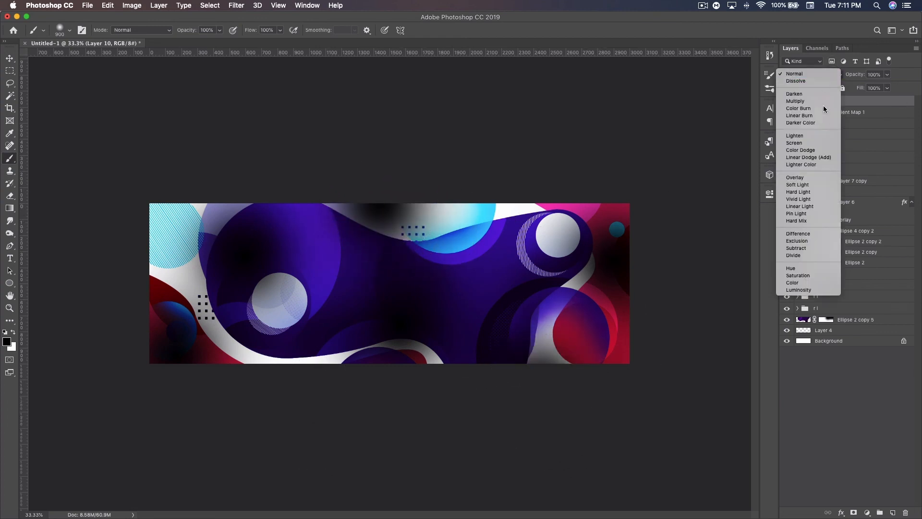
{"action": "left_click", "coordinate": [812, 177]}
{"action": "left_click_drag", "start_coordinate": [850, 75], "coordinate": [826, 73]}
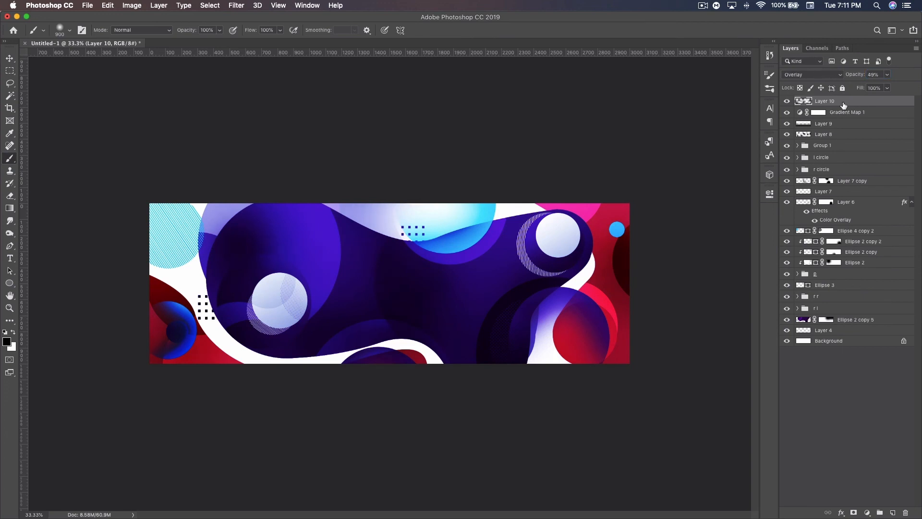
Step: Add another layer and paint soft white light spots over the lower-left corner, purple blob, bottom edge, top blue circle and right side
{"action": "left_click", "coordinate": [891, 512]}
{"action": "left_click", "coordinate": [13, 332]}
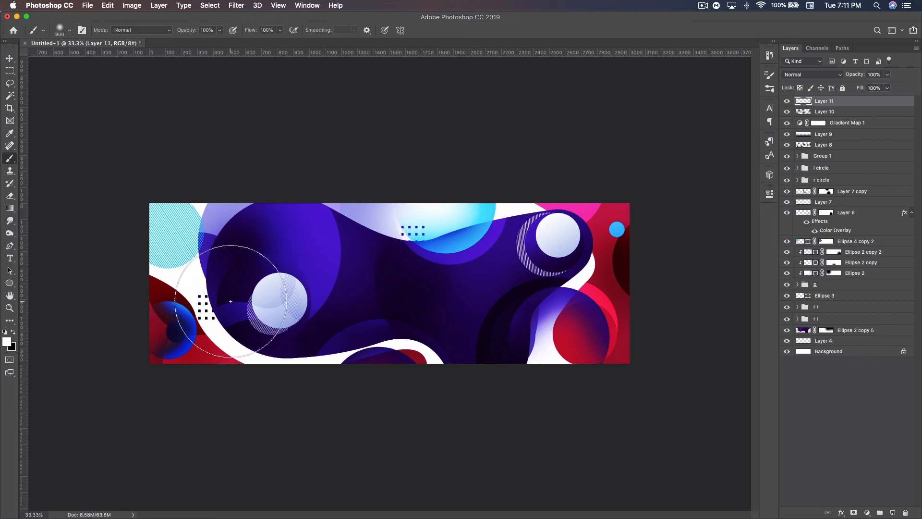
{"action": "left_click_drag", "start_coordinate": [243, 288], "coordinate": [241, 322]}
{"action": "left_click", "coordinate": [170, 376]}
{"action": "left_click", "coordinate": [392, 358]}
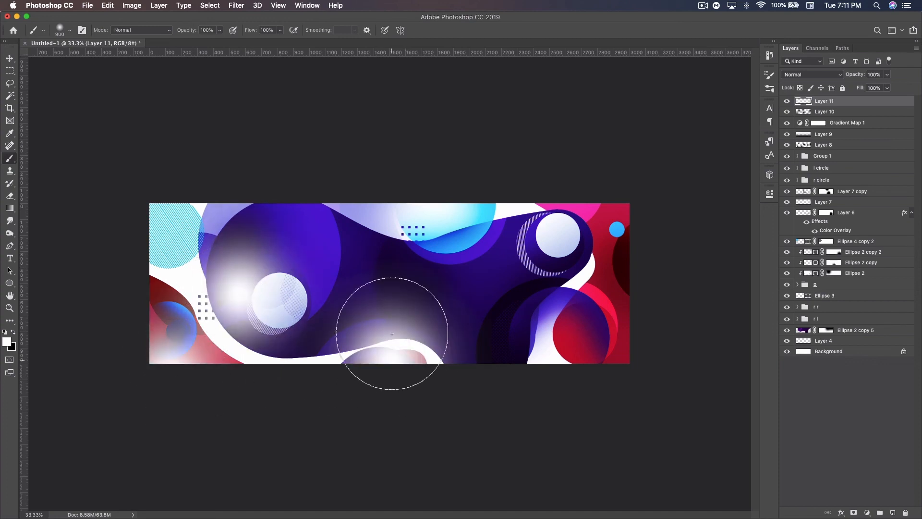
{"action": "left_click", "coordinate": [451, 238]}
{"action": "left_click", "coordinate": [609, 268]}
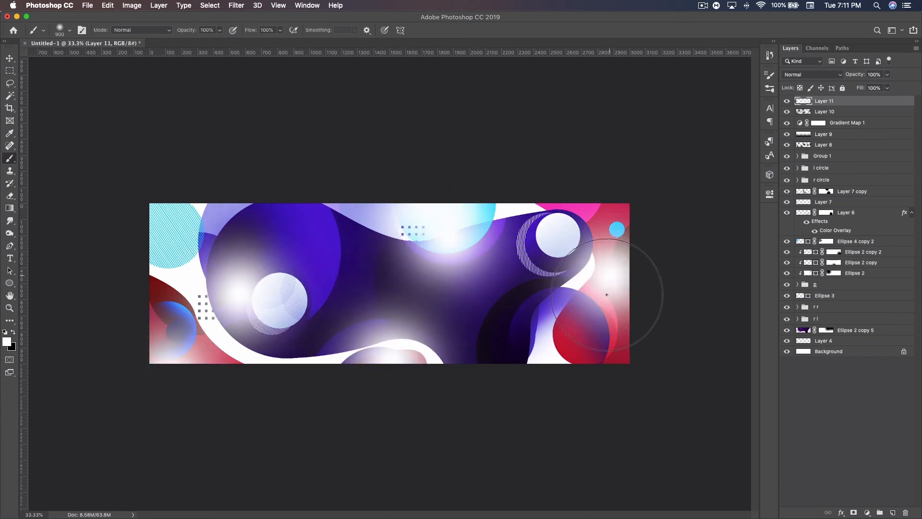
Step: Set the layer of white light spots to Overlay at 100% opacity
{"action": "left_click", "coordinate": [811, 74]}
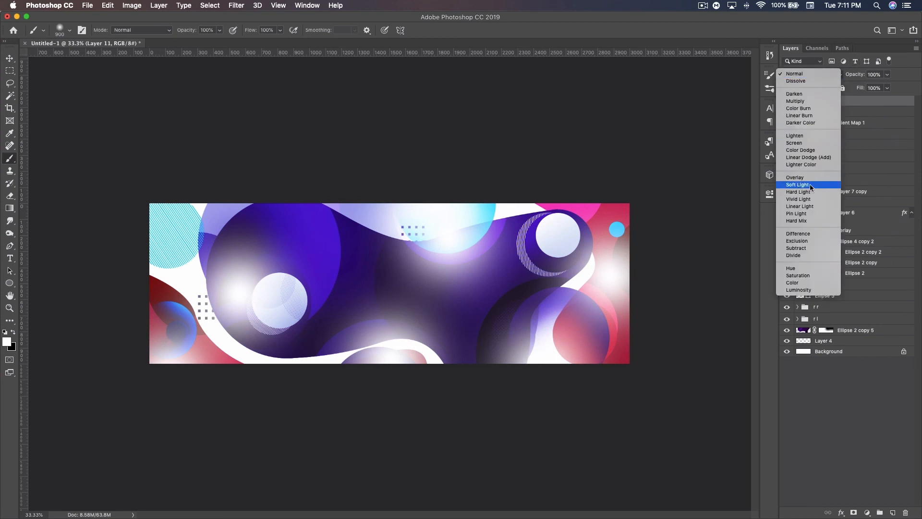
{"action": "left_click", "coordinate": [804, 179]}
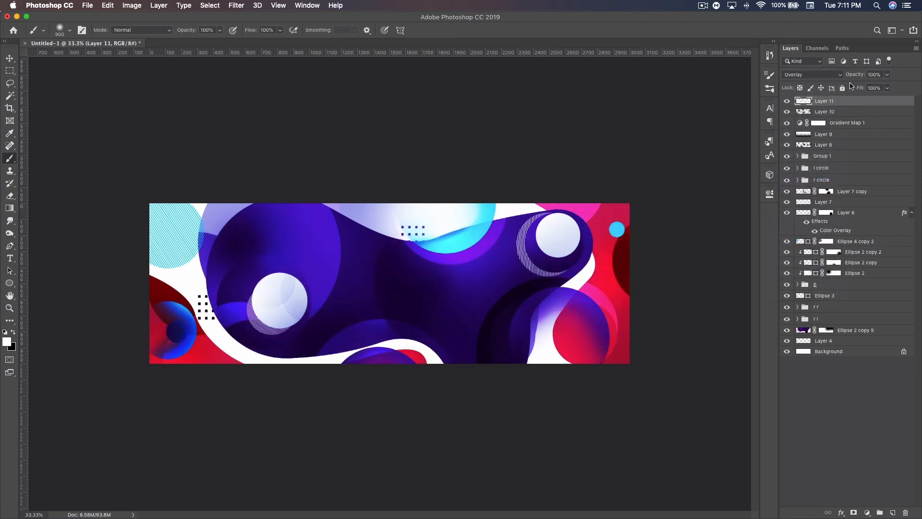
{"action": "left_click_drag", "start_coordinate": [857, 76], "coordinate": [892, 78]}
Step: Erase the white light spot over the blue circle at the canvas's top edge with a 500 px soft eraser
{"action": "left_click", "coordinate": [10, 195]}
{"action": "mouse_move", "coordinate": [459, 222]}
{"action": "left_mouse_down"}
{"action": "mouse_move", "coordinate": [431, 235]}
{"action": "mouse_move", "coordinate": [458, 212]}
{"action": "left_mouse_up"}
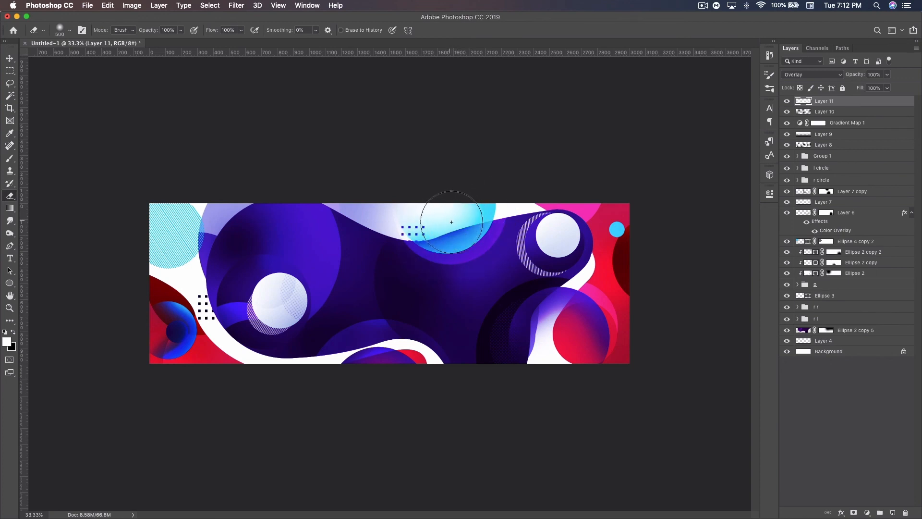
{"action": "left_click", "coordinate": [9, 59]}
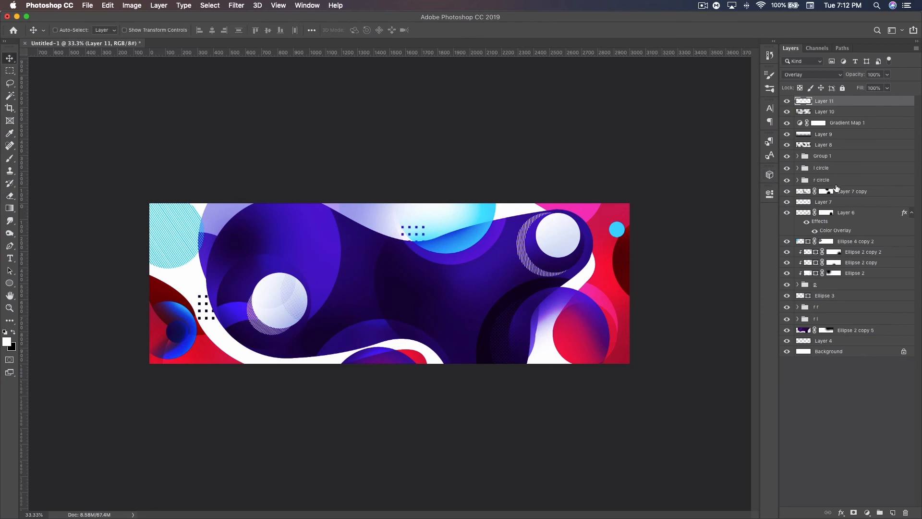
Step: Convert the background to a regular layer and collect all layers in a group named 1
{"action": "double_click", "coordinate": [876, 354]}
{"action": "left_click", "coordinate": [593, 240]}
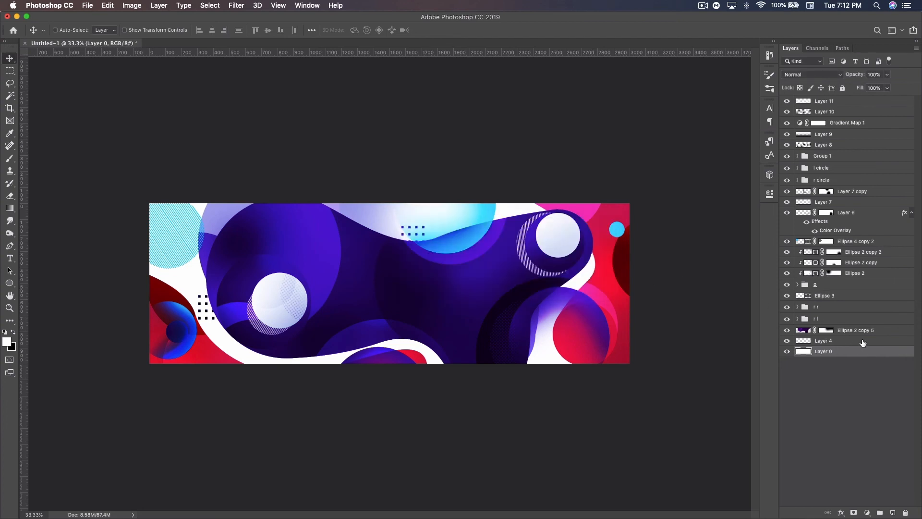
{"action": "left_click", "coordinate": [842, 105], "text": "shift"}
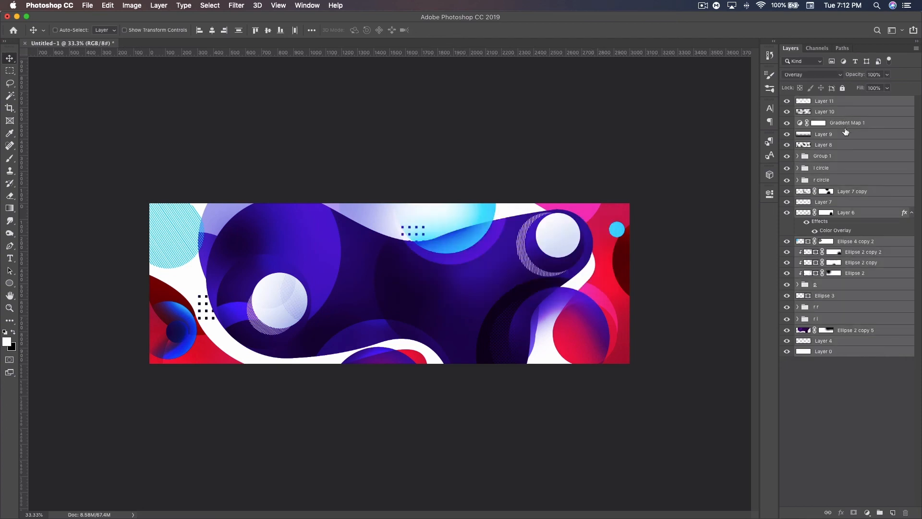
{"action": "key", "text": "super+g"}
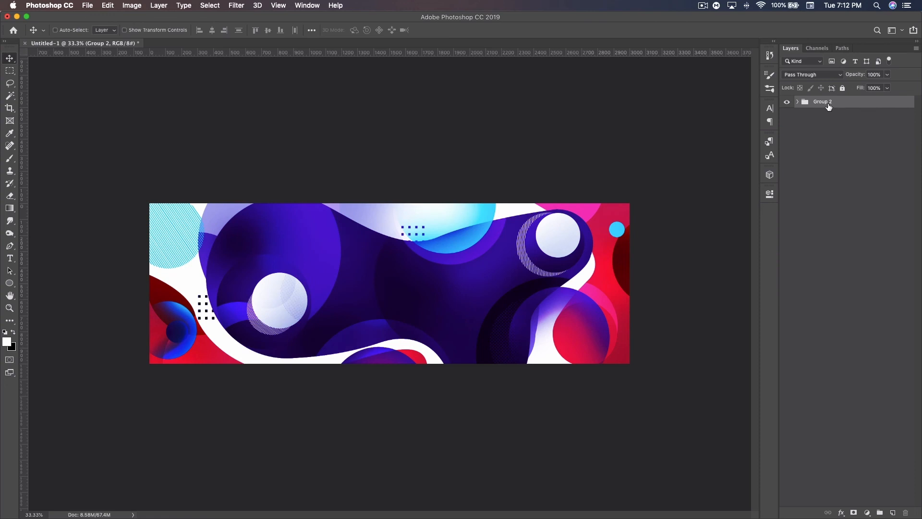
{"action": "double_click", "coordinate": [827, 103]}
{"action": "type", "text": "1"}
{"action": "key", "text": "Return"}
Step: Create a merged copy of group 1 and replace it with a pasted layer trimmed to the canvas area
{"action": "key", "text": "super+alt+e"}
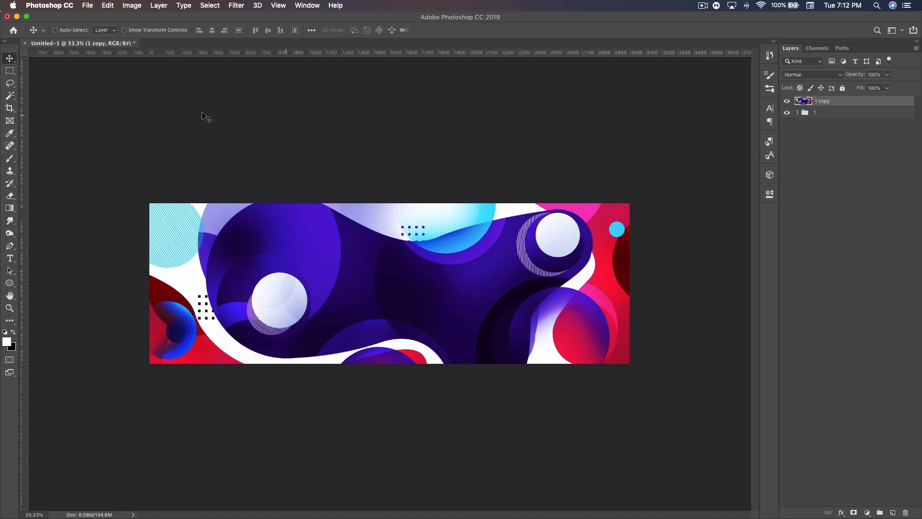
{"action": "left_click", "coordinate": [10, 70]}
{"action": "left_click", "coordinate": [9, 71]}
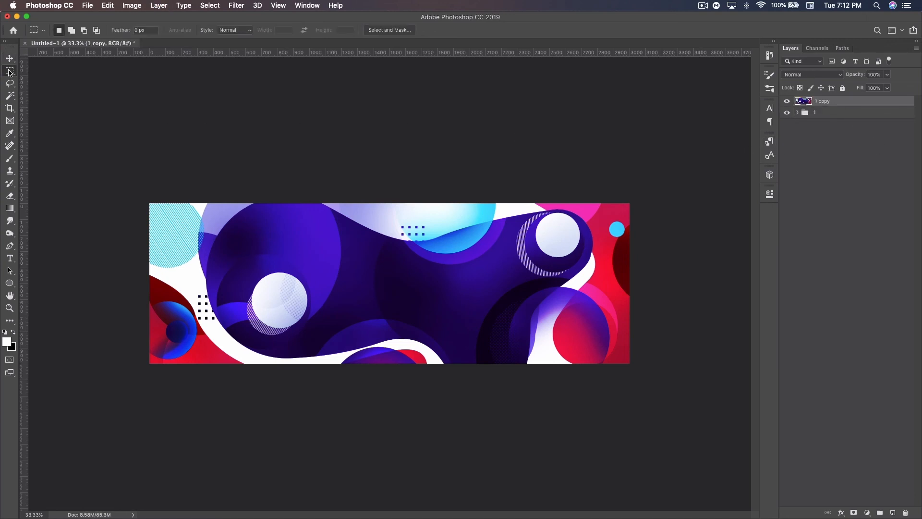
{"action": "left_click_drag", "start_coordinate": [149, 180], "coordinate": [708, 379]}
{"action": "key", "text": "super+c"}
{"action": "key", "text": "super+v"}
{"action": "left_click", "coordinate": [839, 113]}
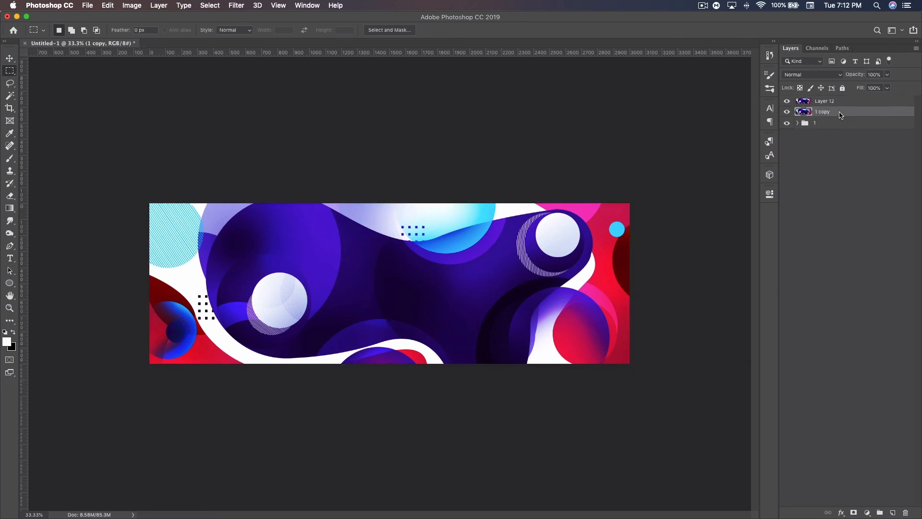
{"action": "key", "text": "Delete"}
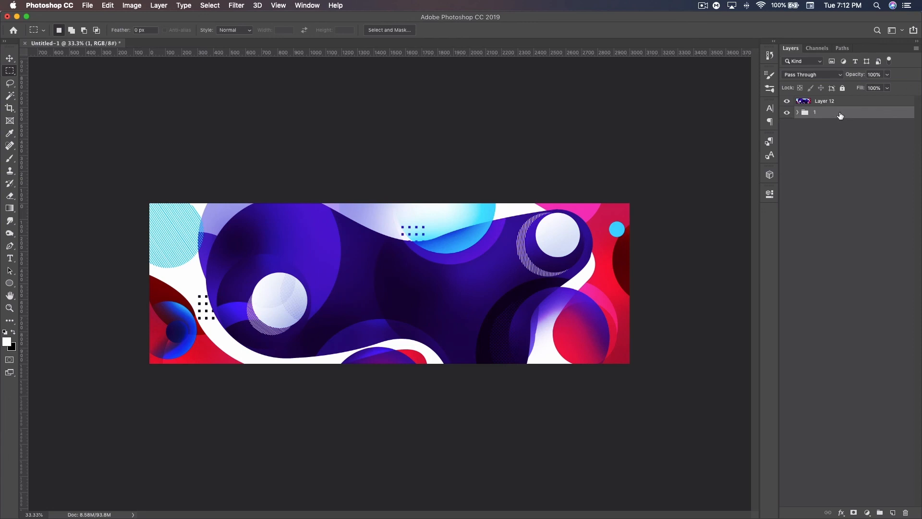
Step: Duplicate the merged artwork layer and flip the copy horizontally
{"action": "left_click", "coordinate": [838, 102]}
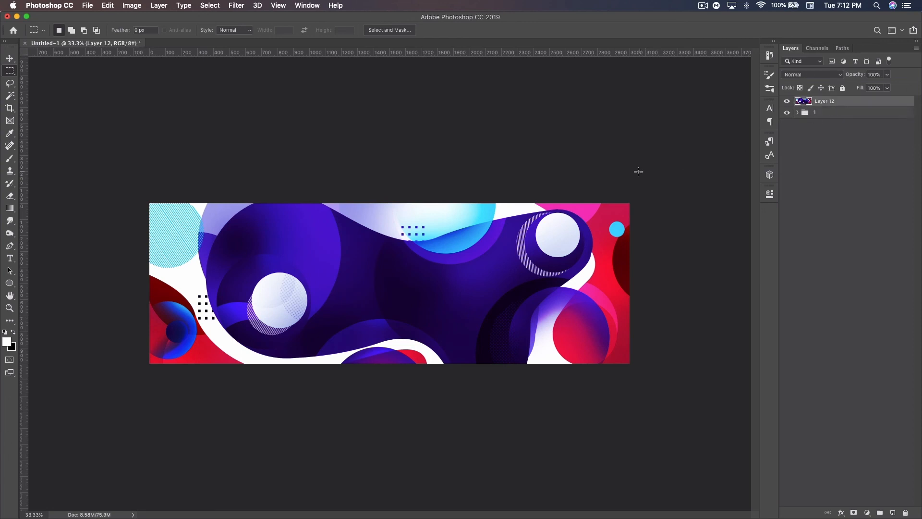
{"action": "key", "text": "super+j"}
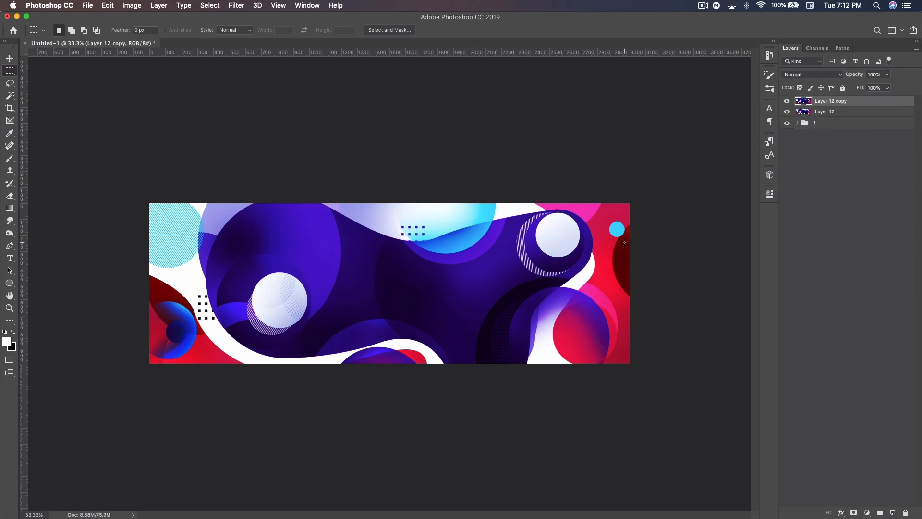
{"action": "key", "text": "super+t"}
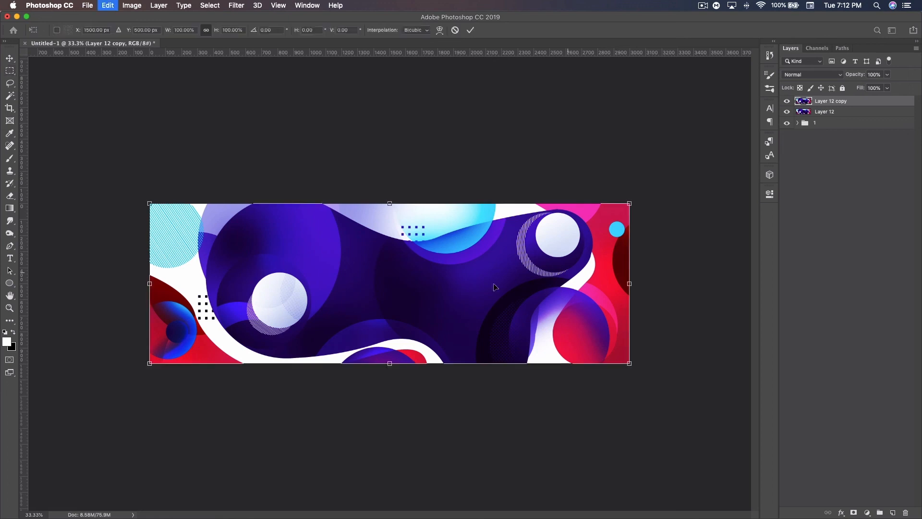
{"action": "right_click", "coordinate": [461, 279]}
{"action": "left_click", "coordinate": [508, 397]}
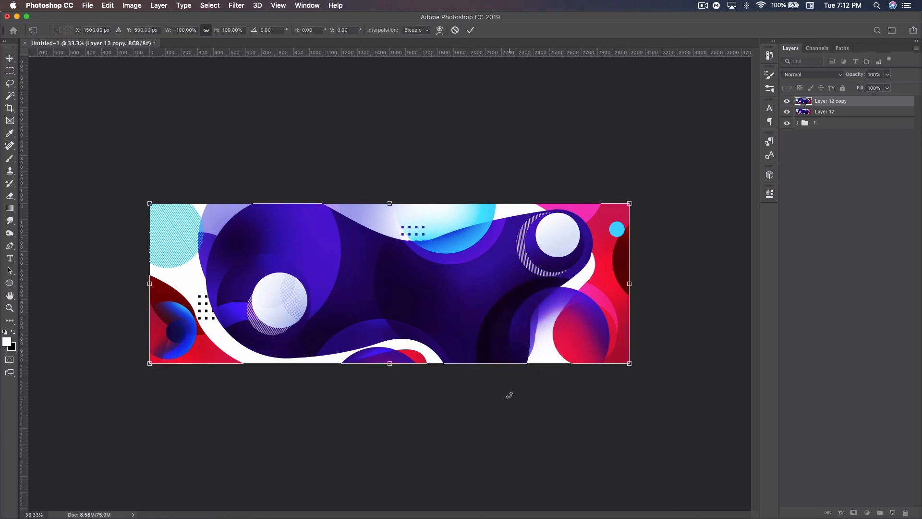
{"action": "key", "text": "Return"}
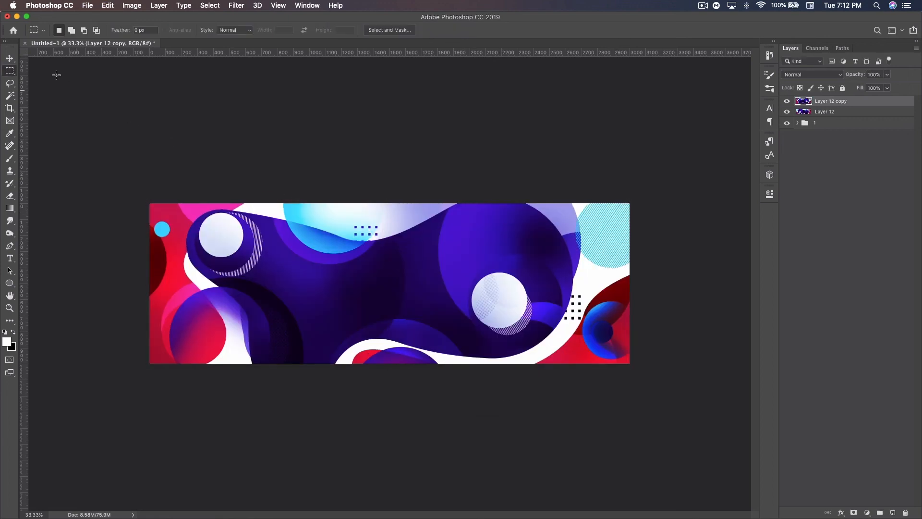
{"action": "left_click", "coordinate": [9, 62]}
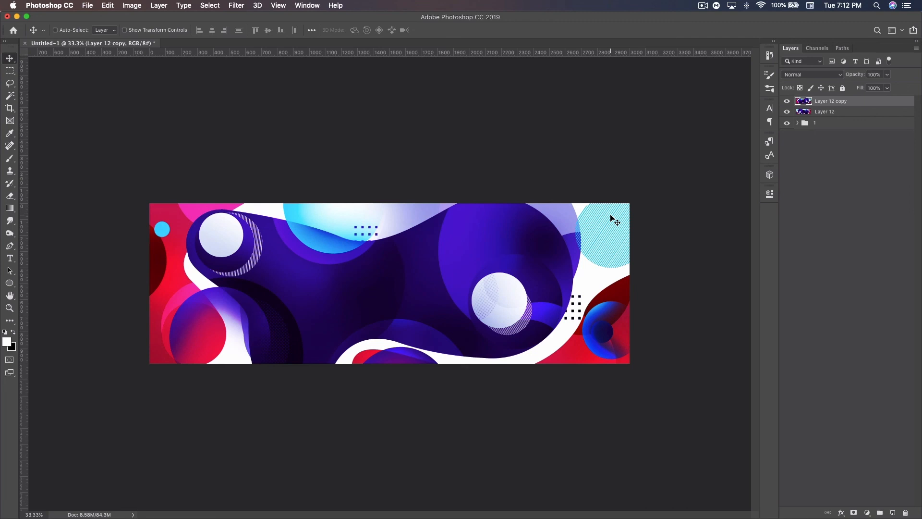
{"action": "left_click", "coordinate": [787, 102]}
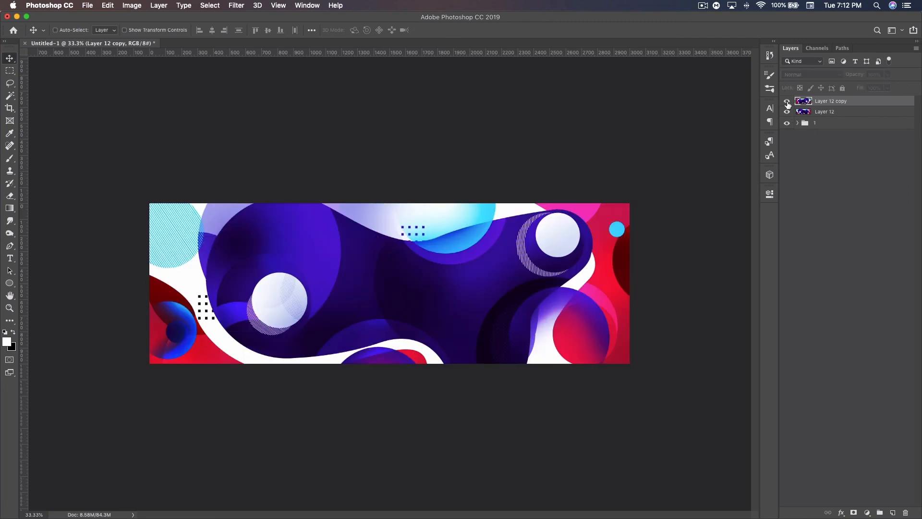
{"action": "left_click", "coordinate": [787, 102]}
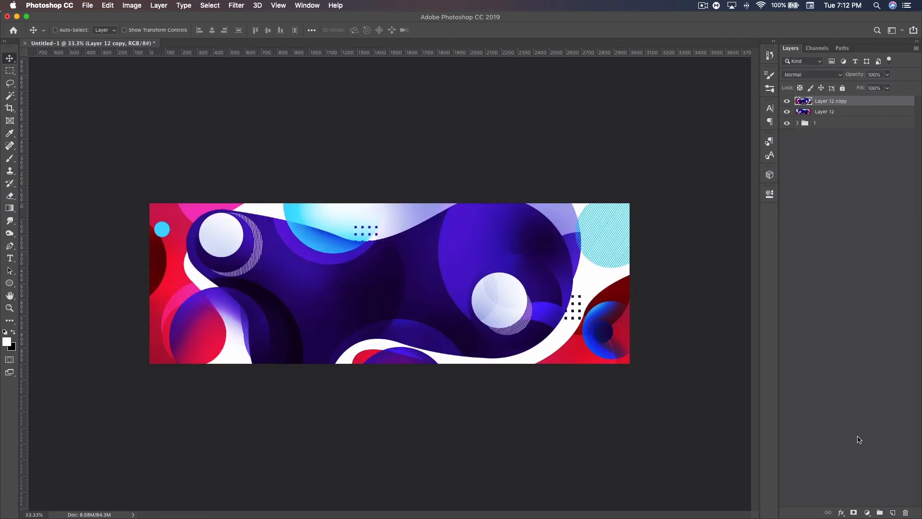
Step: Add a layer mask to the flipped copy and choose a black hard round brush for painting on it
{"action": "left_click", "coordinate": [855, 513]}
{"action": "key", "text": "x"}
{"action": "left_click", "coordinate": [12, 159]}
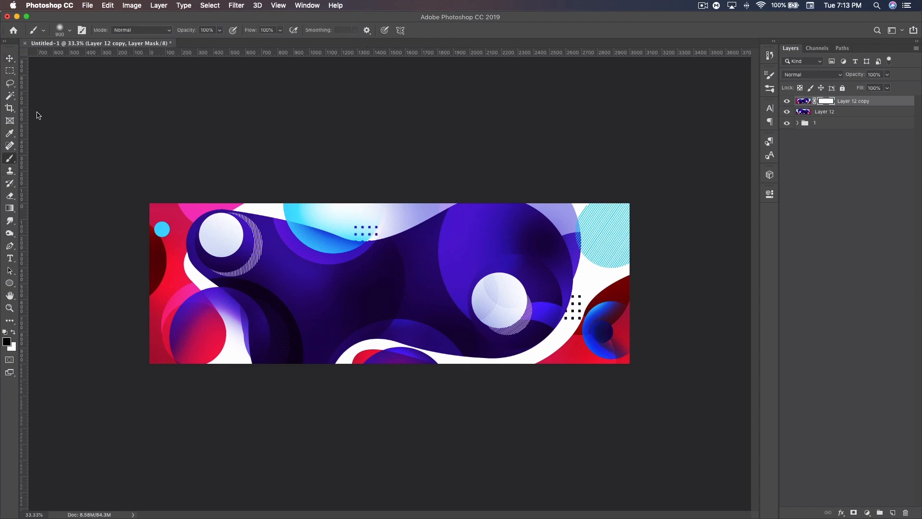
{"action": "right_click", "coordinate": [115, 109]}
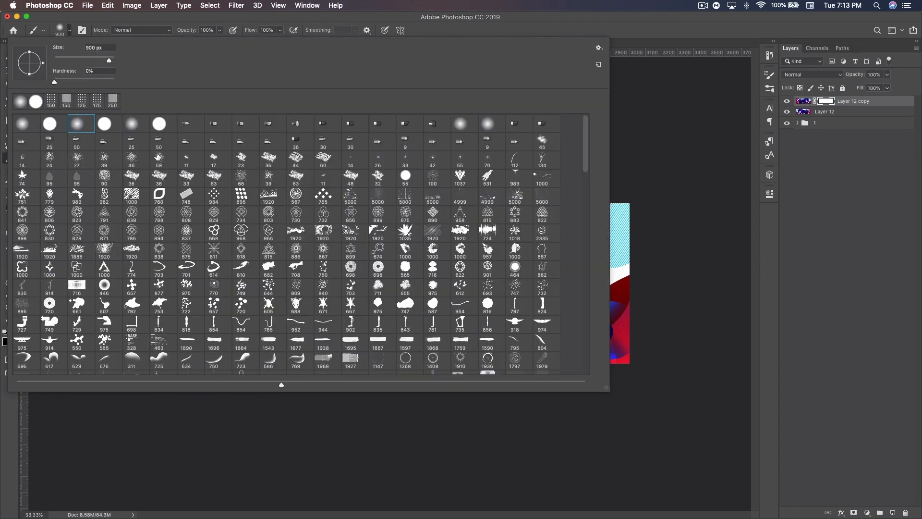
{"action": "left_click", "coordinate": [681, 65]}
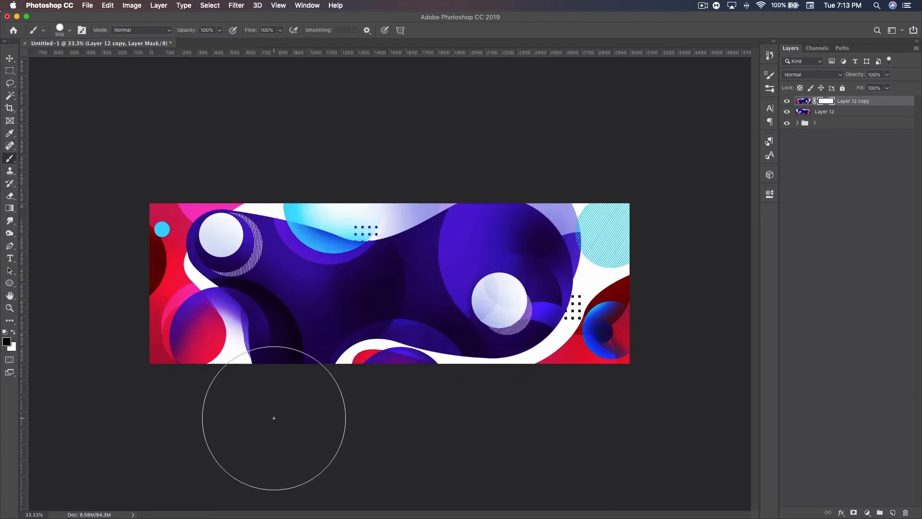
Step: Mask out the lower-left corner of the flipped copy with an 1100 px hard black brush
{"action": "key", "text": "bracketright"}
{"action": "key", "text": "bracketright"}
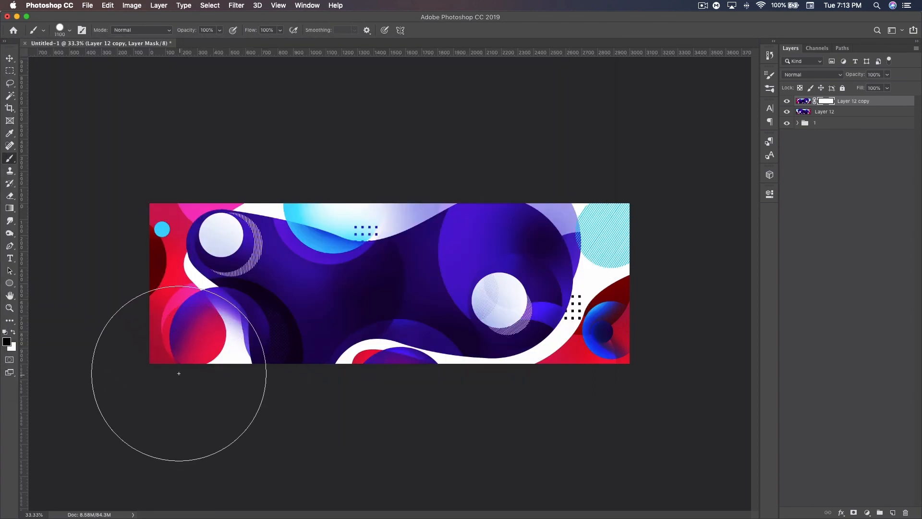
{"action": "left_click", "coordinate": [170, 366]}
{"action": "left_click", "coordinate": [185, 330]}
Step: Enlarge the brush to 1500 px and mask out the right-hand part of the flipped copy
{"action": "key", "text": "bracketright"}
{"action": "key", "text": "bracketright"}
{"action": "key", "text": "bracketright"}
{"action": "key", "text": "bracketright"}
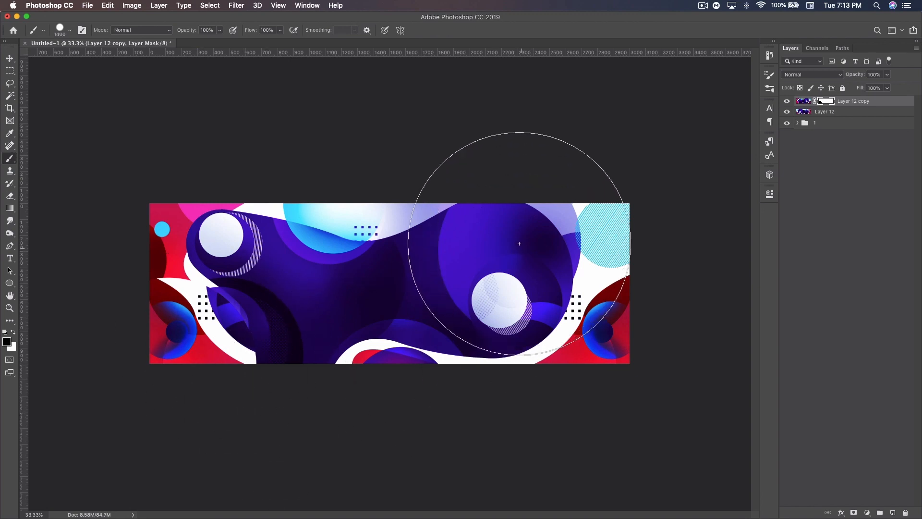
{"action": "left_click", "coordinate": [518, 227]}
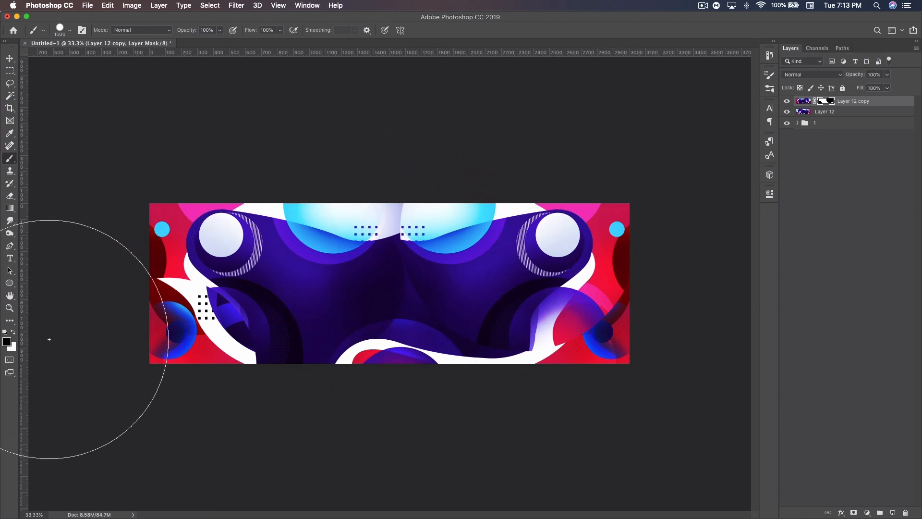
Step: Restore a round area of the flipped copy at the upper right with a 1500 px white brush
{"action": "left_click", "coordinate": [13, 334]}
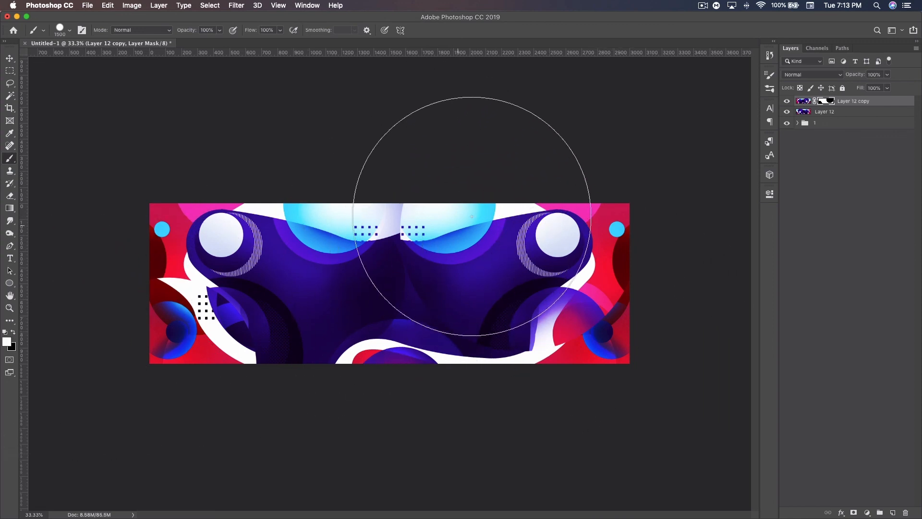
{"action": "left_click", "coordinate": [473, 187]}
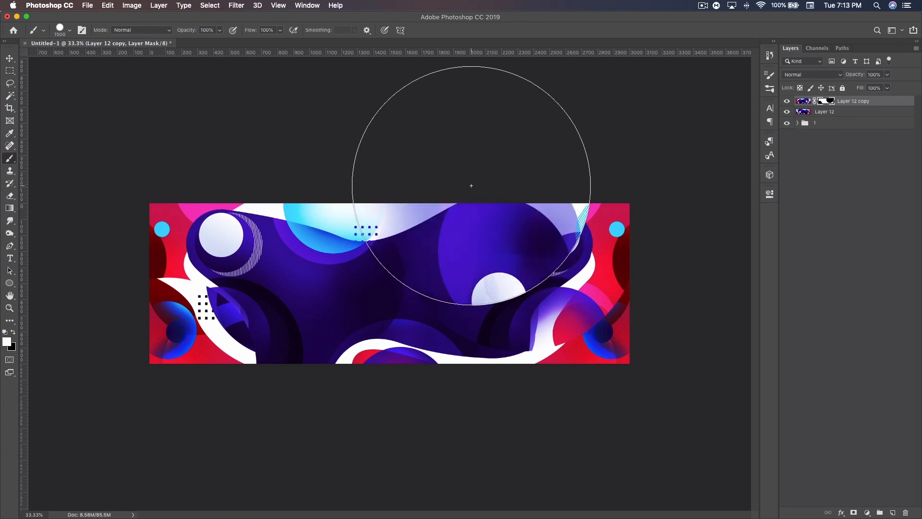
{"action": "left_click", "coordinate": [10, 58]}
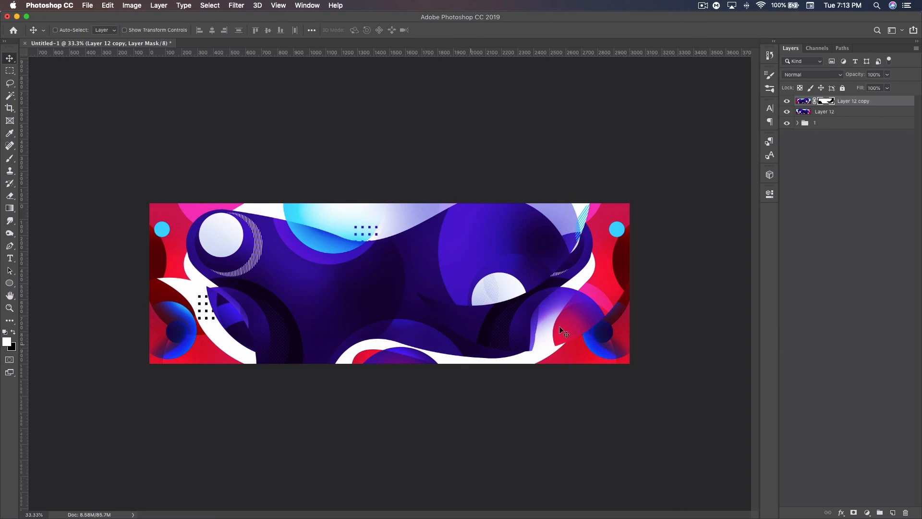
Step: Try masking out a spot on the light blue circle at the top edge with a 300 px hard black brush
{"action": "left_click", "coordinate": [10, 158]}
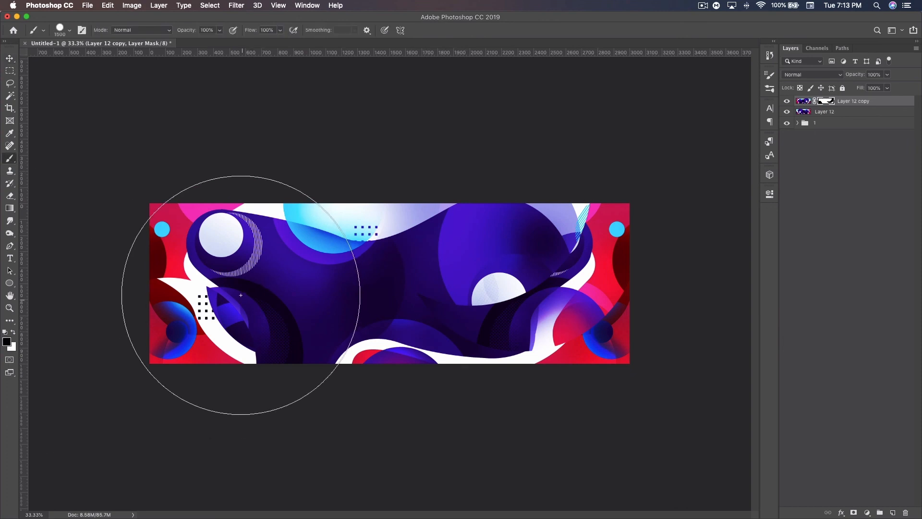
{"action": "key", "text": "["}
{"action": "key", "text": "["}
{"action": "key", "text": "["}
{"action": "key", "text": "["}
{"action": "key", "text": "["}
{"action": "key", "text": "["}
{"action": "key", "text": "["}
{"action": "key", "text": "["}
{"action": "key", "text": "["}
{"action": "key", "text": "["}
{"action": "key", "text": "["}
{"action": "key", "text": "["}
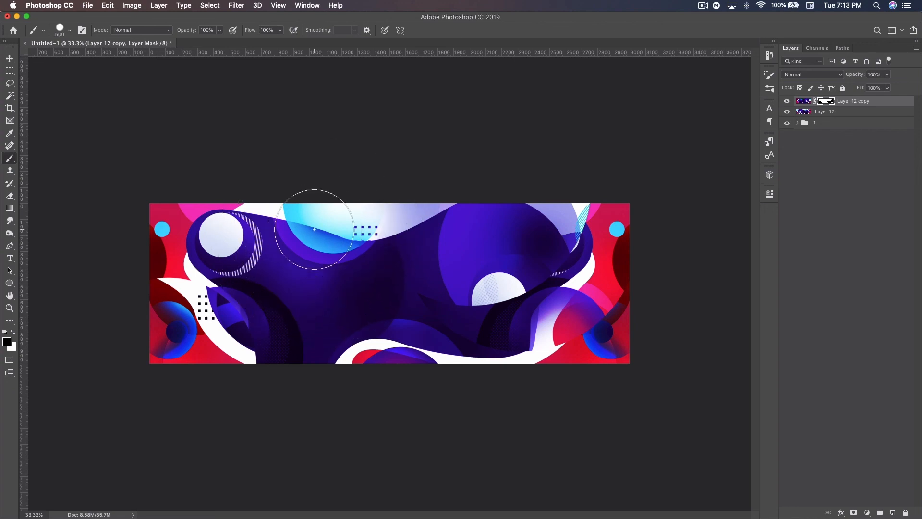
{"action": "left_click", "coordinate": [317, 224]}
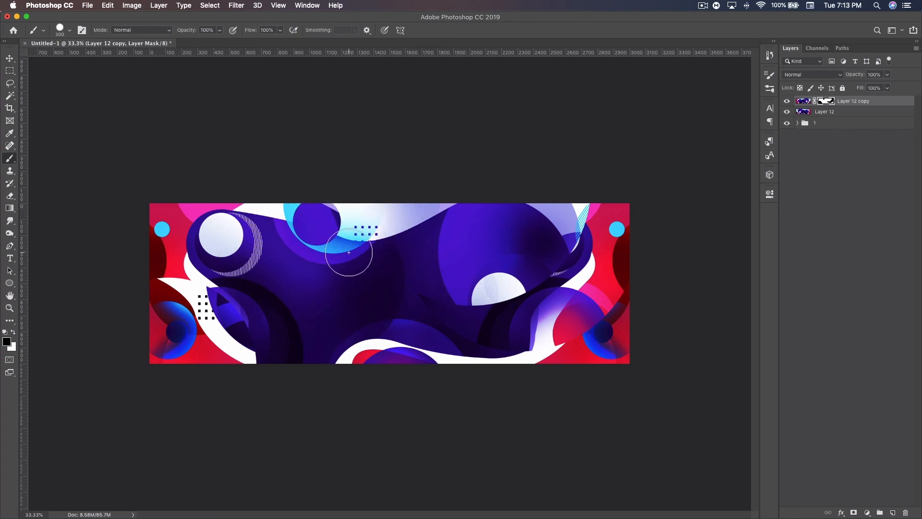
{"action": "key", "text": "super+z"}
Step: Mask out a 200 px spot at the top edge beside the light blue circle and a 400 px spot in the upper-left corner
{"action": "key", "text": "["}
{"action": "key", "text": "["}
{"action": "left_click", "coordinate": [370, 204]}
{"action": "key", "text": "]"}
{"action": "key", "text": "]"}
{"action": "key", "text": "]"}
{"action": "left_click", "coordinate": [162, 198]}
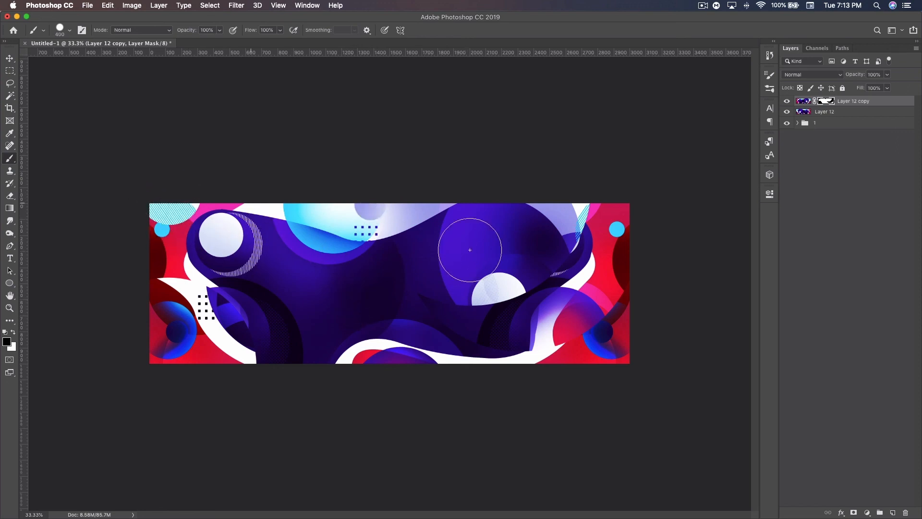
{"action": "left_click", "coordinate": [416, 372]}
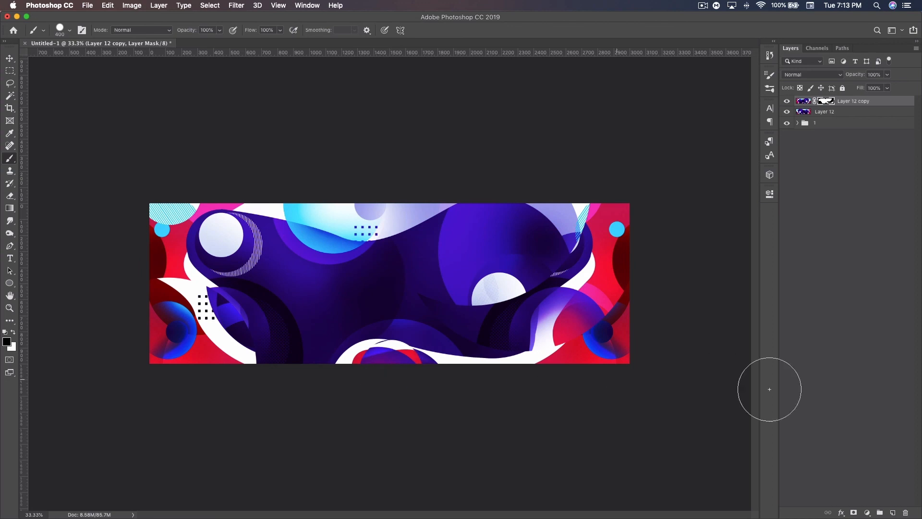
{"action": "key", "text": "super+z"}
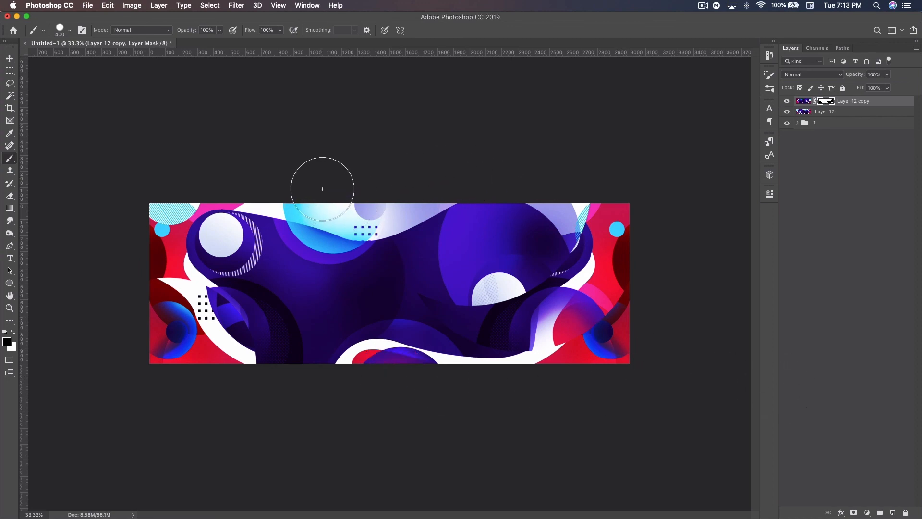
{"action": "left_click", "coordinate": [10, 58]}
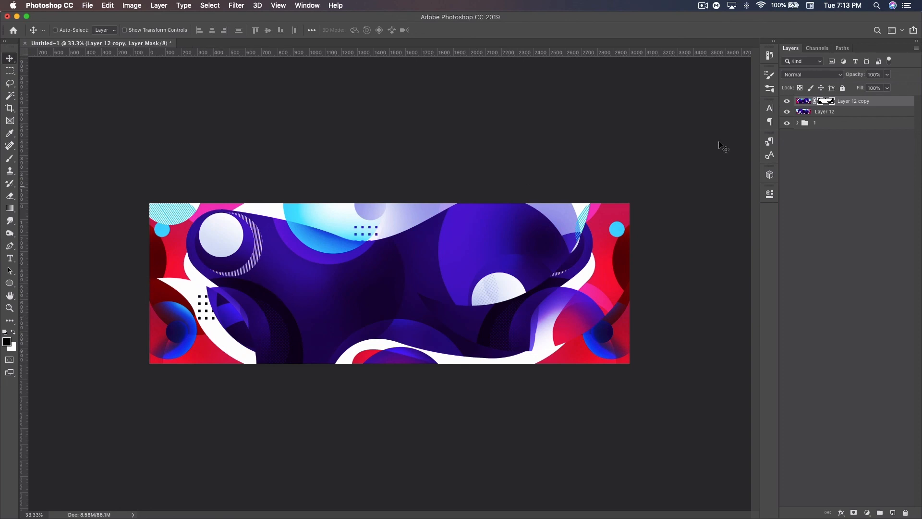
Step: Compare the composition with the masked flipped copy hidden and shown
{"action": "left_click", "coordinate": [788, 101]}
{"action": "left_click", "coordinate": [788, 101]}
{"action": "left_click", "coordinate": [787, 101]}
{"action": "left_click", "coordinate": [788, 101]}
Step: Place the 4_00049 blue dot pattern over the canvas and hide it with an inverted layer mask
{"action": "left_click_drag", "start_coordinate": [273, 136], "coordinate": [465, 253]}
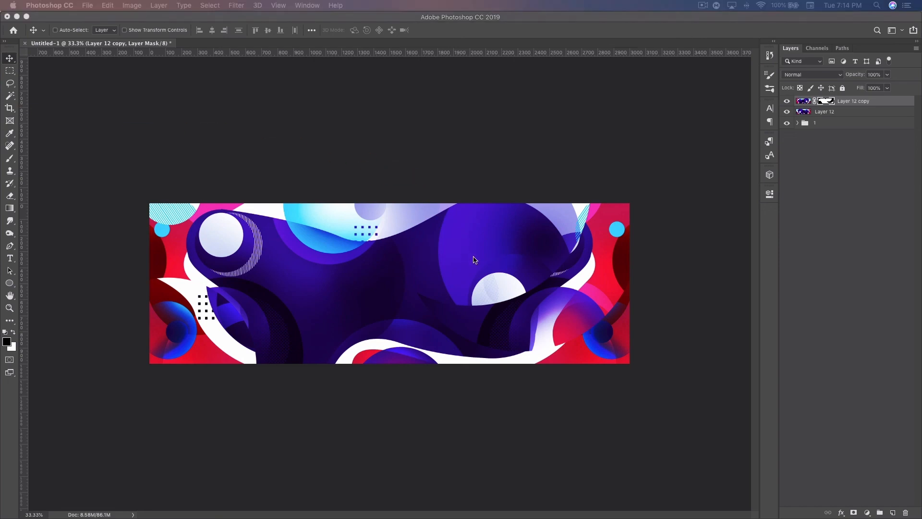
{"action": "left_click_drag", "start_coordinate": [532, 364], "coordinate": [626, 427]}
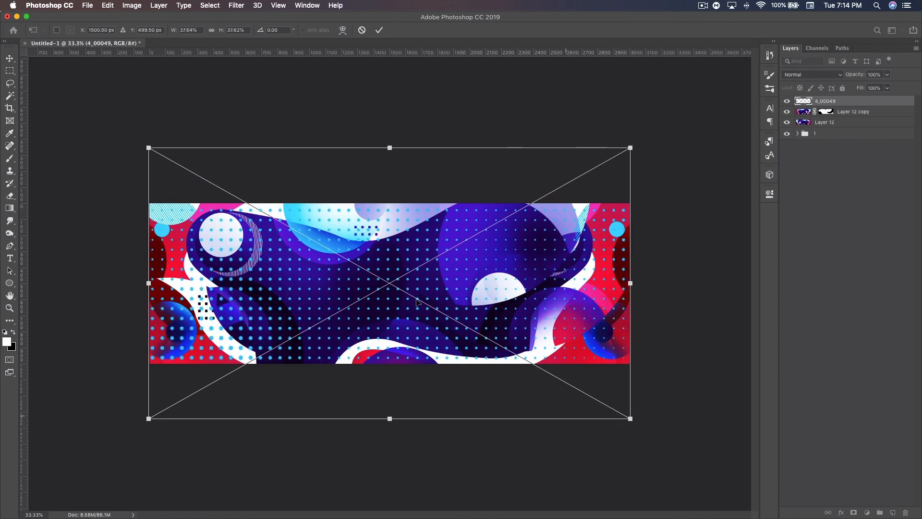
{"action": "key", "text": "Return"}
{"action": "left_click", "coordinate": [853, 513]}
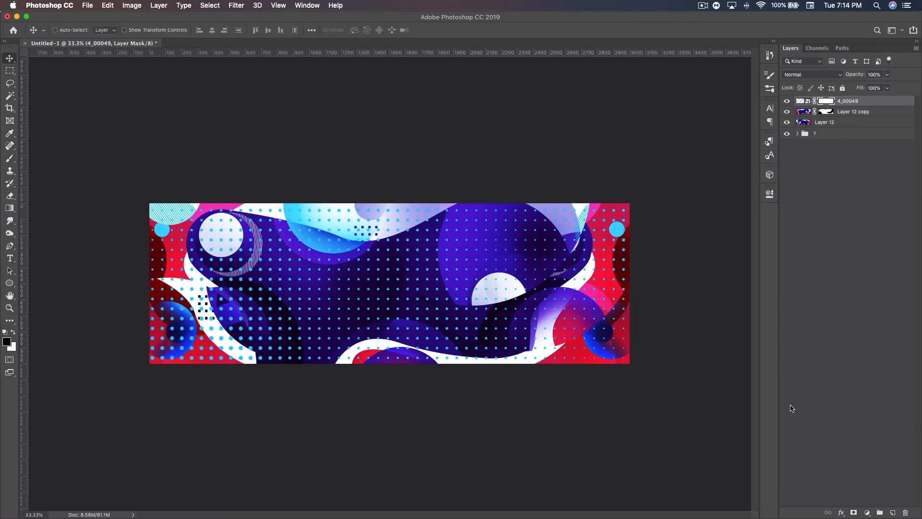
{"action": "key", "text": "super+i"}
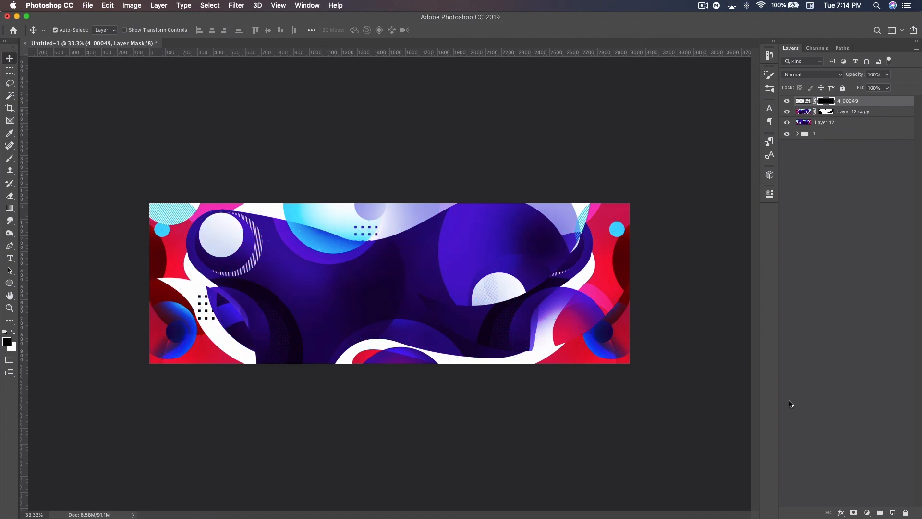
Step: Reveal patches of the dot pattern at the upper right and lower left by painting its mask with a 400 px white brush
{"action": "left_click", "coordinate": [10, 158]}
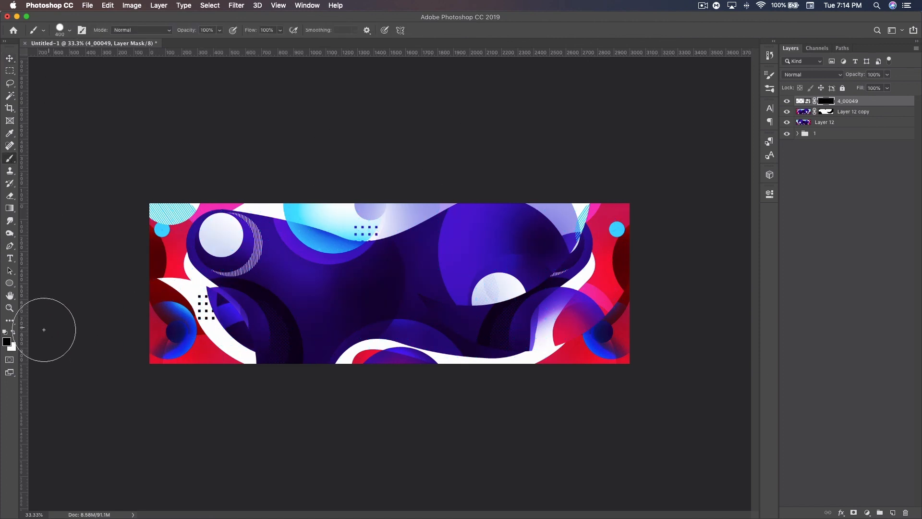
{"action": "left_click", "coordinate": [14, 332]}
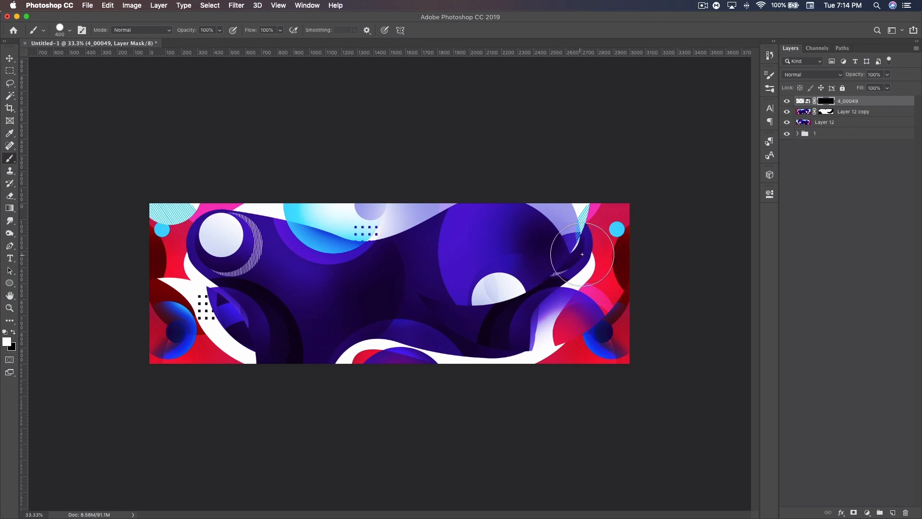
{"action": "mouse_move", "coordinate": [582, 254]}
{"action": "left_mouse_down"}
{"action": "mouse_move", "coordinate": [555, 242]}
{"action": "mouse_move", "coordinate": [552, 257]}
{"action": "mouse_move", "coordinate": [609, 290]}
{"action": "left_mouse_up"}
{"action": "mouse_move", "coordinate": [231, 364]}
{"action": "left_mouse_down"}
{"action": "mouse_move", "coordinate": [299, 325]}
{"action": "mouse_move", "coordinate": [281, 370]}
{"action": "left_mouse_up"}
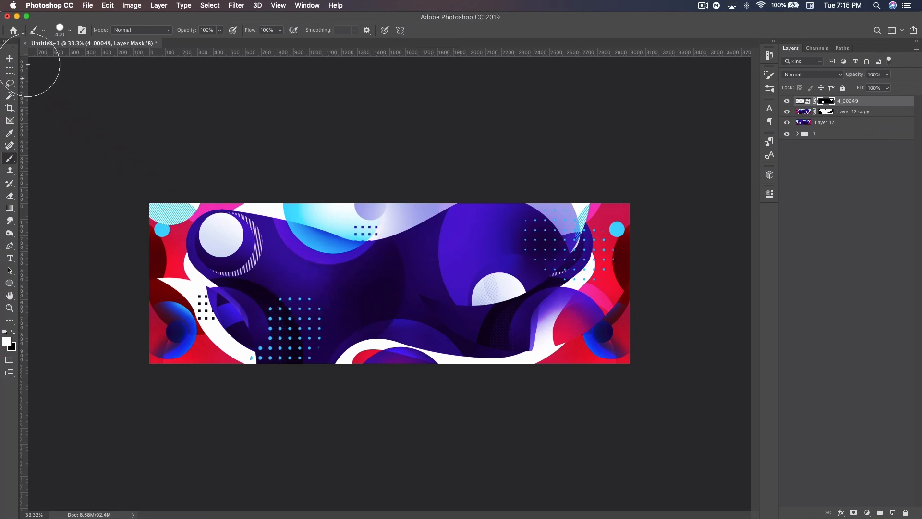
{"action": "left_click", "coordinate": [9, 59]}
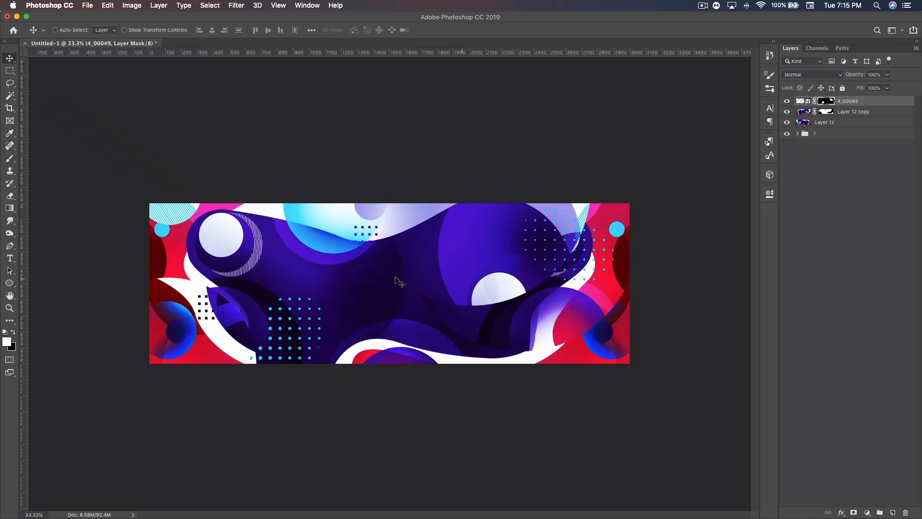